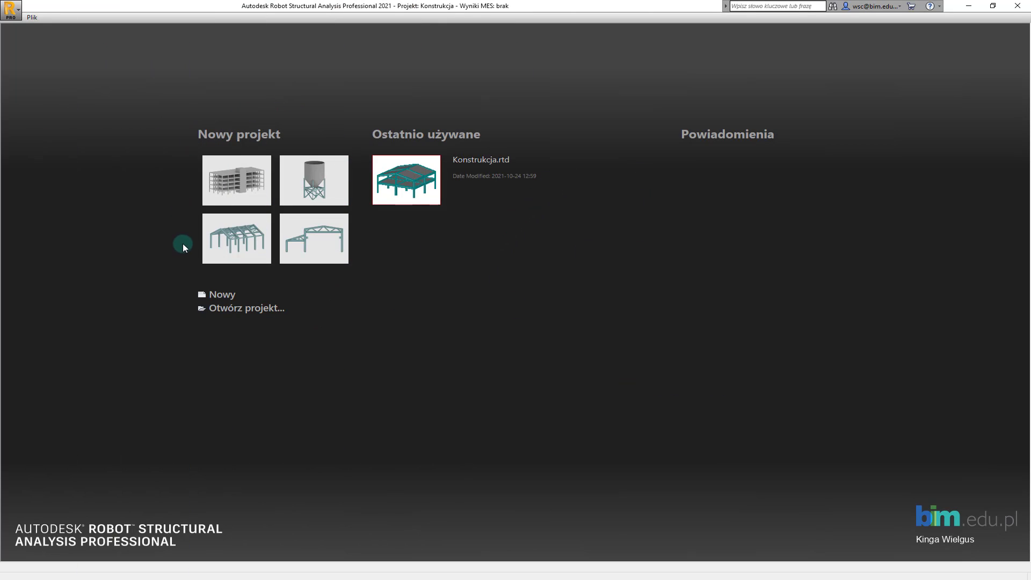
left_click(222, 295)
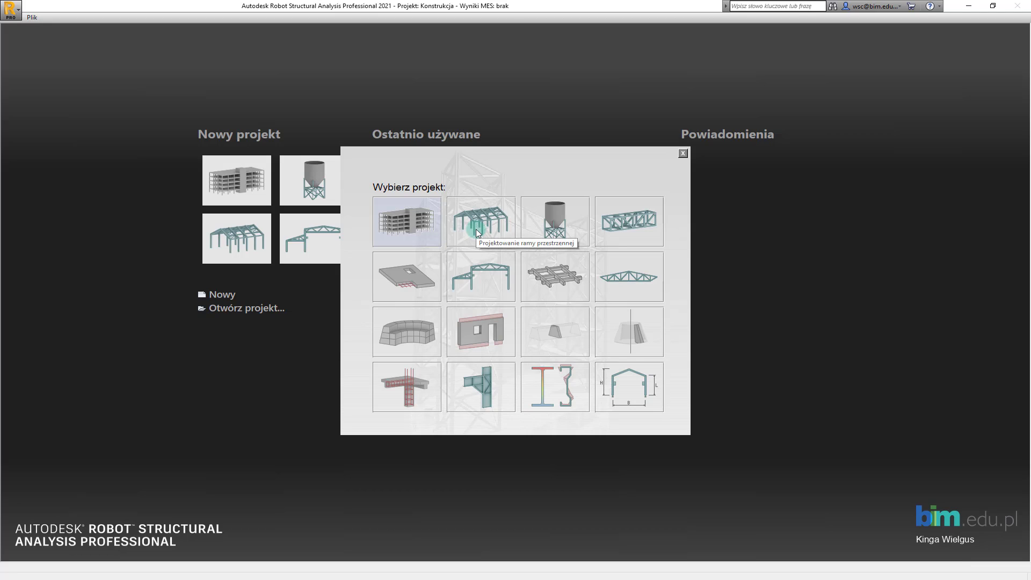
left_click(406, 227)
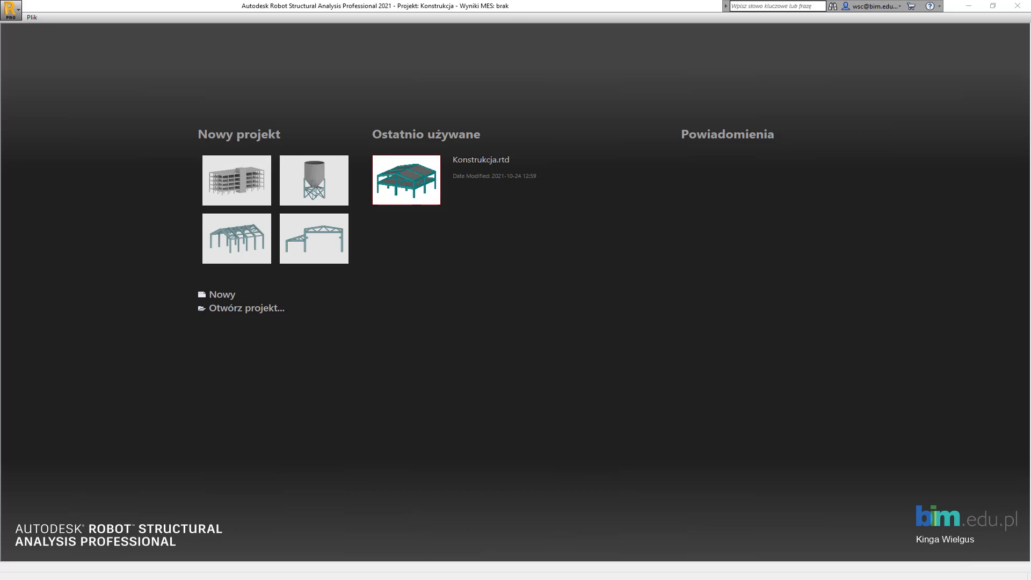
left_click(1017, 6)
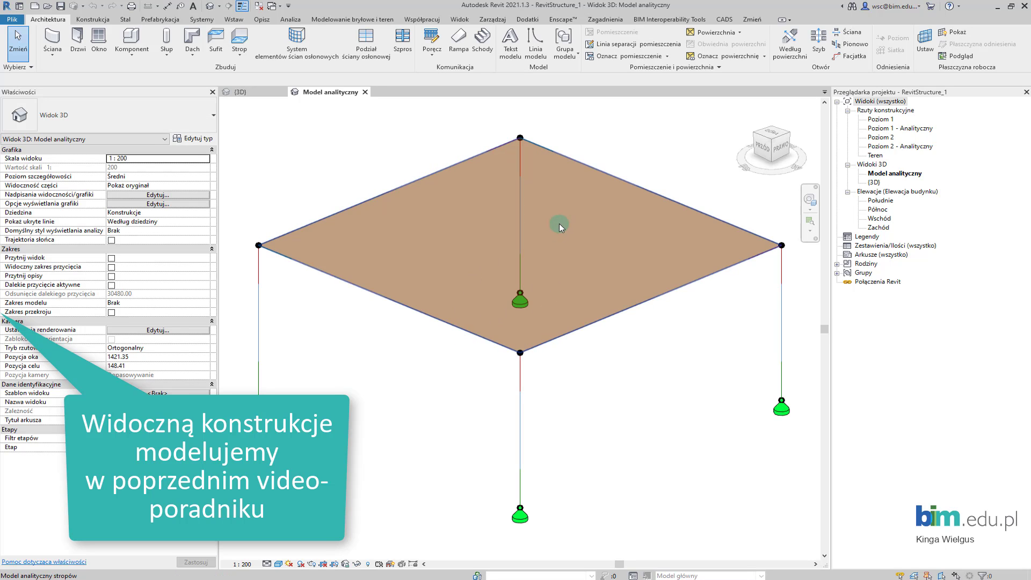
Switch to Revit and open the Robot Structural Analysis integration link for the 3D analytical model.
scroll(711, 410, "down", 2)
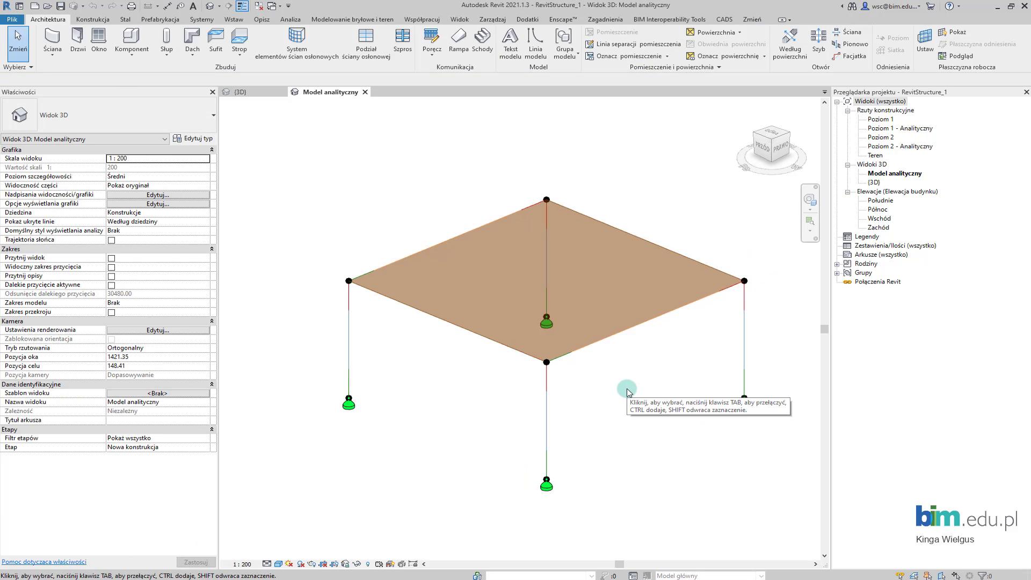
mouse_move(636, 398)
middle_mouse_down()
mouse_move(618, 383)
mouse_move(617, 396)
mouse_move(624, 391)
middle_mouse_up()
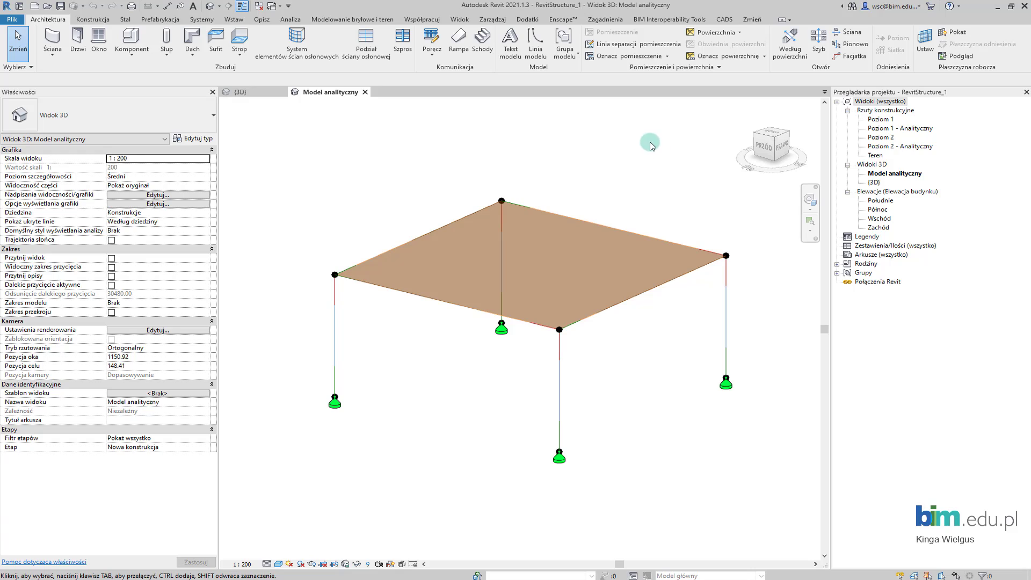
left_click(291, 21)
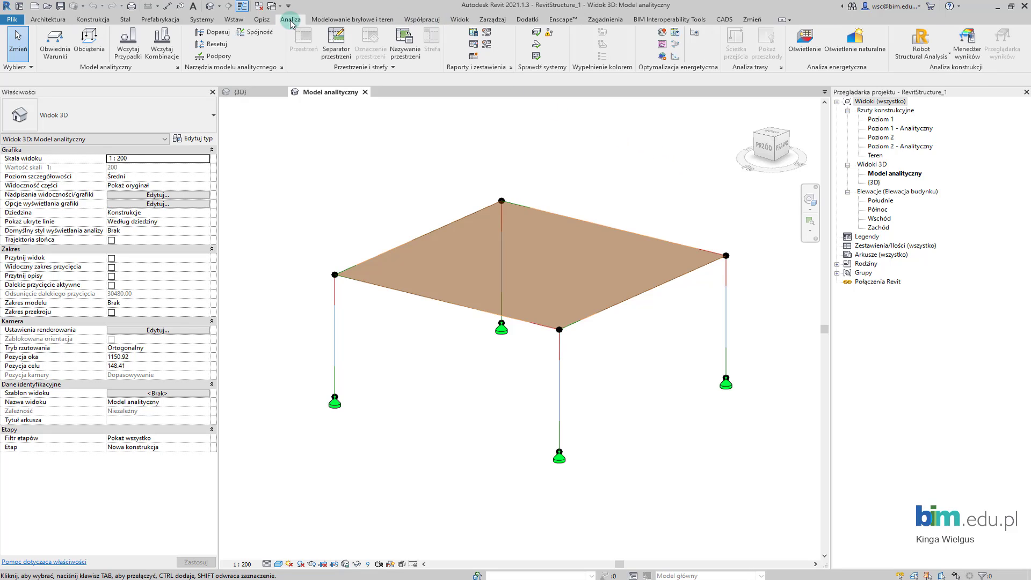
left_click(937, 59)
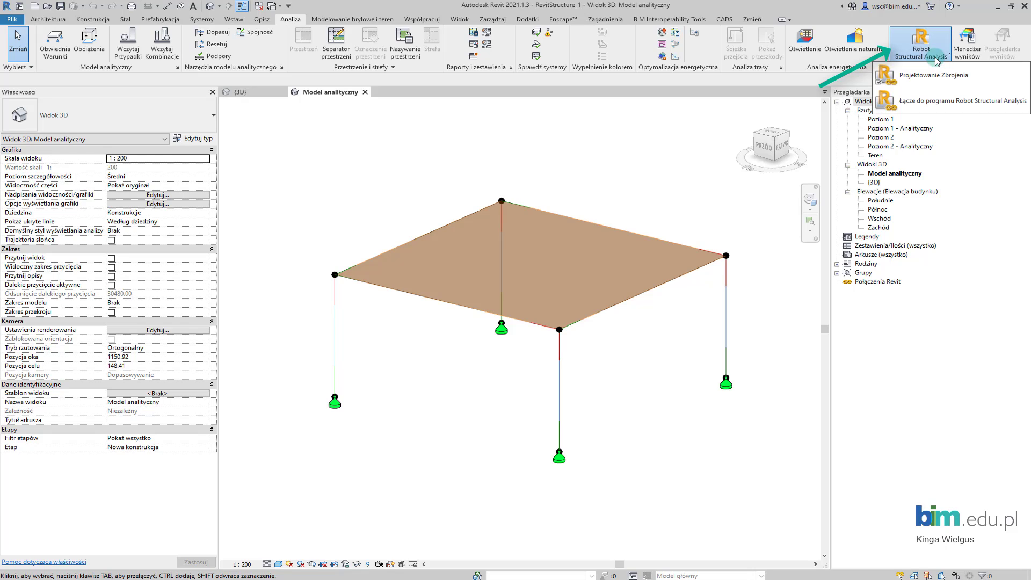
left_click(932, 102)
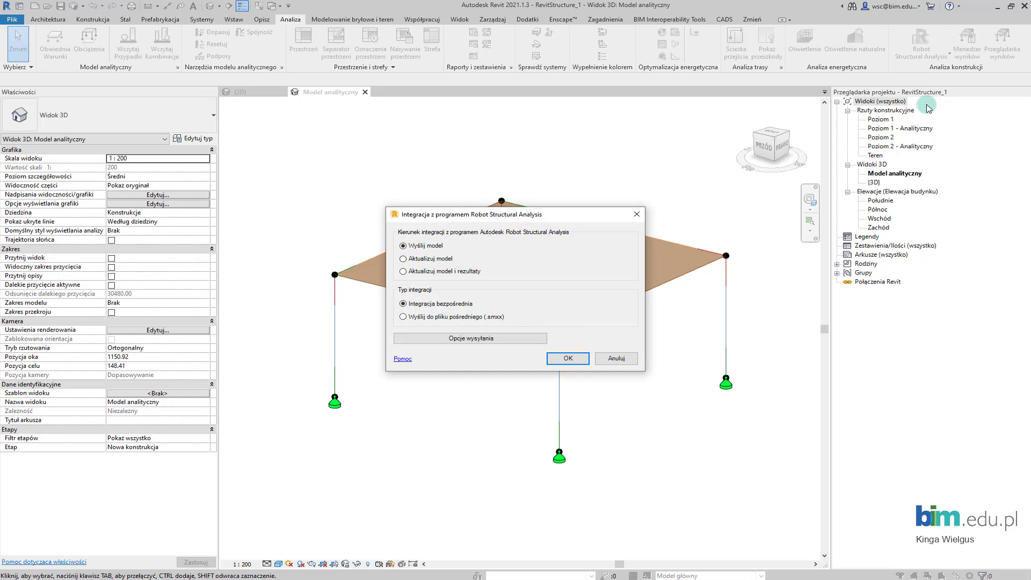
Send the model to Robot Structural Analysis by direct integration, keeping DL1 as the self-weight case and all optional transfers off.
left_click(427, 244)
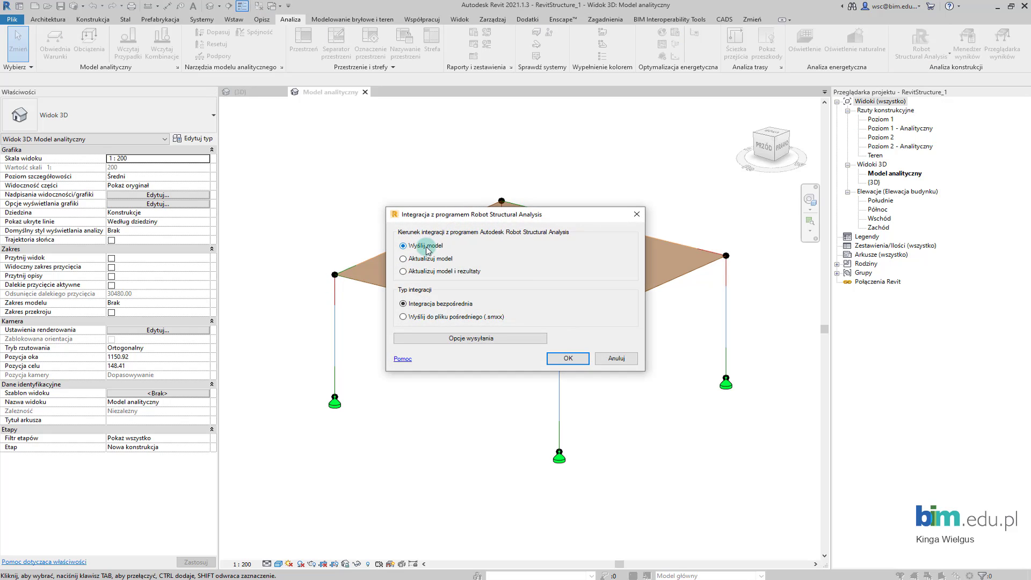
left_click(419, 303)
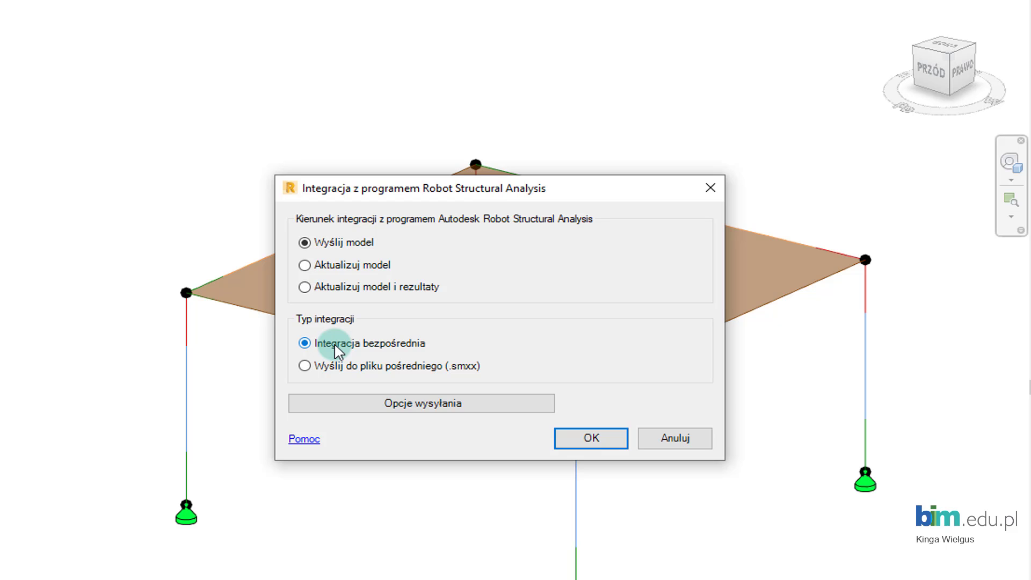
left_click(403, 407)
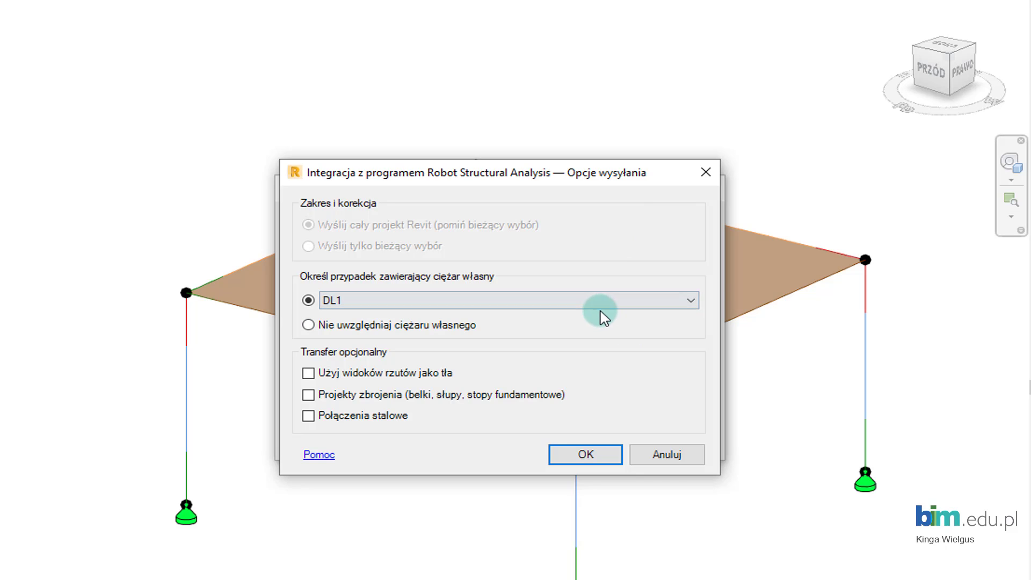
left_click(592, 456)
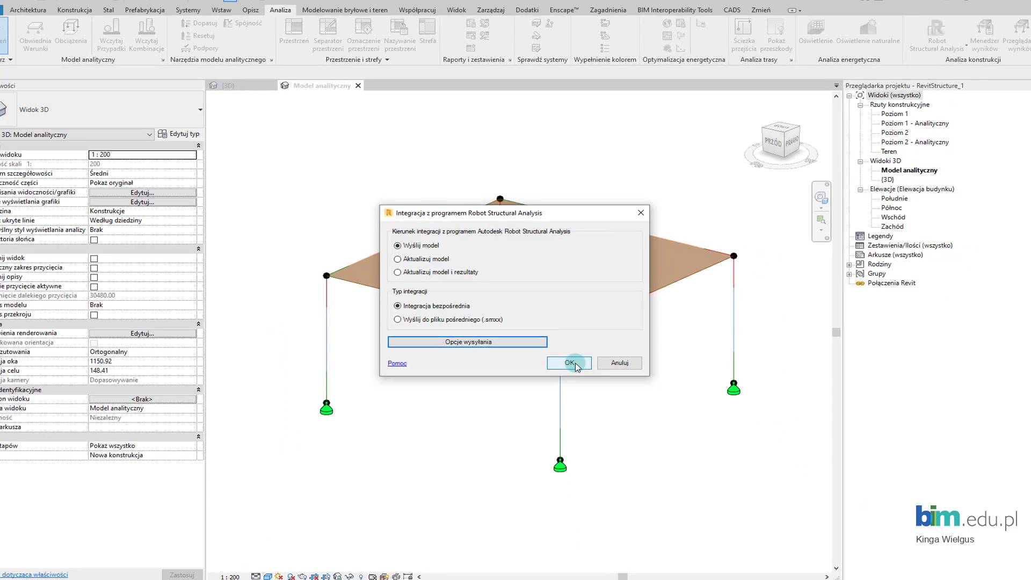
left_click(587, 419)
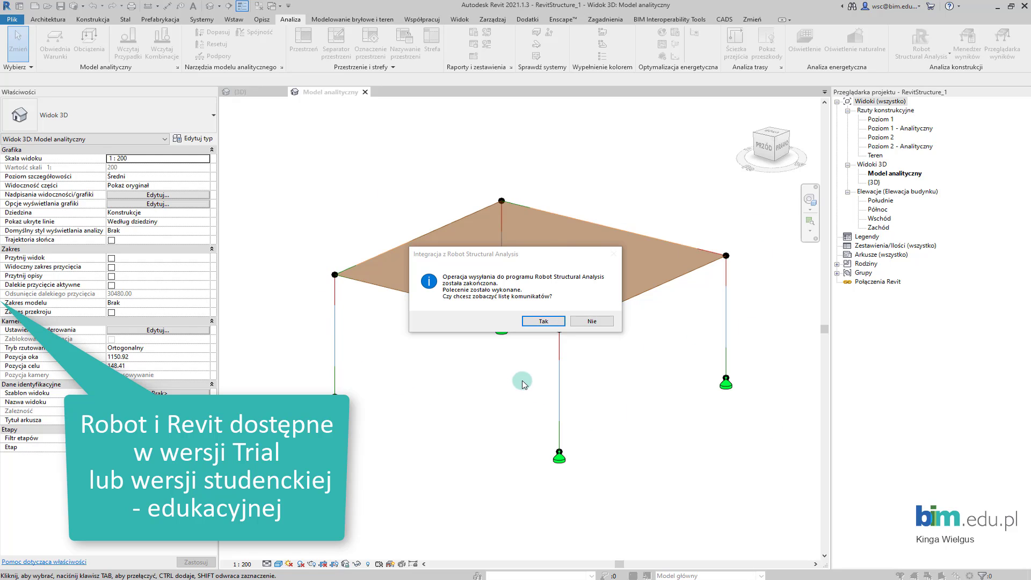
Review the full list of messages from the transfer to Robot Structural Analysis and close it.
left_click(544, 321)
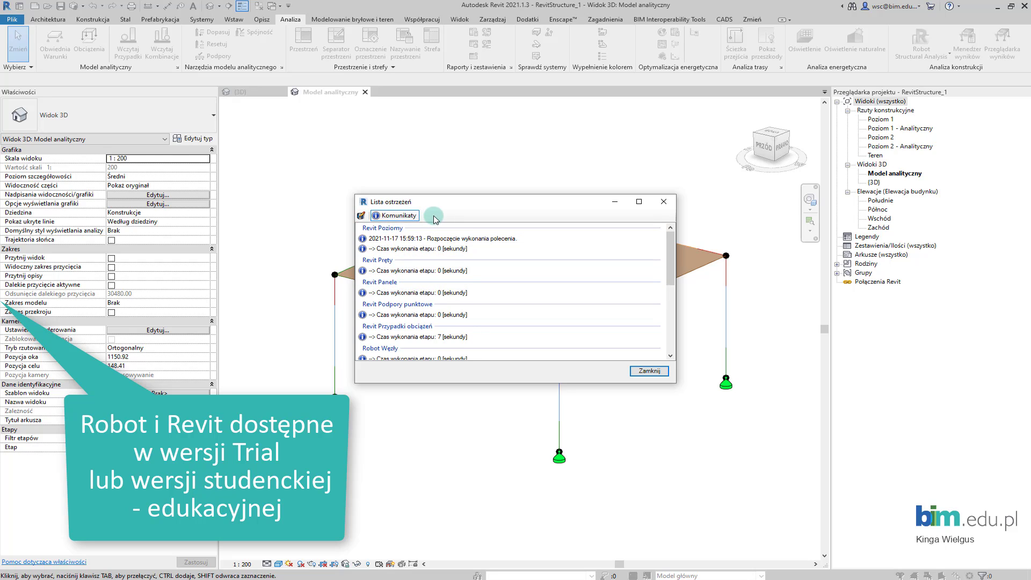
scroll(537, 292, "down", 5)
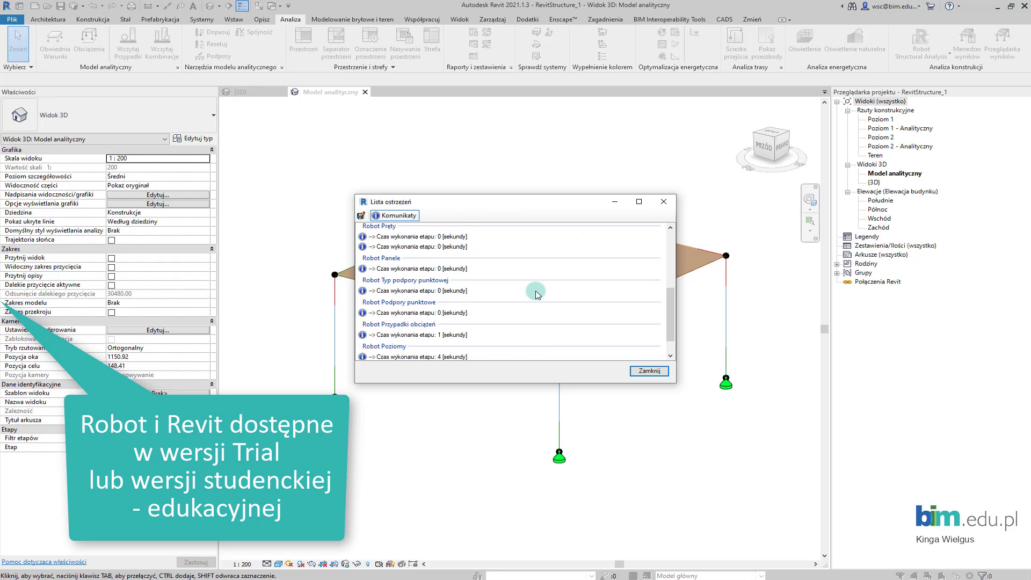
scroll(536, 294, "up", 5)
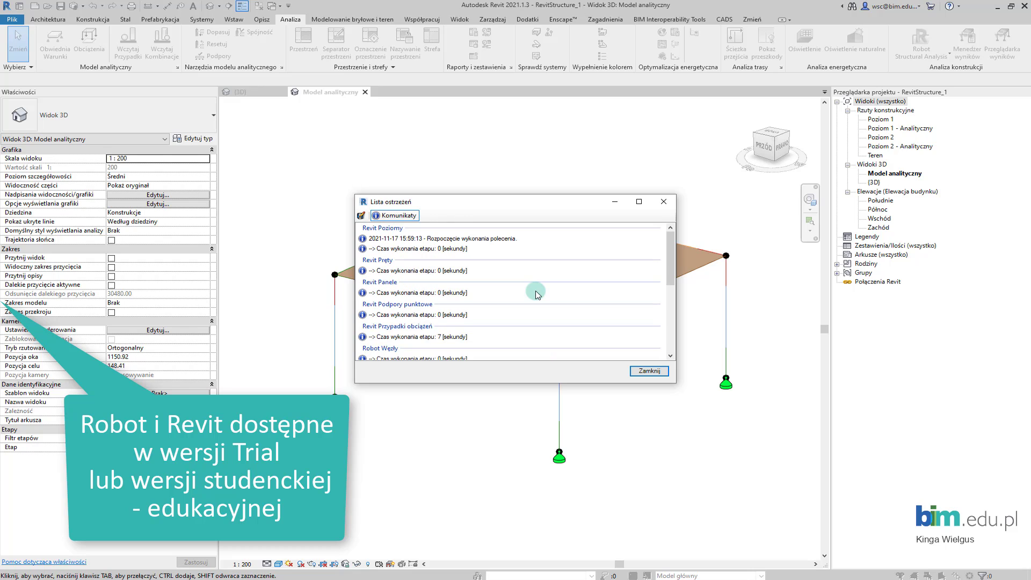
left_click(648, 371)
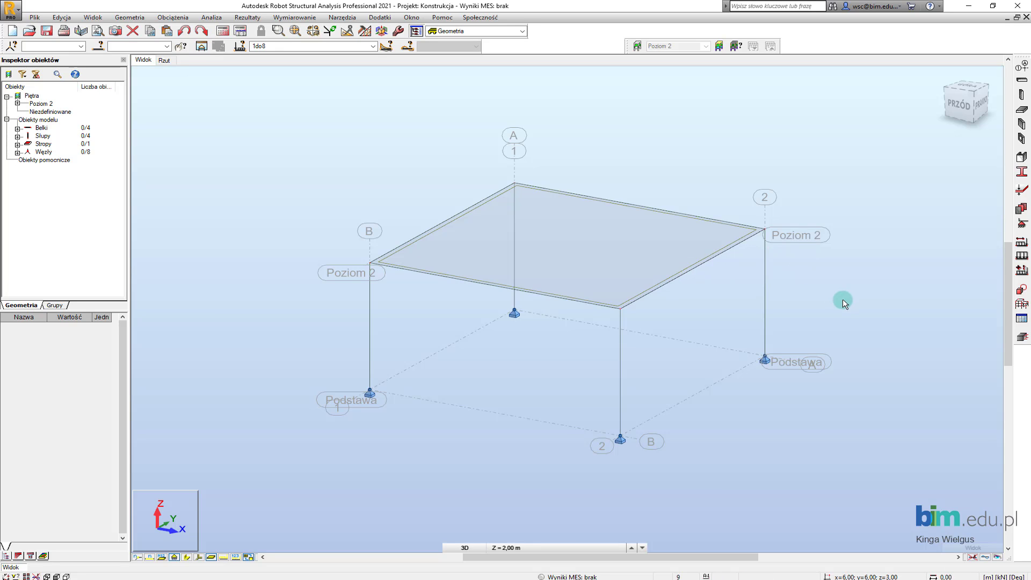
Switch to Robot Structural Analysis and examine the transferred frame and slab in plan and in 3D from several angles.
middle_click_drag(842, 299, 812, 299)
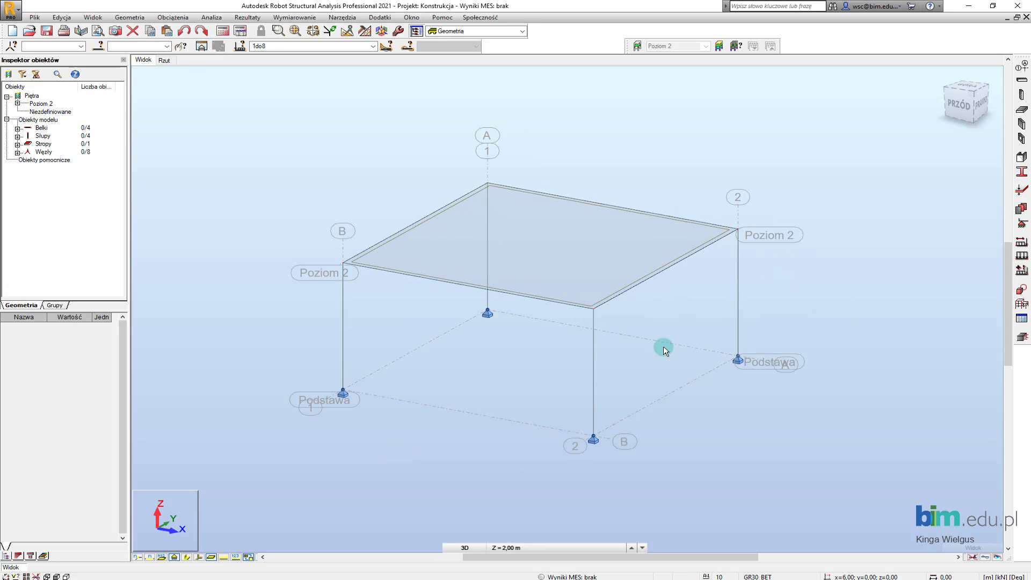
left_click(164, 61)
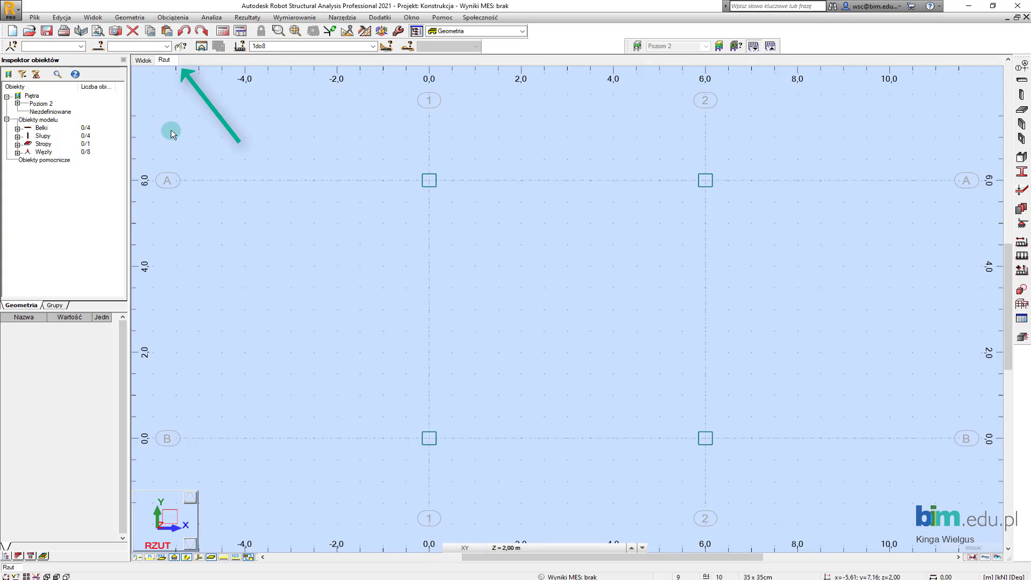
left_click(143, 61)
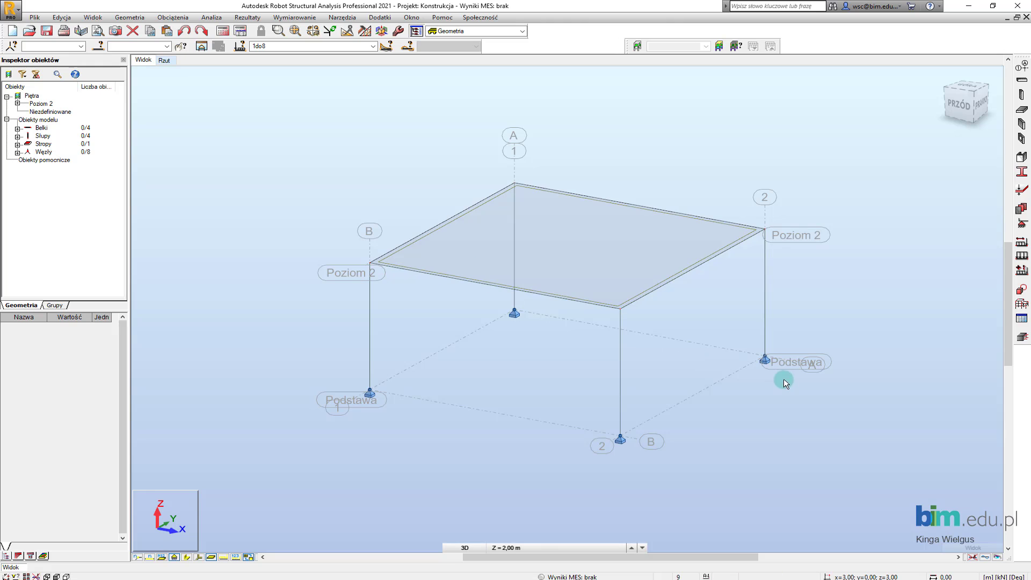
mouse_move(784, 378)
middle_mouse_down("shift")
mouse_move(772, 360)
mouse_move(708, 338)
mouse_move(803, 338)
mouse_move(785, 369)
middle_mouse_up("shift")
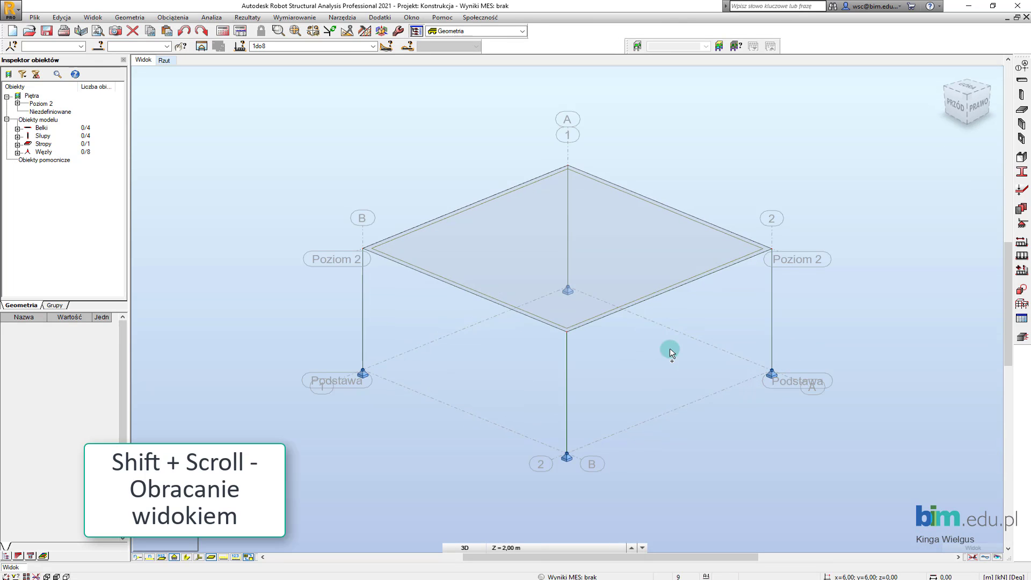
mouse_move(709, 361)
middle_mouse_down("shift")
mouse_move(720, 336)
mouse_move(701, 361)
mouse_move(720, 361)
mouse_move(717, 370)
middle_mouse_up("shift")
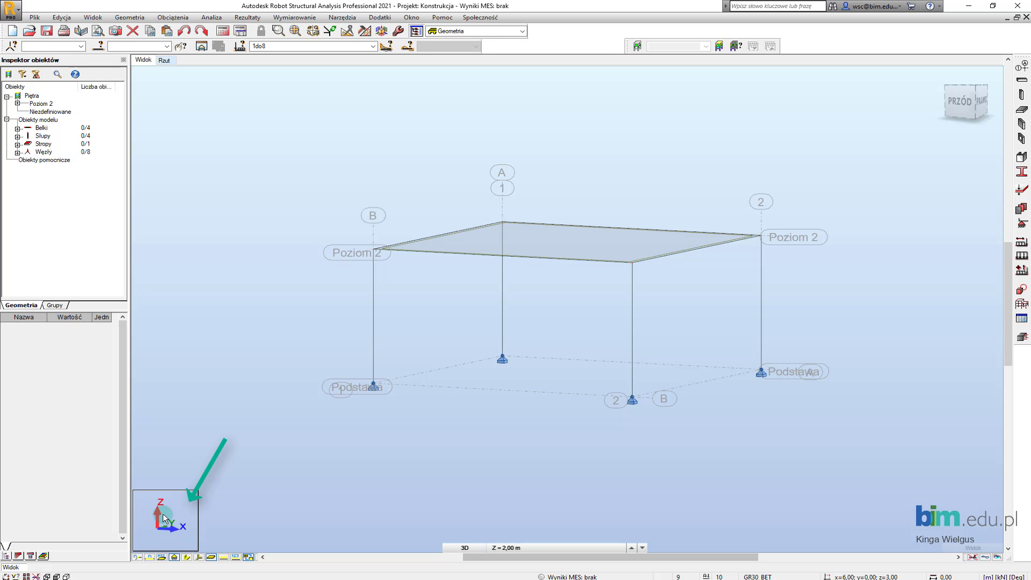
middle_click_drag(553, 294, 549, 319, "shift")
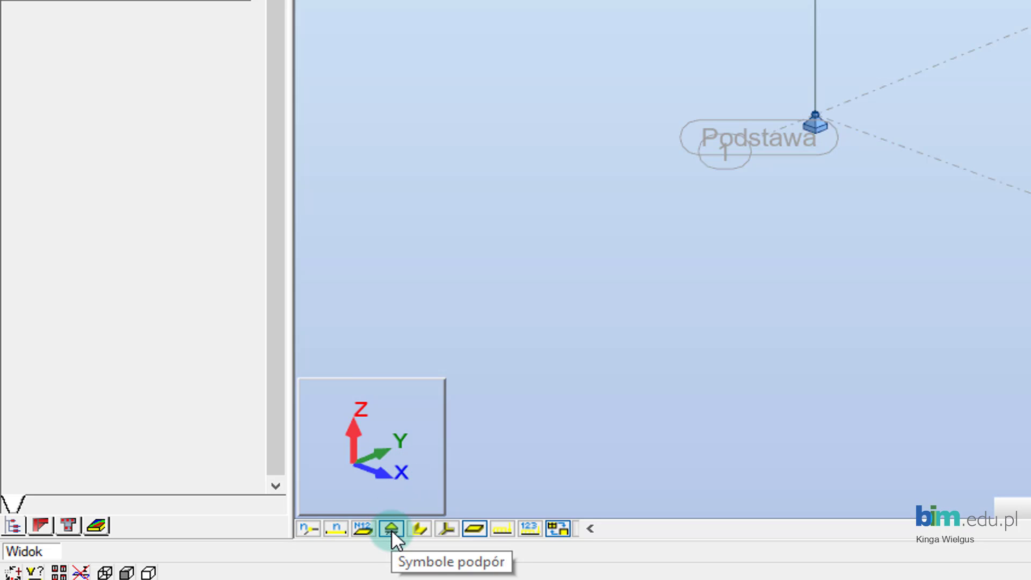
left_click(473, 528)
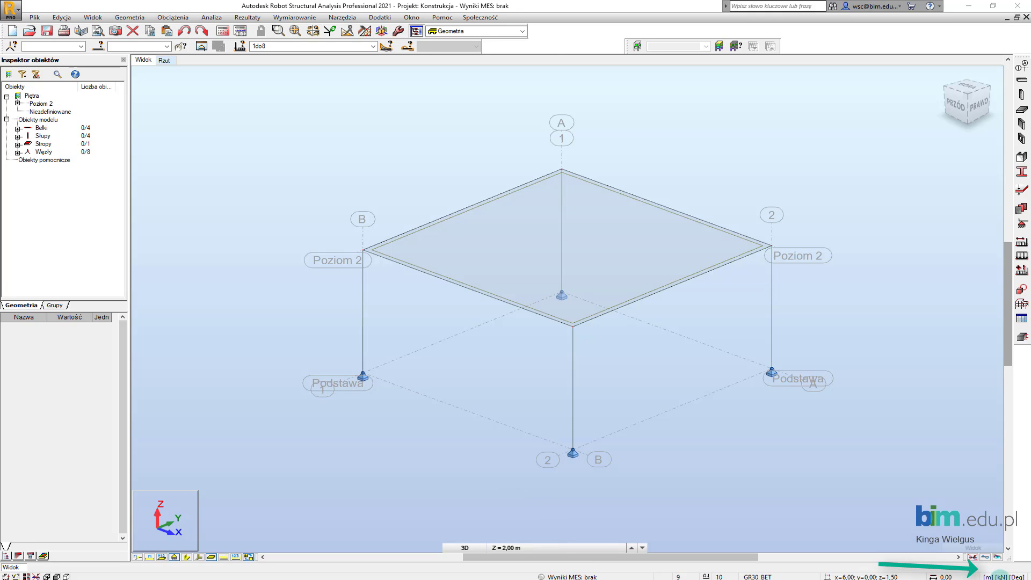
Check the dimension units in the job preferences, and select the column at axes B and 1 to view its properties.
left_click(1002, 576)
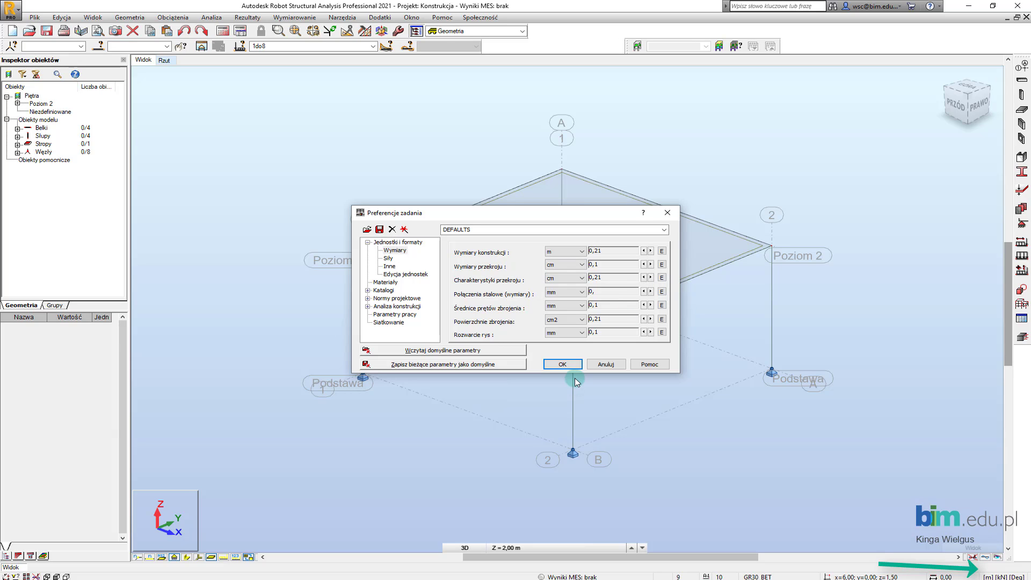
left_click(667, 214)
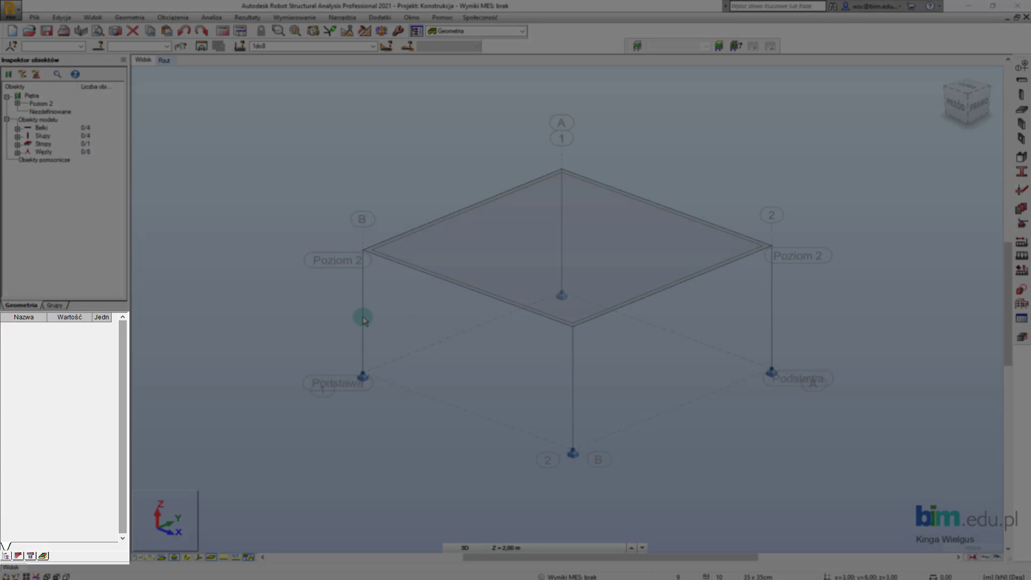
left_click(363, 319)
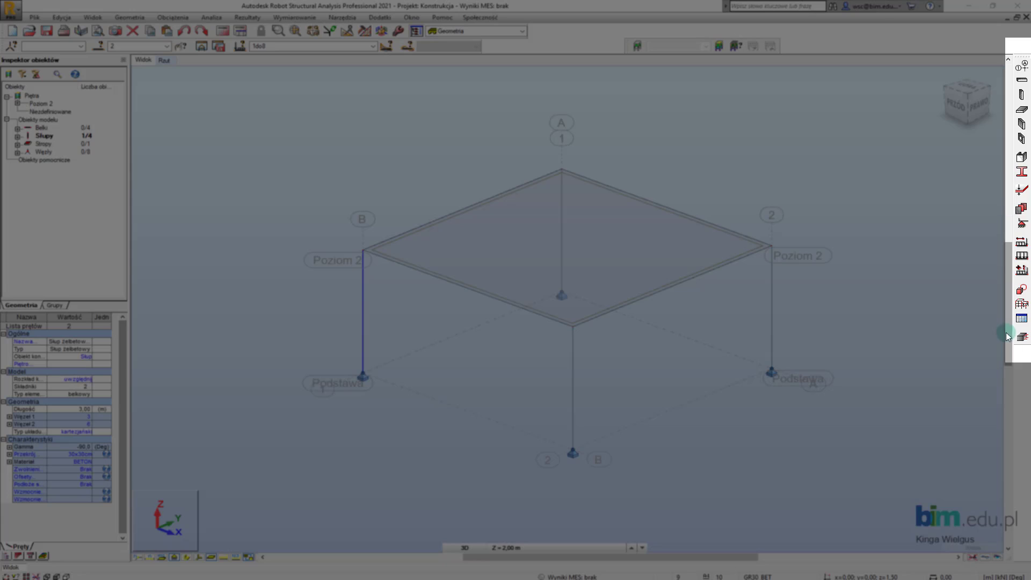
scroll(829, 391, "down", 1)
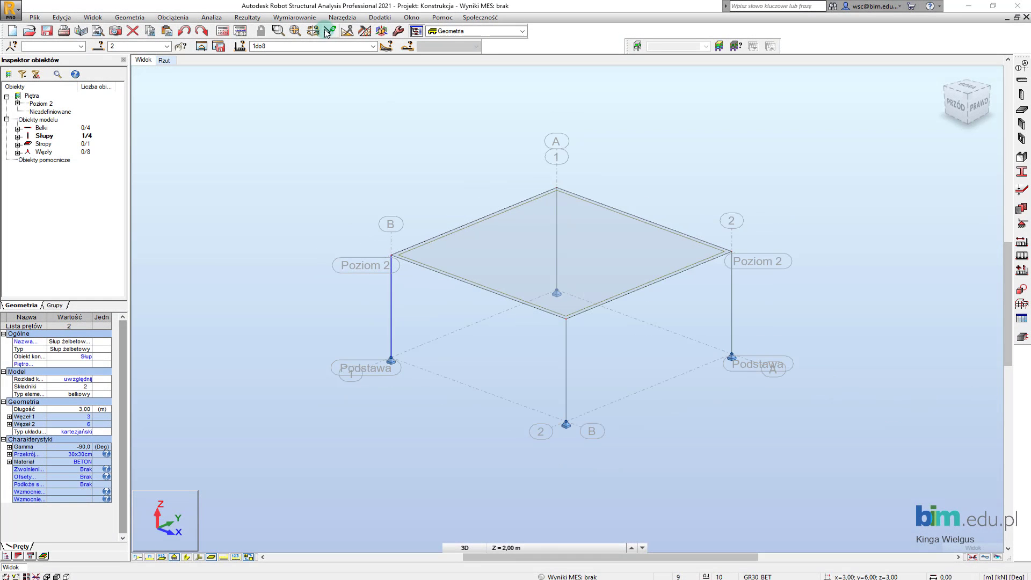
Open the job preferences and review the units and formats, including dimension precision and unit editing.
left_click(353, 21)
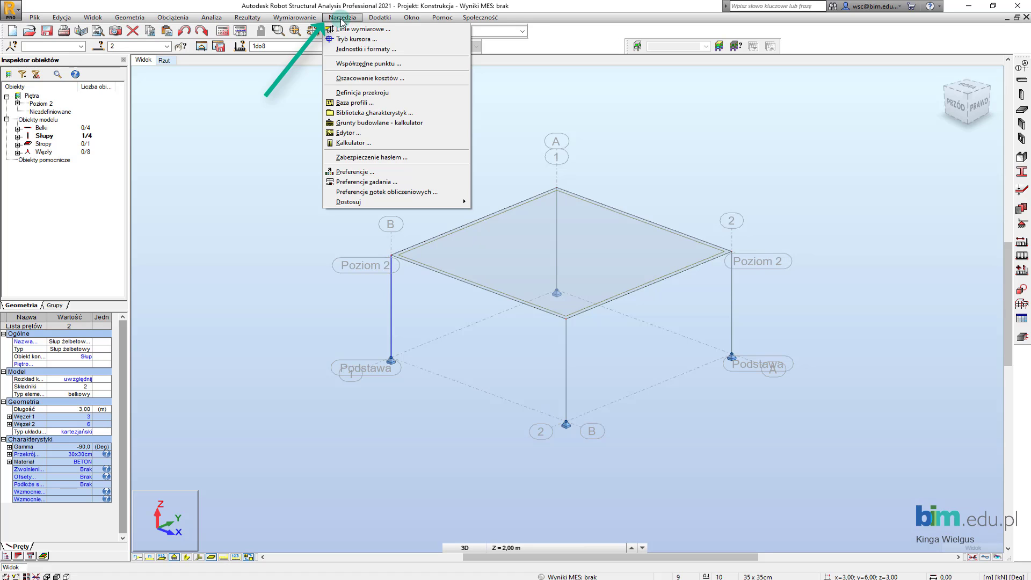
left_click(376, 184)
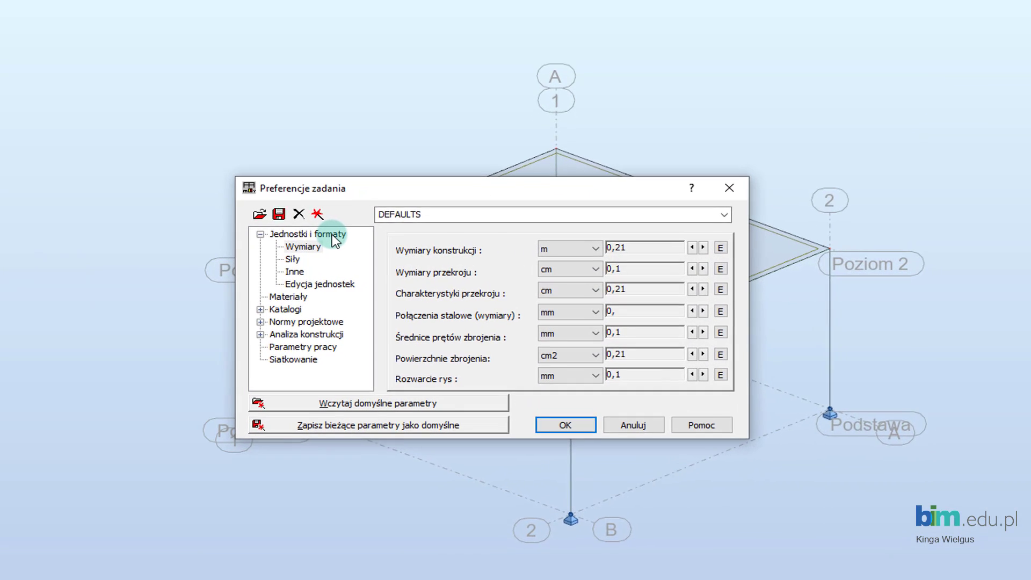
left_click(331, 234)
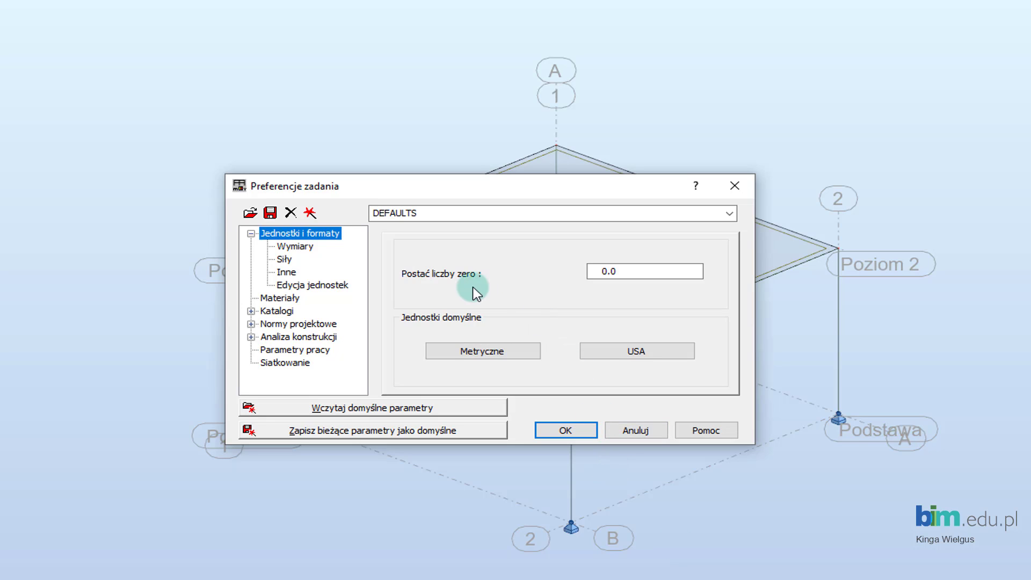
left_click(300, 247)
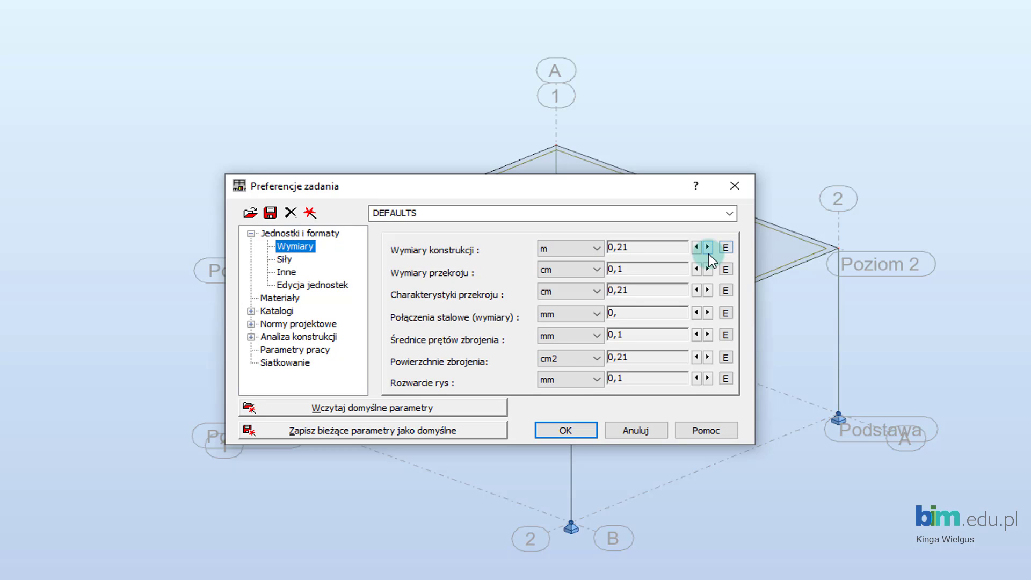
left_click(696, 247)
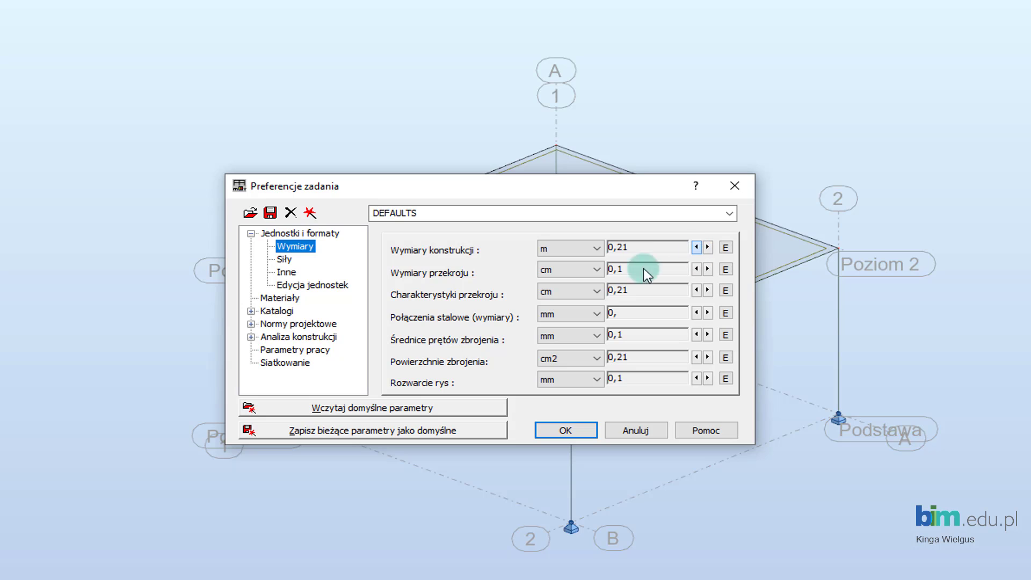
left_click(303, 286)
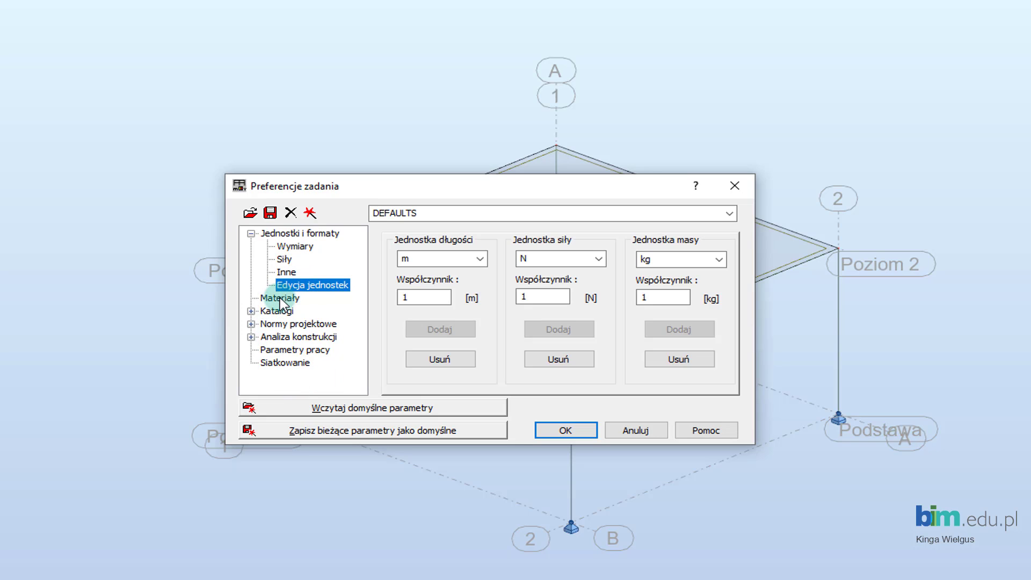
Set the job's material set to Eurocode.
left_click(279, 297)
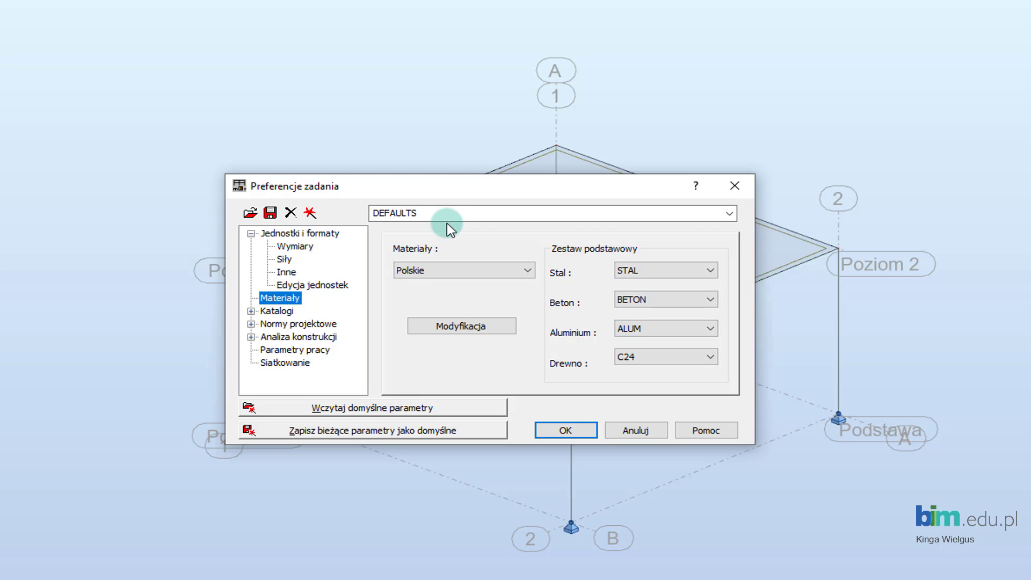
left_click(519, 270)
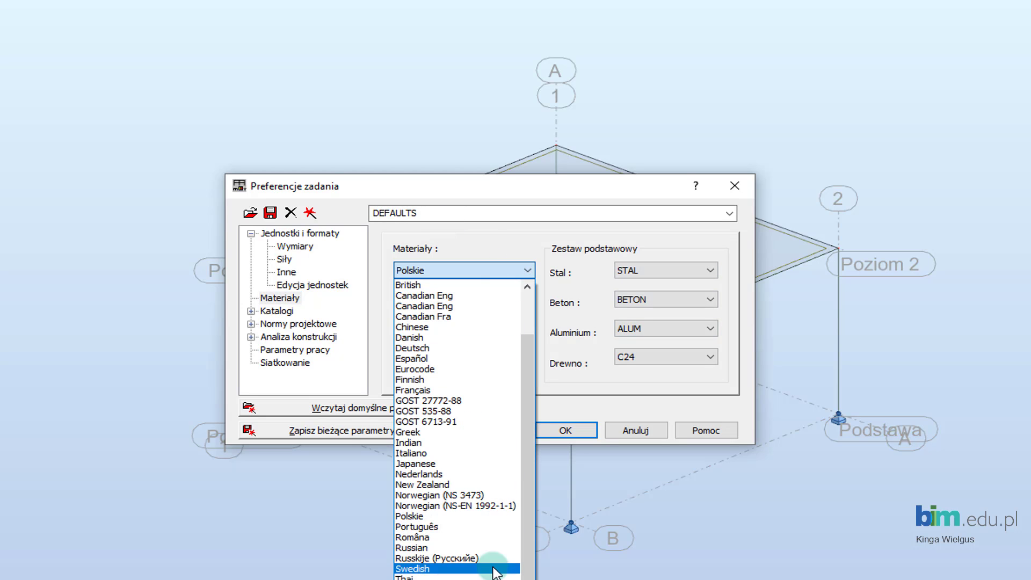
left_click(468, 369)
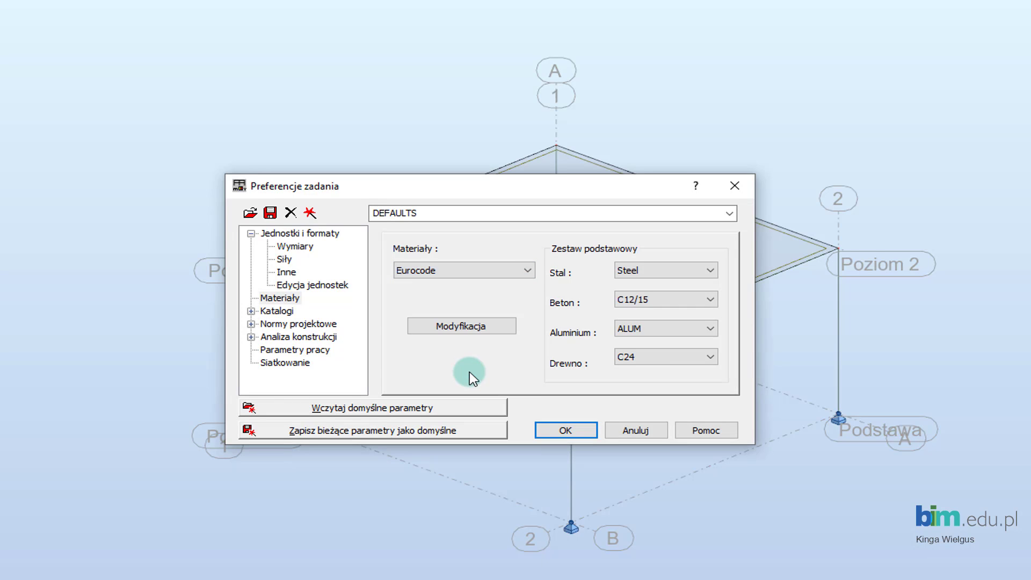
Examine the properties of steel grade S 355 M/ML in the material definitions and close them without saving.
left_click(506, 331)
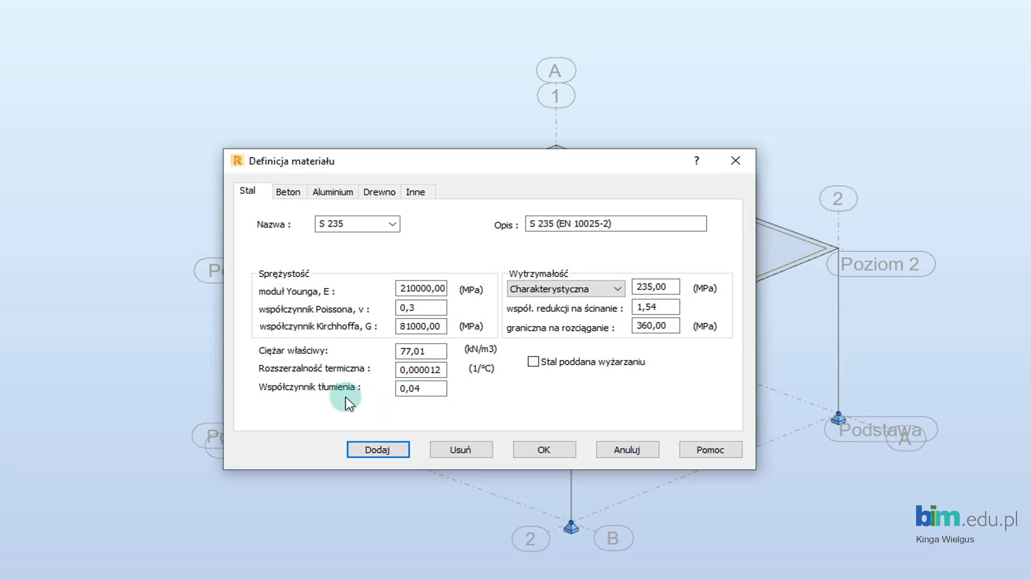
left_click(390, 224)
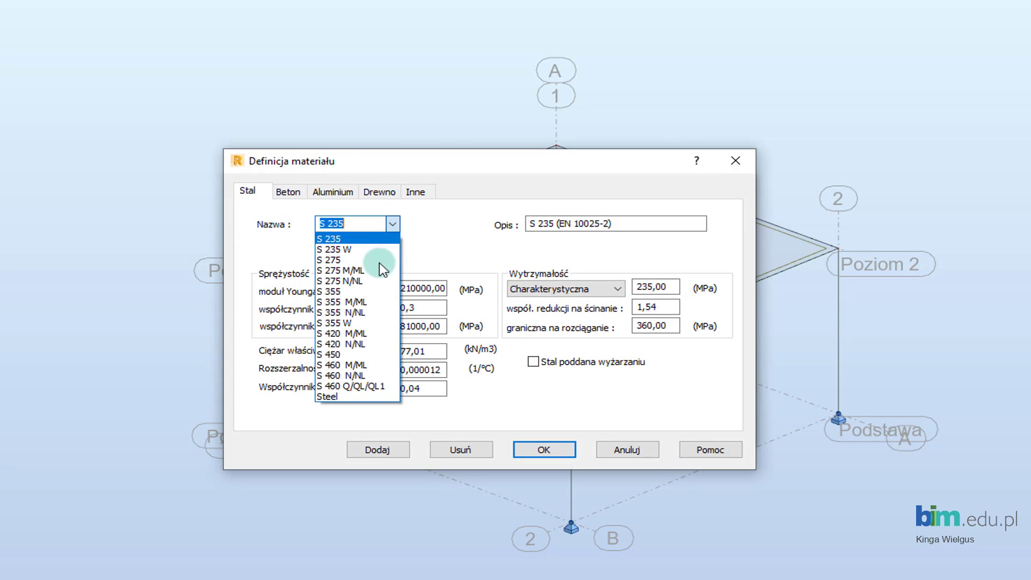
left_click(375, 295)
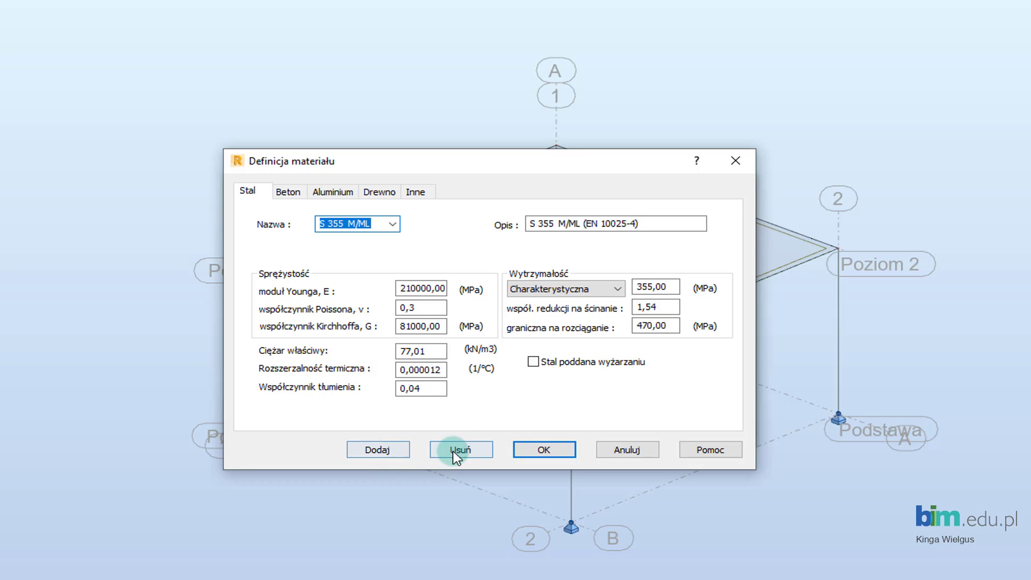
left_click(734, 159)
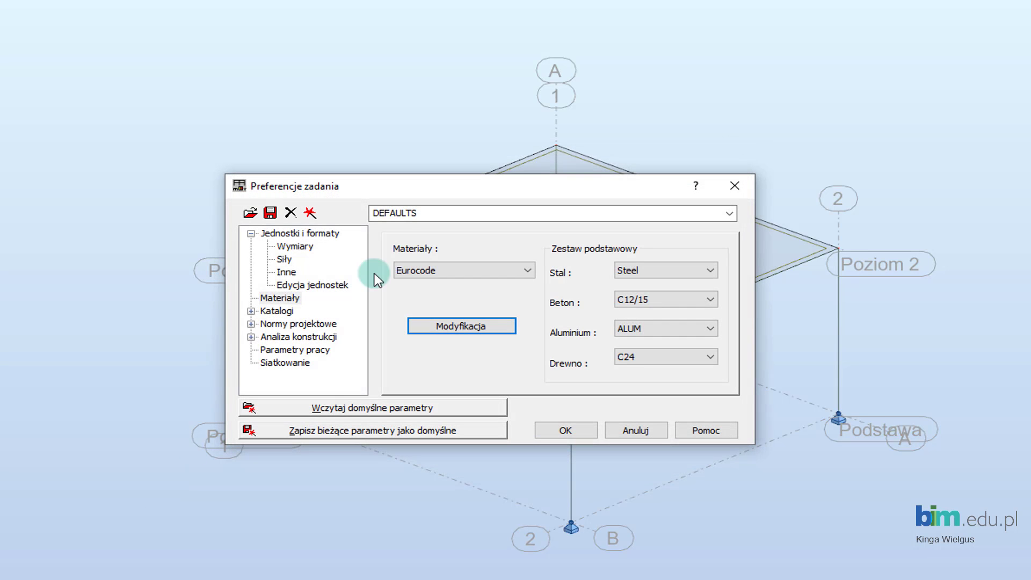
Set the steel/aluminium design code to PN-EN 1993-1:2006/NA:2010/A1:2014 and the steel connections code to PN-EN 1993-1-8:2006/NA:2011.
left_click(288, 324)
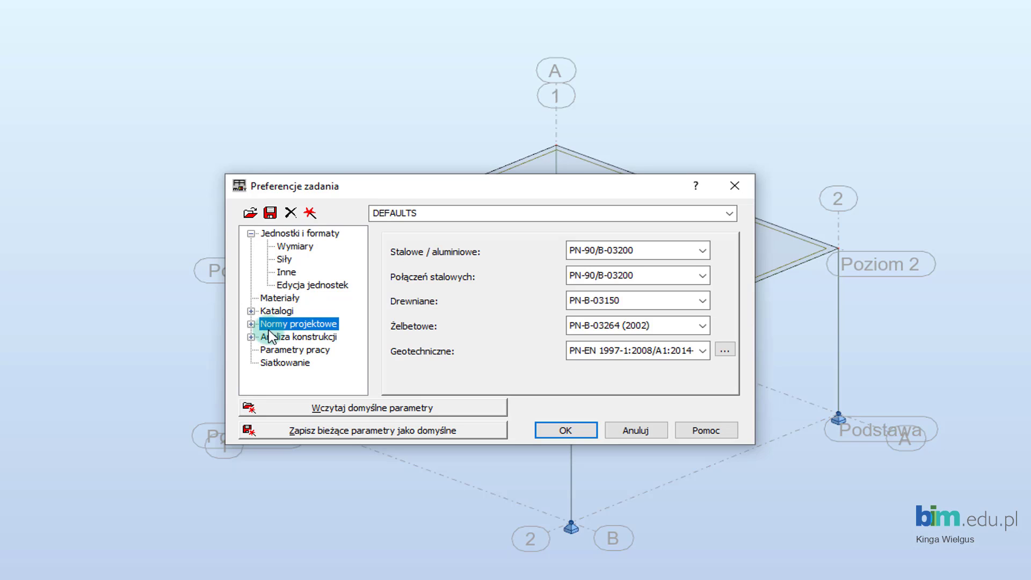
left_click(250, 324)
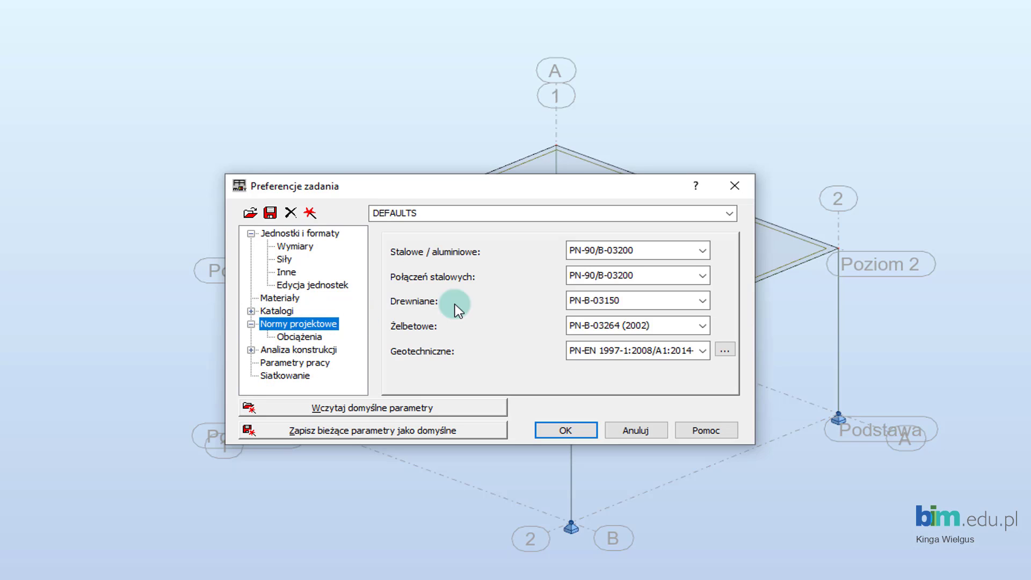
left_click(702, 251)
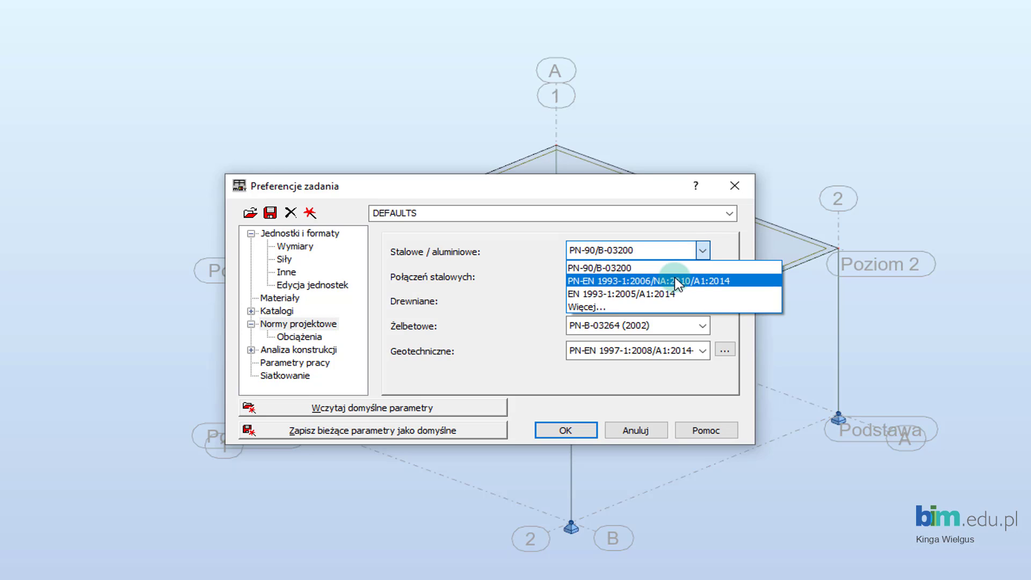
left_click(679, 281)
left_click(702, 276)
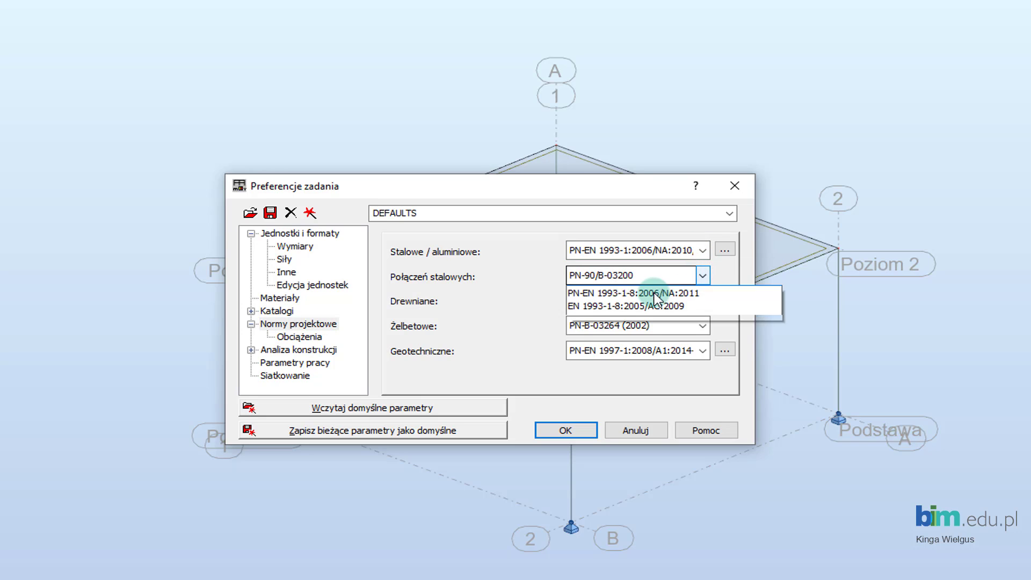
left_click(612, 305)
Set the timber, reinforced concrete and geotechnical design codes to PN-EN 1995-1:2005, PN-EN 1992-1-1:2008 and PN-EN 1997-1:2008.
left_click(703, 301)
left_click(610, 327)
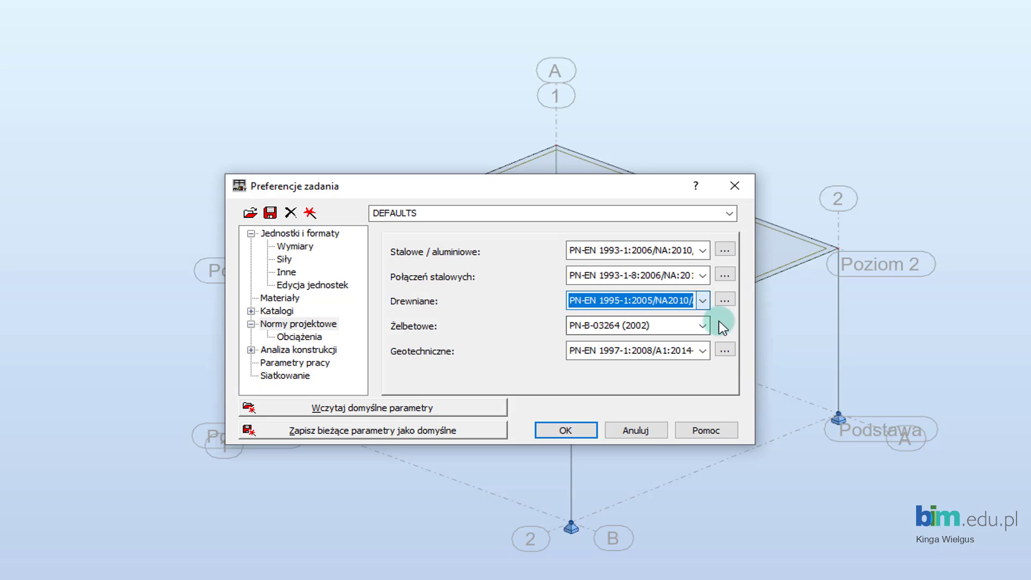
left_click(703, 325)
left_click(675, 355)
left_click(702, 350)
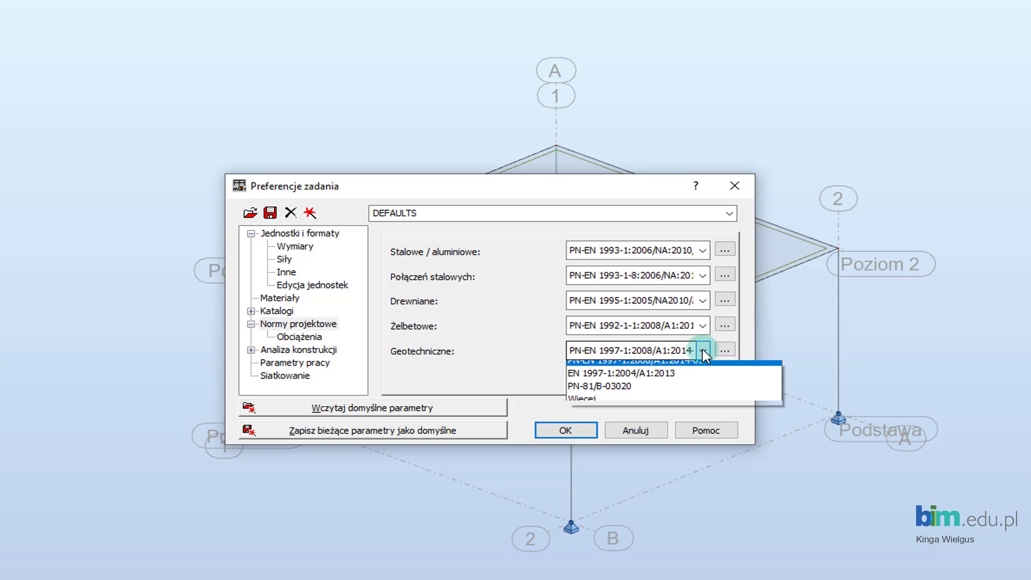
left_click(670, 374)
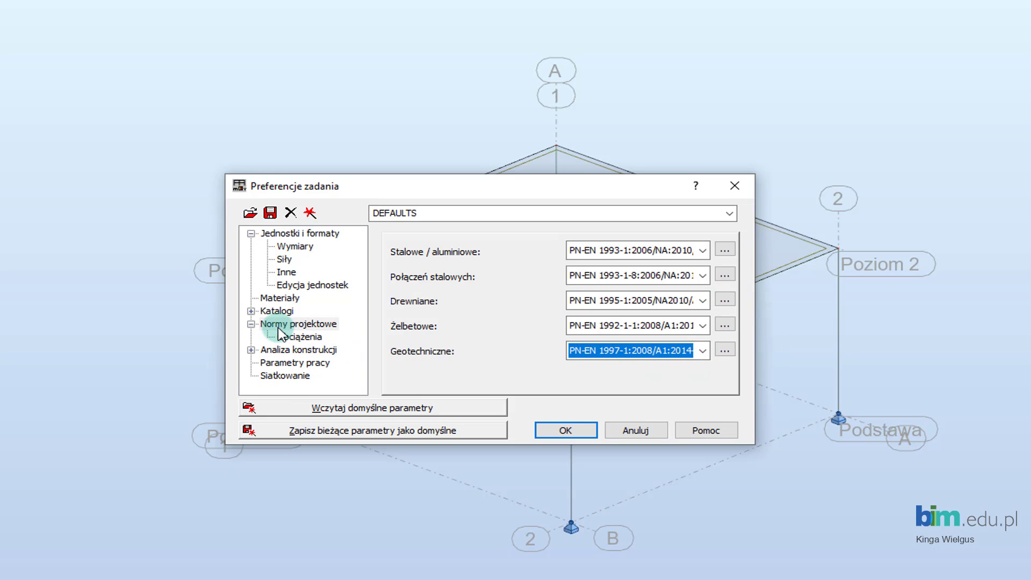
Set the load codes to PN-EN 1990:2004 for combinations, PN-EN 1991-1-3/4:2005/2008 for climatic loads and EN 1998-1:2004/A1:2013 for seismic loads.
left_click(251, 324)
left_click(250, 325)
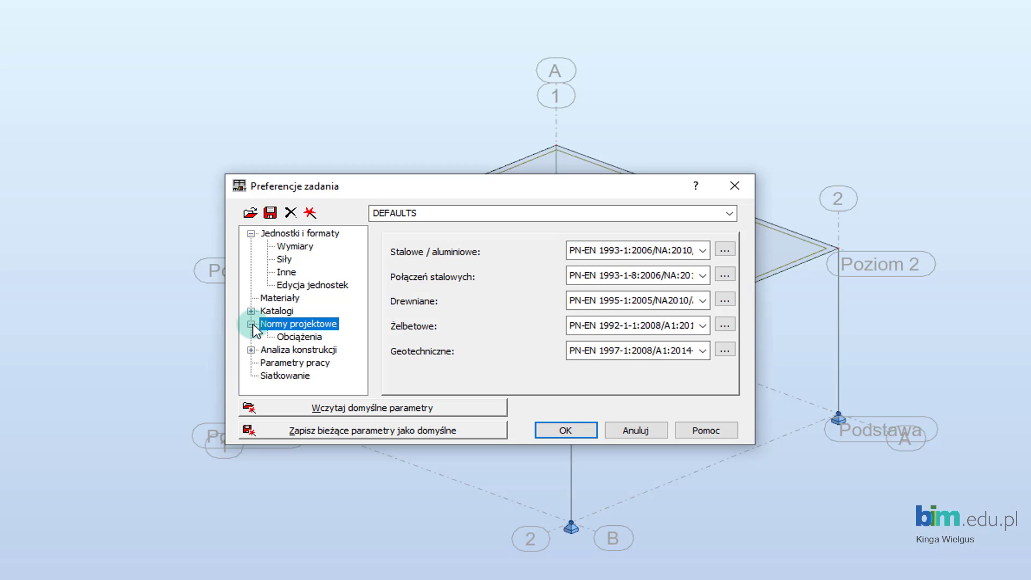
left_click(299, 338)
left_click(689, 259)
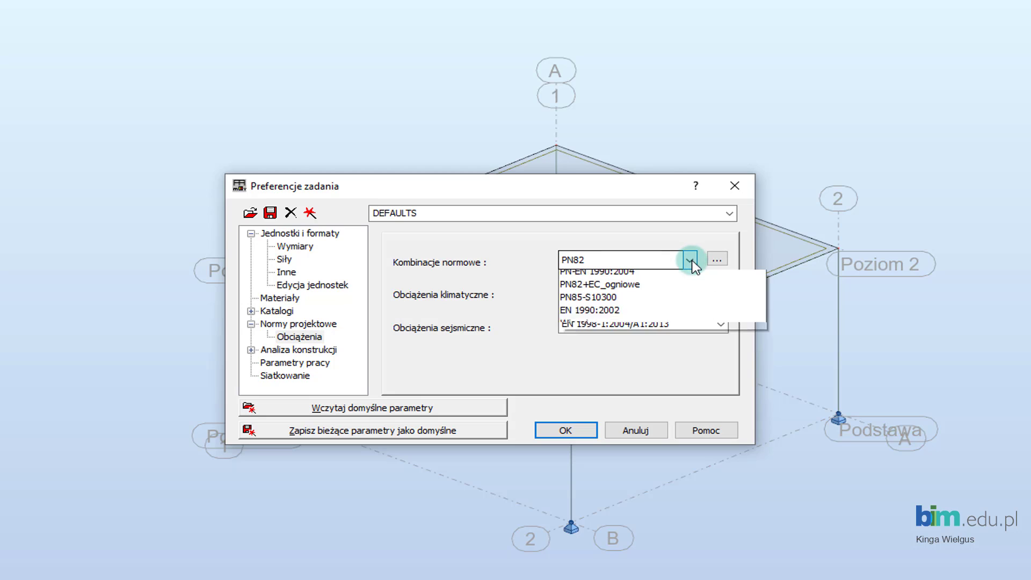
left_click(671, 299)
left_click(720, 291)
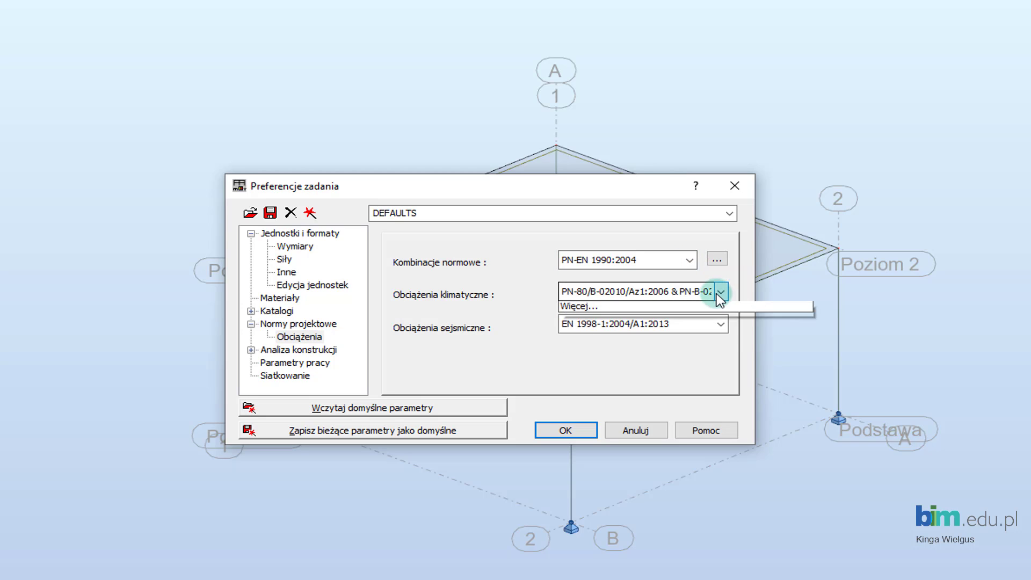
left_click(695, 321)
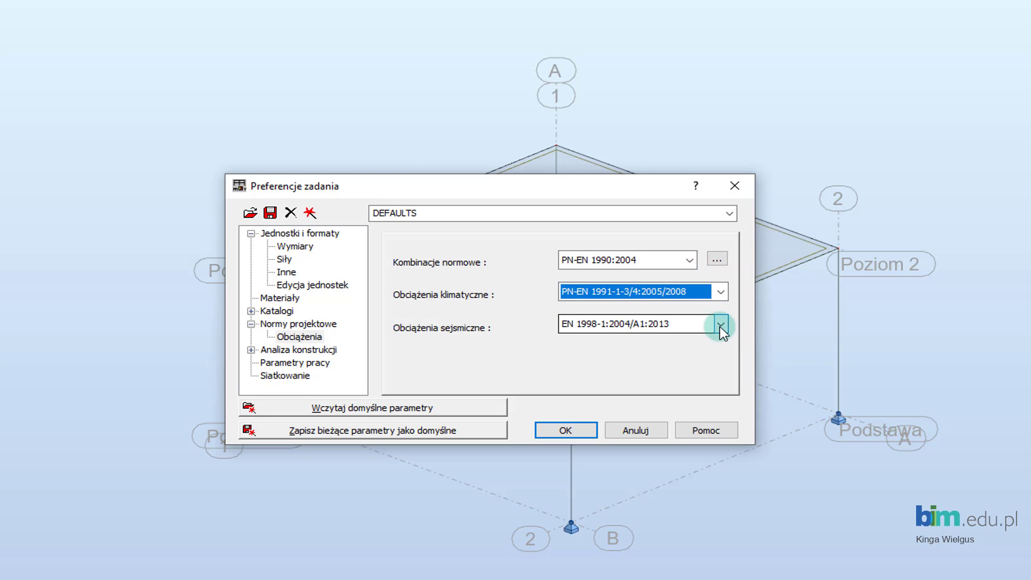
left_click(721, 324)
left_click(660, 342)
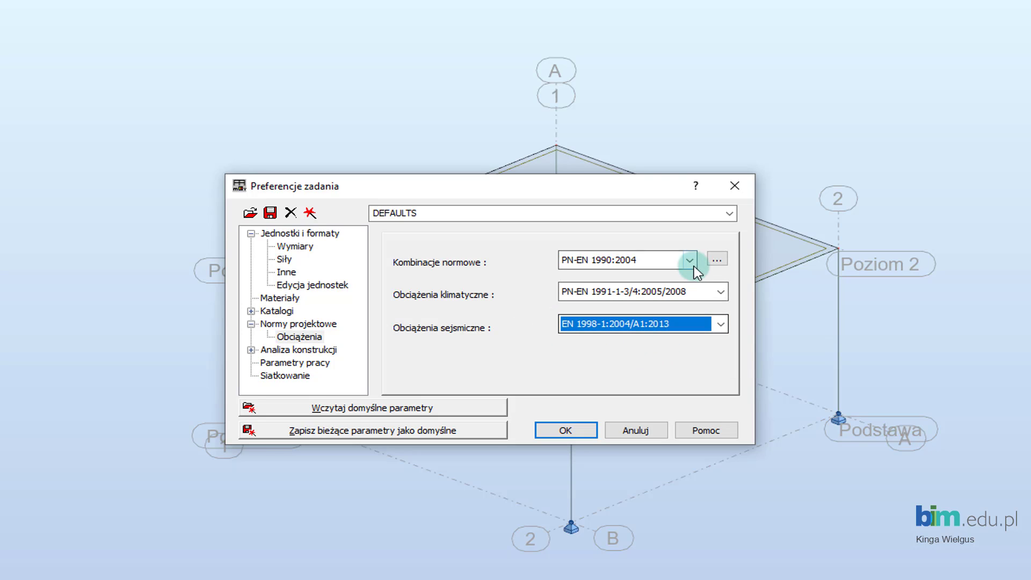
Examine the load factors and combination formulas of PN-EN 1990:2004 in the code combination regulations editor and close it.
left_click(717, 261)
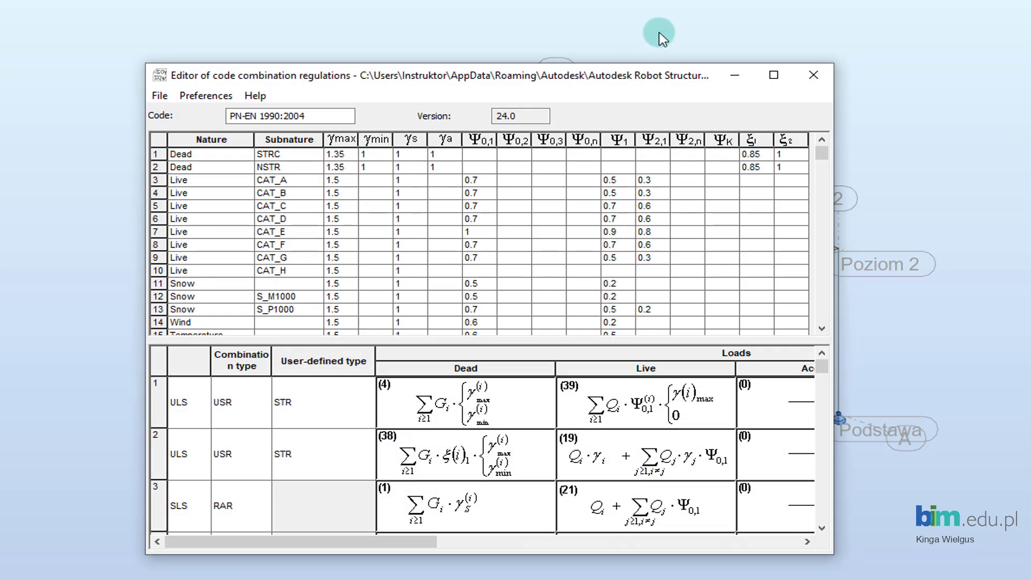
left_click_drag(583, 82, 338, 65)
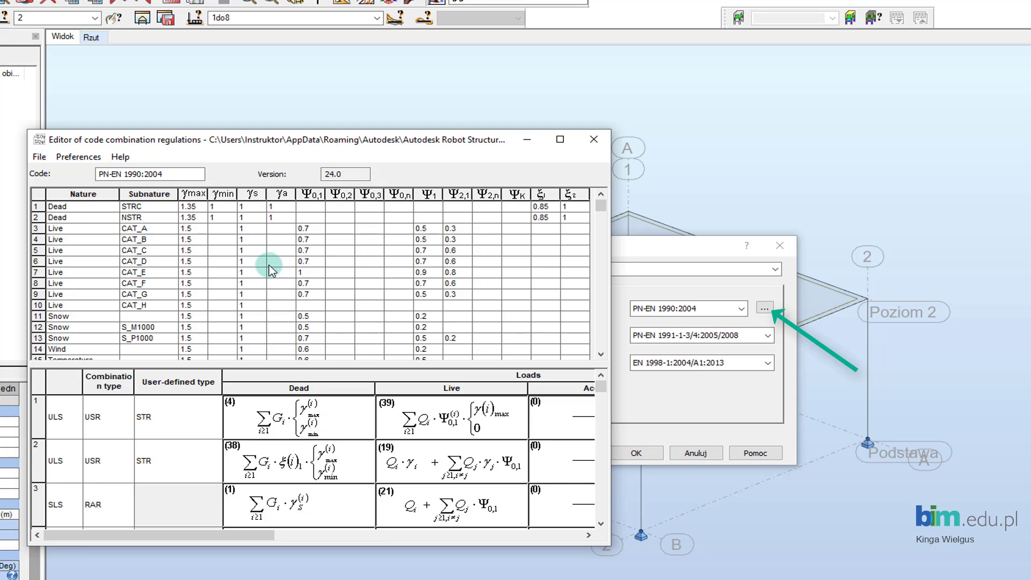
scroll(603, 242, "down", 2)
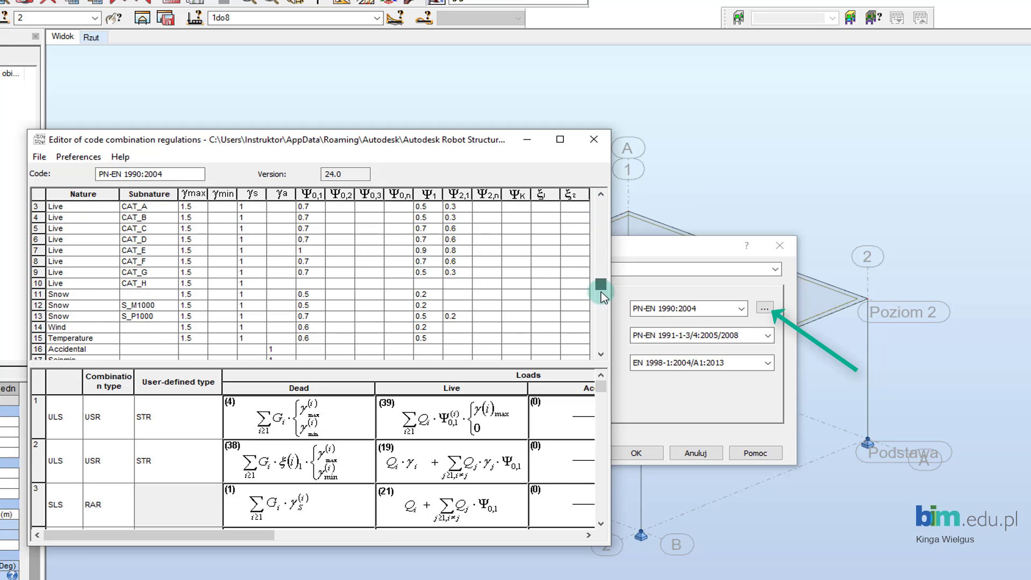
scroll(606, 242, "up", 2)
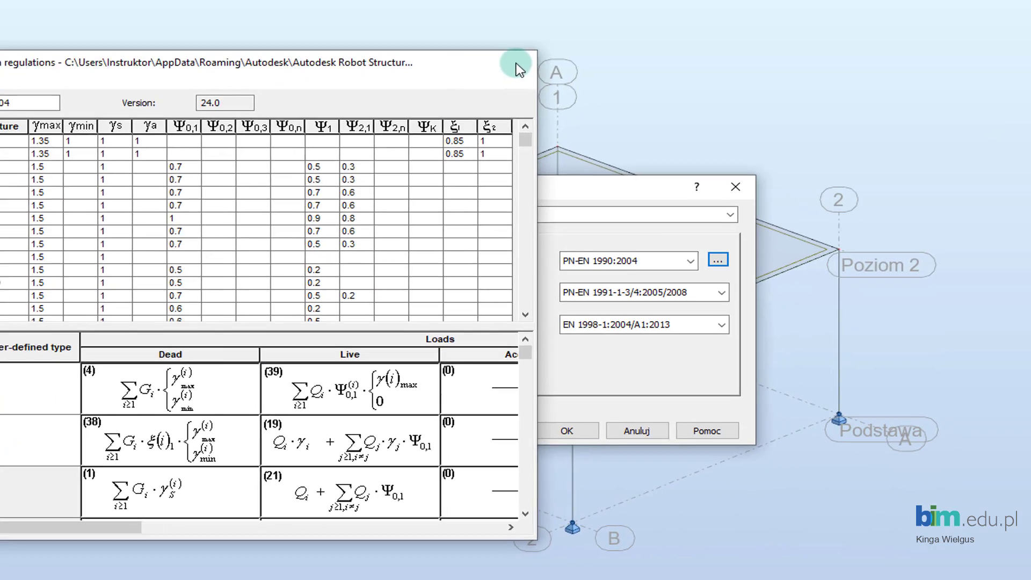
left_click(515, 68)
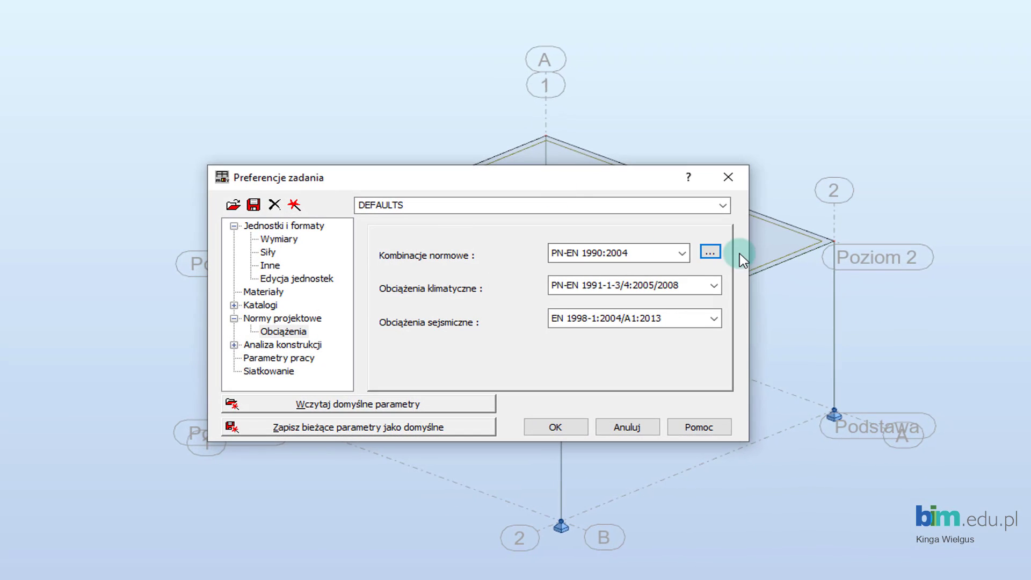
Examine the list of additional load combination codes available for the job and close it without adding any.
left_click(689, 261)
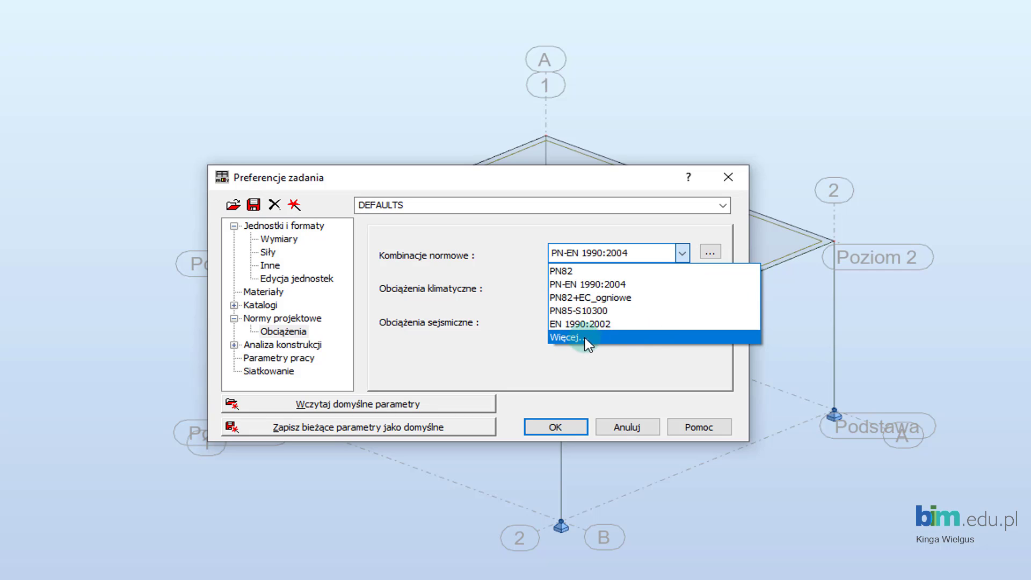
left_click(569, 337)
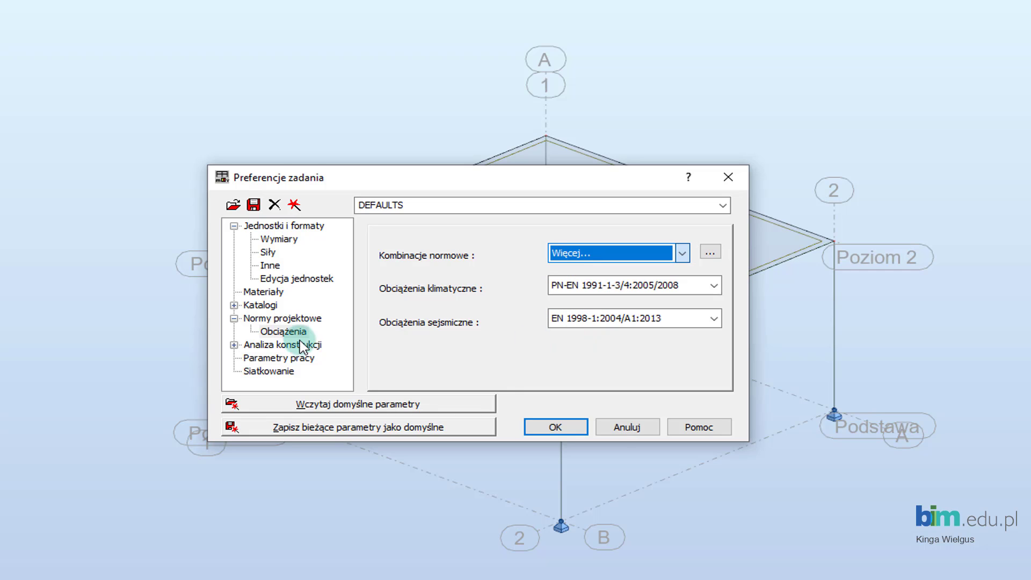
scroll(263, 306, "down", 3)
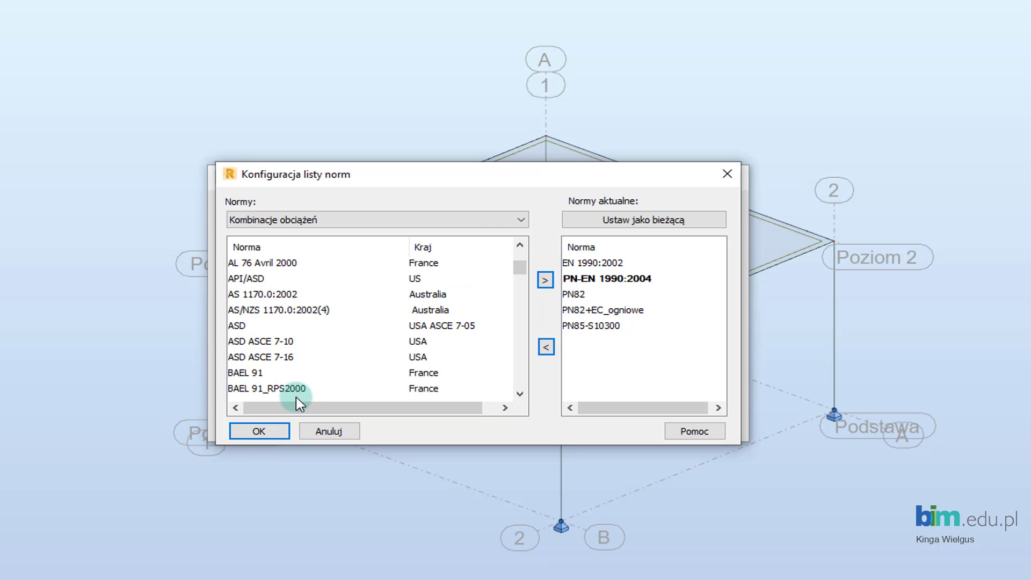
scroll(269, 341, "down", 3)
scroll(266, 342, "down", 15)
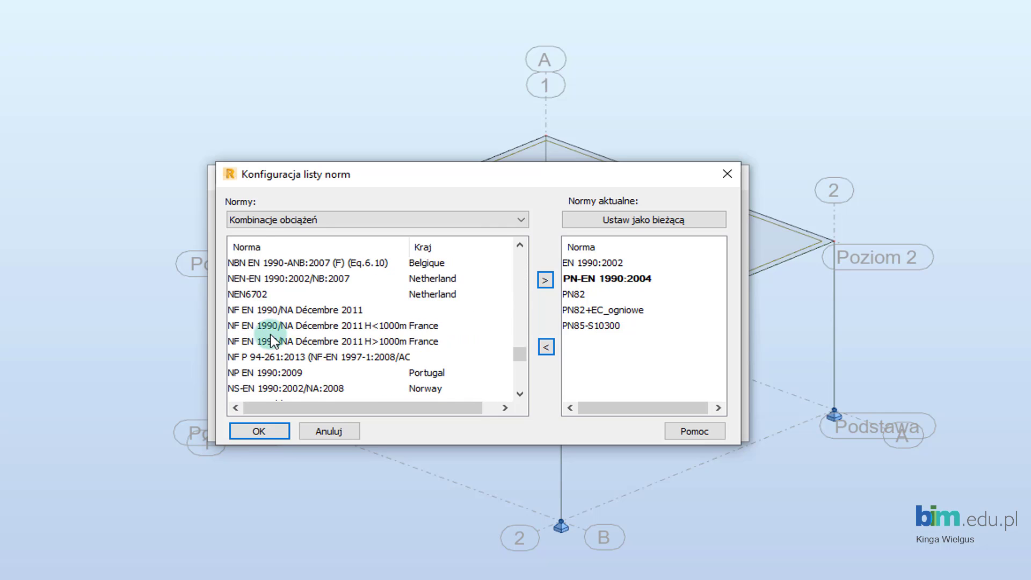
scroll(435, 344, "up", 8)
scroll(432, 347, "up", 10)
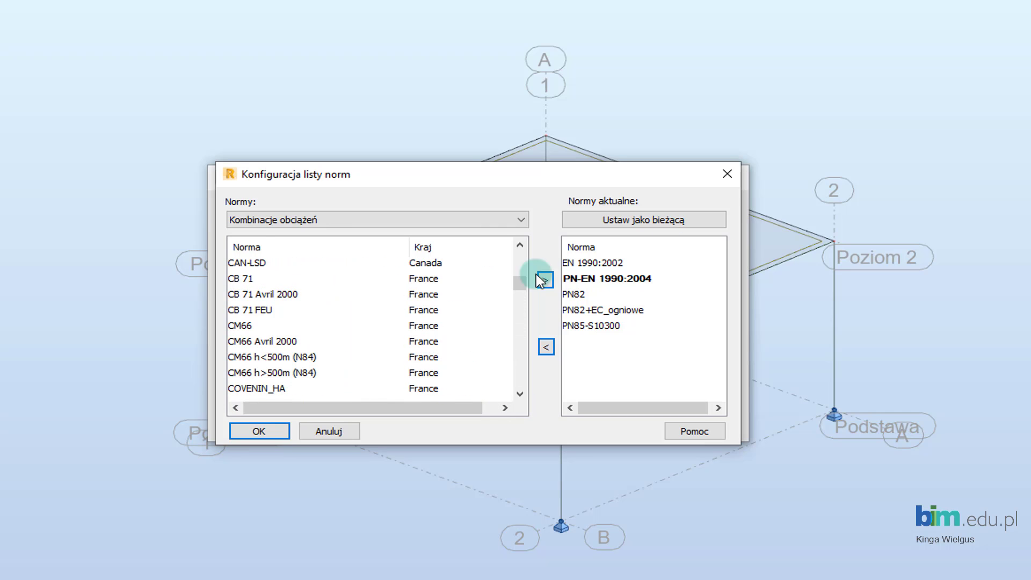
left_click(726, 173)
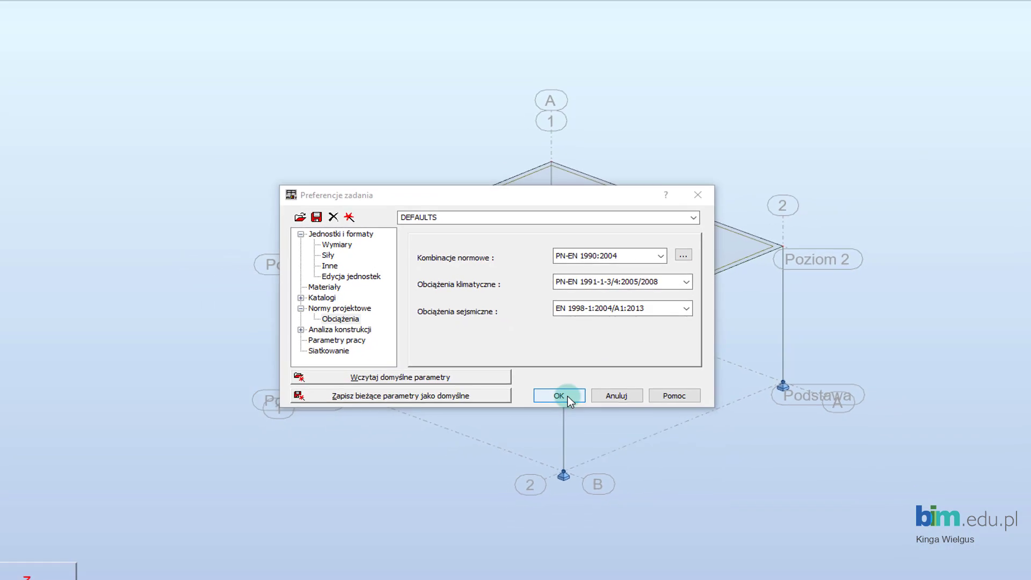
Apply the job preferences and convert the member parameters to PN-EN 1993-1:2006/NA:2010/A1:2014.
left_click(560, 396)
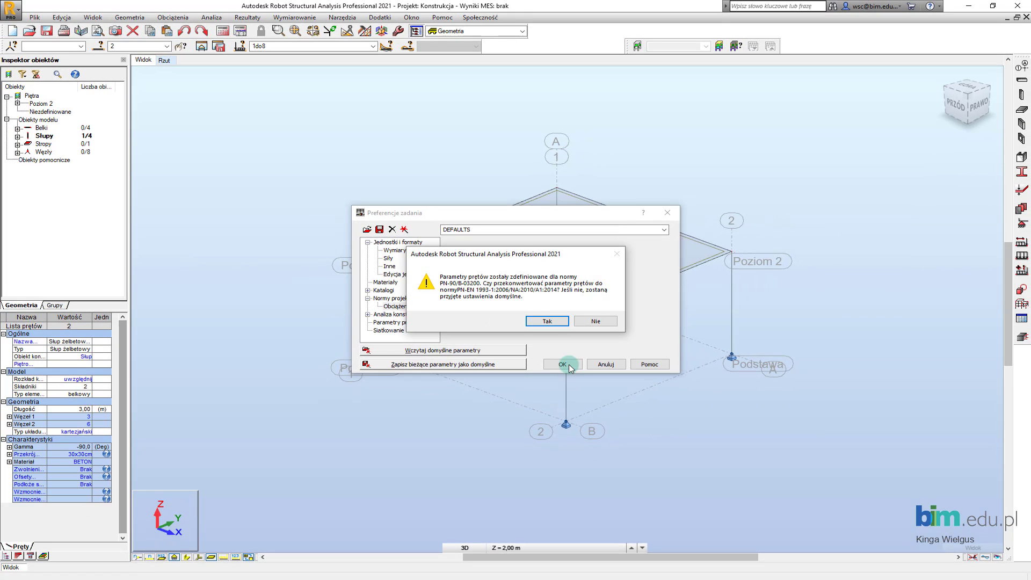
left_click(548, 321)
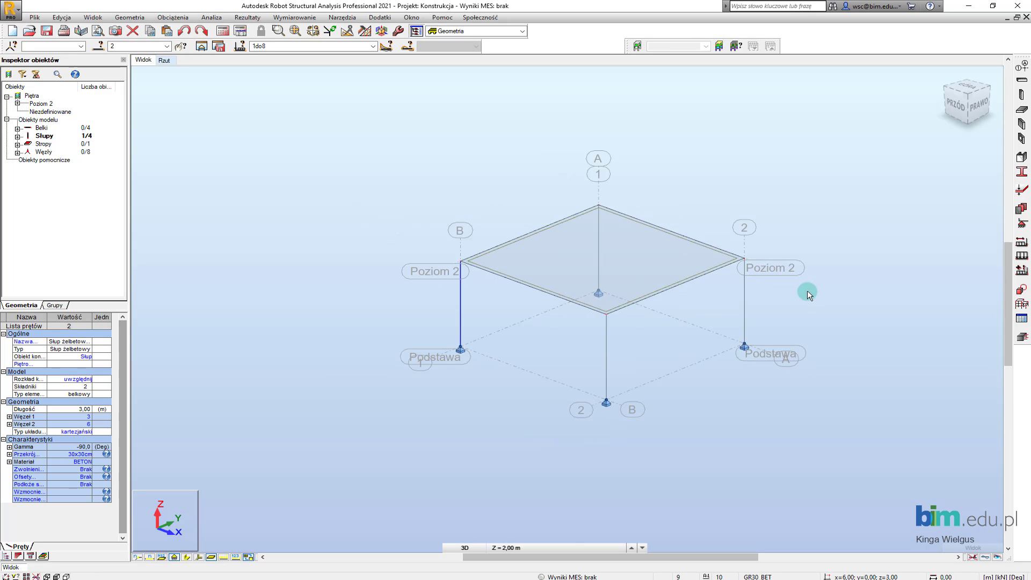
Inspect the section, thickness and material properties of the column at axes B-1 and of the floor slab, then clear the selection.
scroll(816, 314, "up", 2)
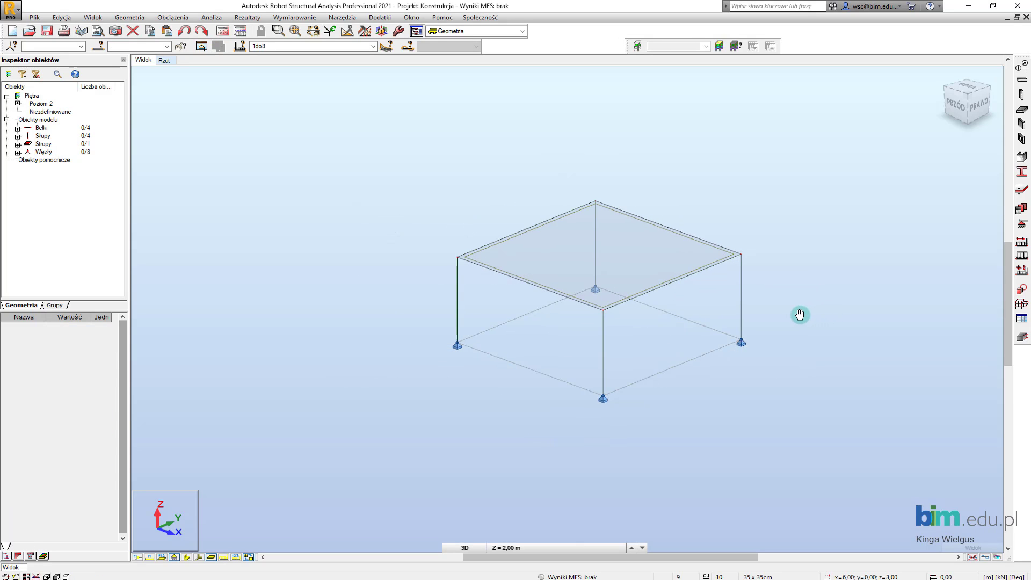
left_click(363, 296)
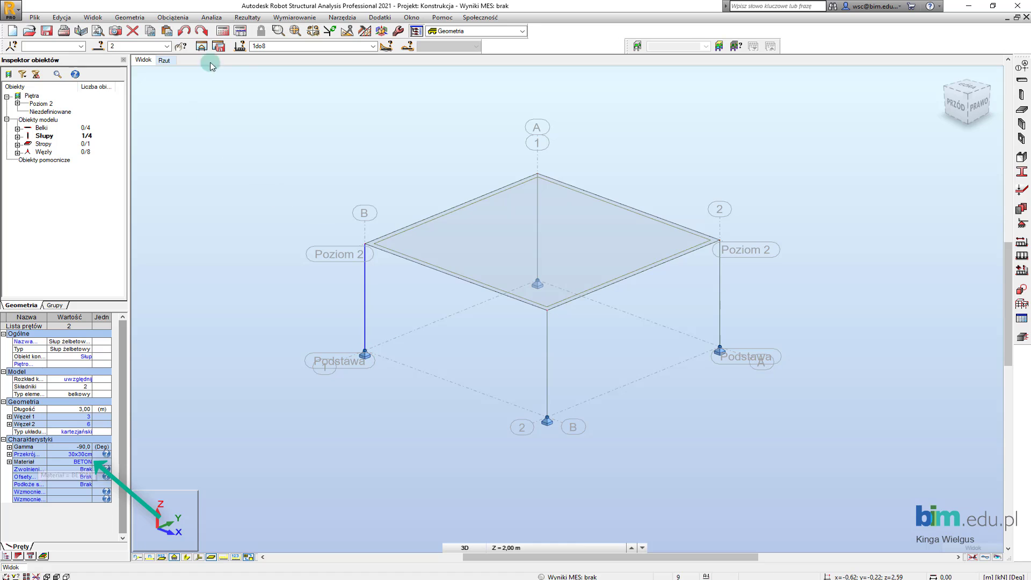
left_click_drag(245, 104, 723, 419)
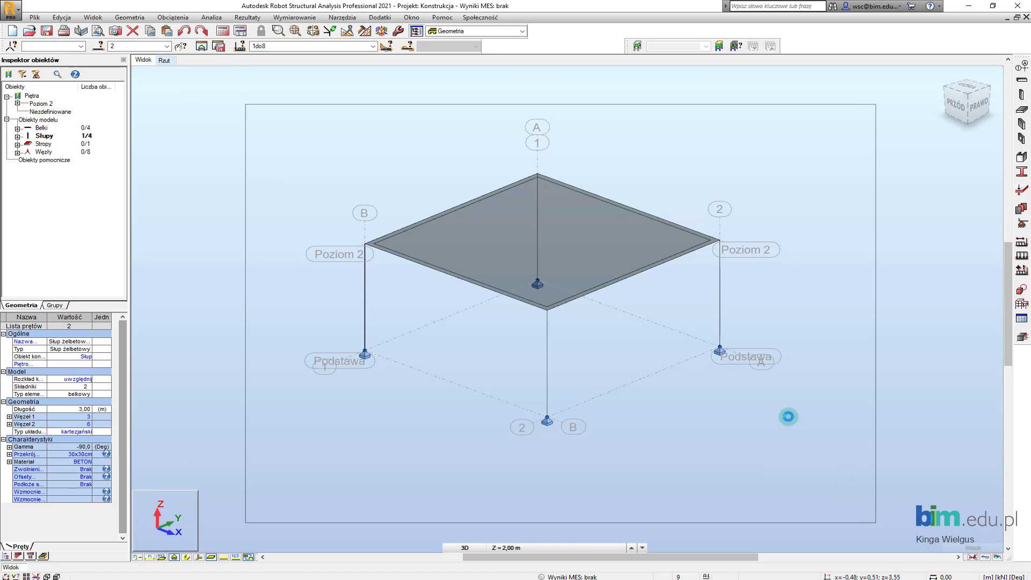
left_click(612, 213)
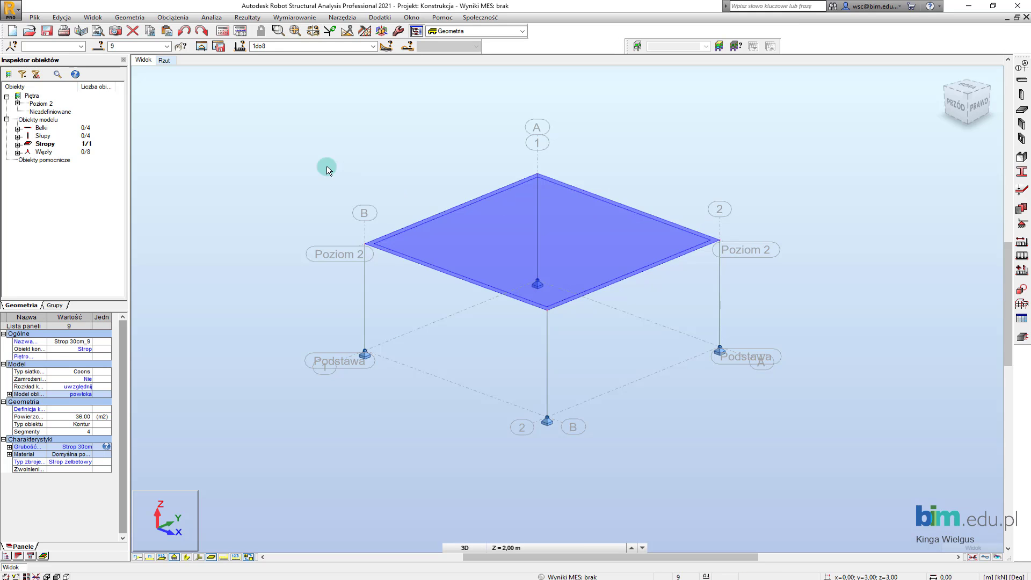
left_click_drag(277, 122, 856, 508)
left_click(812, 457)
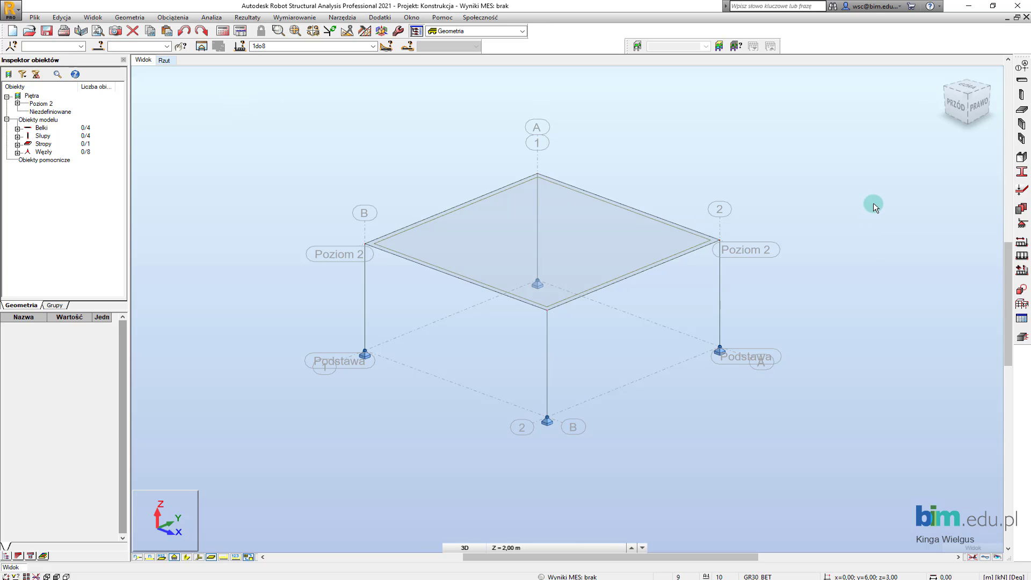
Delete all sections not used in the model from the bar section list.
left_click(1021, 173)
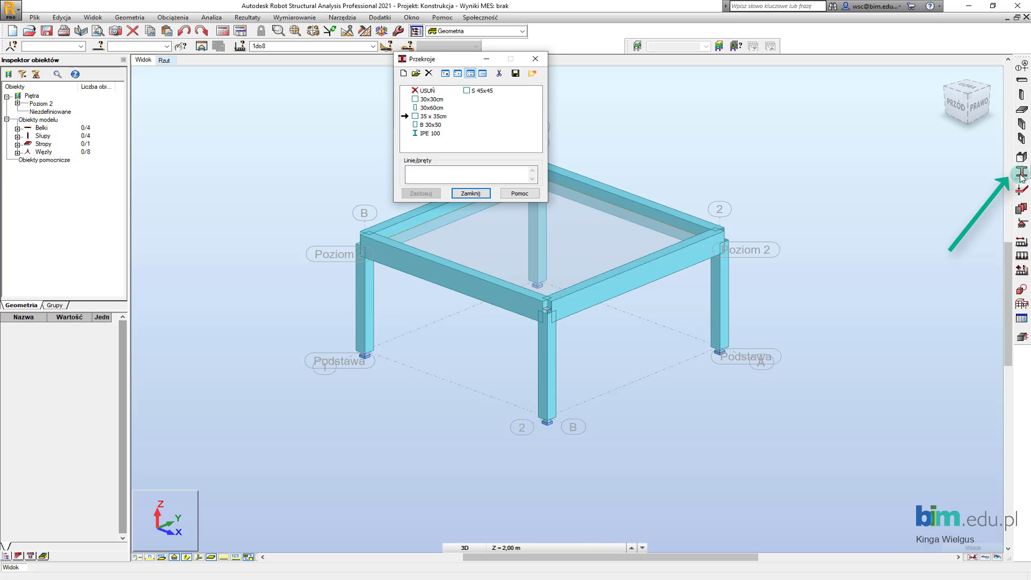
left_click(500, 75)
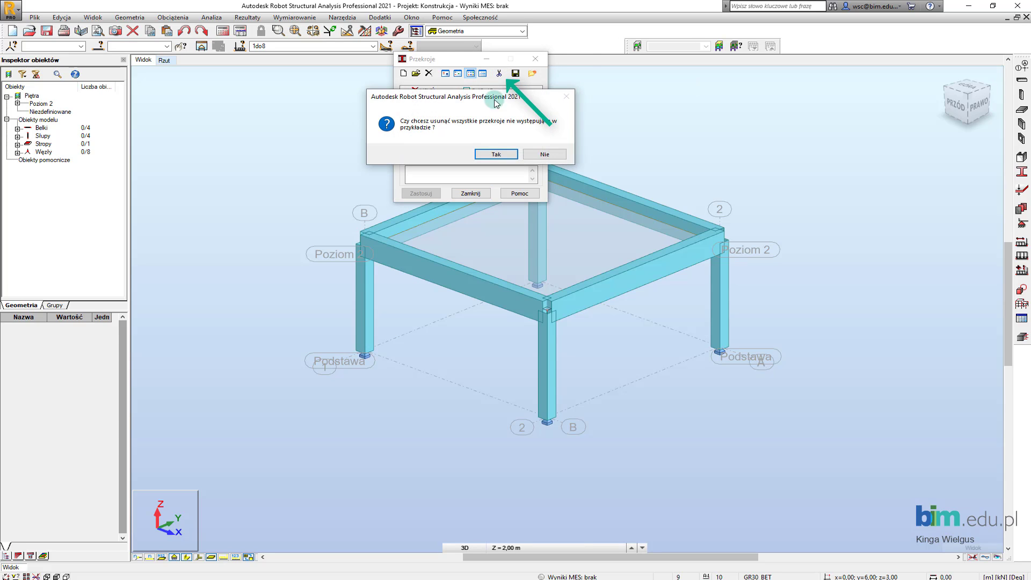
left_click(495, 155)
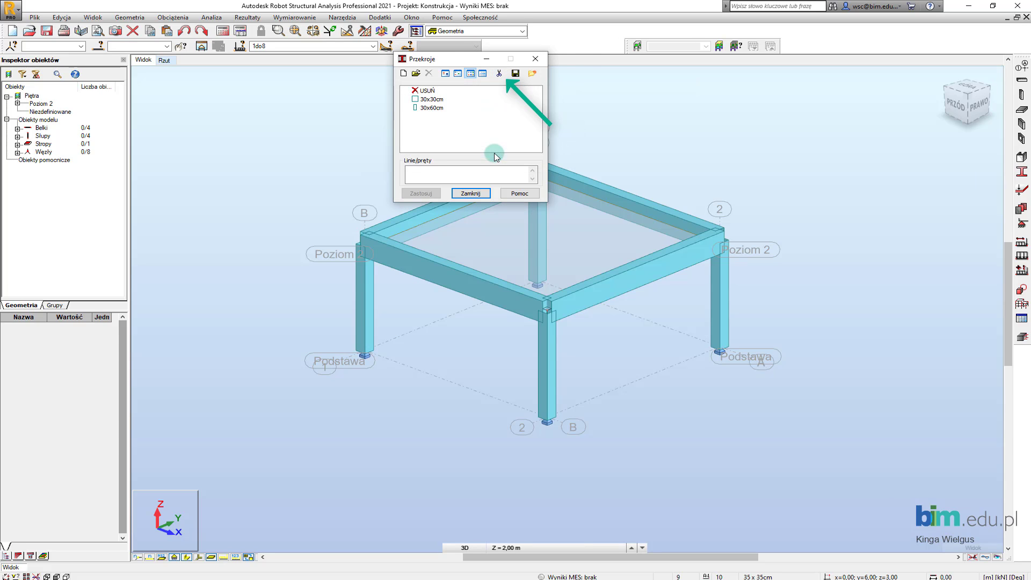
Change the material of the 30x30cm reinforced concrete column section to C25/30 and overwrite the existing section.
left_click(438, 109)
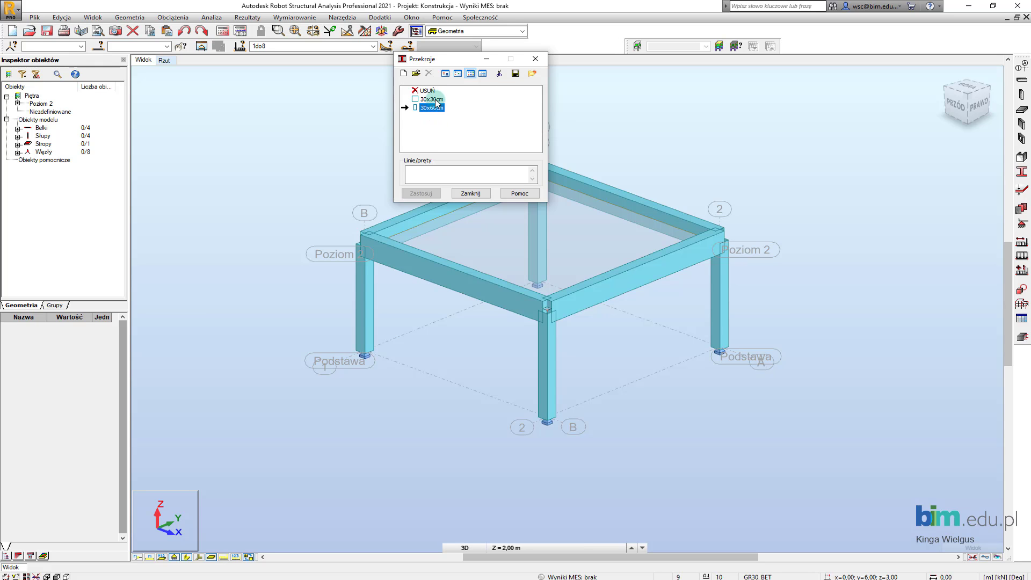
left_click(421, 100)
double_click(430, 102)
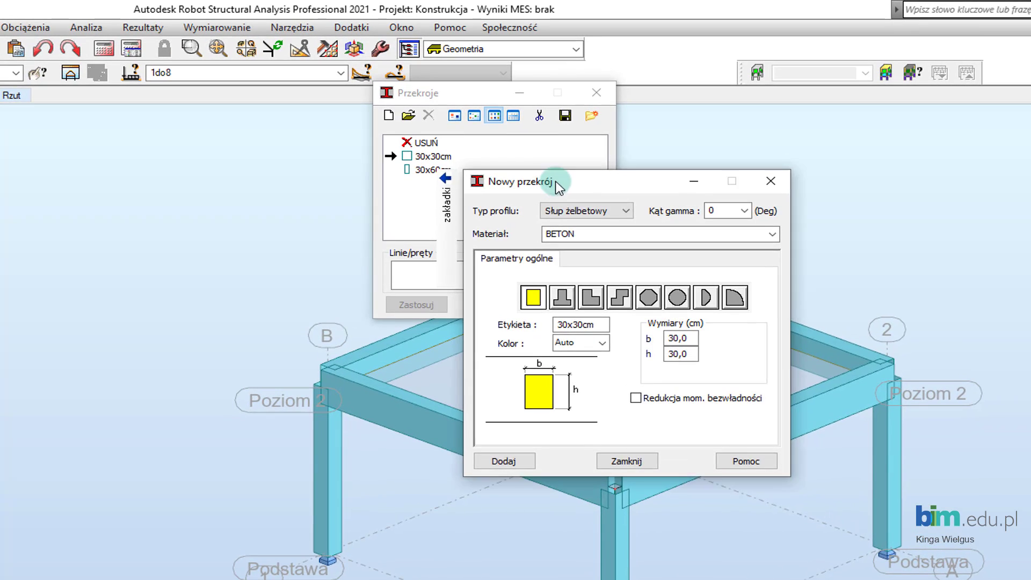
left_click_drag(509, 114, 582, 99)
left_click_drag(668, 156, 670, 154)
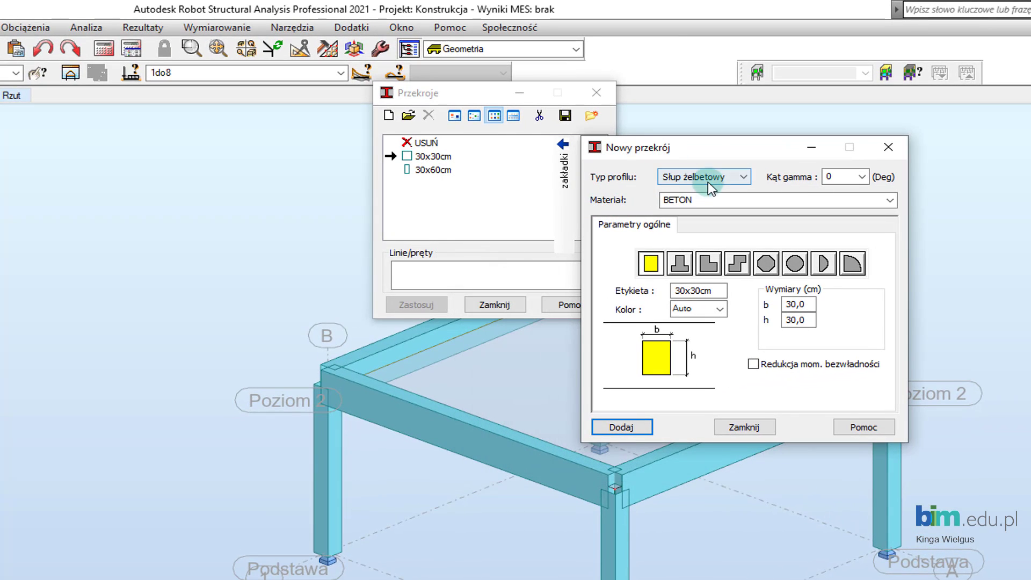
left_click(890, 200)
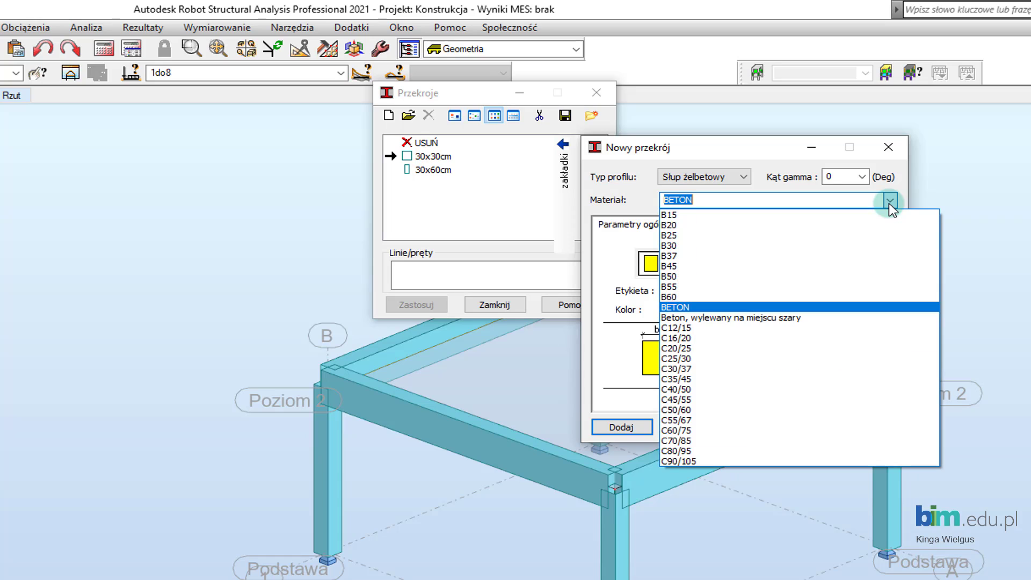
left_click(762, 357)
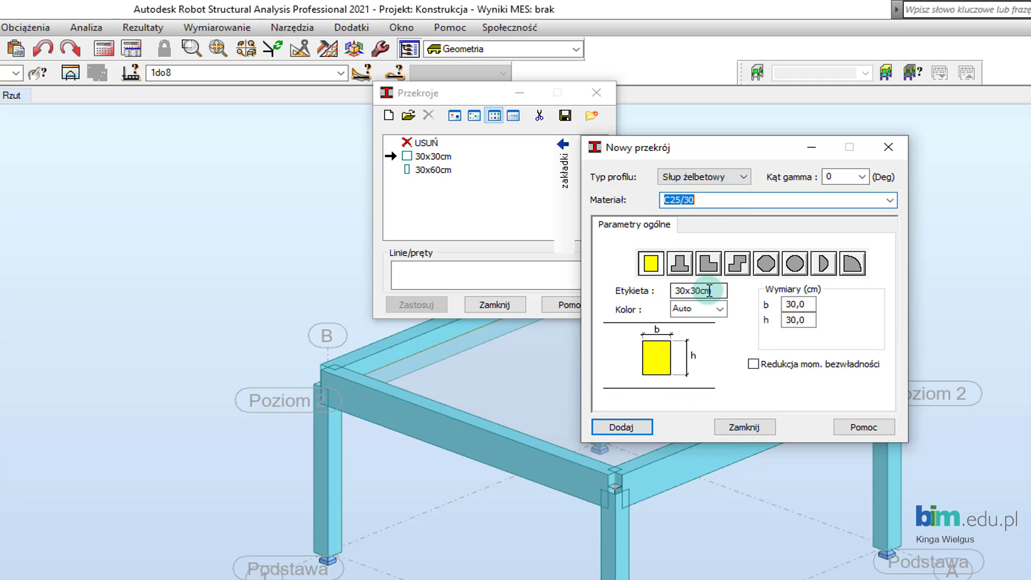
left_click(638, 429)
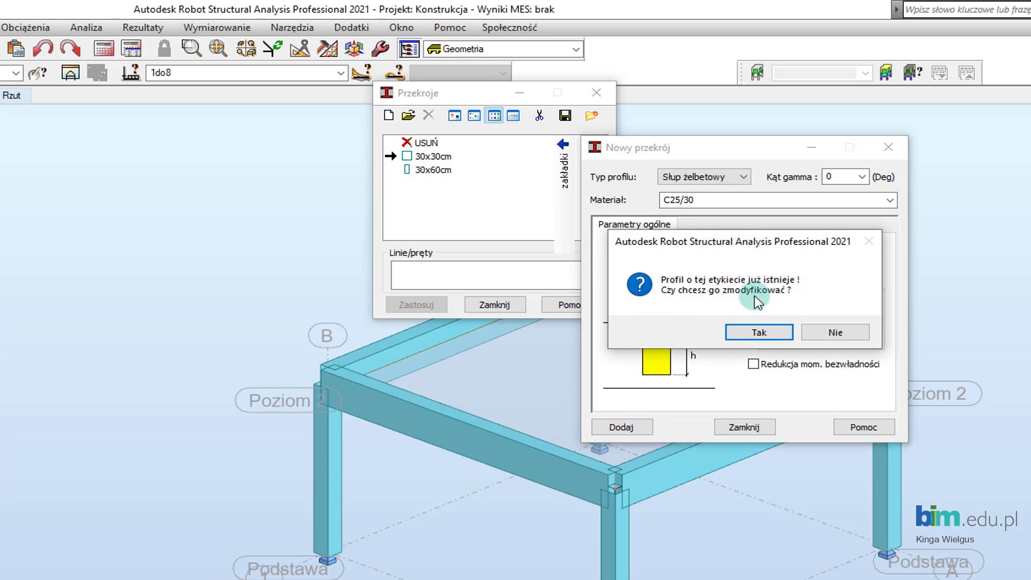
left_click(773, 334)
left_click(736, 427)
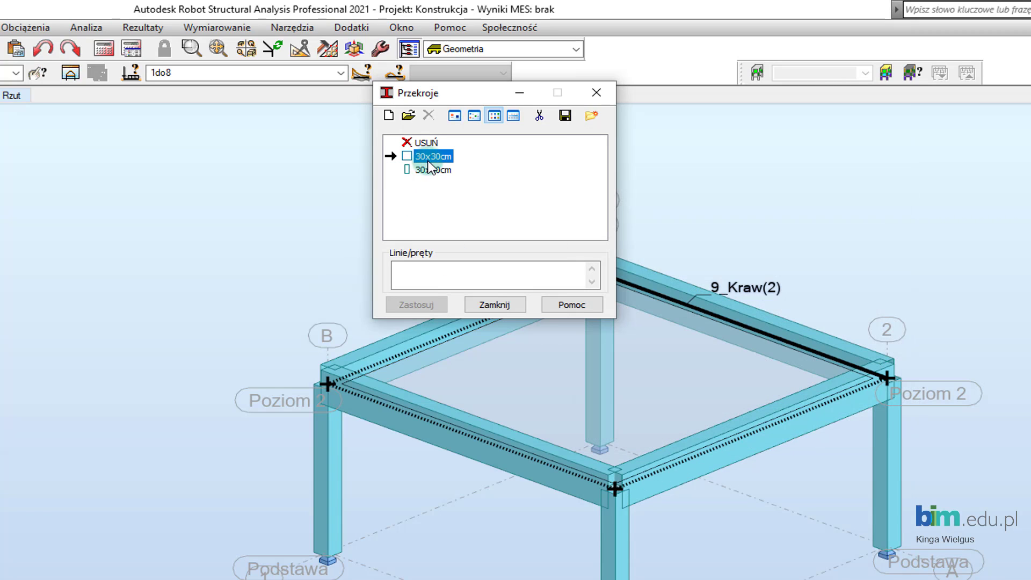
Change the material of the 30x60cm reinforced concrete beam section to C25/30, including bars with an overridden material, and close the section list.
double_click(437, 174)
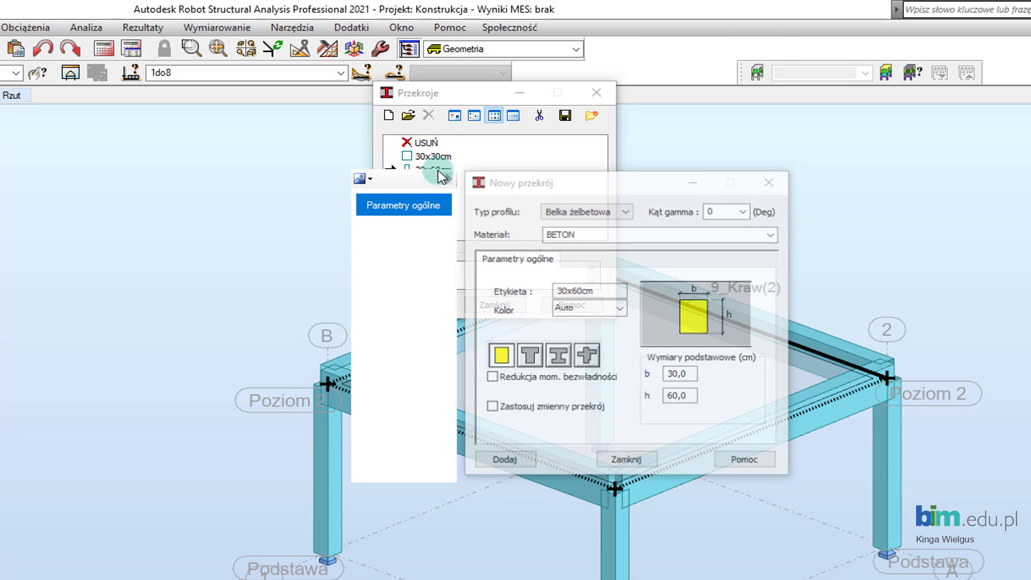
left_click(772, 235)
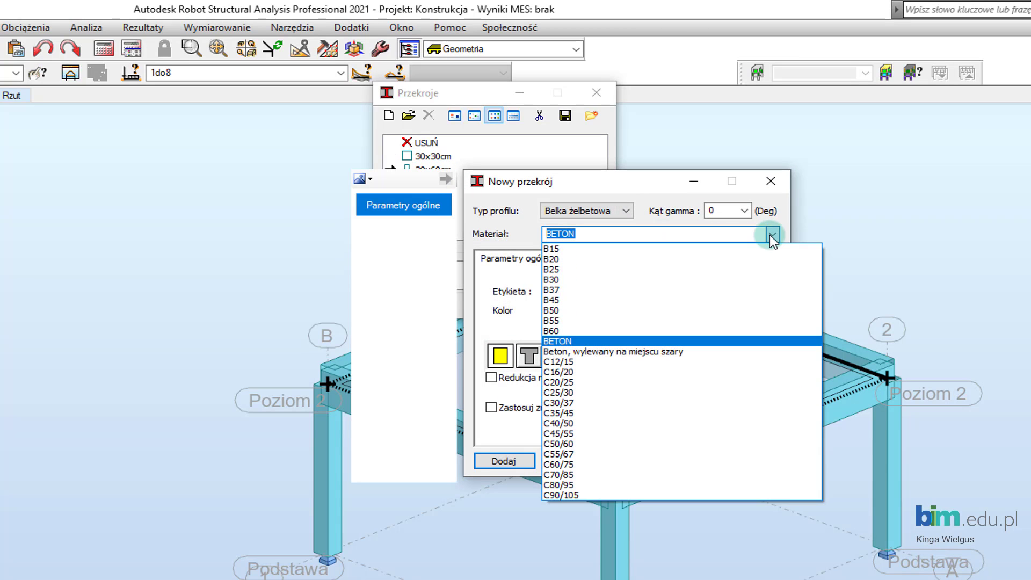
left_click(709, 393)
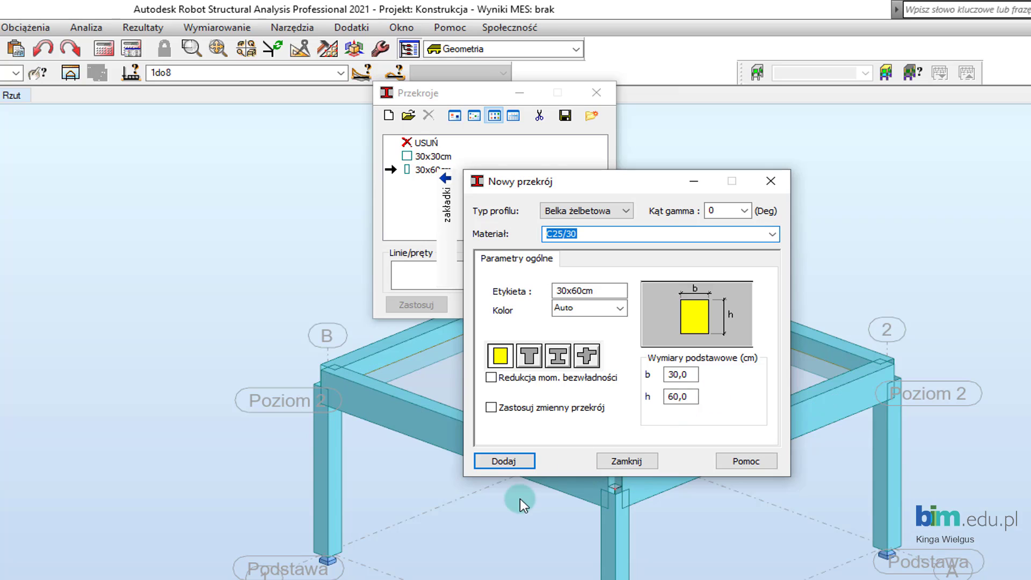
left_click(510, 461)
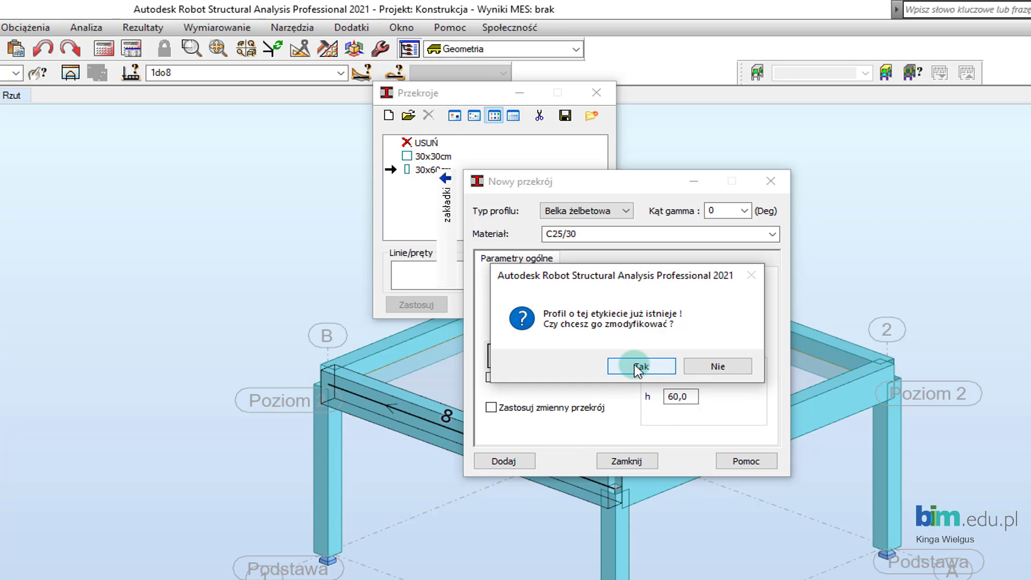
left_click(635, 365)
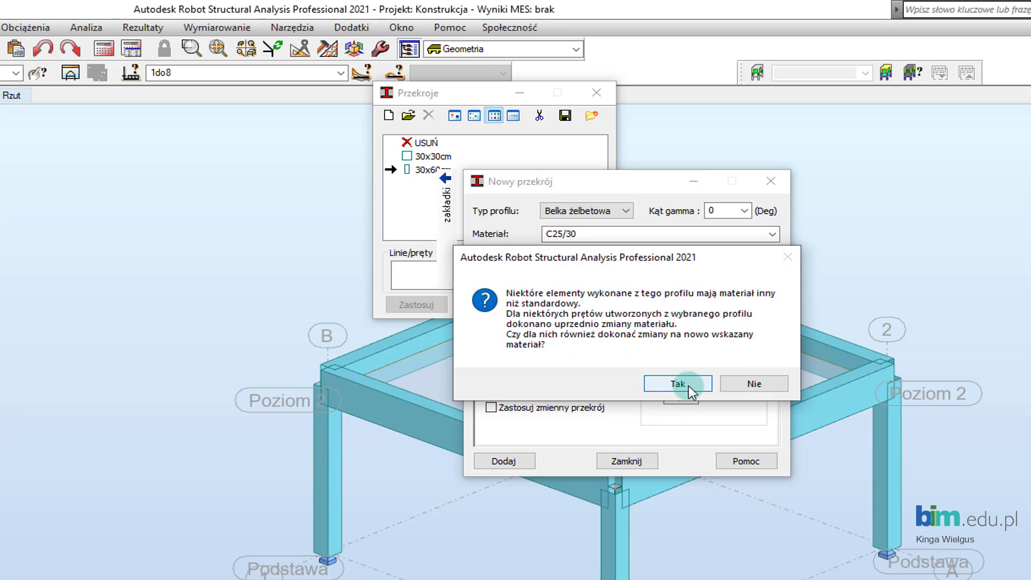
left_click(678, 383)
left_click(626, 461)
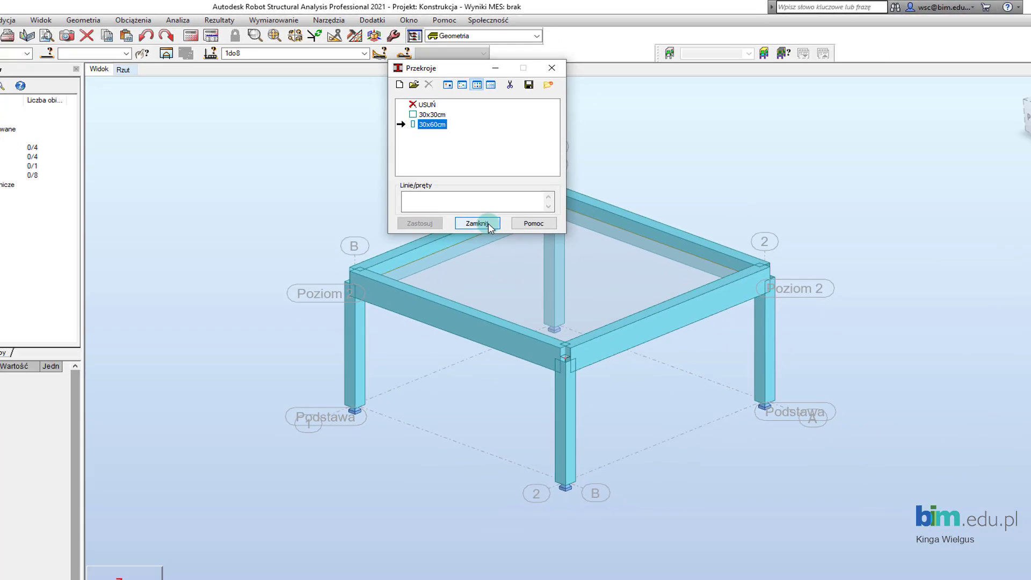
left_click(499, 301)
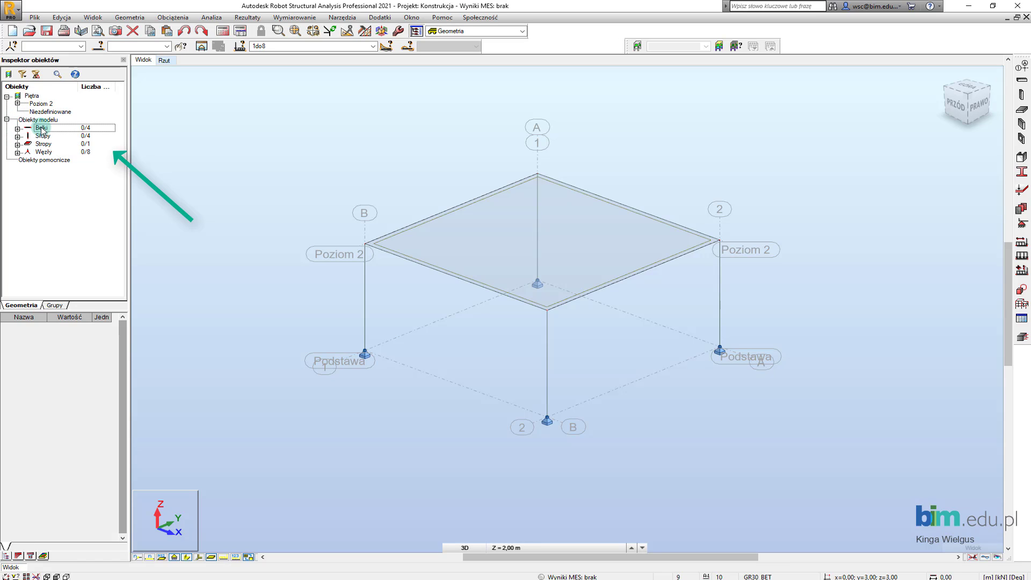
Select all beams and then all columns to check the material assigned to each group in their properties.
right_click(42, 129)
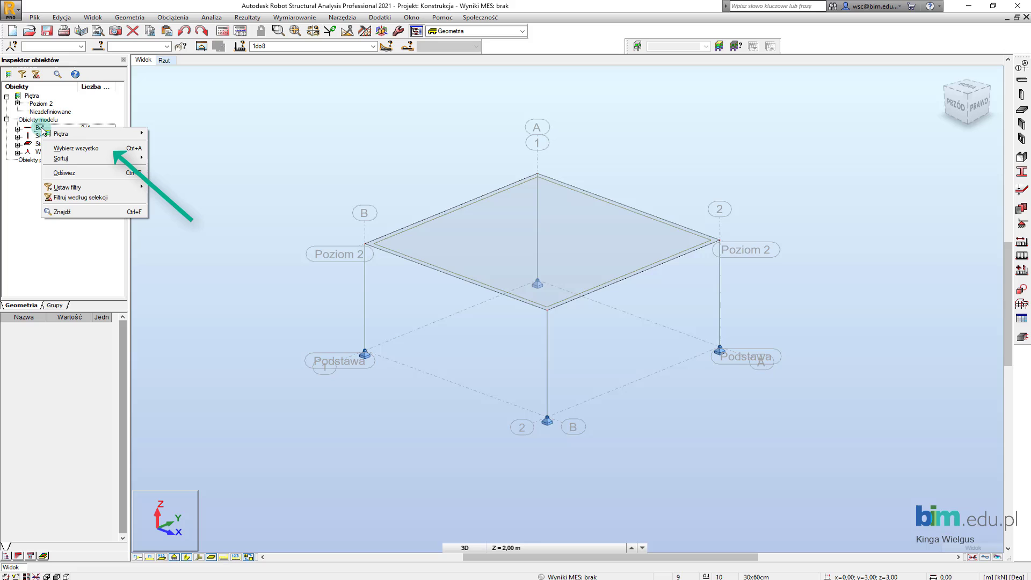
left_click(75, 148)
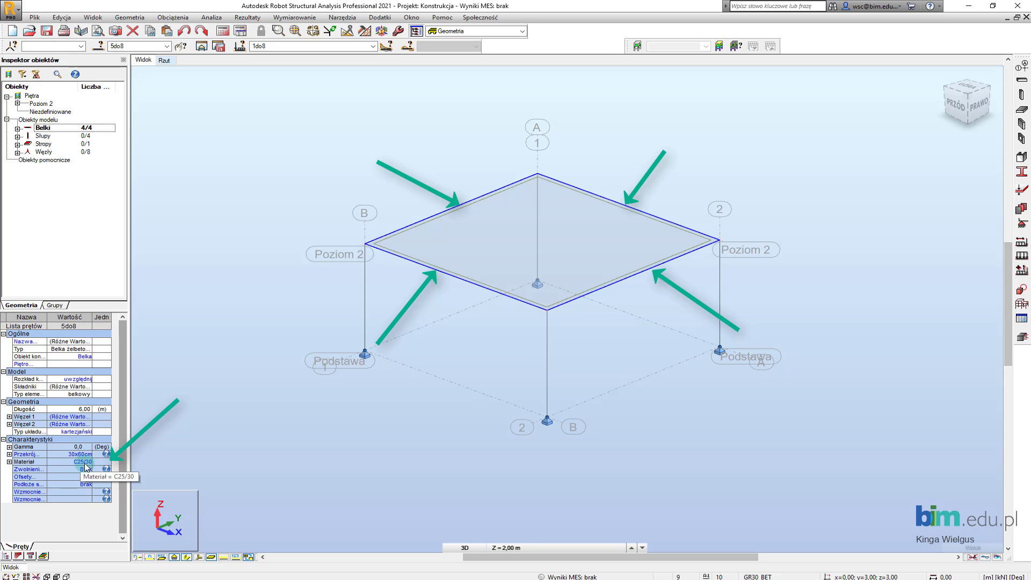
left_click(189, 214)
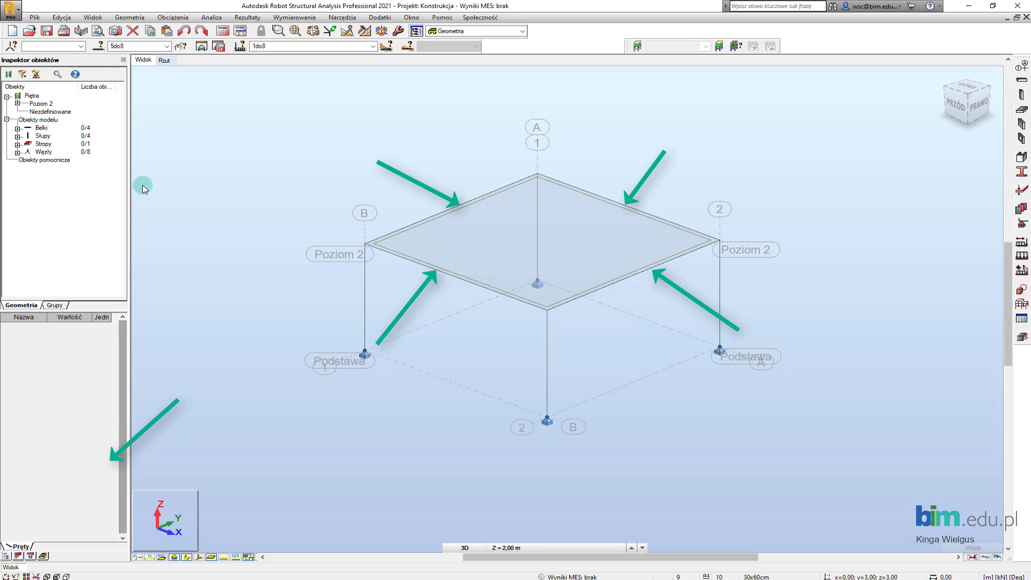
right_click(41, 138)
left_click(74, 156)
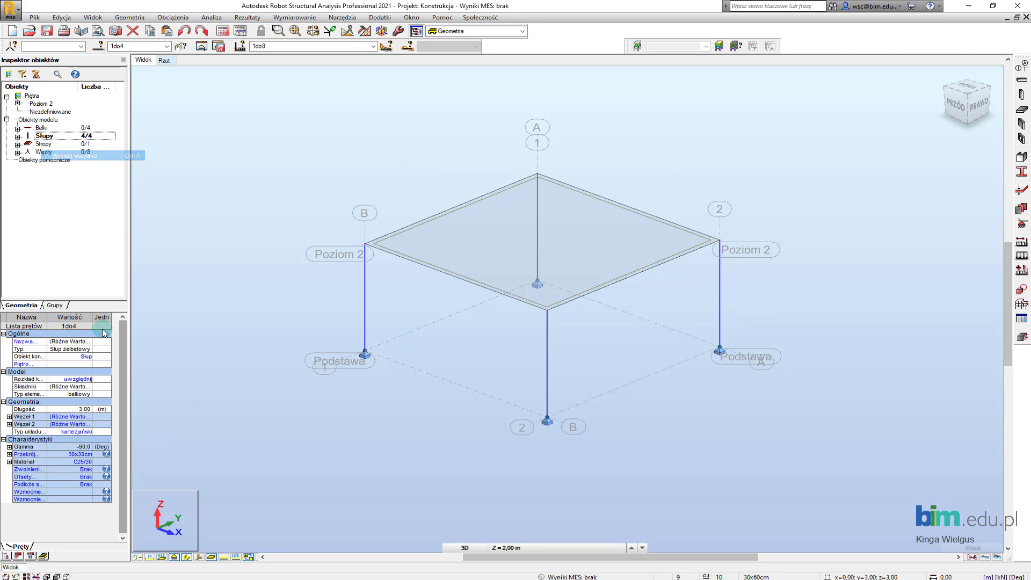
left_click(269, 125)
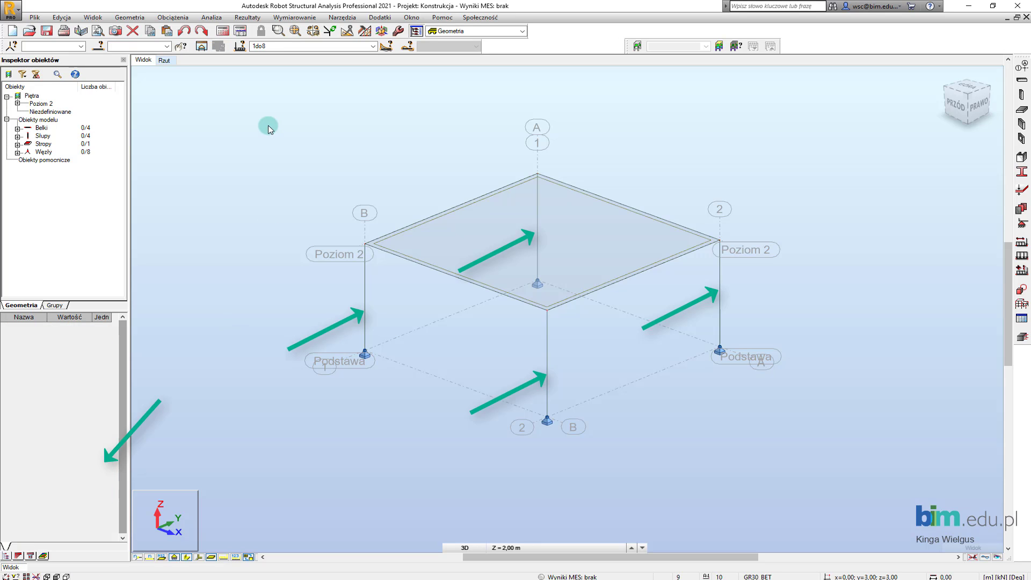
Window-select the whole structure and then pick the floor slab to check the assigned materials in the properties.
left_click_drag(298, 109, 836, 511)
left_click(852, 343)
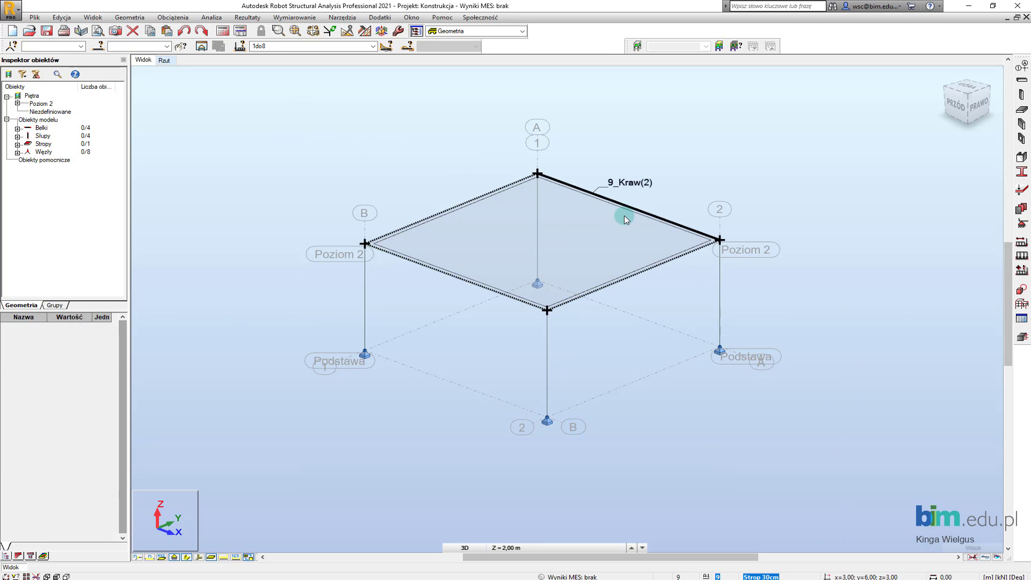
left_click(572, 247)
left_click(890, 267)
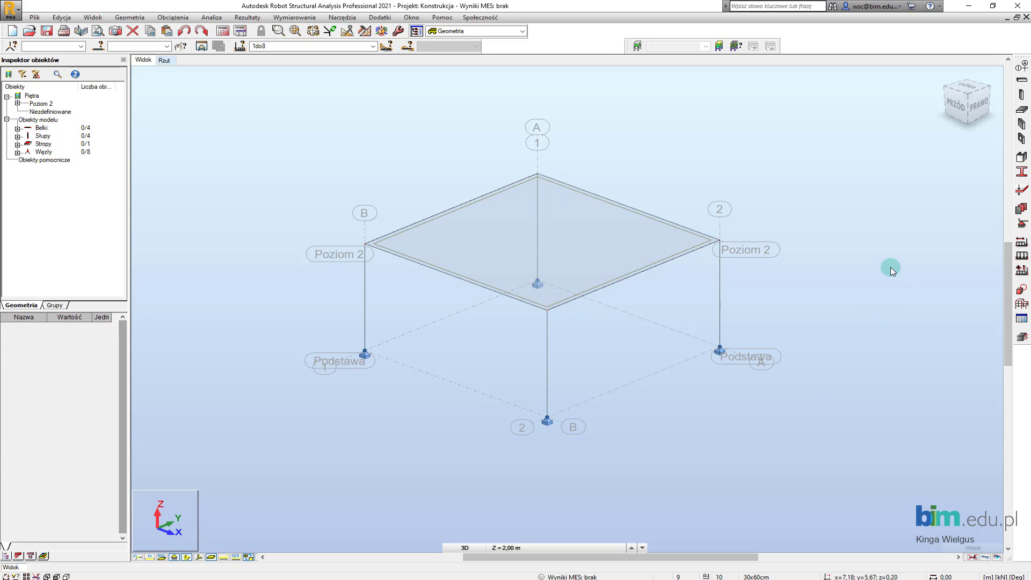
Delete all panel thicknesses not used in the model from the thickness list.
left_click(1023, 193)
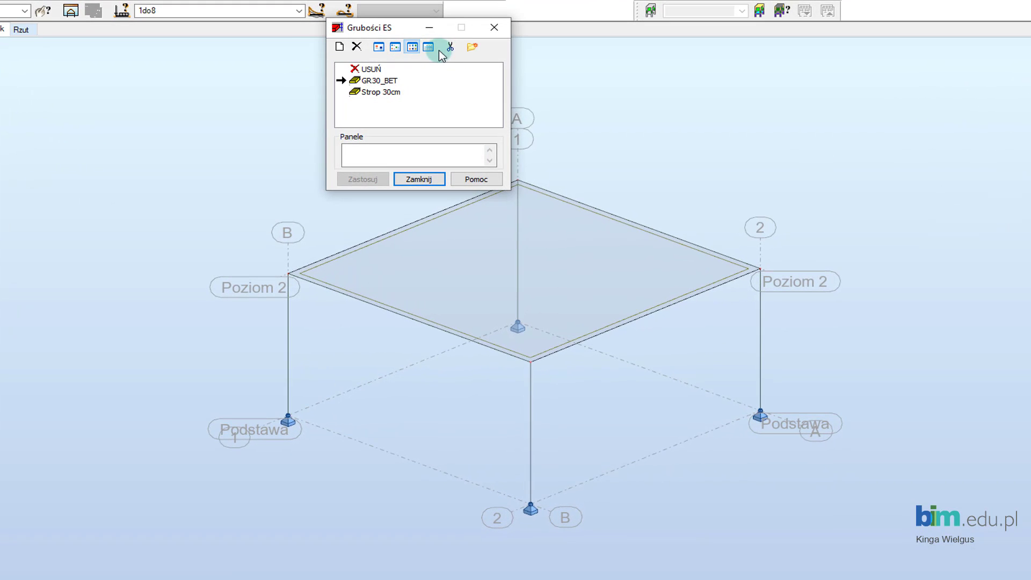
left_click(440, 49)
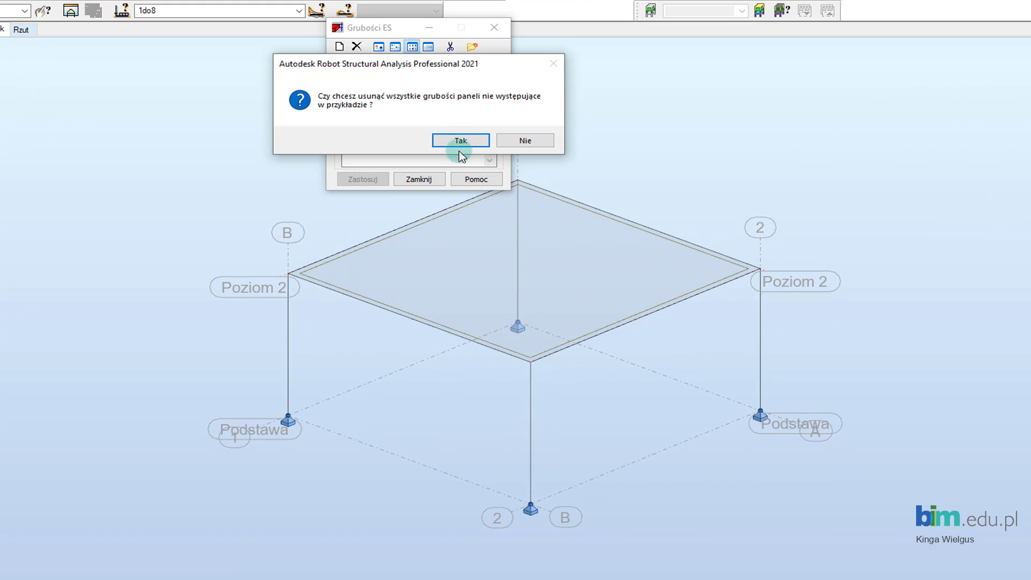
left_click(465, 139)
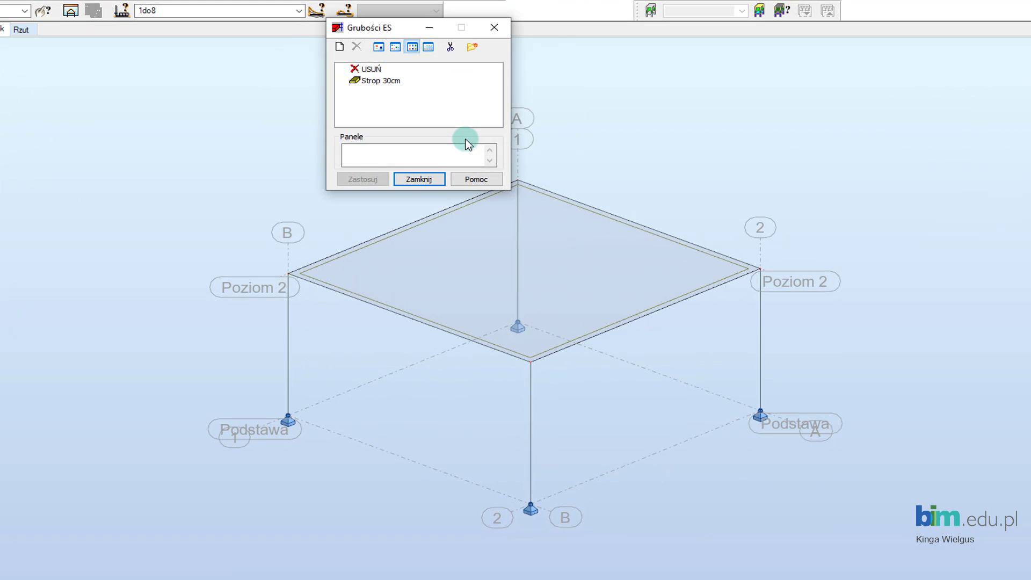
Change the material of the Strop 30cm slab thickness to C25/30, overwrite the existing thickness and close the thickness list.
double_click(387, 82)
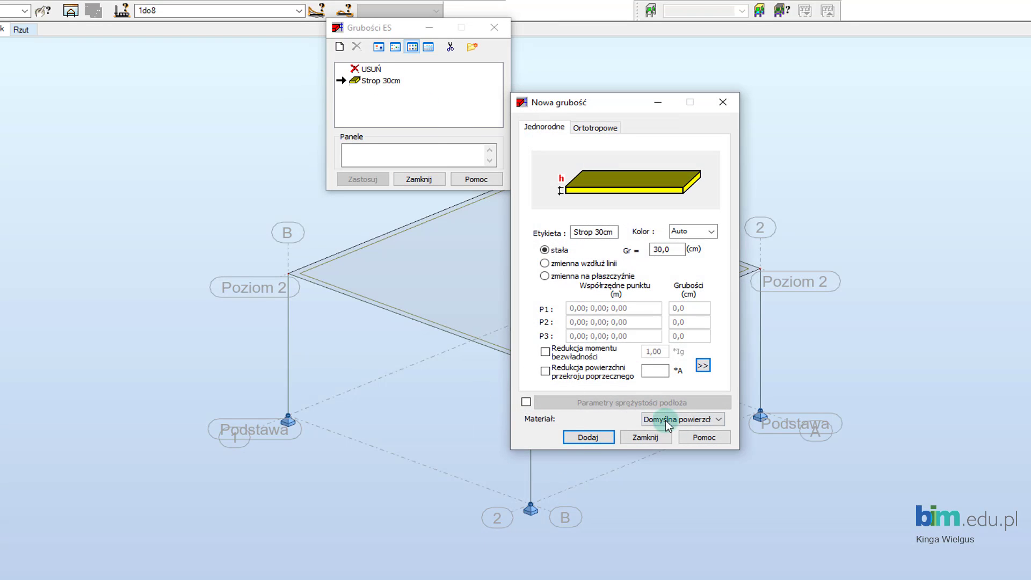
left_click(685, 418)
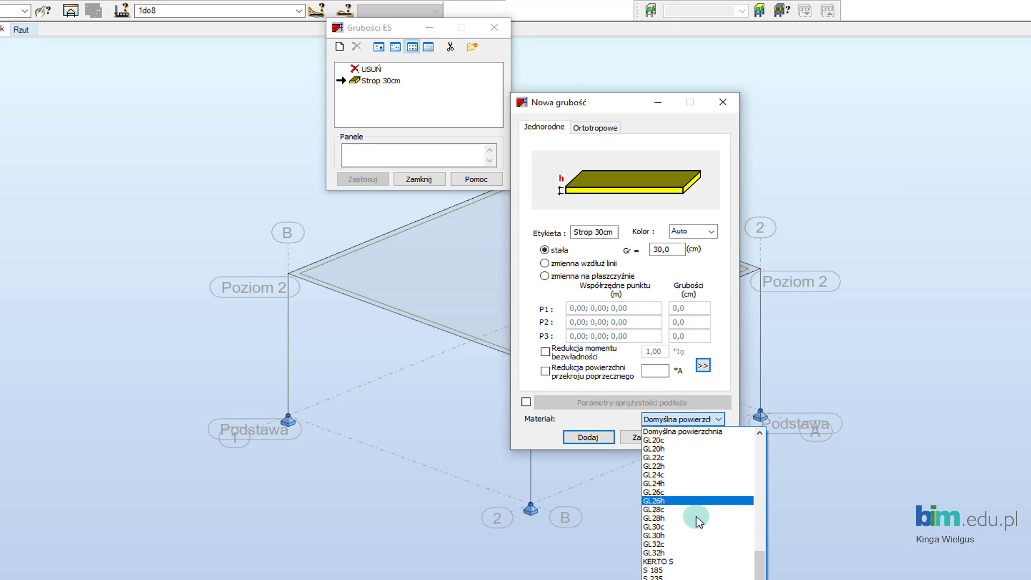
scroll(696, 517, "down", 5)
scroll(694, 524, "up", 8)
scroll(694, 526, "up", 10)
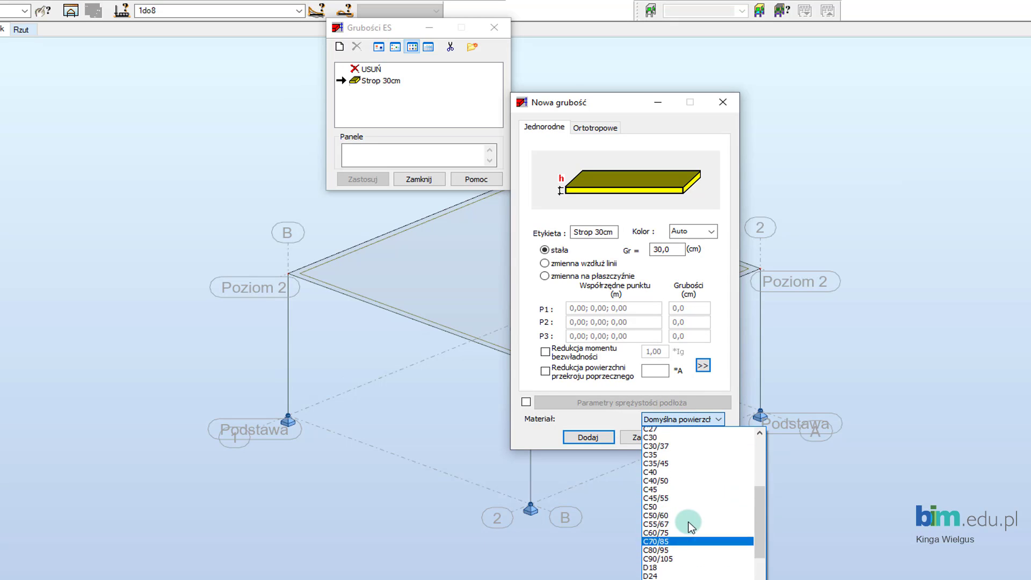
scroll(689, 524, "down", 2)
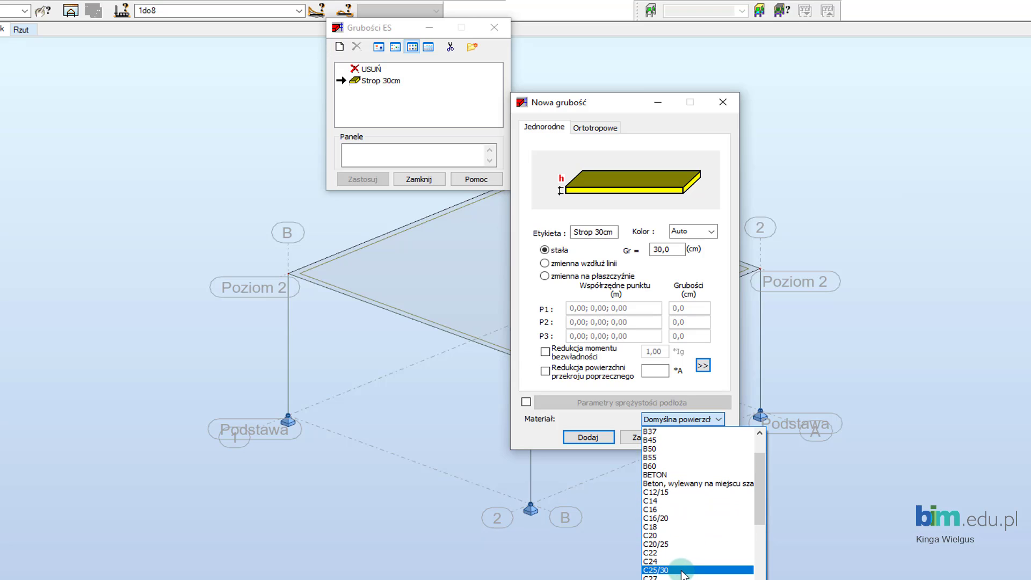
left_click(683, 570)
left_click(607, 439)
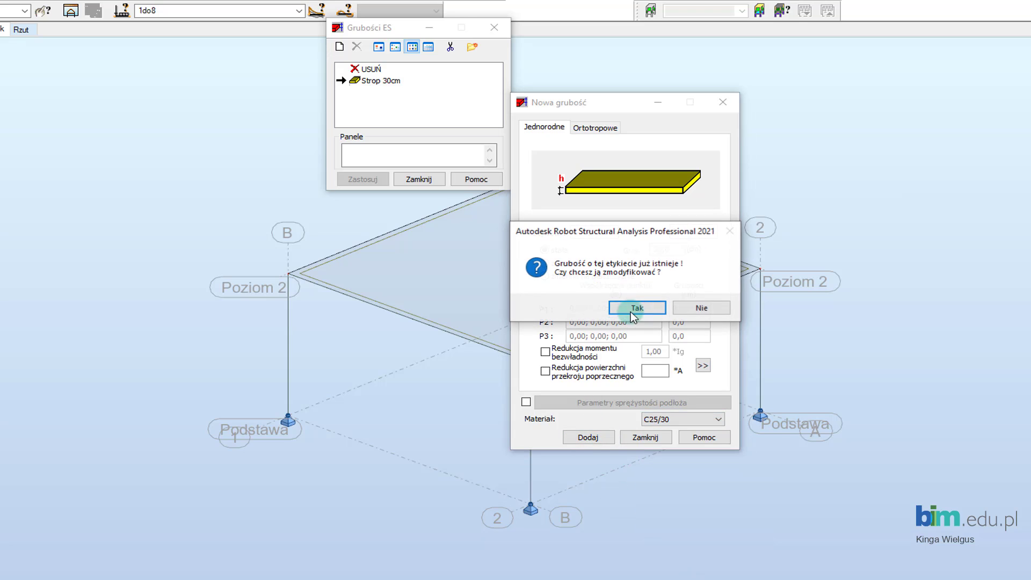
left_click(649, 303)
left_click(644, 437)
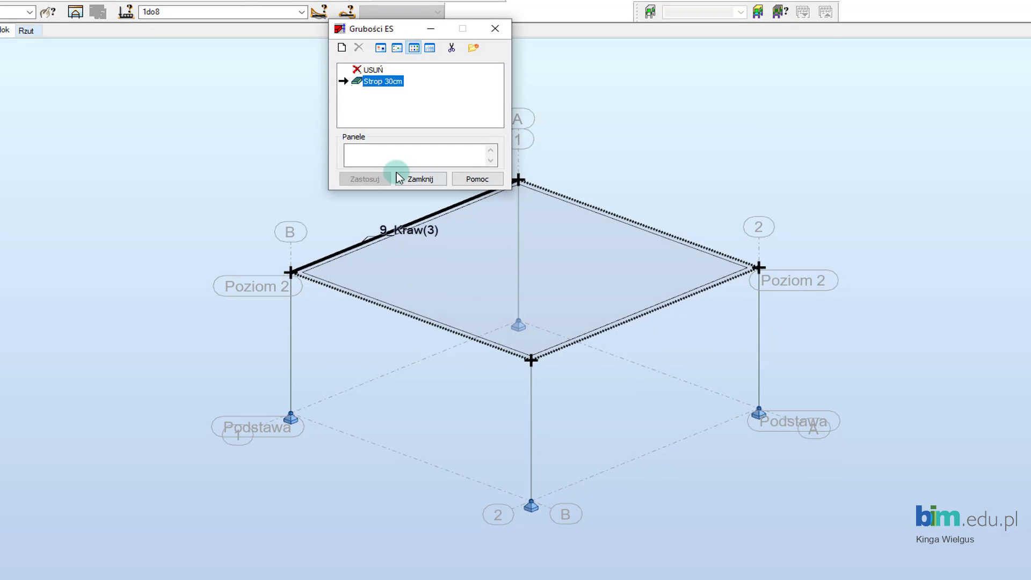
left_click(418, 179)
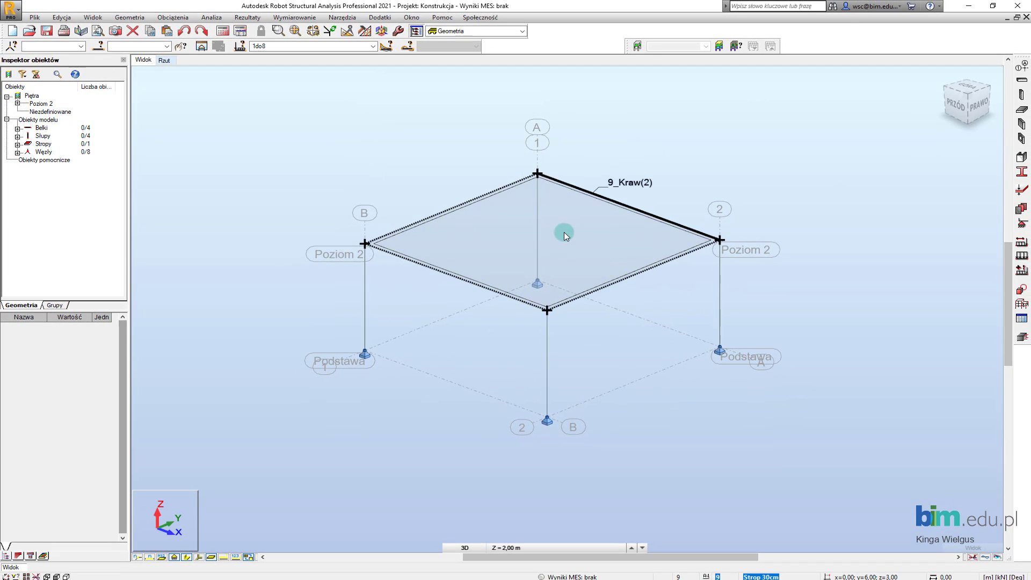
Select the floor slab to check its material in the properties, and clear the selection.
left_click(564, 232)
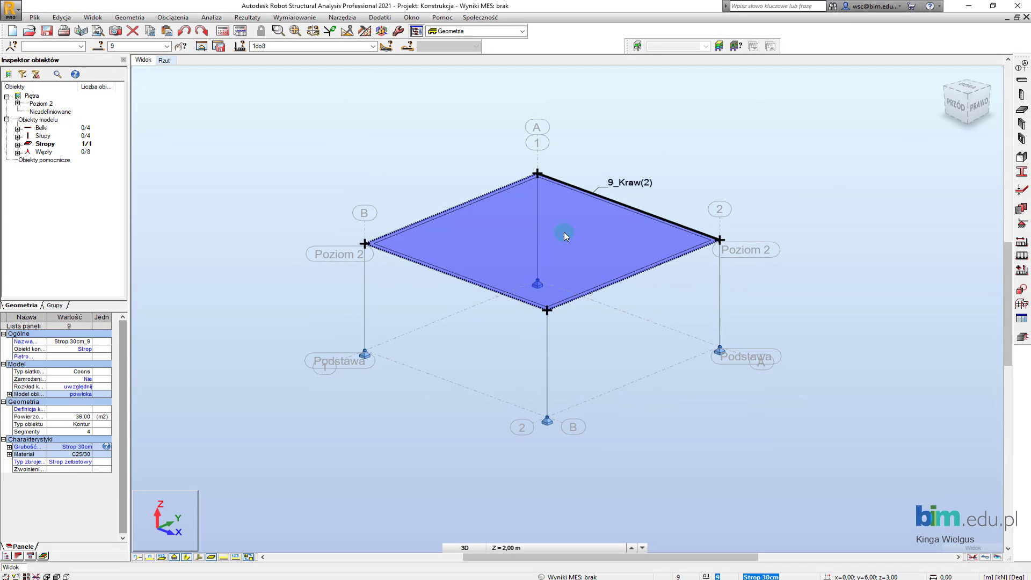
left_click(826, 417)
middle_click_drag(750, 209, 743, 220)
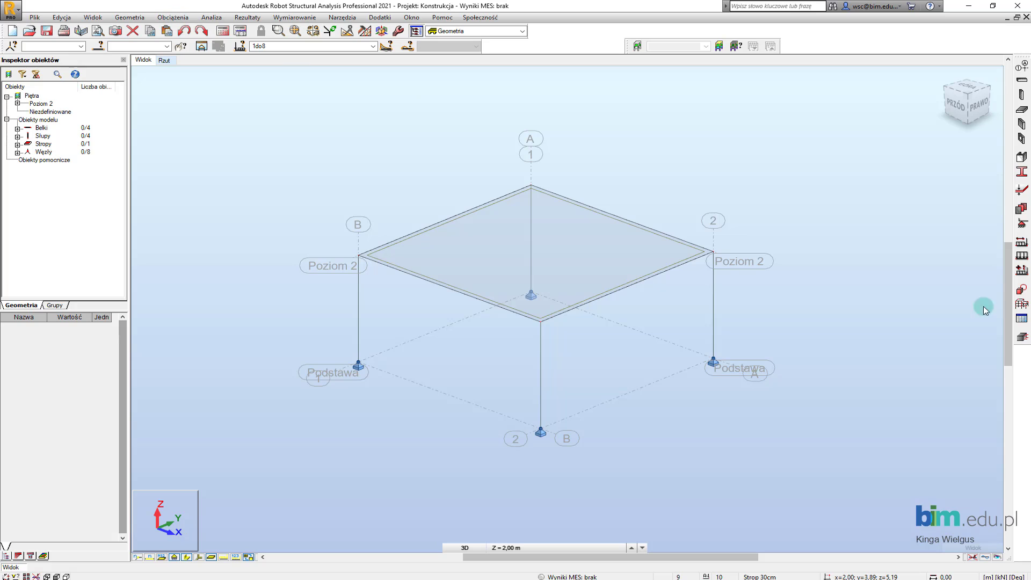
Delete all load cases imported with the model and close the load case definition.
left_click(1020, 243)
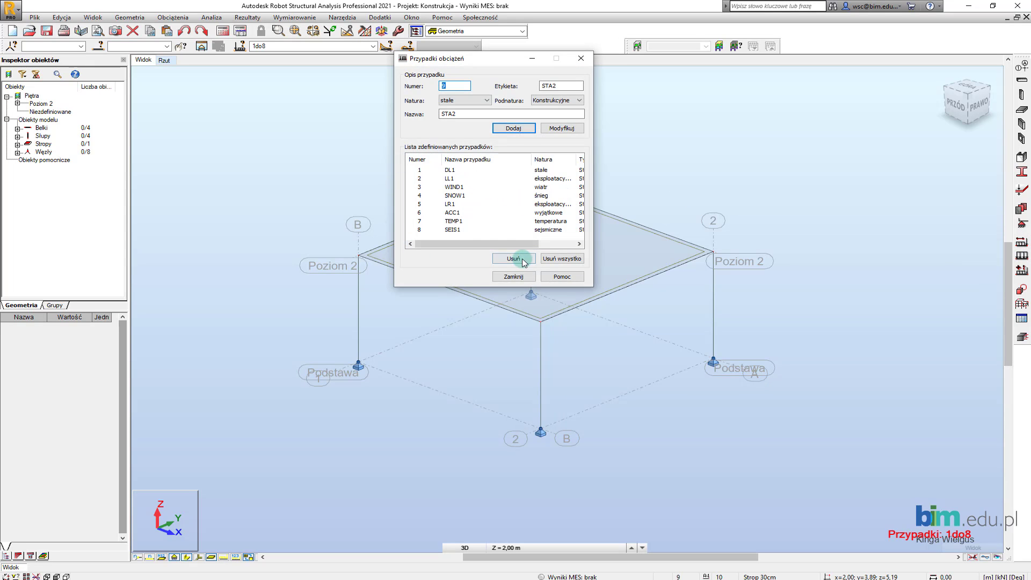
left_click(420, 172)
left_click(420, 231)
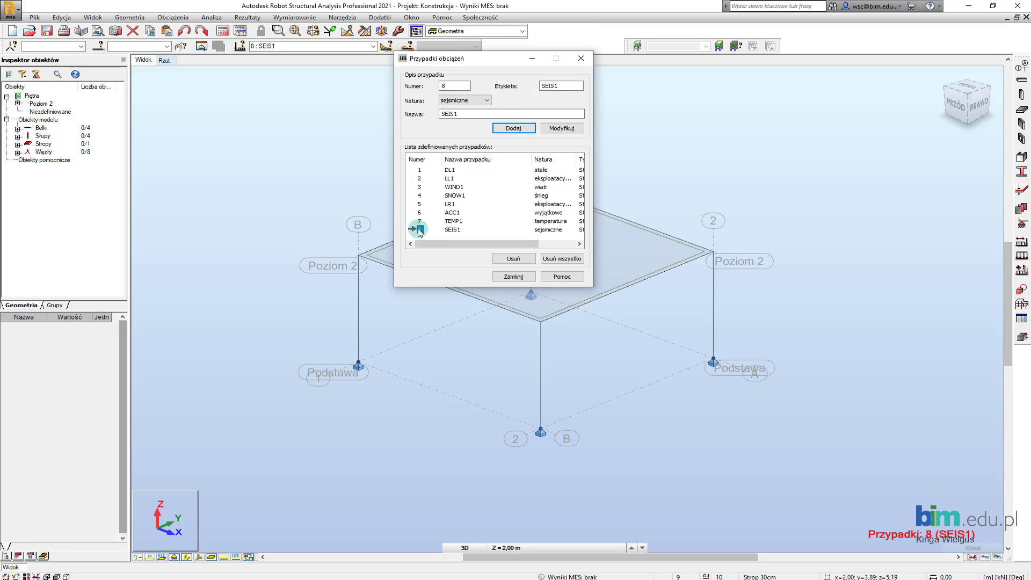
left_click(567, 261)
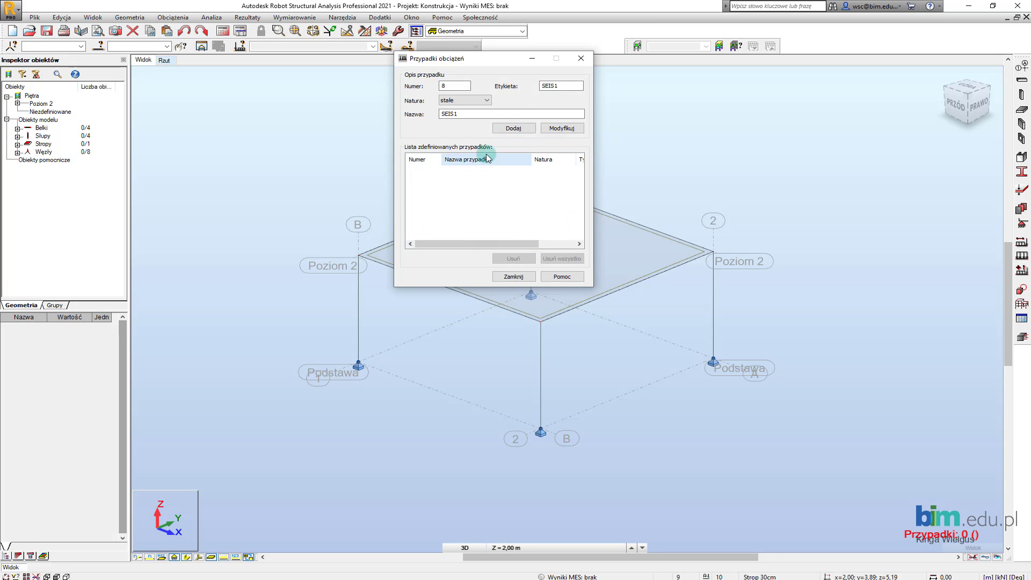
left_click(513, 276)
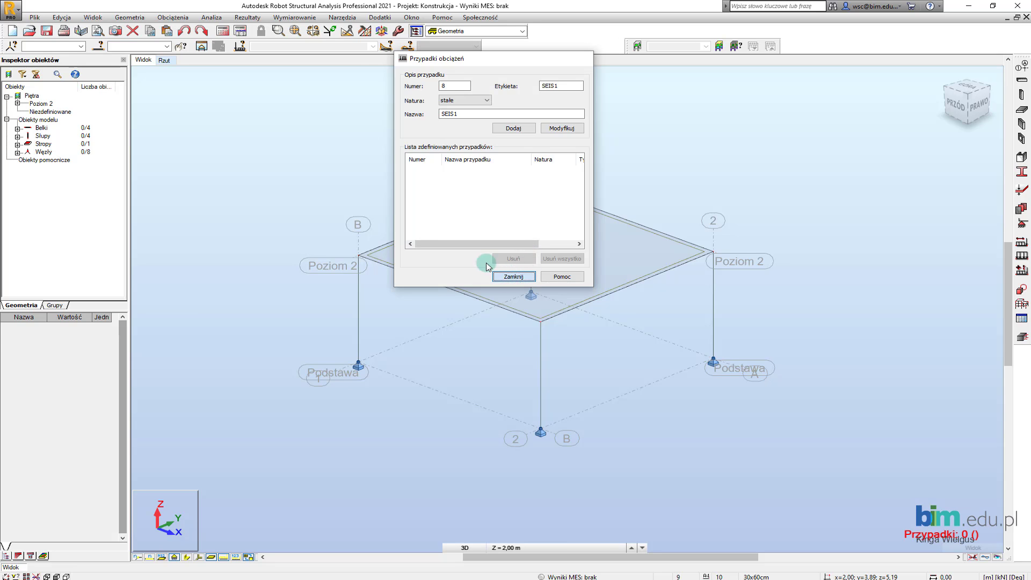
Define two permanent (stałe) load cases, STA1 and STA2, with the structural subnature Konstrukcyjne.
left_click(1021, 242)
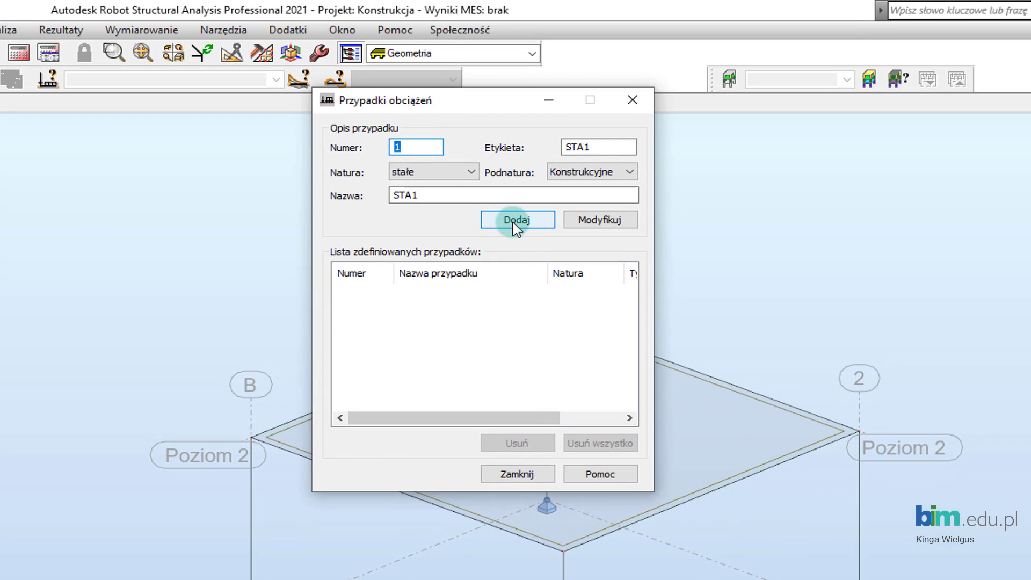
left_click(517, 222)
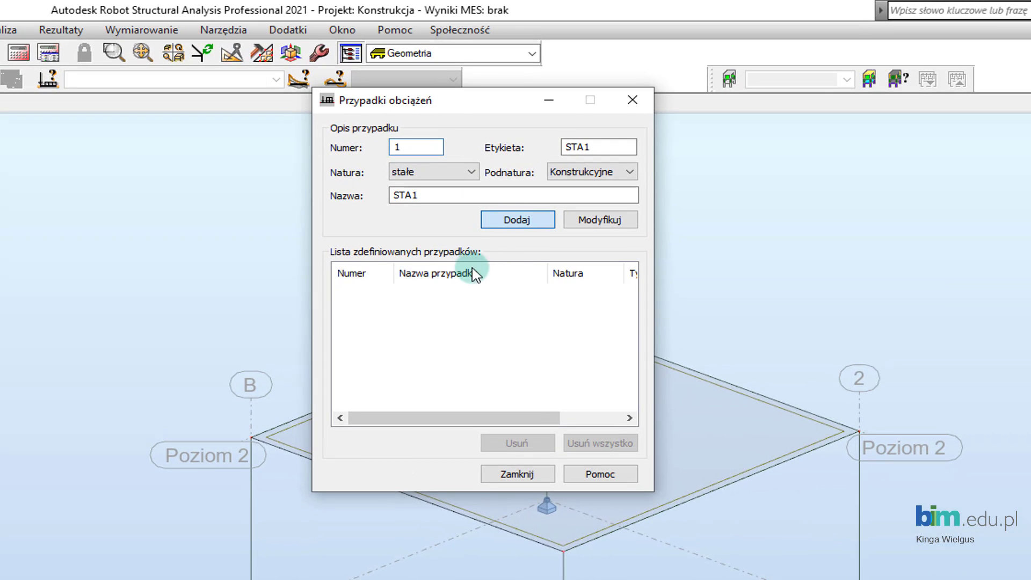
left_click(511, 221)
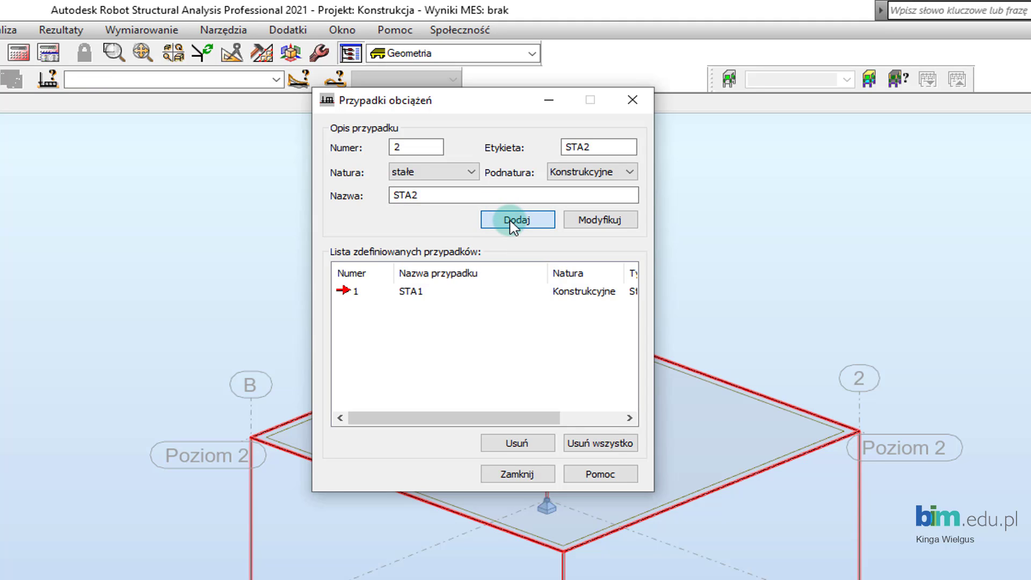
Add a live load case named EKSP1 with the nature eksploatacyjne and subnature Kategoria A.
left_click(483, 195)
left_click(451, 207)
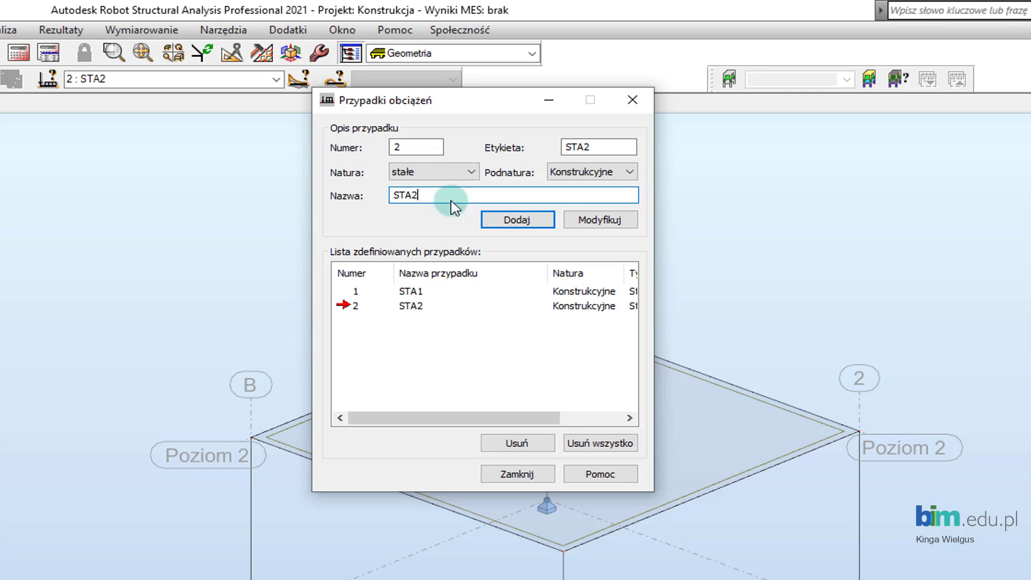
left_click_drag(452, 202, 341, 201)
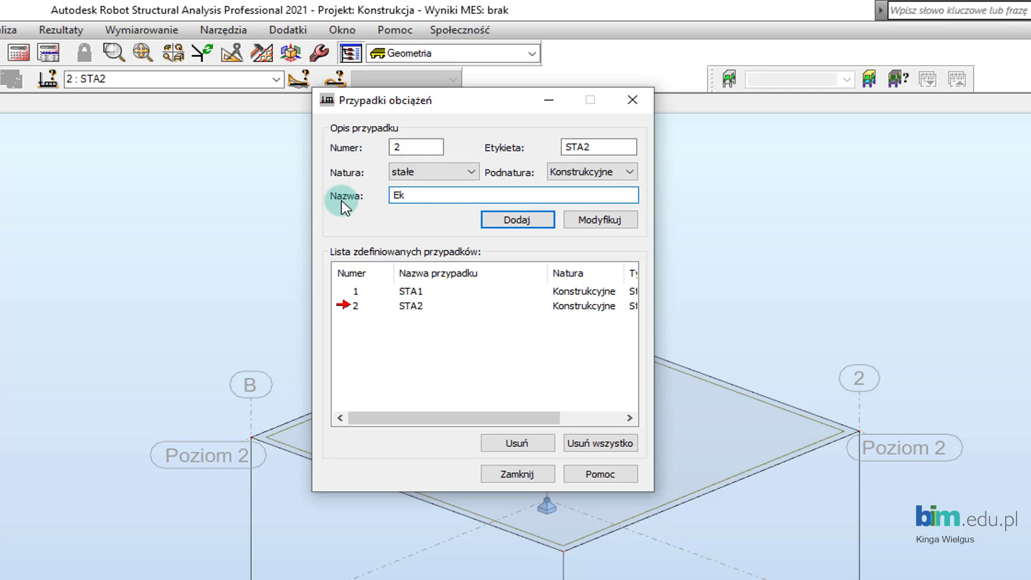
type("EKSP1")
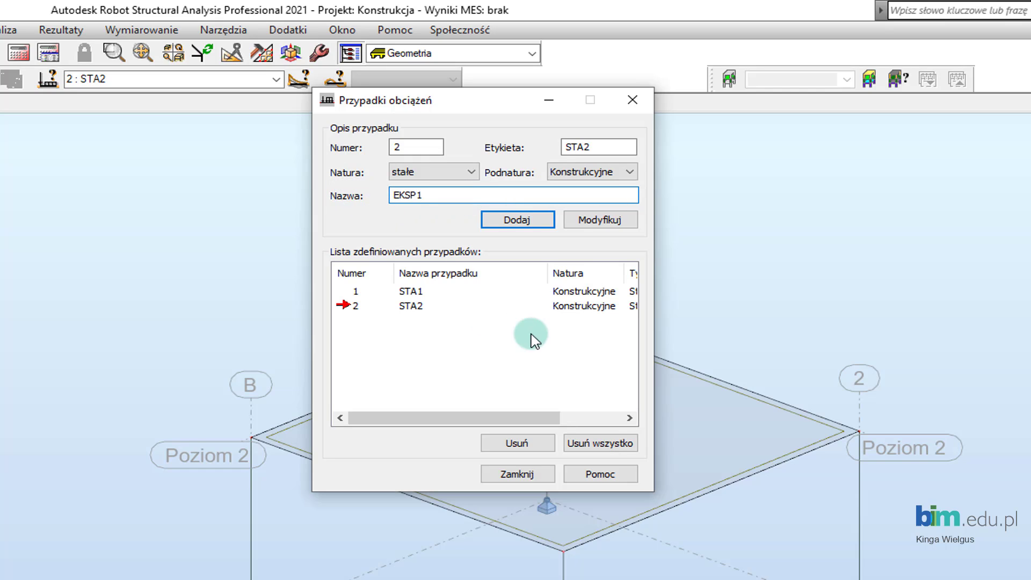
left_click(472, 172)
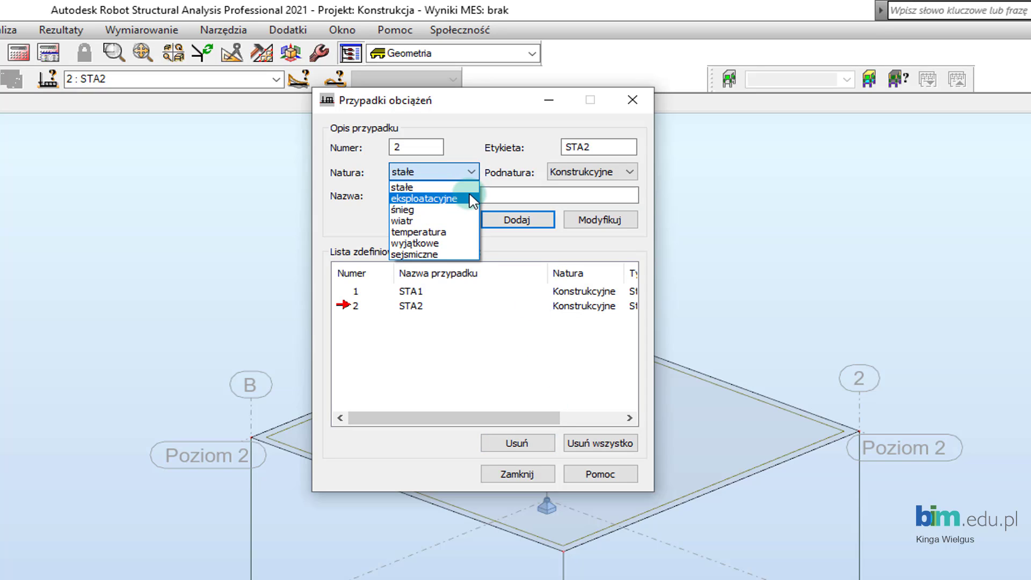
left_click(424, 194)
left_click(526, 223)
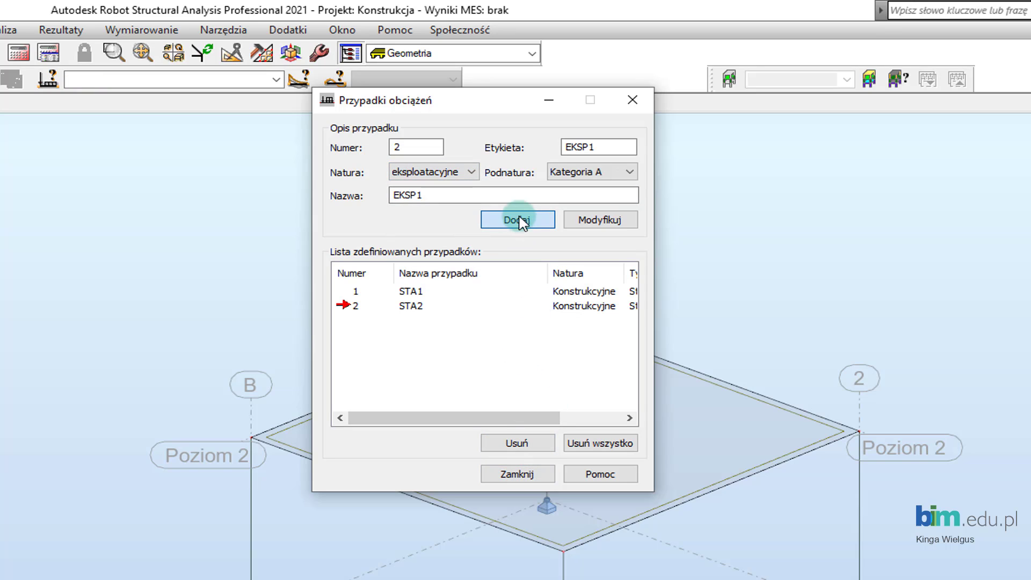
Add a snow (śnieg) load case SN1 and a wind (wiatr) load case WIATR1, and close the load case definition.
left_click(458, 173)
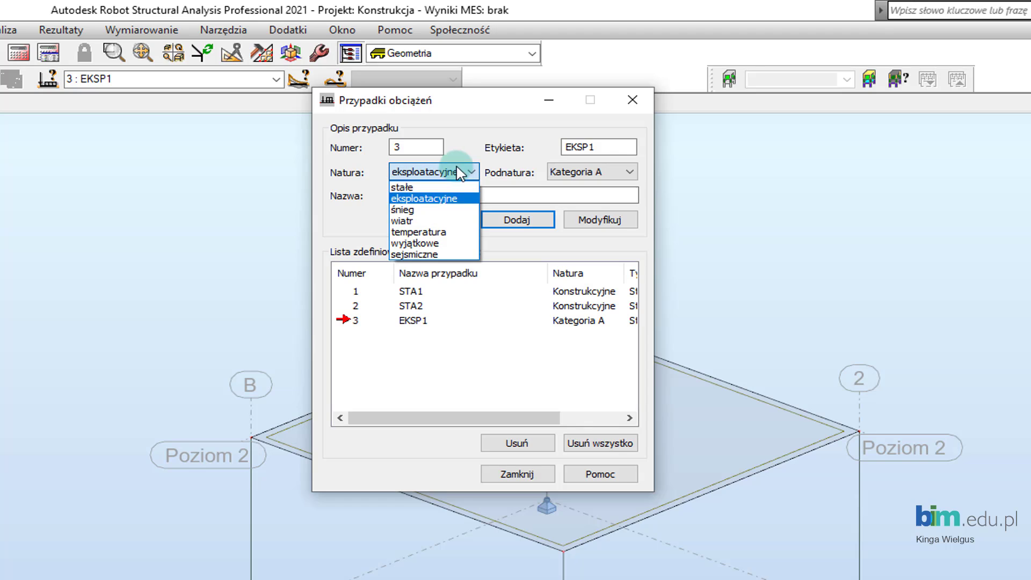
left_click(454, 207)
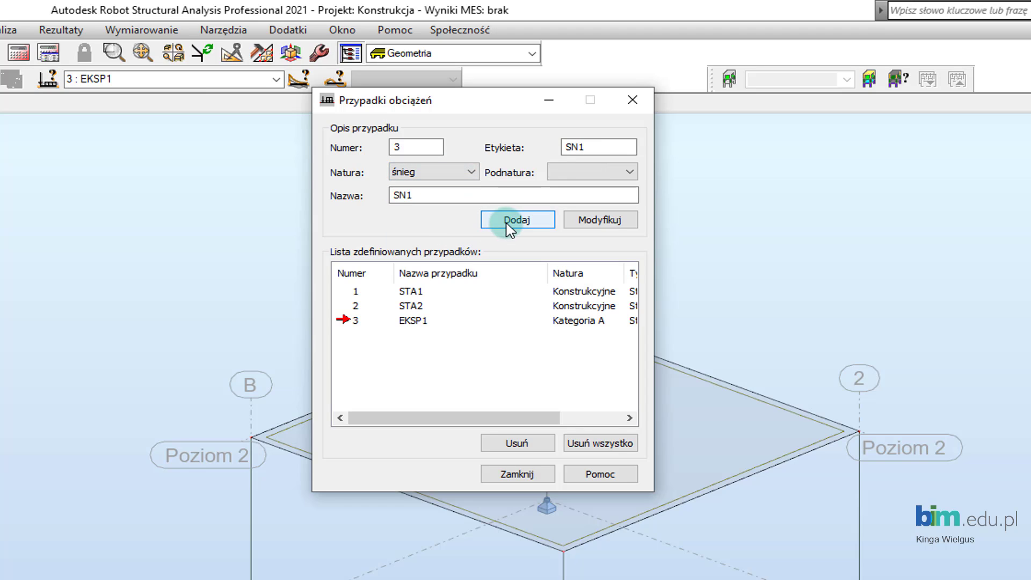
left_click(523, 221)
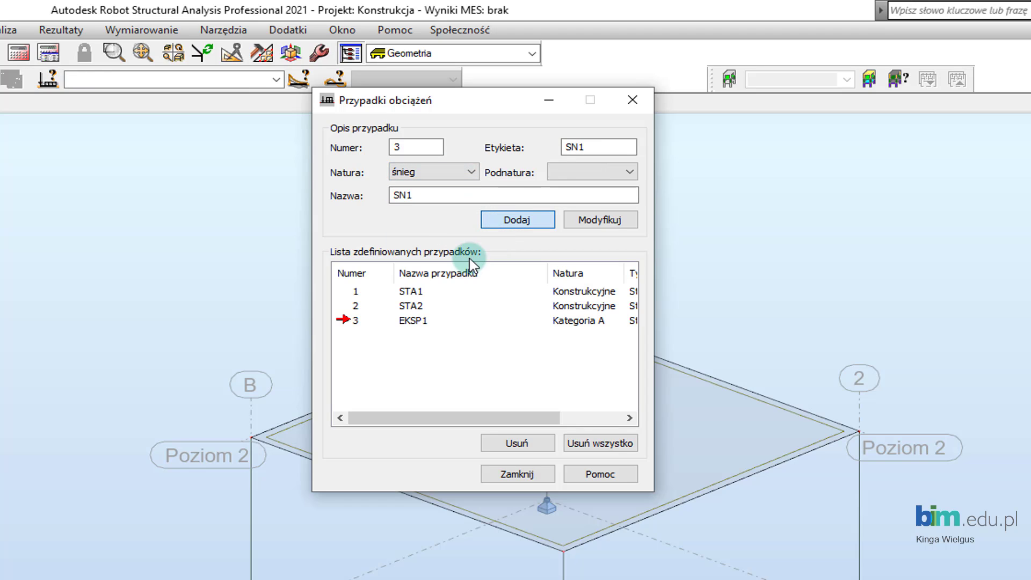
left_click(473, 174)
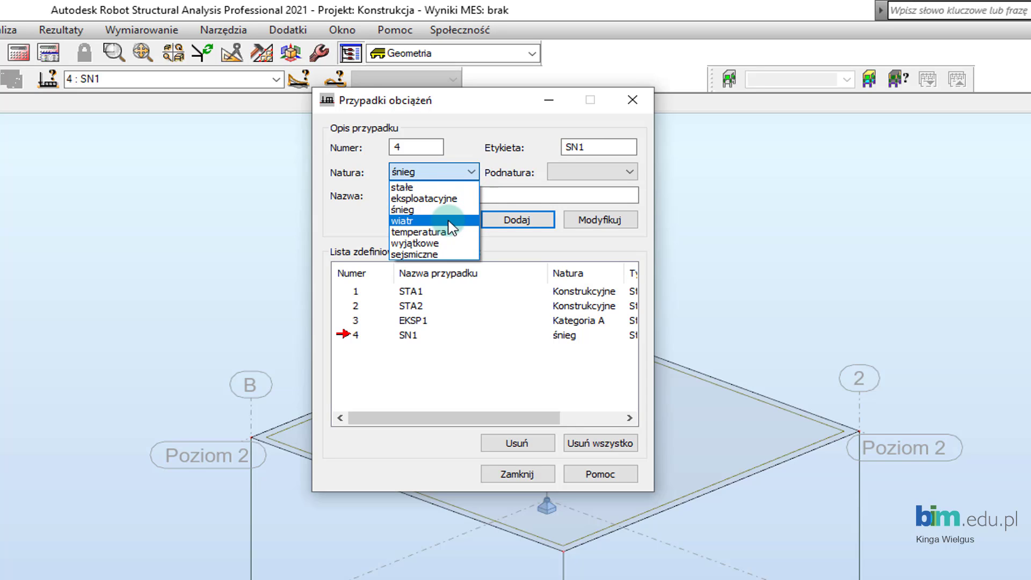
left_click(450, 221)
left_click(517, 224)
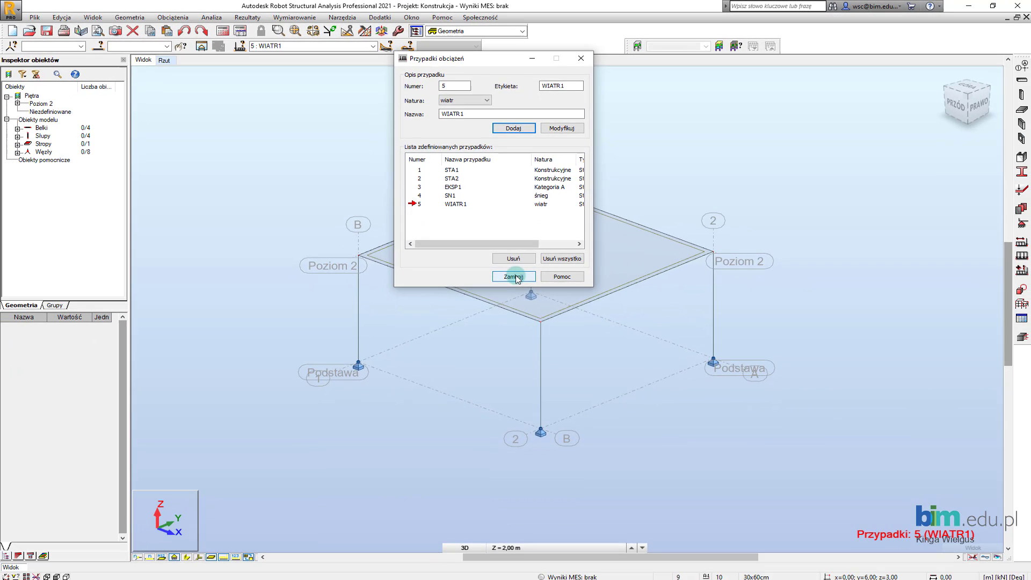
left_click(516, 474)
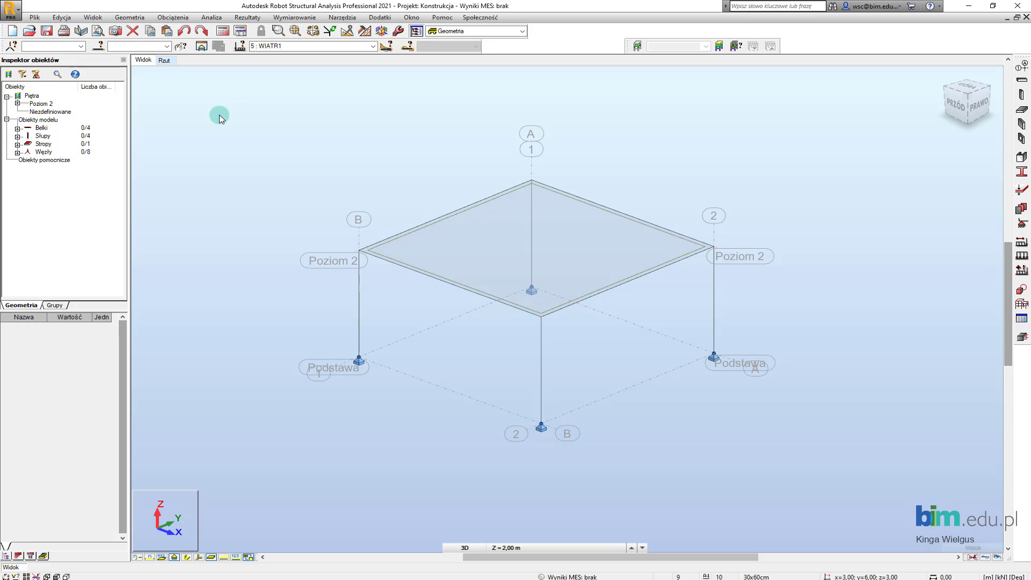
Set load case 1: STA1 as the active case for the model view.
left_click(371, 47)
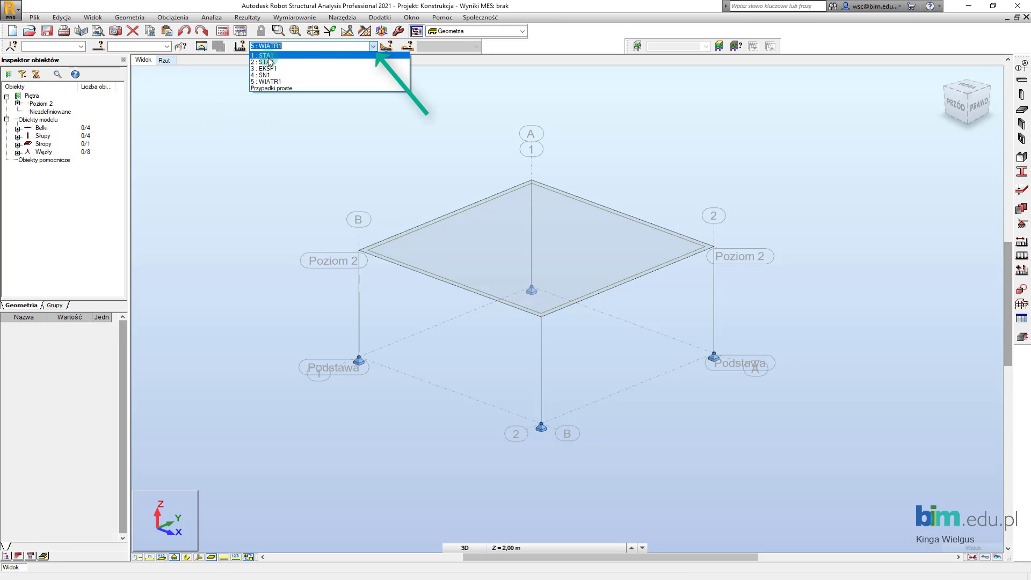
left_click(371, 46)
left_click(372, 44)
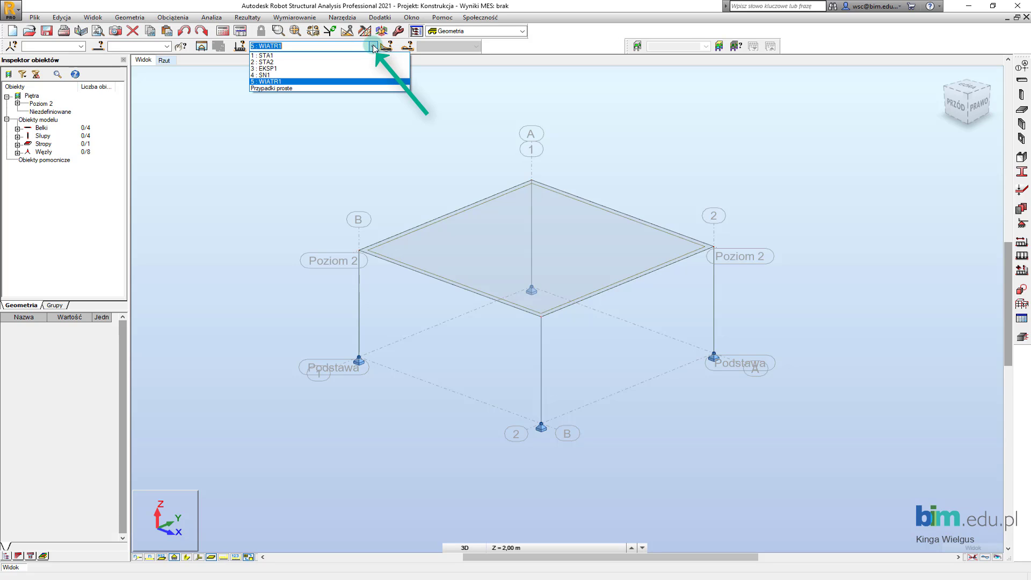
left_click(281, 55)
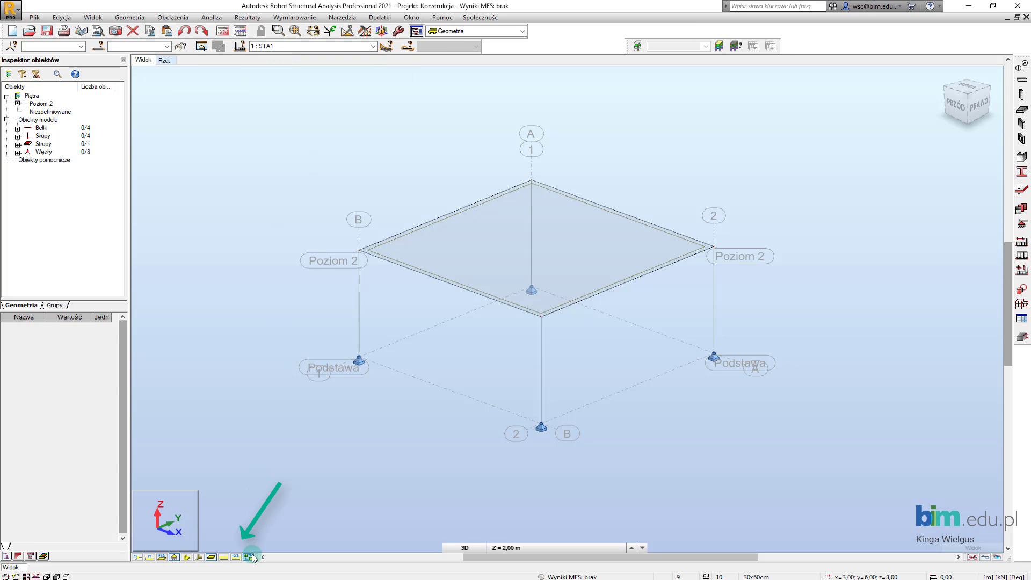
Turn on the load symbols in the 3D view and select the whole structure to review where the STA1 self-weight acts.
left_click(223, 557)
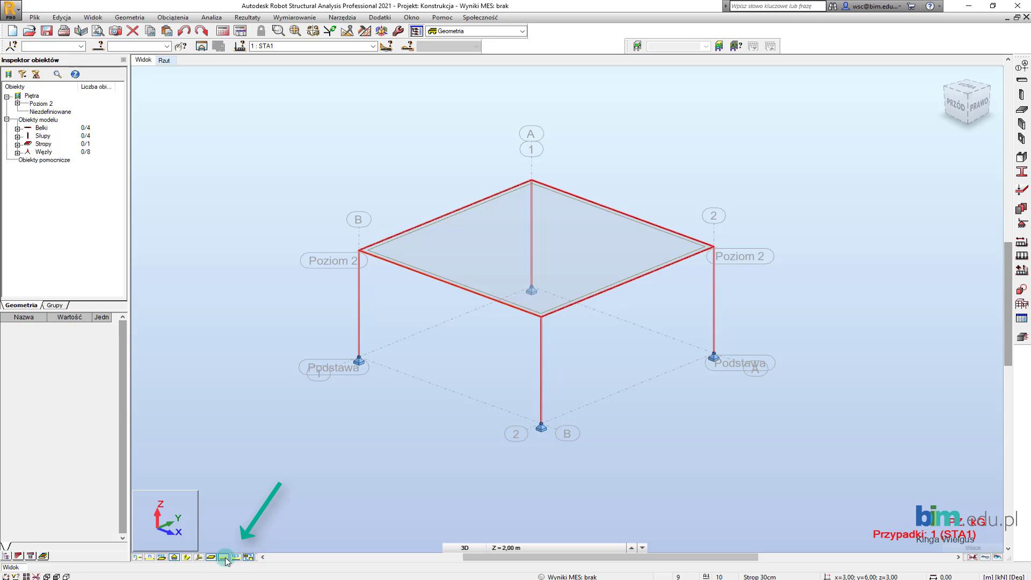
left_click(225, 558)
left_click(223, 557)
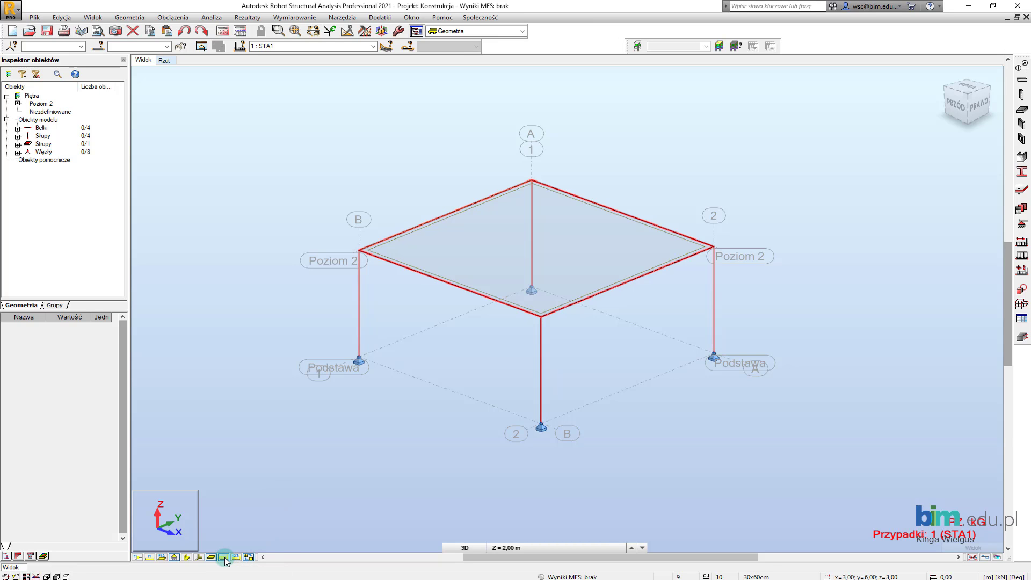
left_click_drag(290, 110, 882, 552)
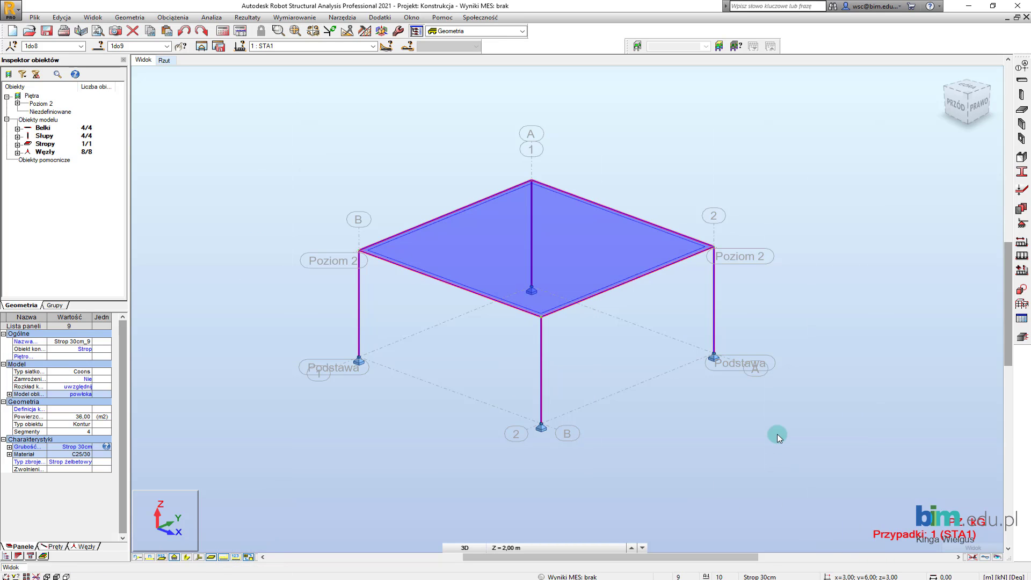
left_click(623, 459)
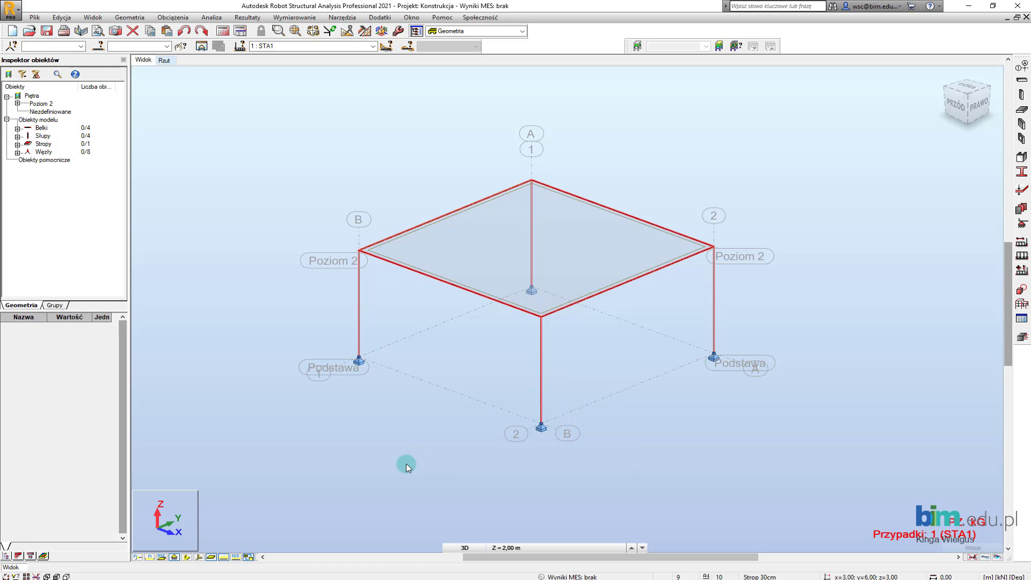
left_click_drag(218, 124, 870, 476)
left_click(755, 488)
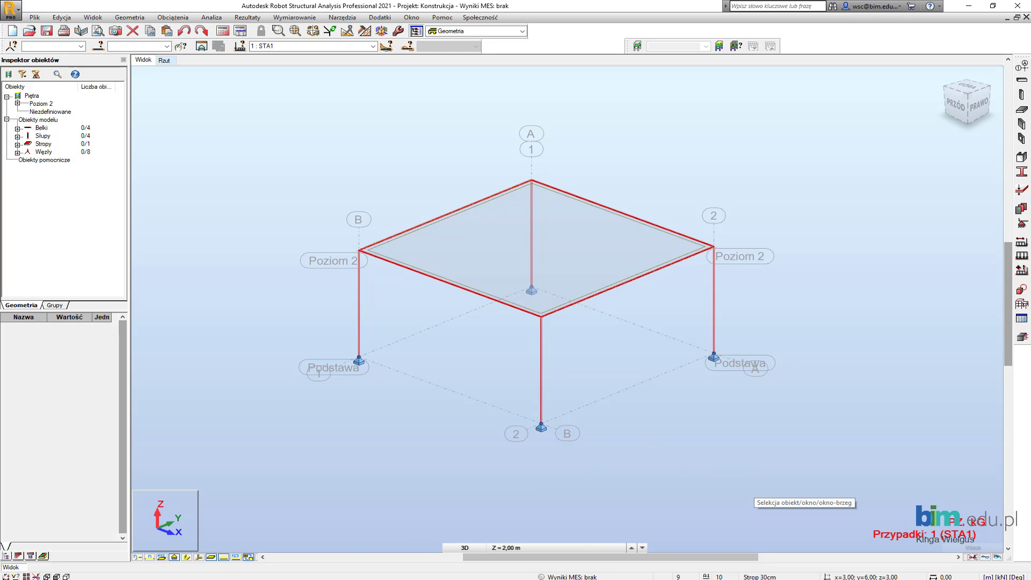
left_click(223, 560)
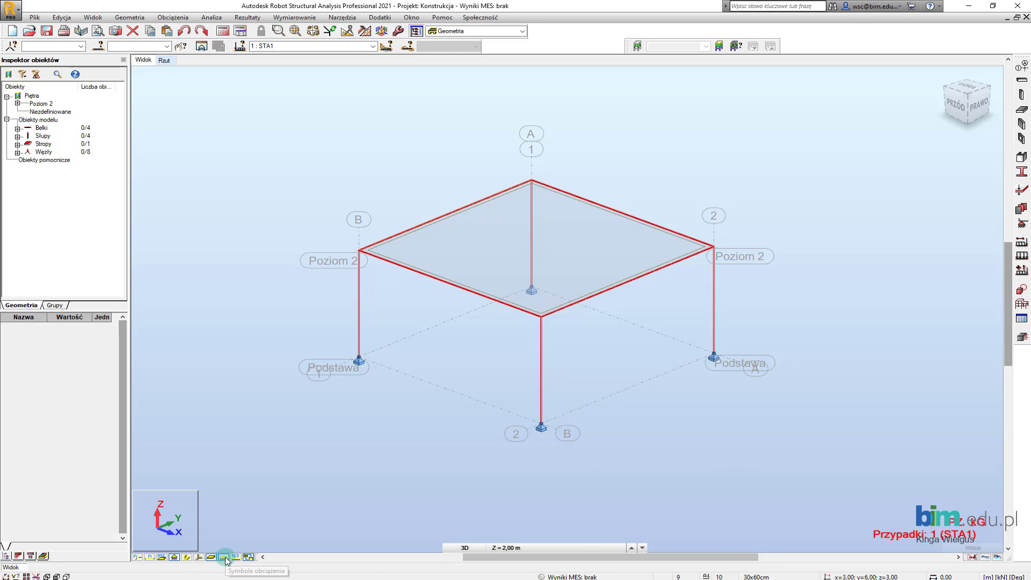
left_click_drag(288, 132, 817, 491)
left_click(704, 463)
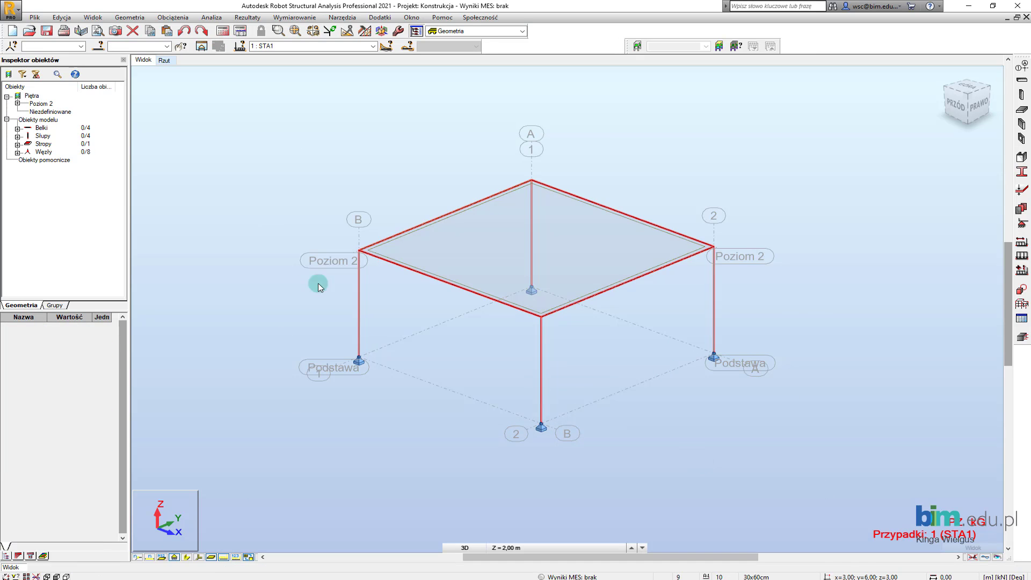
Check the STA1 self-weight record in the load table, keeping its scope as Cała konstrukcja, and return to the model view.
left_click(176, 19)
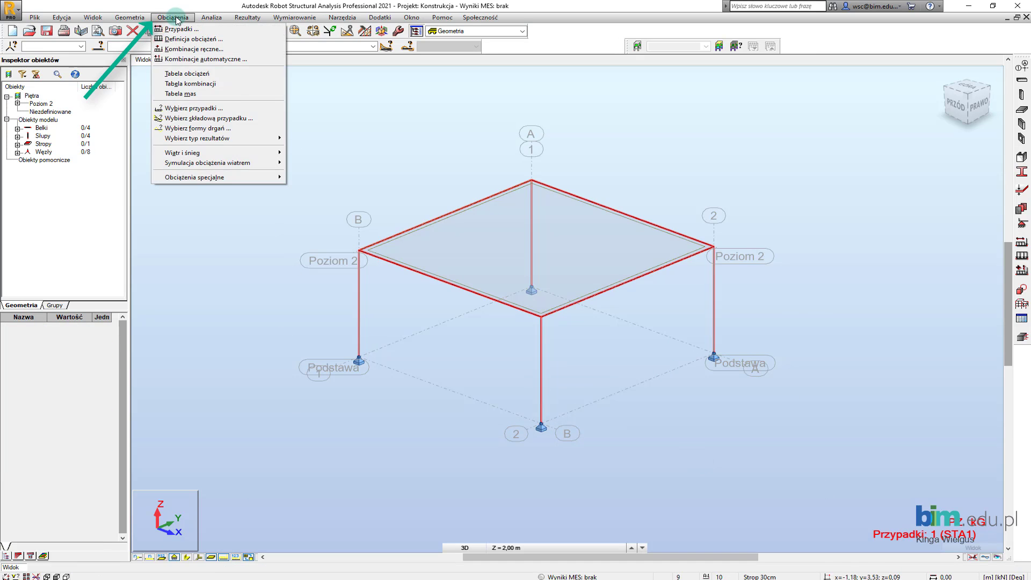
left_click(205, 75)
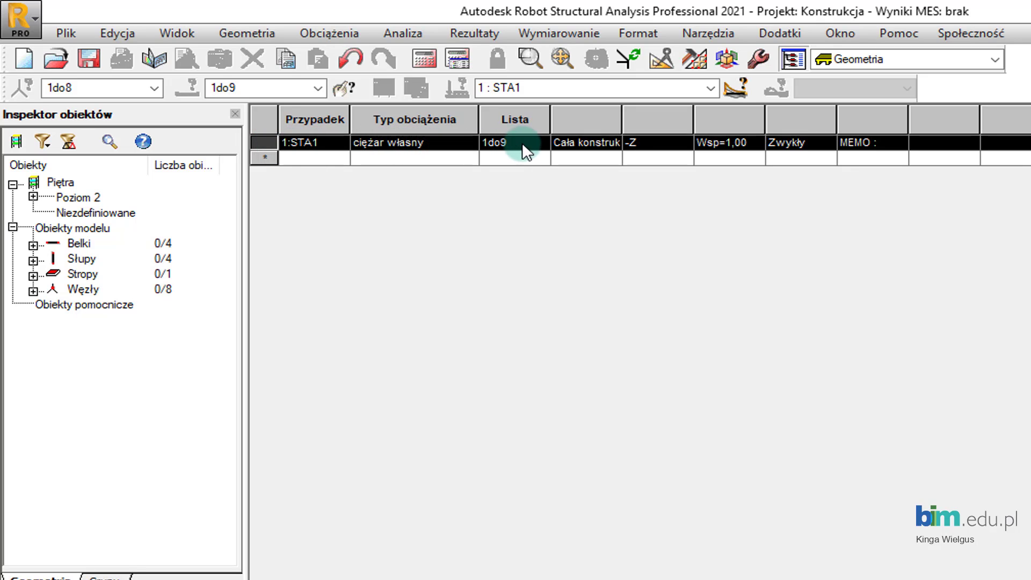
left_click(608, 140)
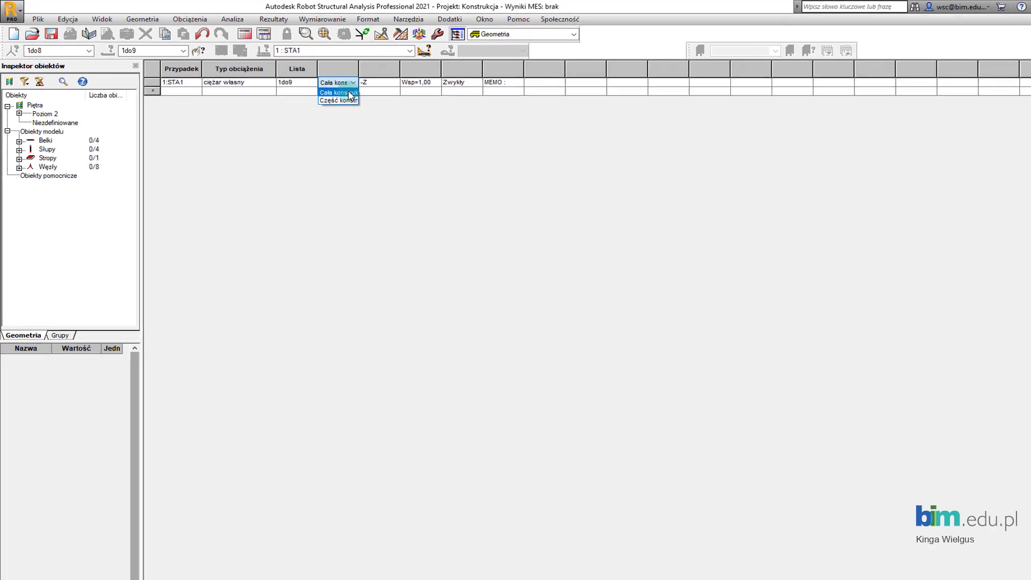
left_click(579, 155)
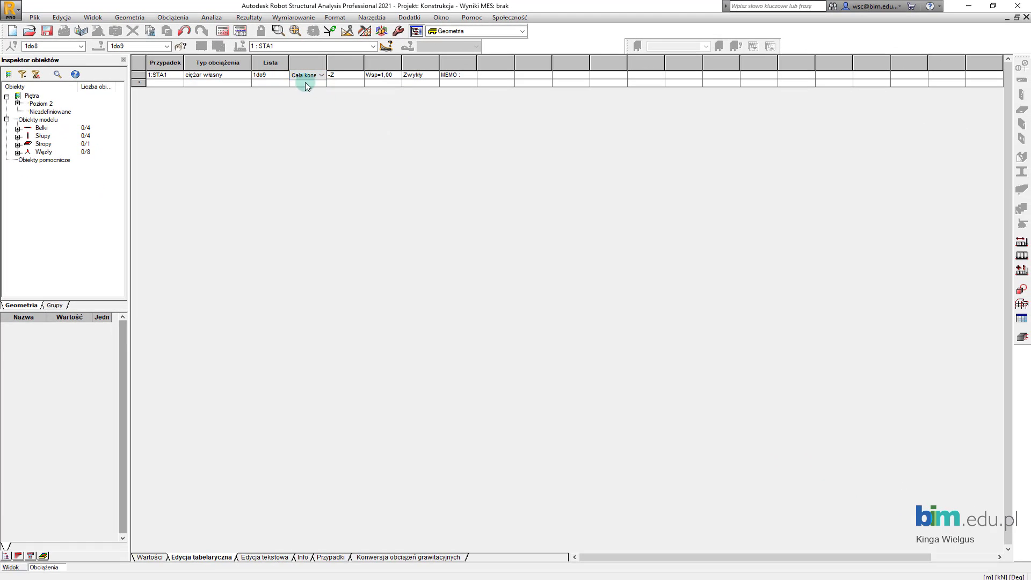
left_click(22, 569)
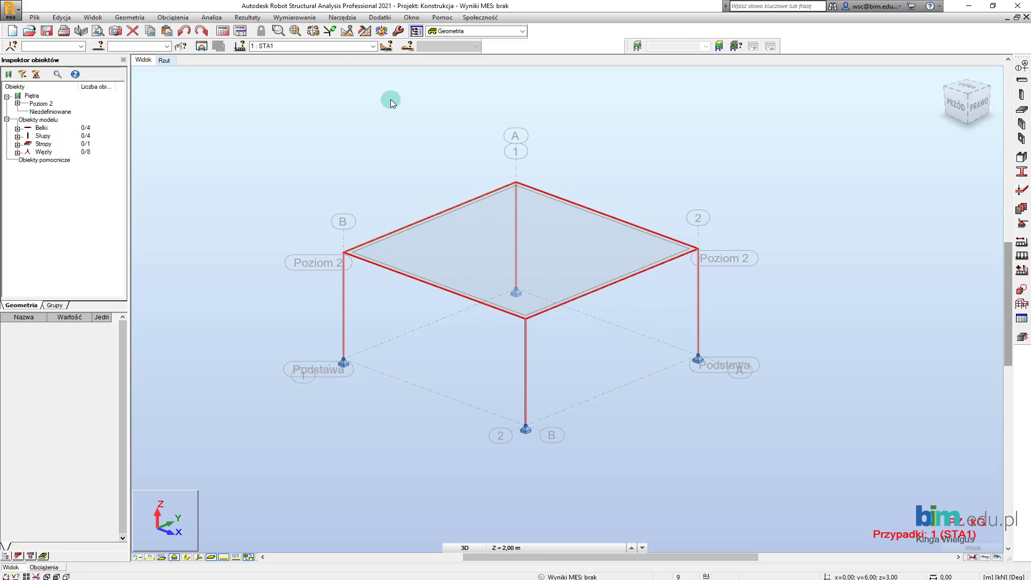
Make load case 2: STA2 active and define a uniform surface load of -2 kPa in the global Z direction.
left_click(372, 47)
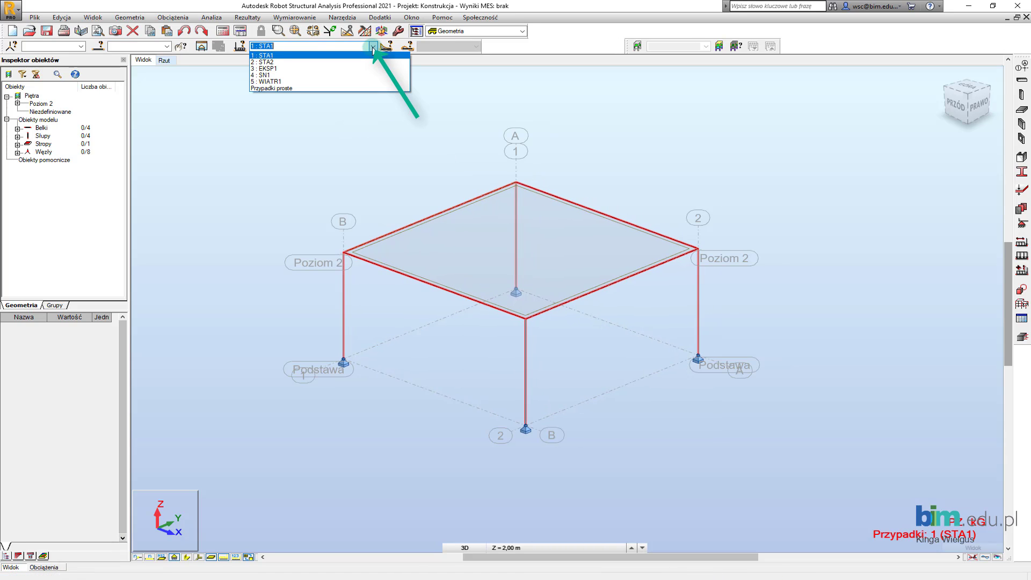
left_click(279, 62)
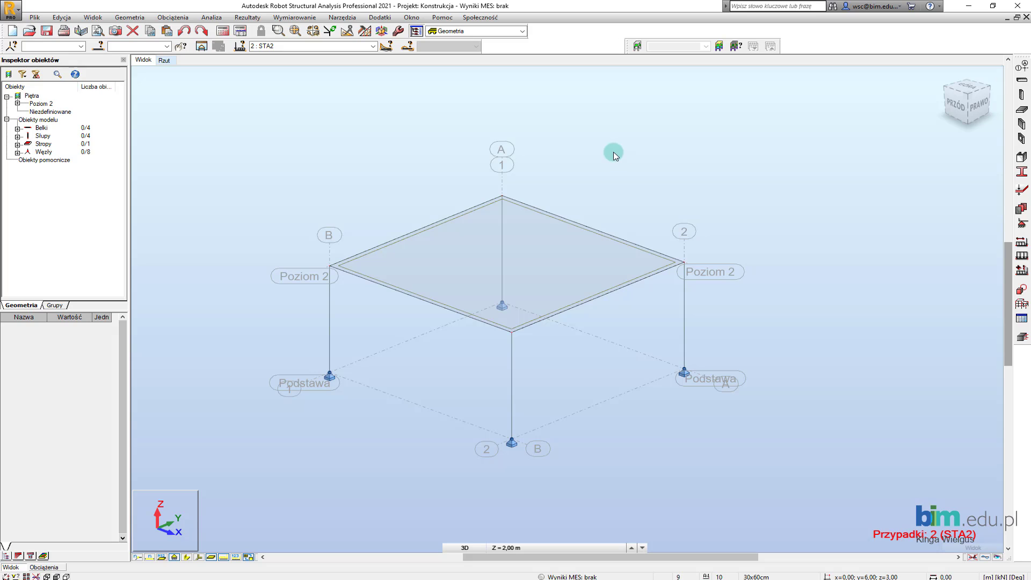
left_click(1022, 257)
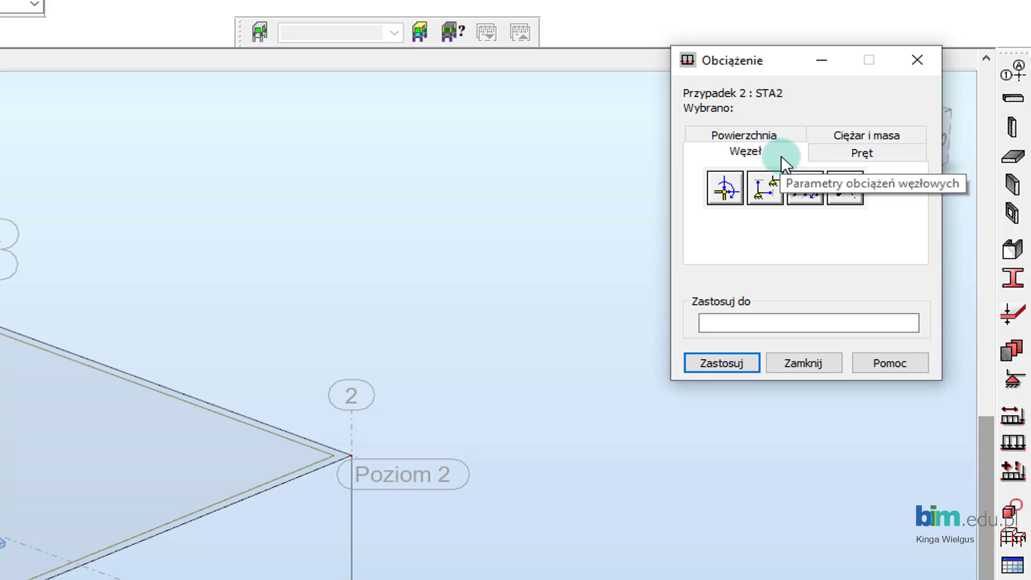
left_click(765, 132)
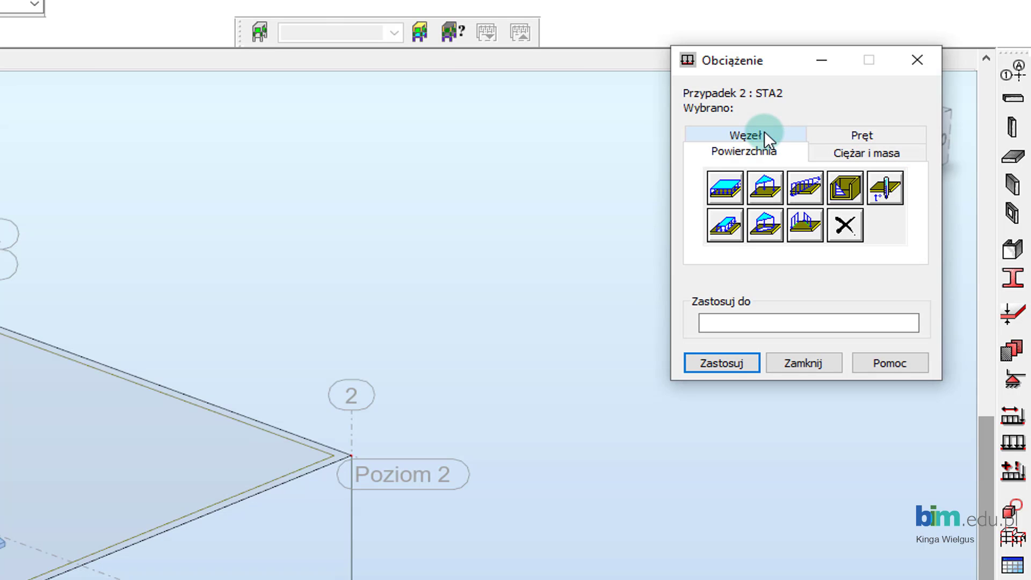
left_click(720, 182)
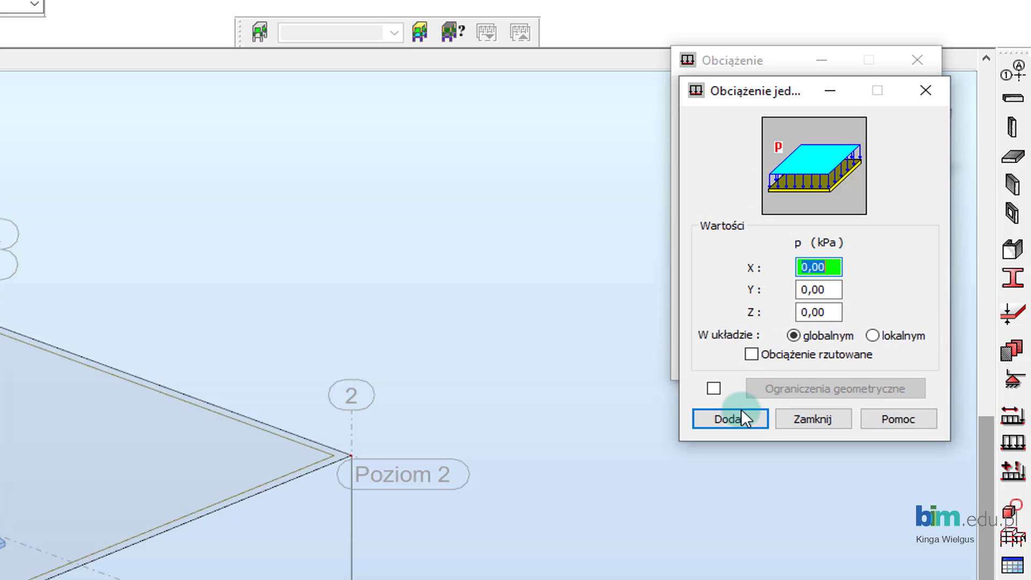
left_click(819, 308)
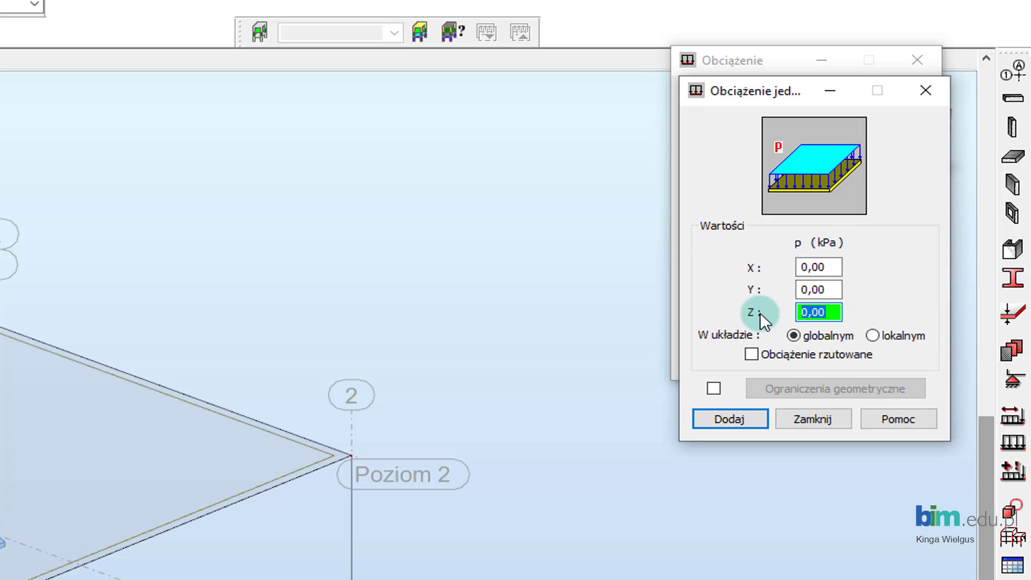
type("-2")
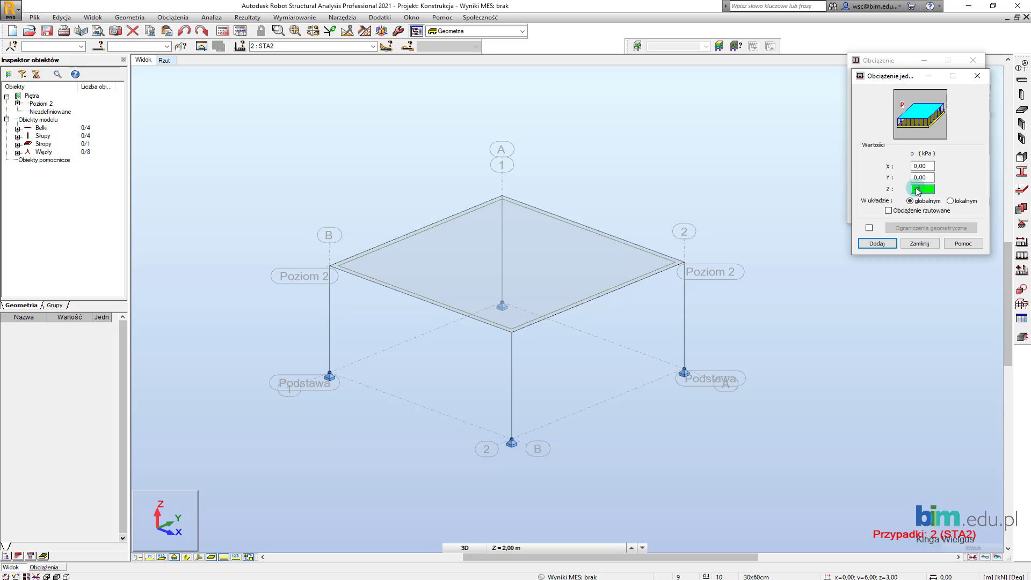
double_click(917, 189)
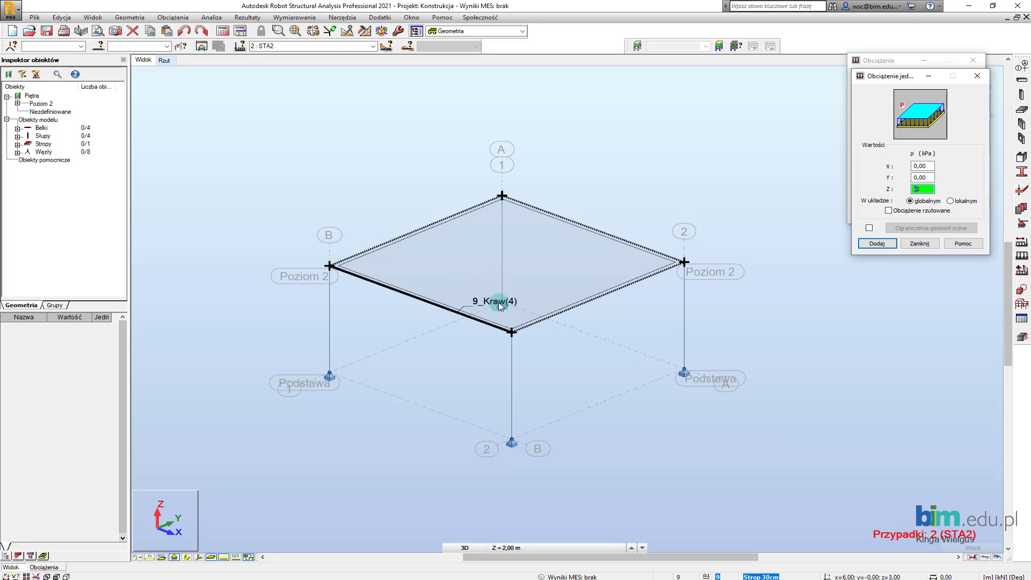
left_click(893, 244)
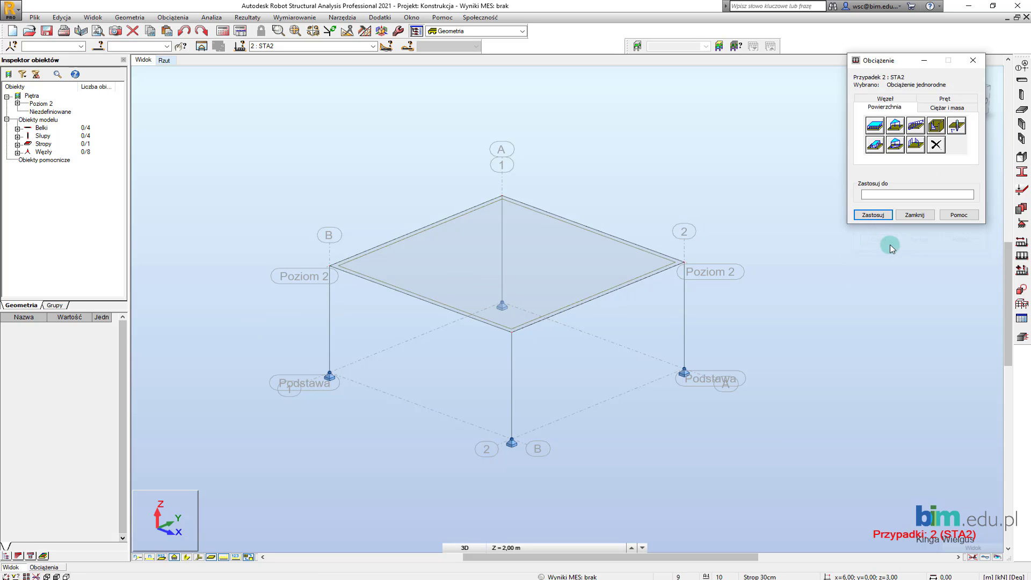
Apply the defined uniform surface load to the Poziom 2 slab for case STA2.
left_click(538, 234)
left_click(815, 530)
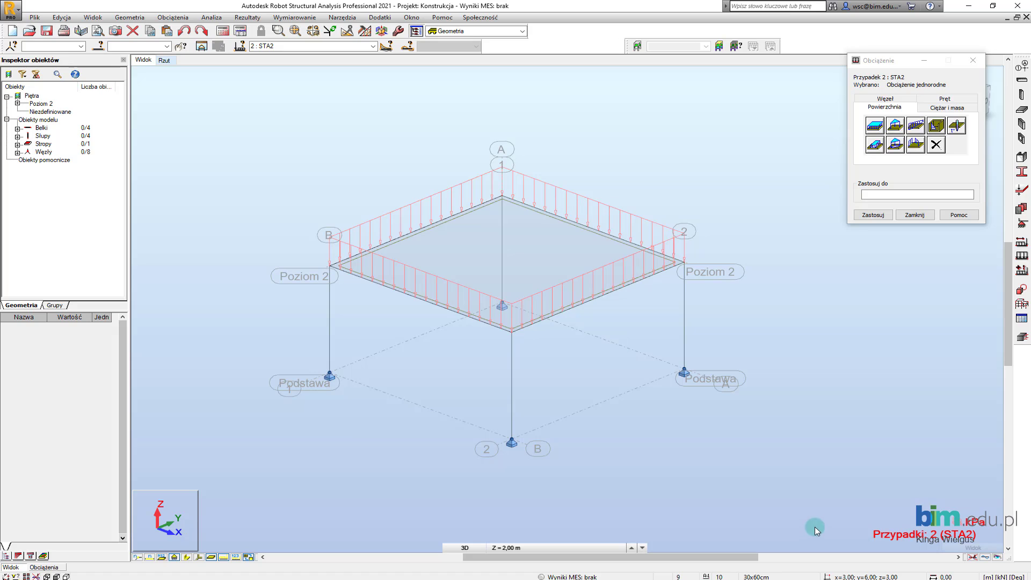
left_click(872, 215)
Switch to load case 3: EKSP1 and apply a uniform surface load of -5 kPa in Z to the Poziom 2 slab.
left_click(373, 46)
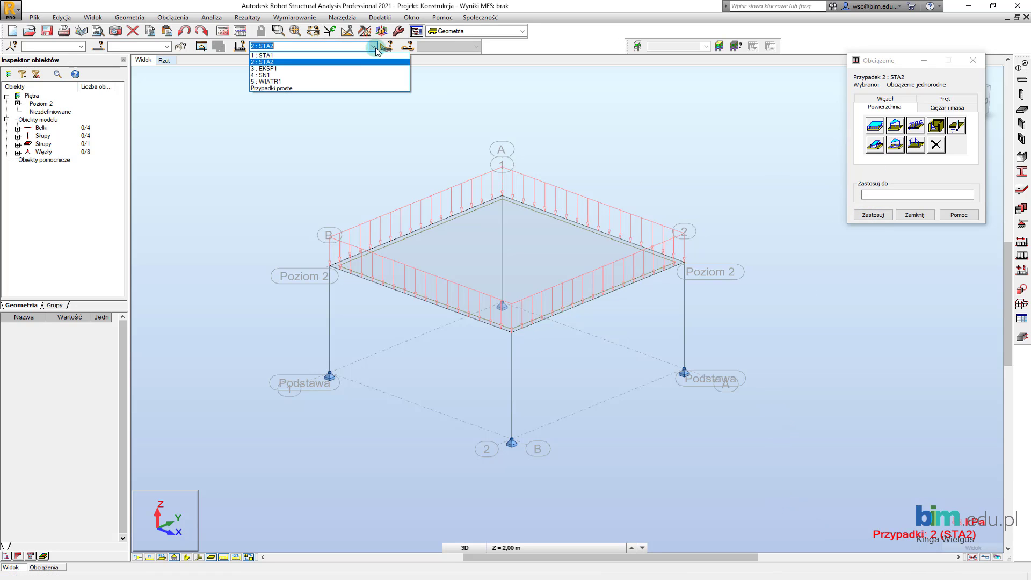
left_click(345, 69)
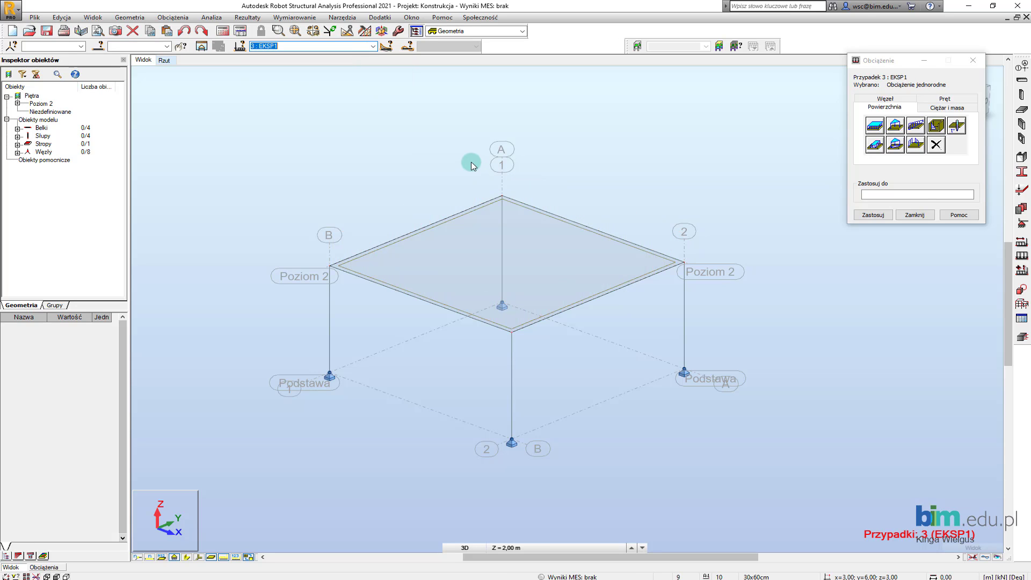
left_click(875, 127)
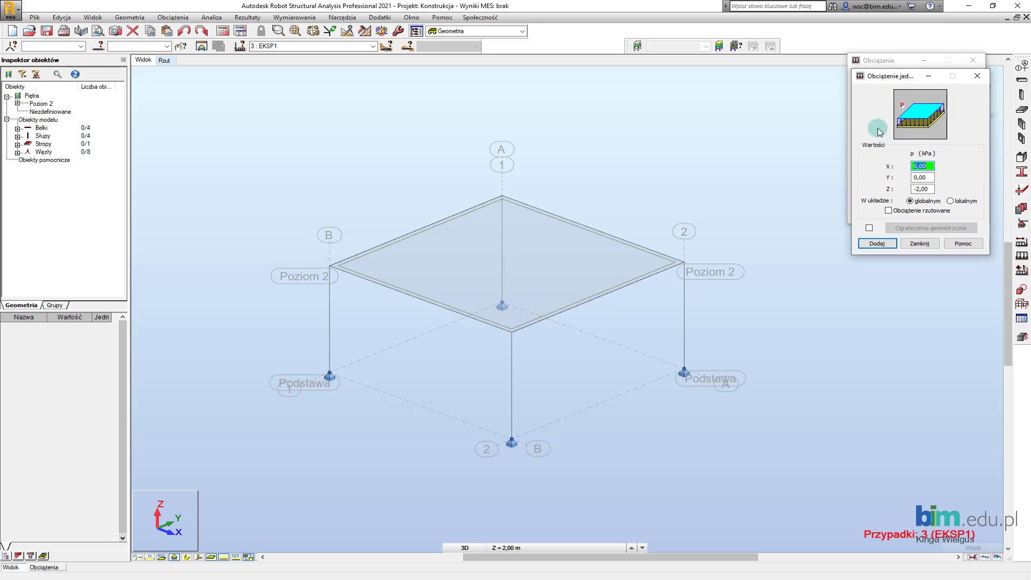
left_click(919, 190)
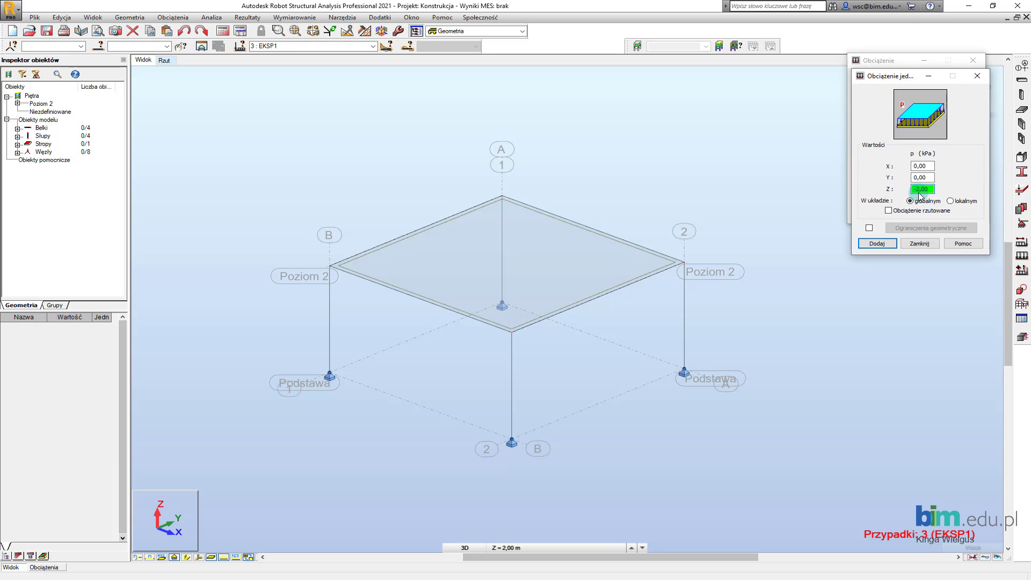
type("5")
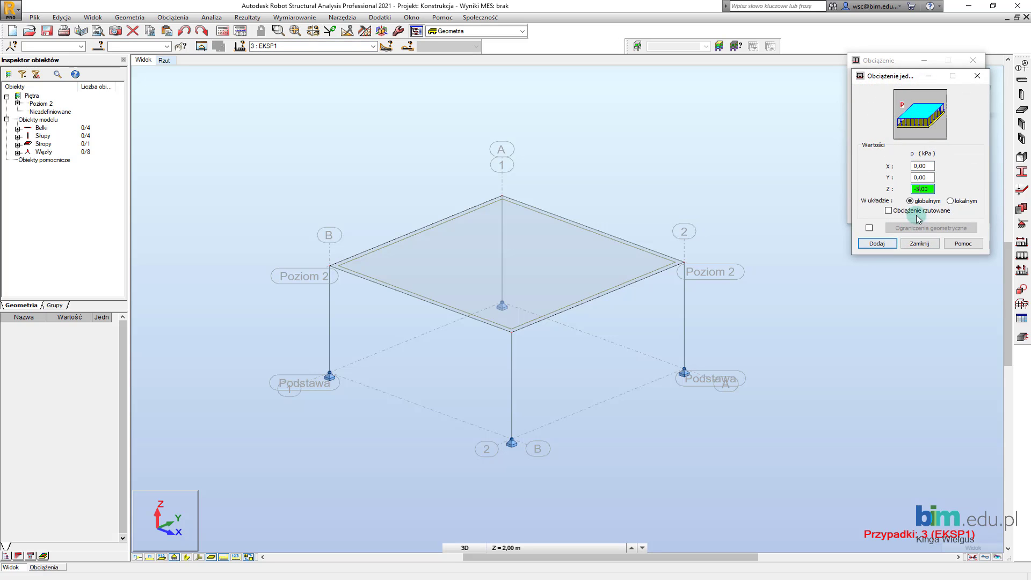
left_click(882, 246)
left_click(540, 261)
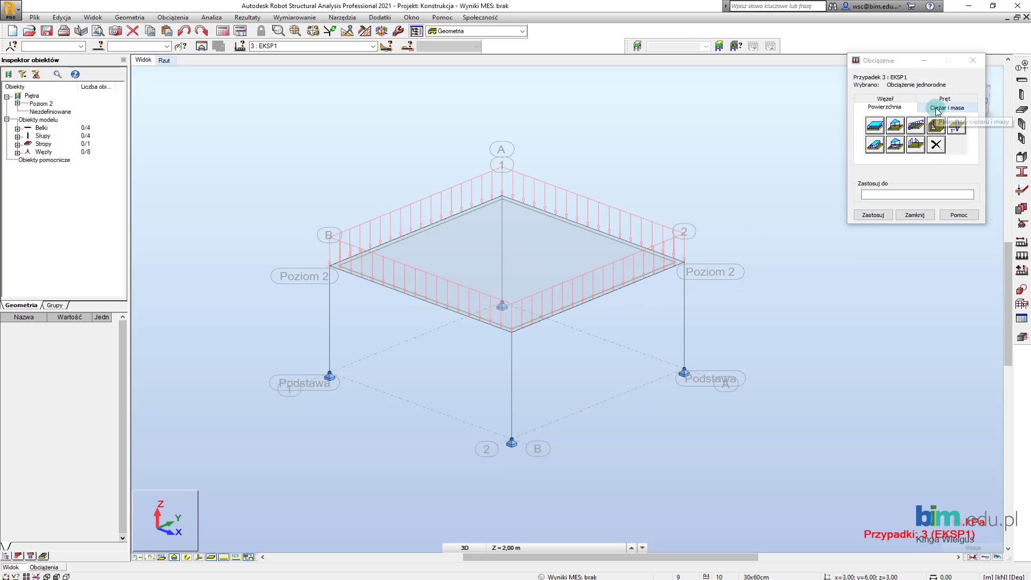
Examine the bar (Pręt) load types and the uniform bar load settings, closing them without adding a load.
left_click(935, 100)
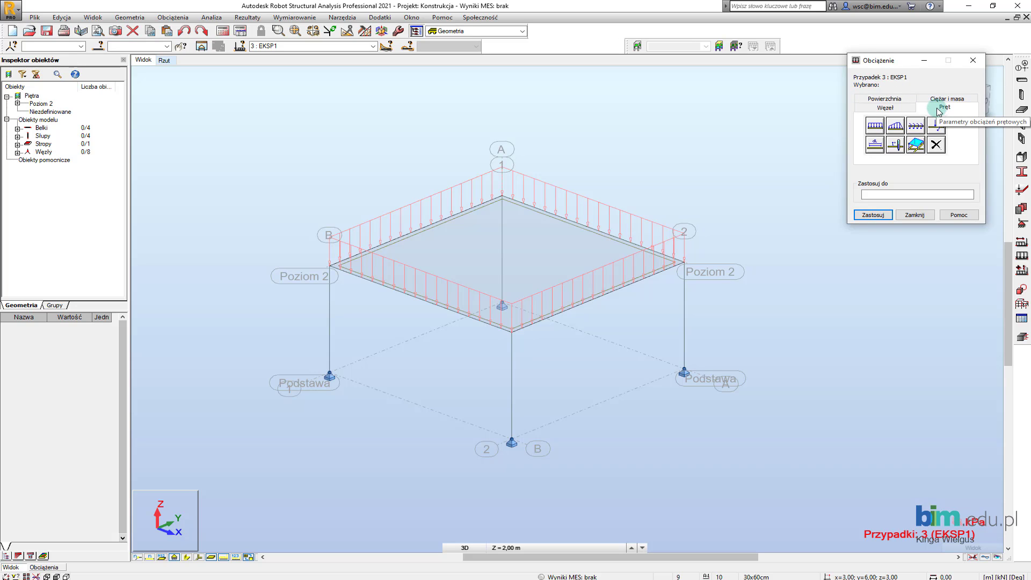
left_click(884, 99)
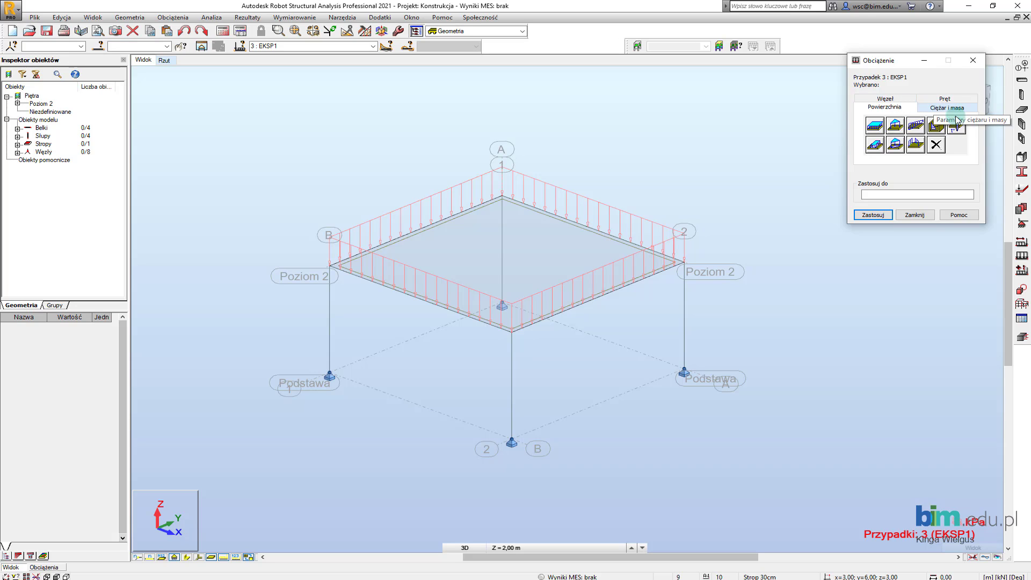
left_click(944, 99)
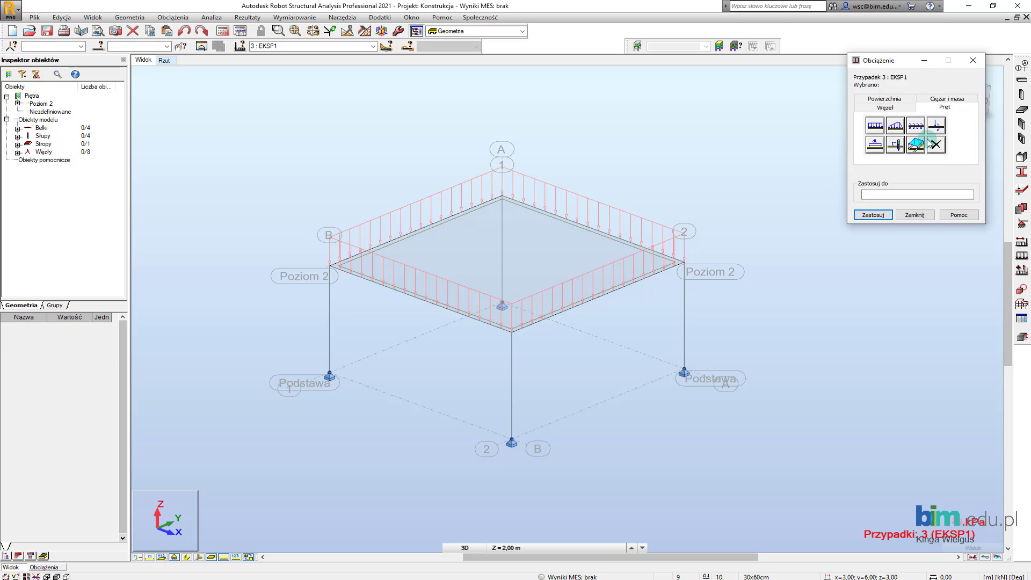
left_click(879, 127)
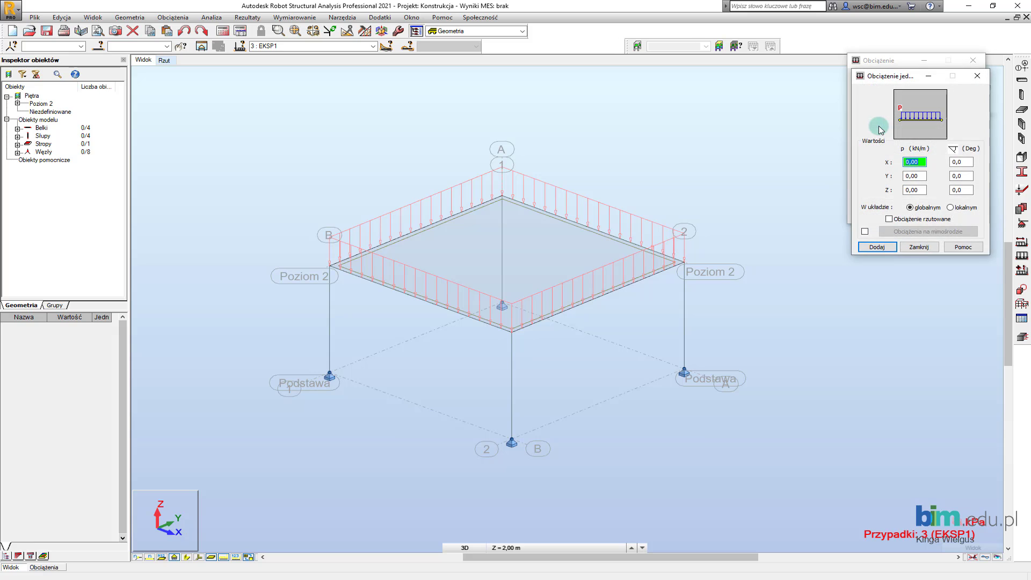
left_click(985, 79)
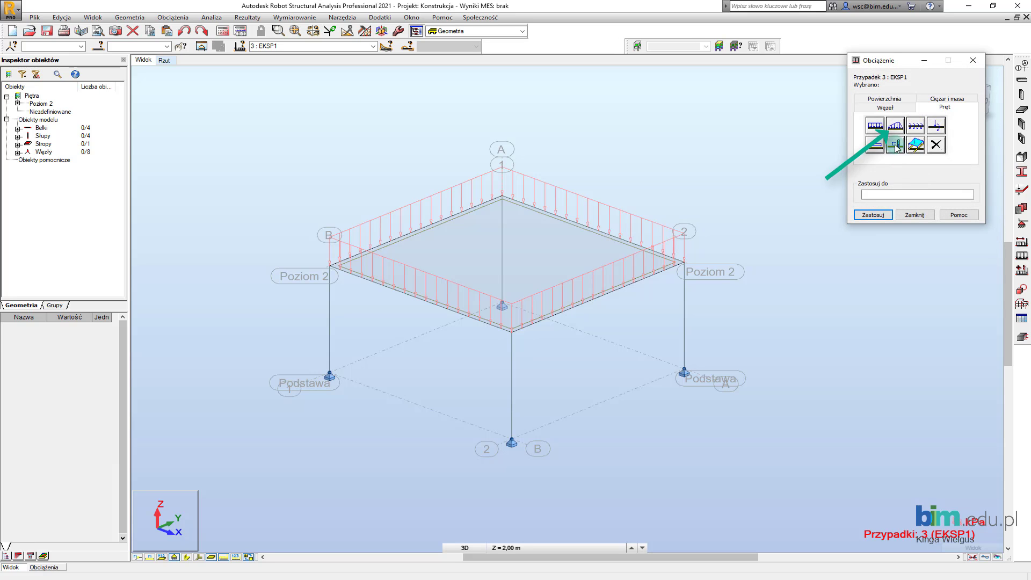
Define a trapezoidal bar load in global Z with p1 = -2 and p2 = -1 kN/m, using relative coordinates from 0 to 1.
left_click(898, 128)
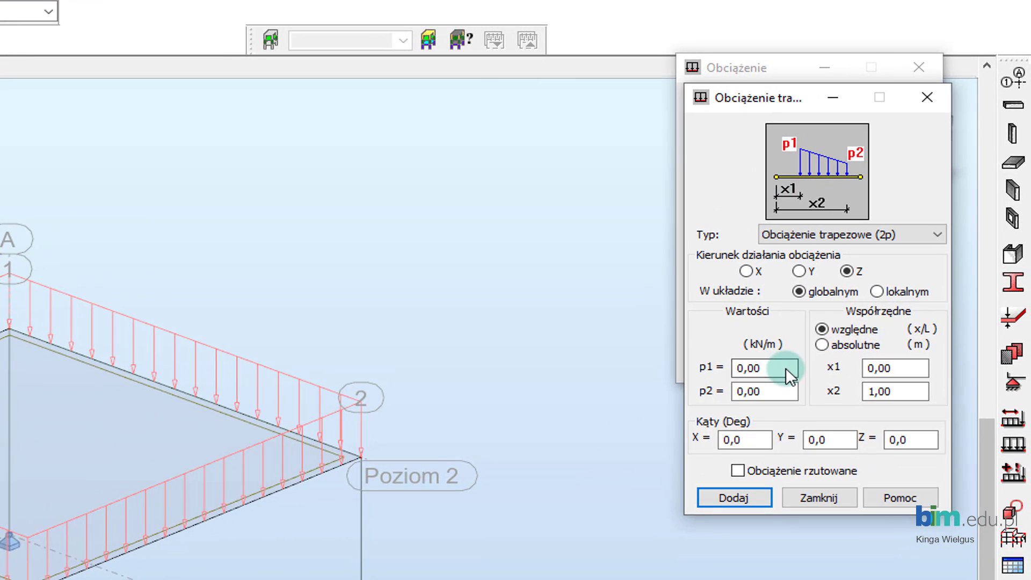
double_click(786, 372)
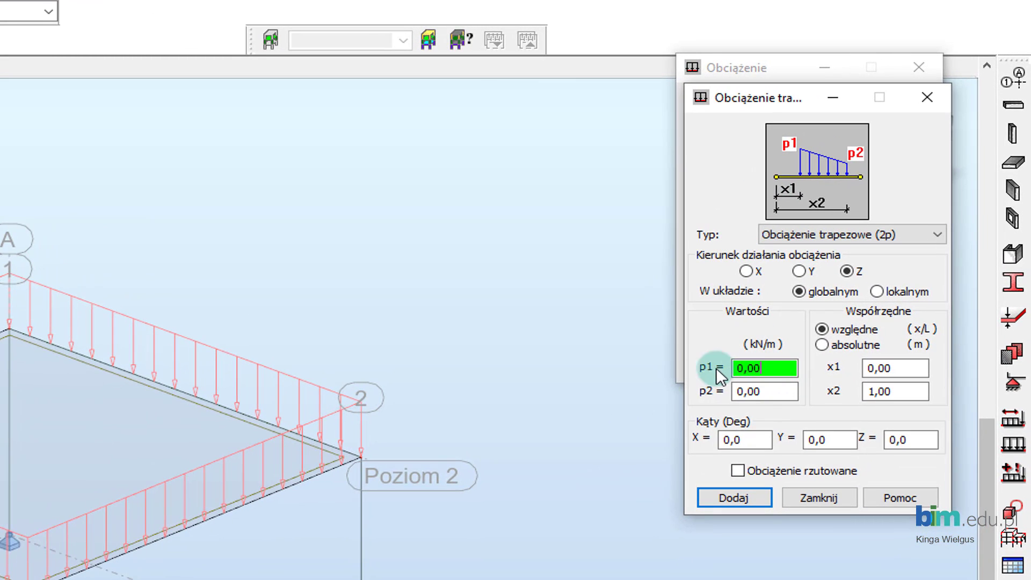
type("-2")
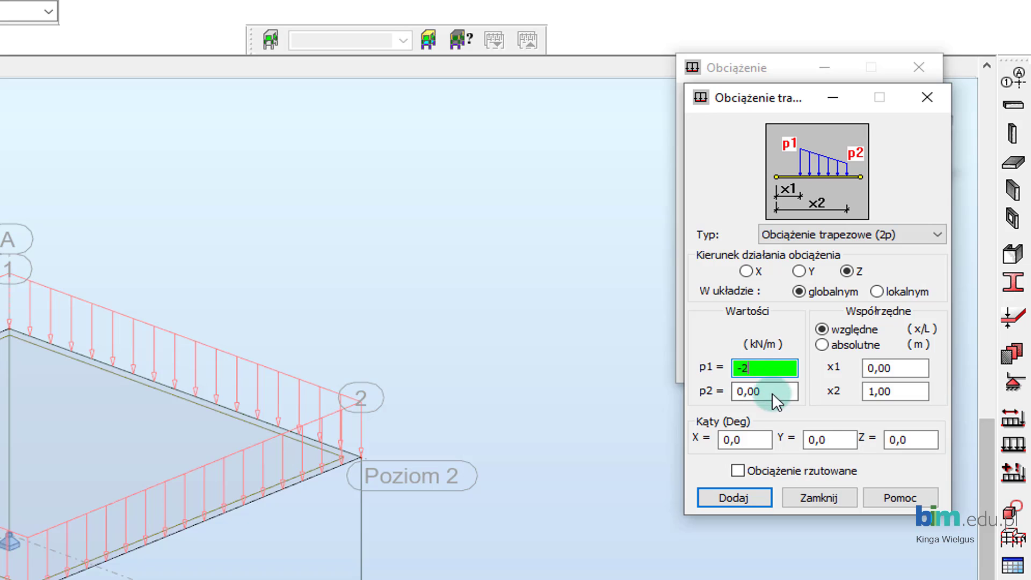
double_click(770, 393)
type("-1")
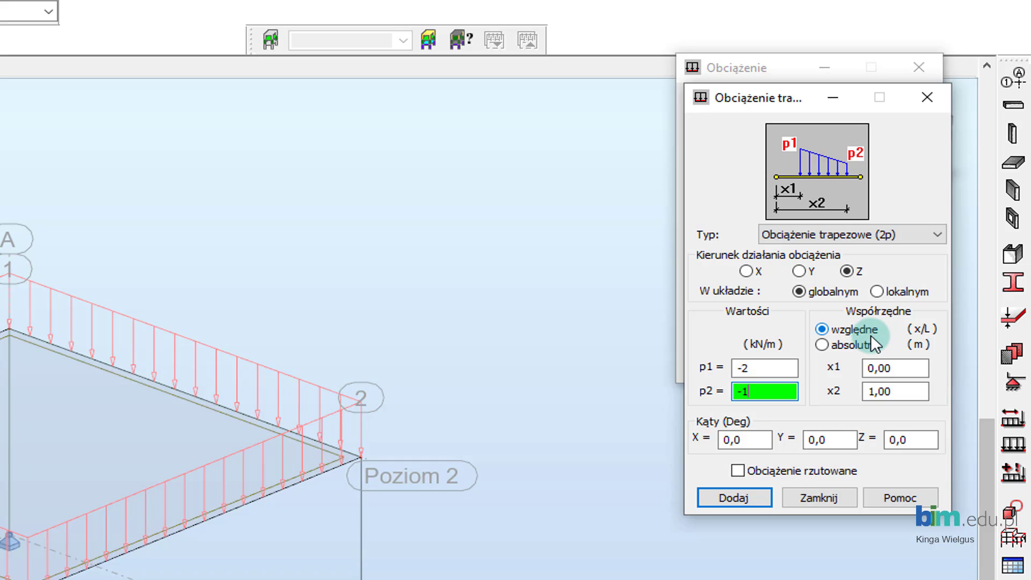
left_click(866, 367)
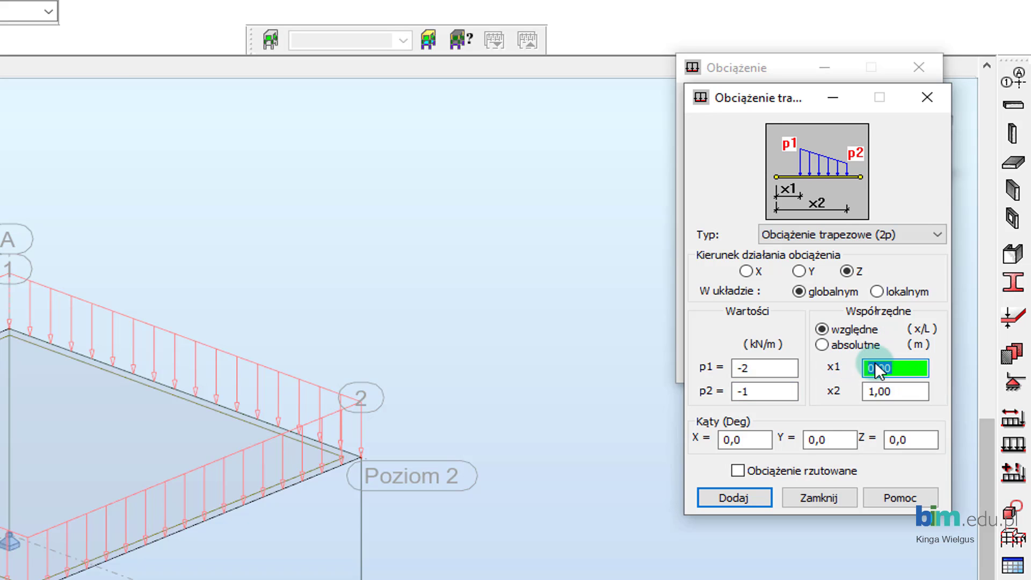
left_click(902, 392)
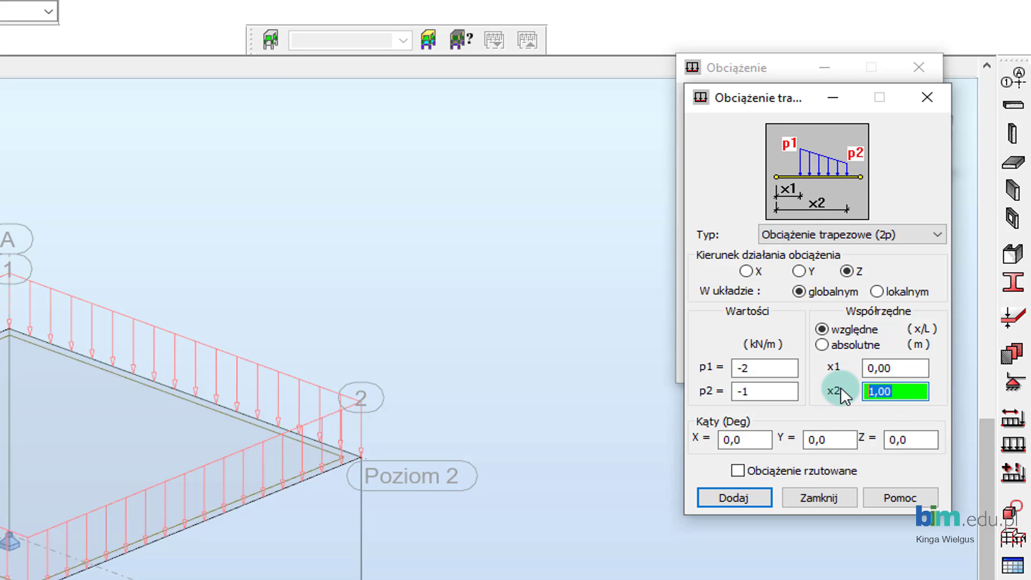
left_click(733, 498)
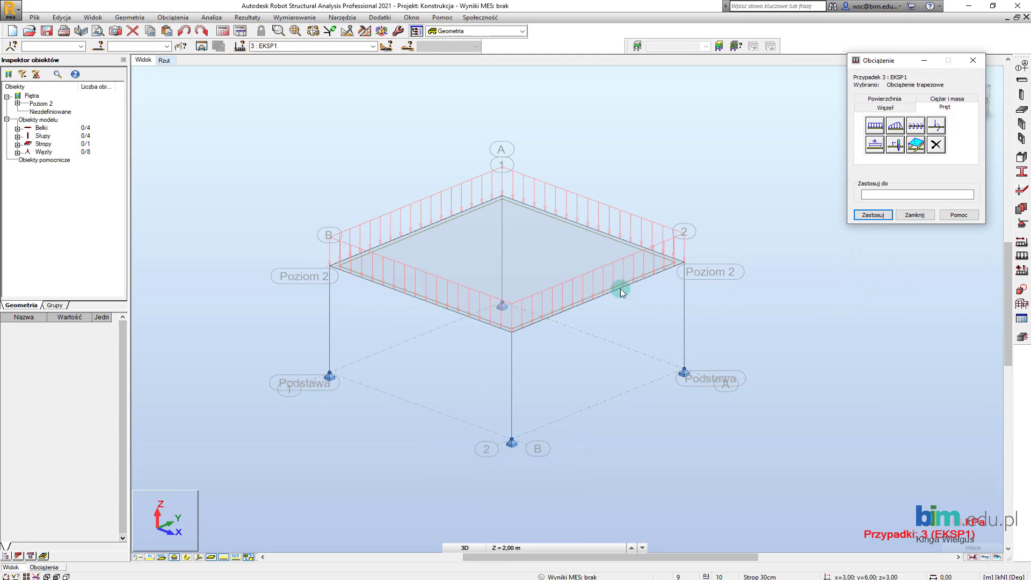
scroll(349, 275, "up", 2)
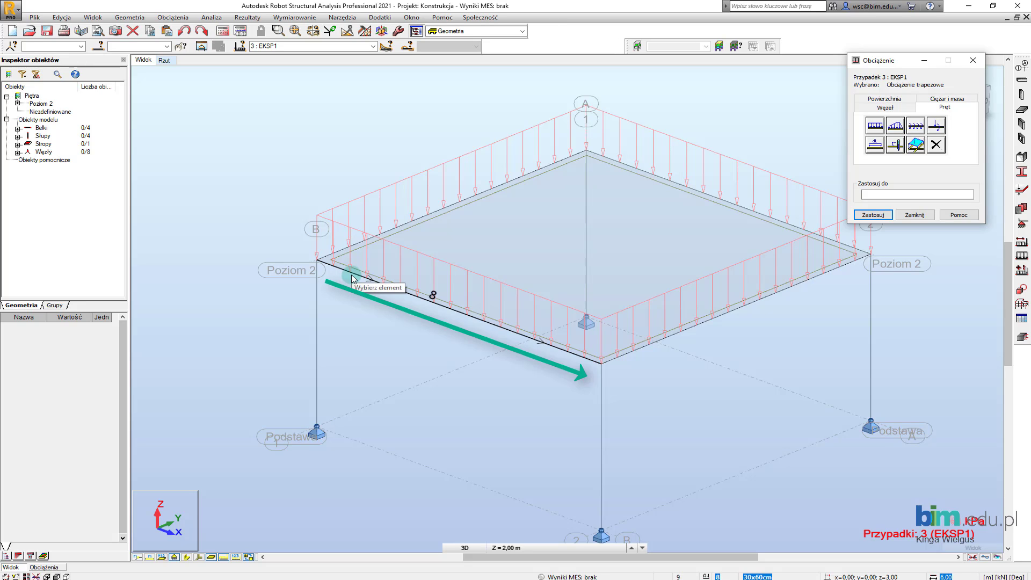
left_click(876, 126)
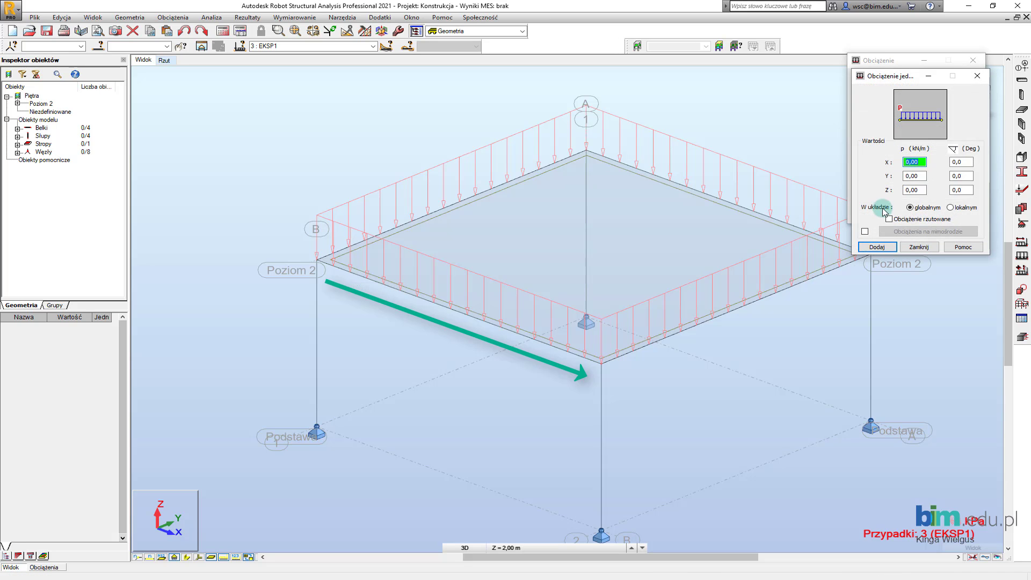
left_click(977, 78)
left_click(895, 127)
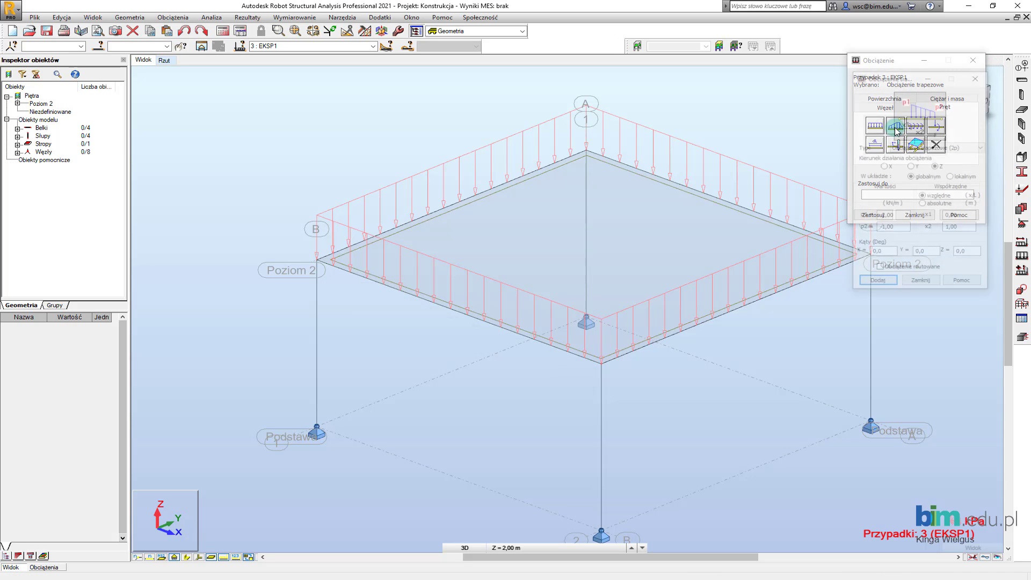
left_click(977, 78)
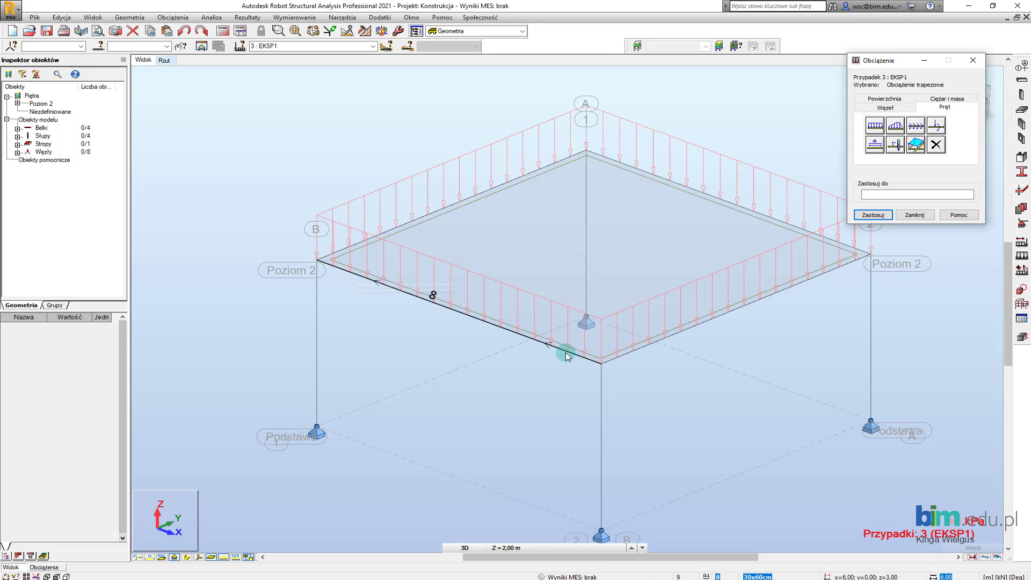
Apply the defined trapezoidal load to the Poziom 2 edge beam, bar 8, for case EKSP1.
left_click(343, 275)
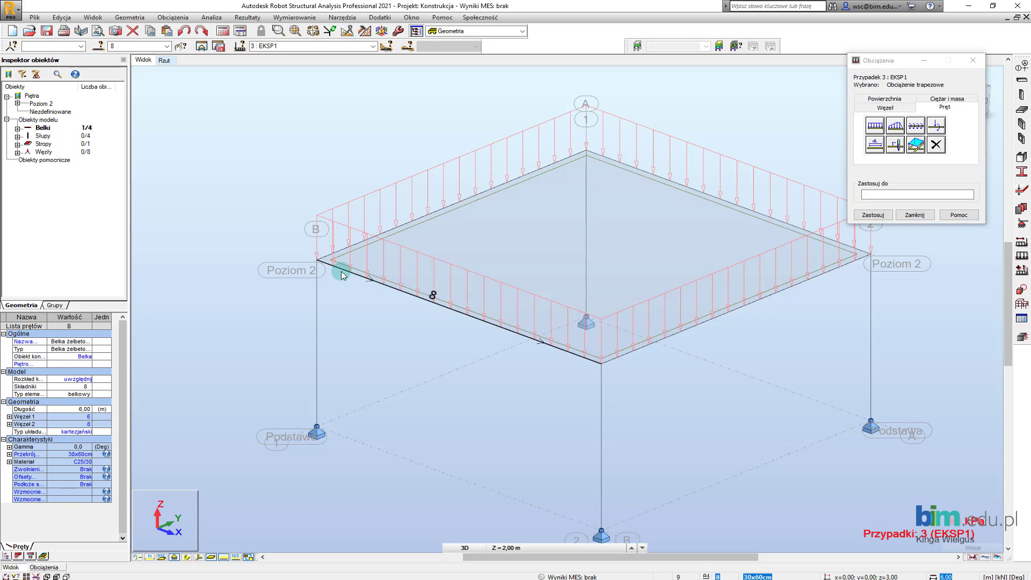
left_click(895, 125)
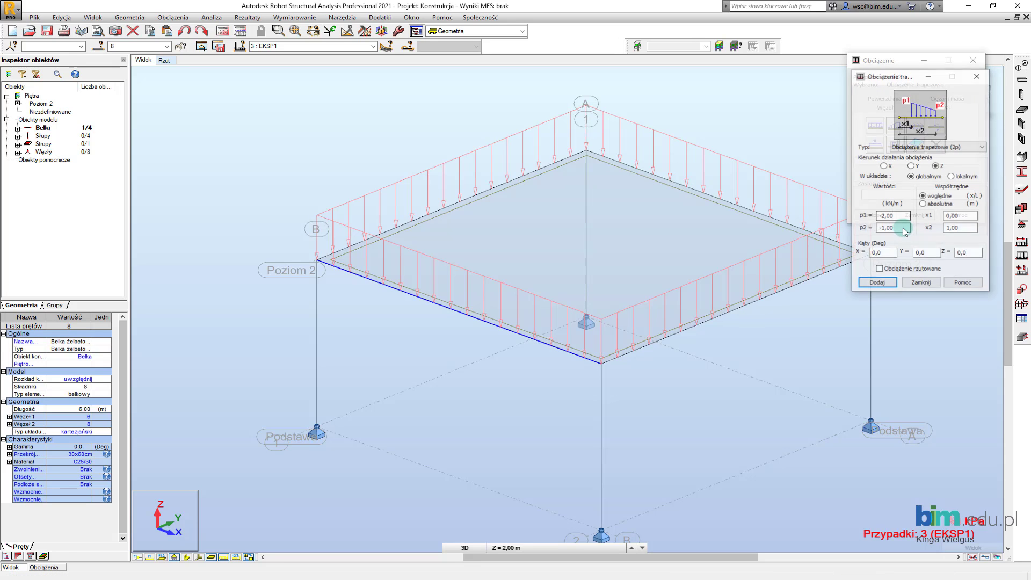
left_click(877, 283)
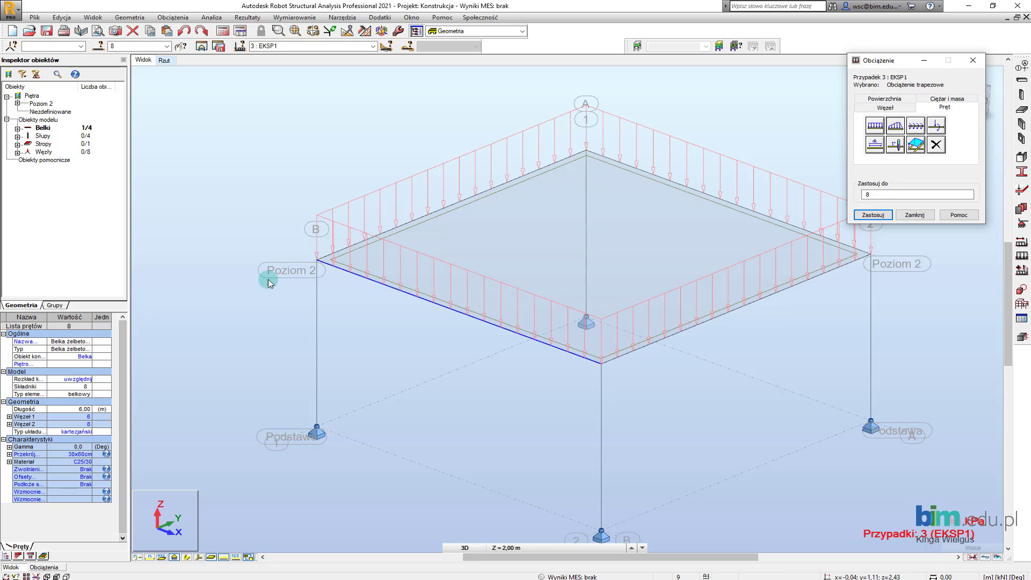
left_click(356, 278)
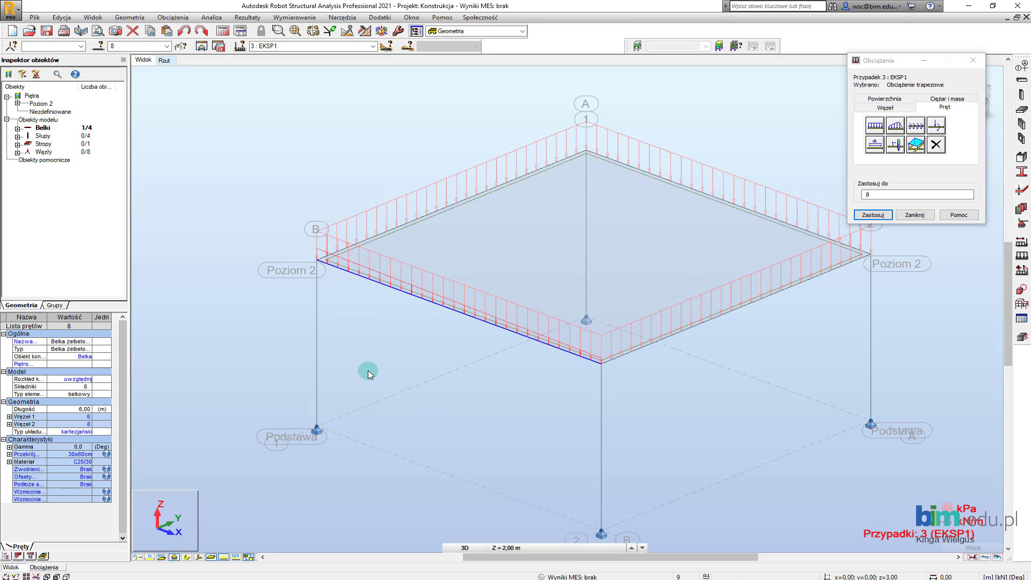
Display the load value labels in the 3D view and check the loads on the beam and slab.
left_click(236, 558)
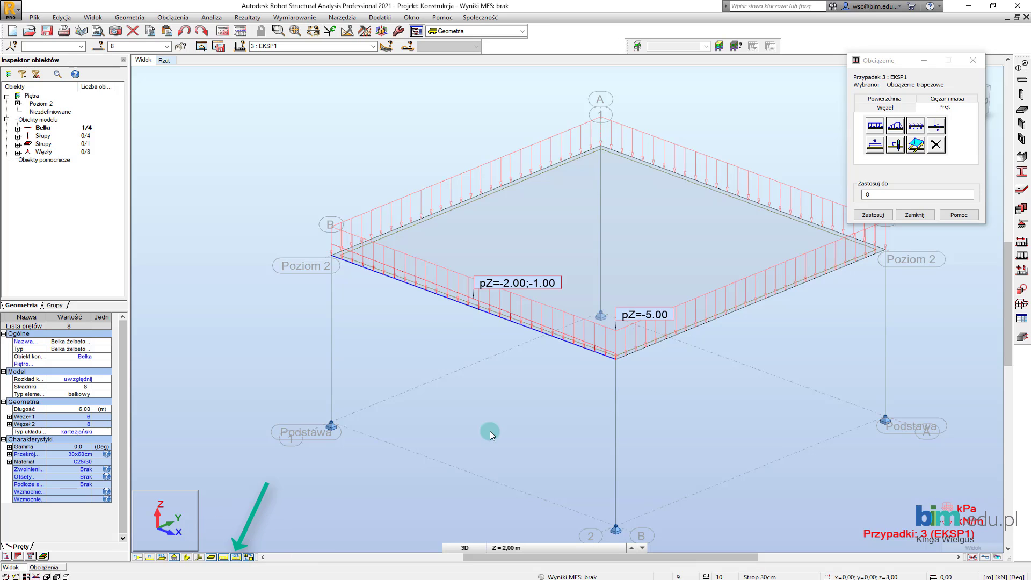
scroll(483, 332, "up", 2)
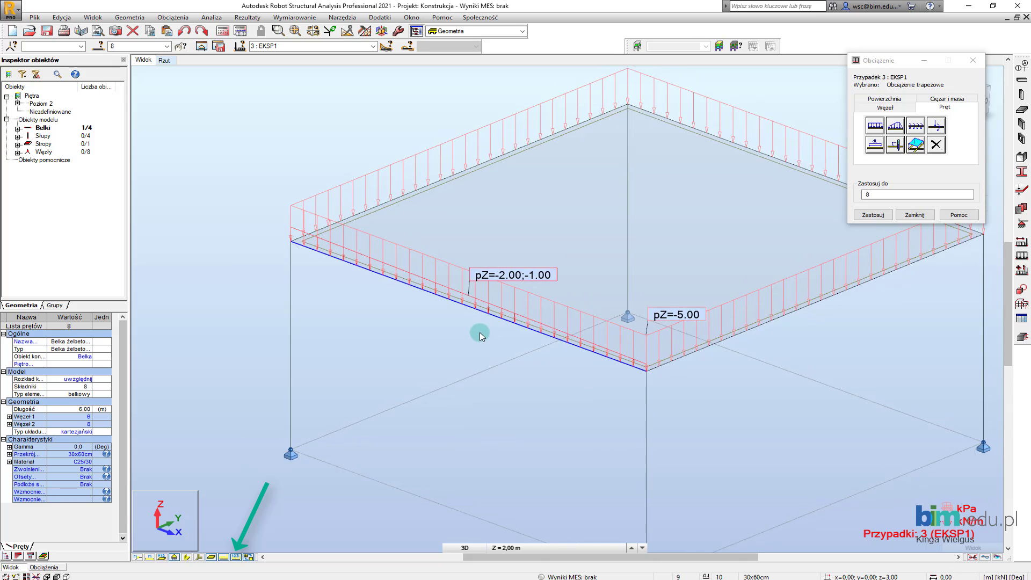
scroll(498, 334, "down", 2)
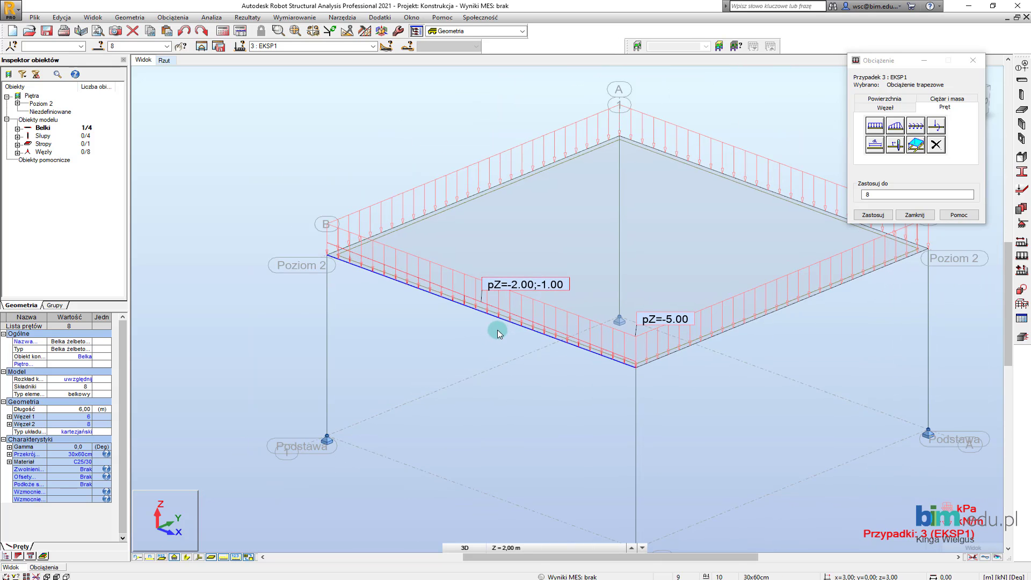
scroll(498, 330, "down", 2)
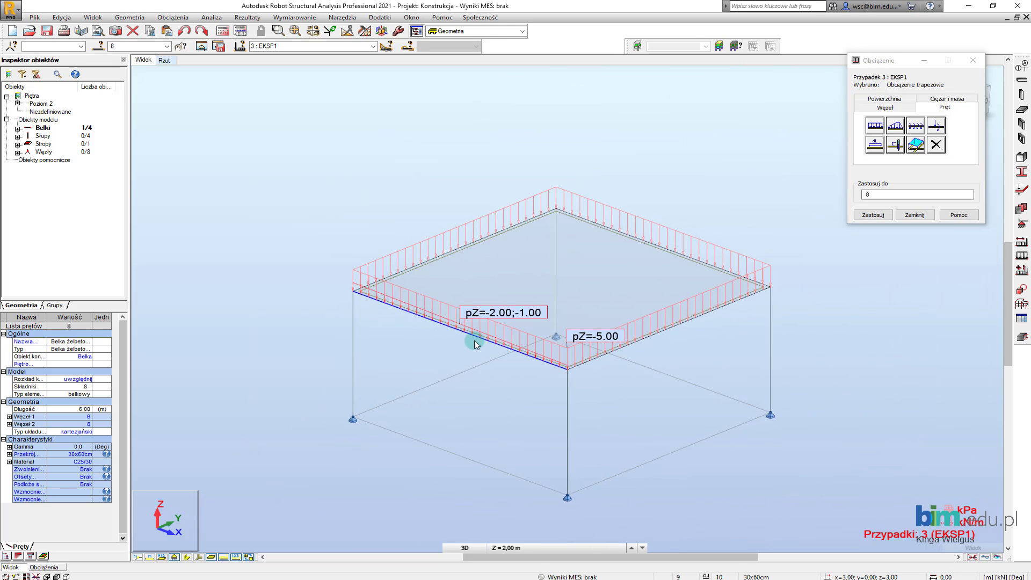
Switch to load case 4: SN1 and apply a projected uniform surface load of -2 kPa in global Z to the Poziom 2 slab.
left_click(371, 46)
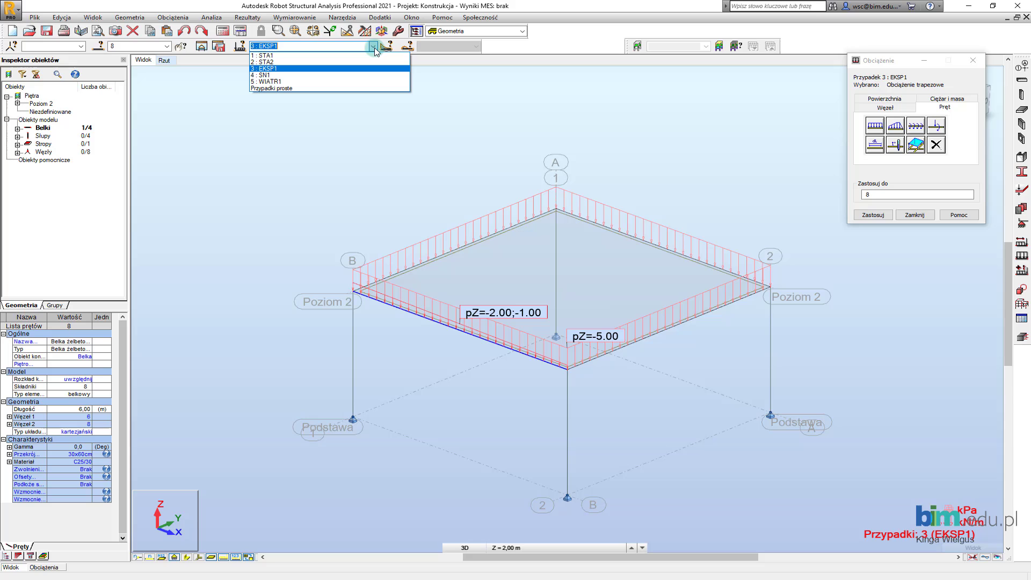
left_click(283, 76)
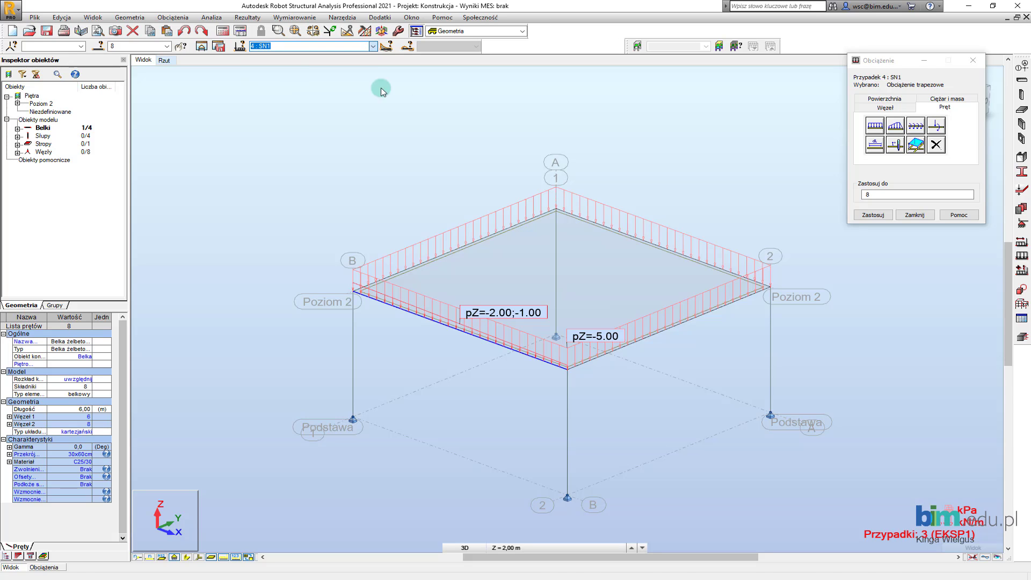
left_click(886, 100)
left_click(875, 125)
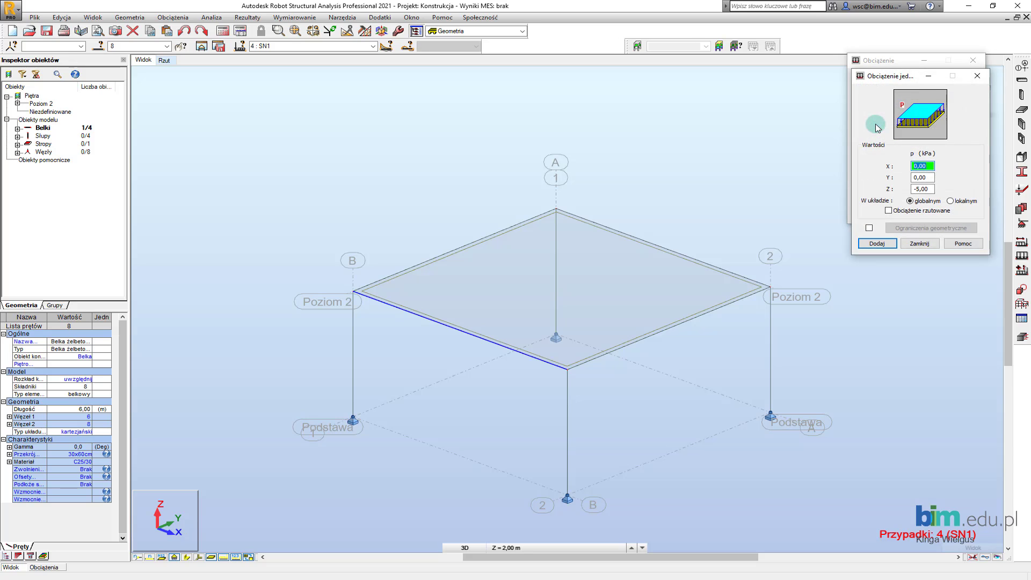
left_click_drag(907, 82, 895, 82)
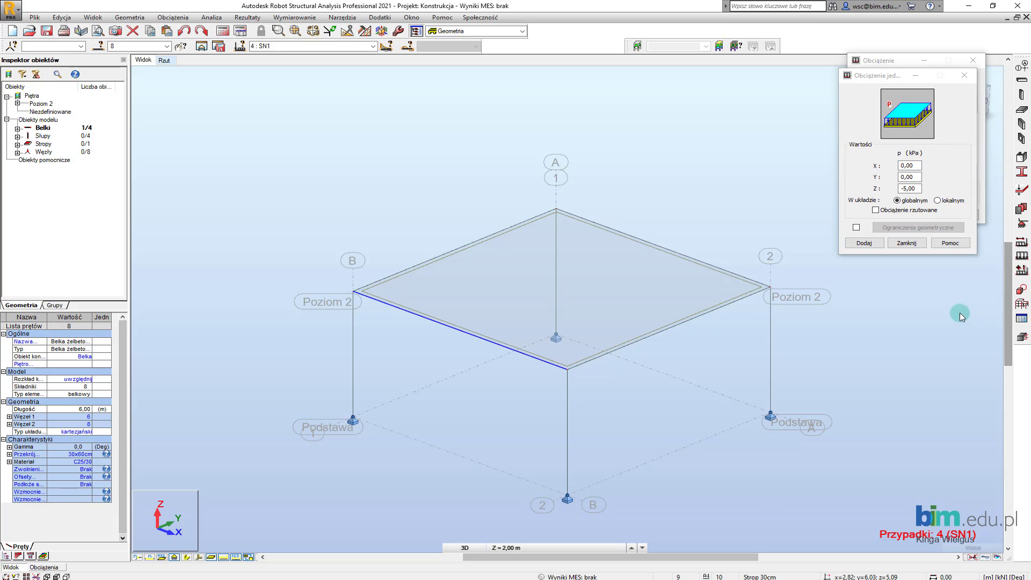
left_click(922, 212)
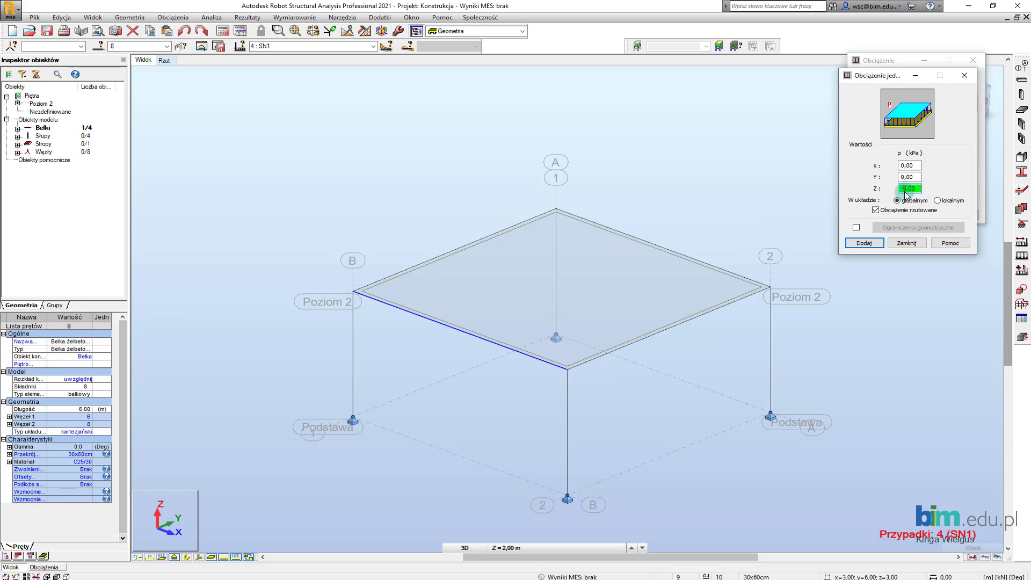
key("BackSpace")
key("BackSpace")
type("2,")
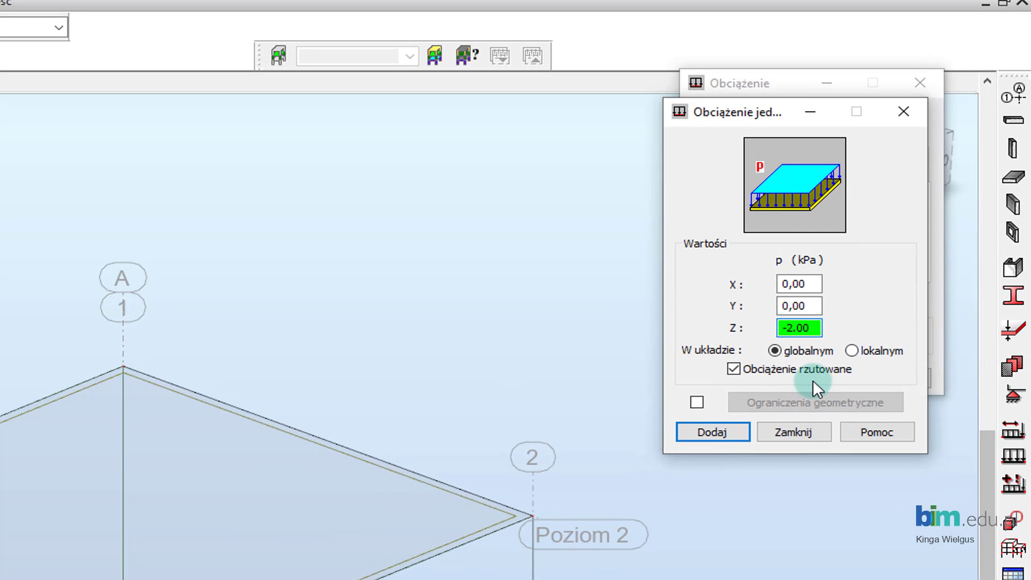
left_click(733, 434)
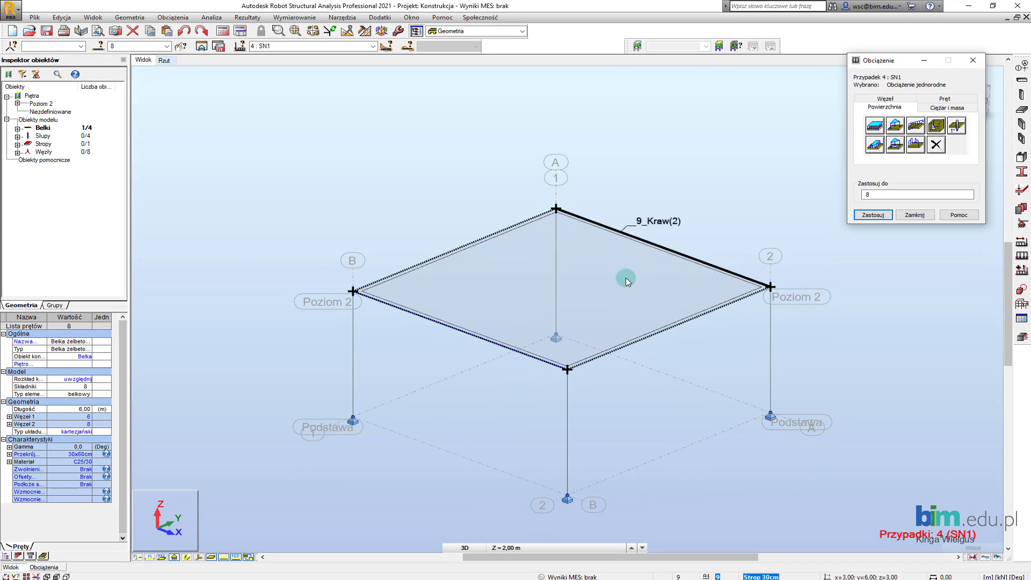
left_click(626, 278)
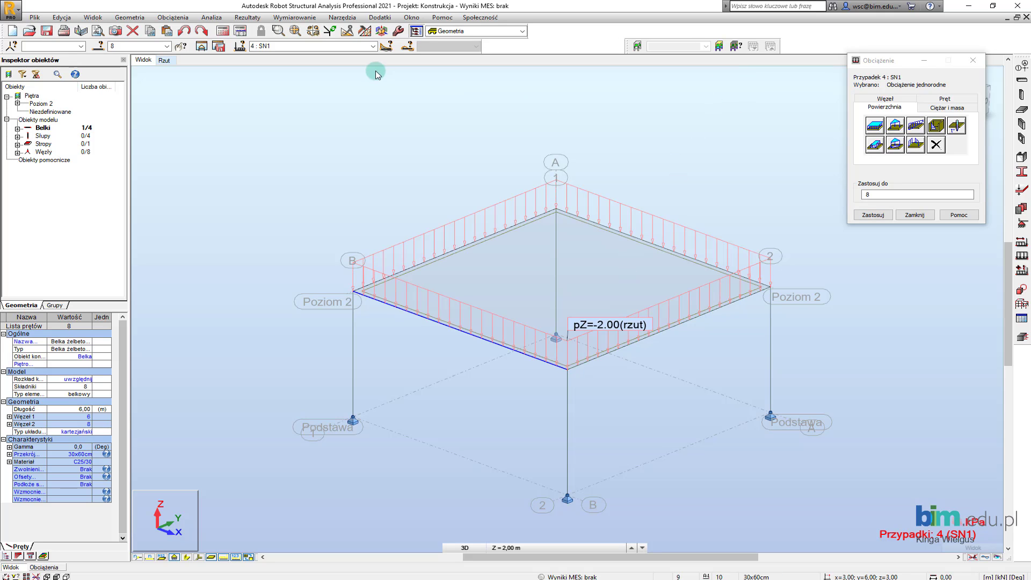
Make load case 5: WIATR1 active and set the -2 kPa uniform surface load in Z to the local coordinate system.
left_click(373, 46)
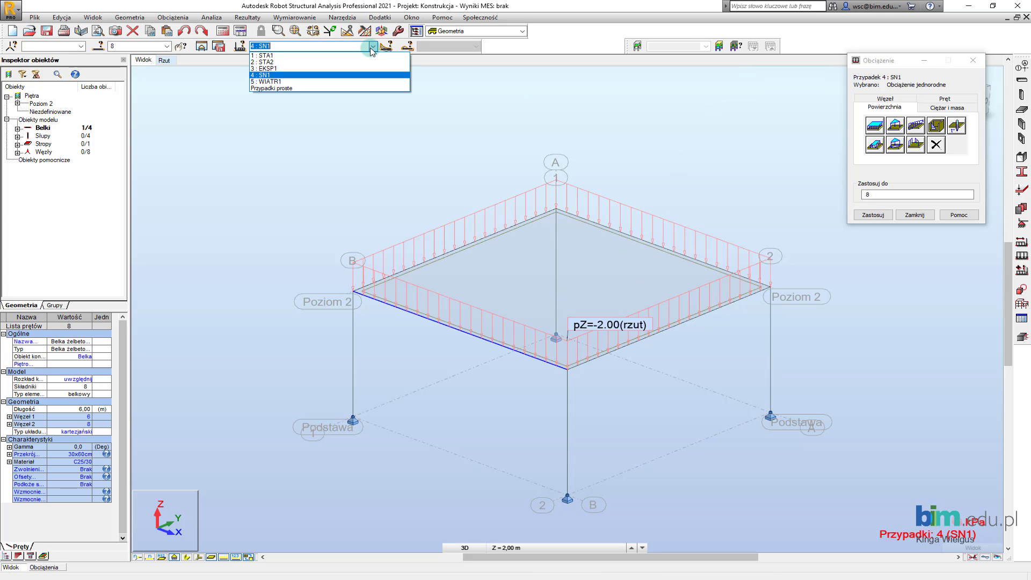
left_click(314, 82)
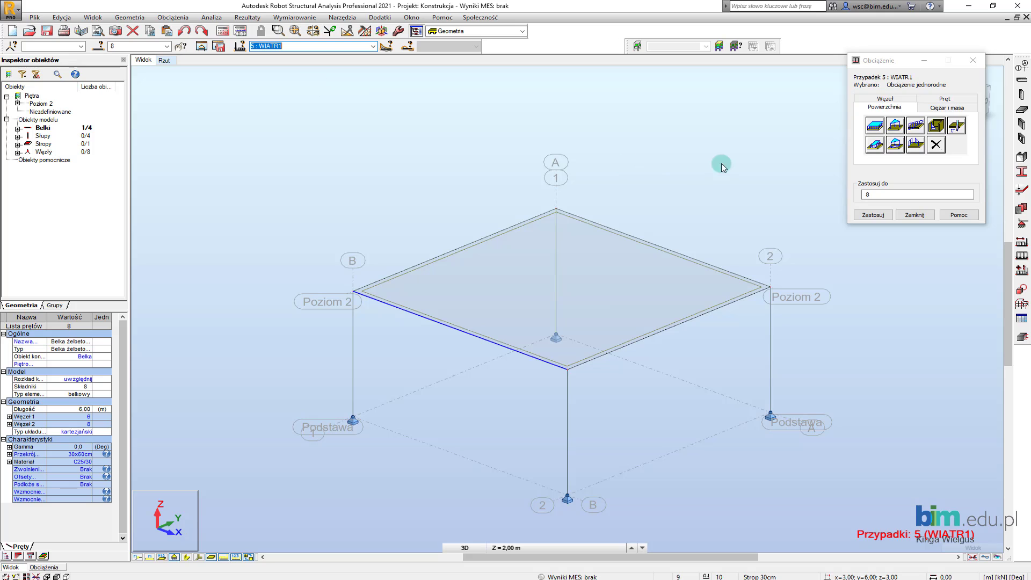
left_click(874, 126)
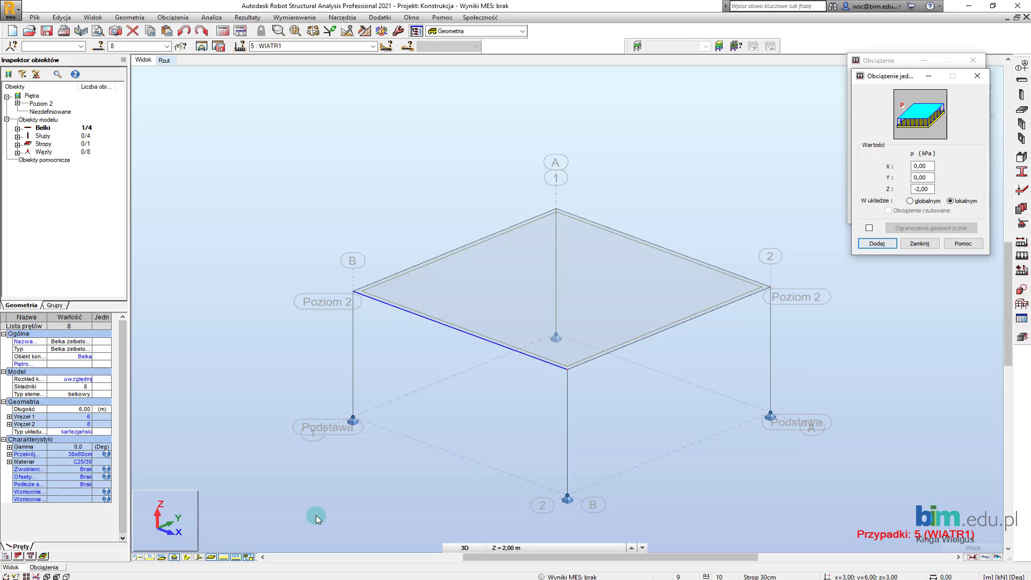
Display the local coordinate systems of the bars and slab and inspect their axis directions.
left_click(199, 557)
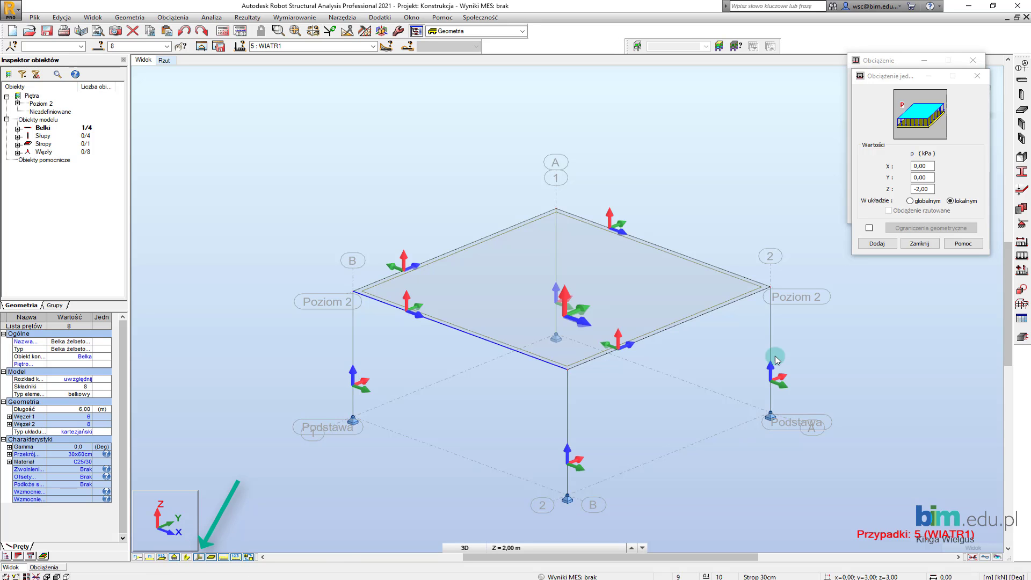
scroll(516, 344, "up", 5)
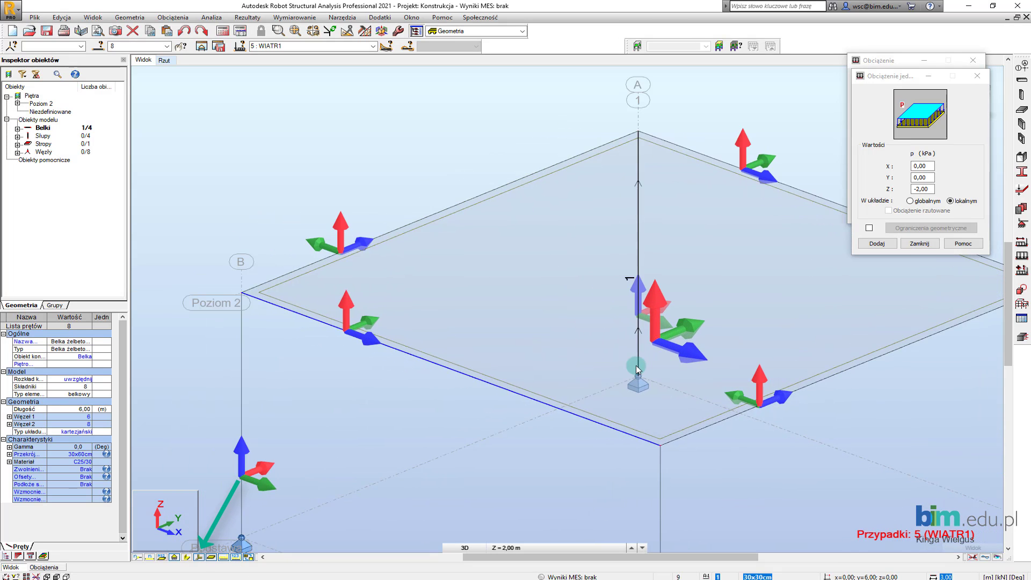
middle_click_drag(637, 370, 579, 288, "shift")
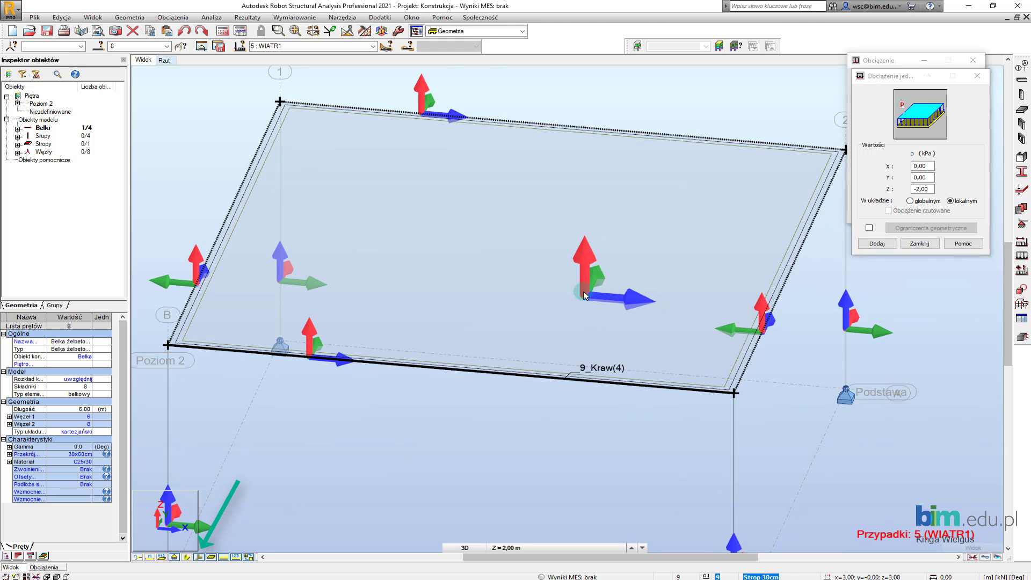
middle_click_drag(575, 239, 548, 296, "shift")
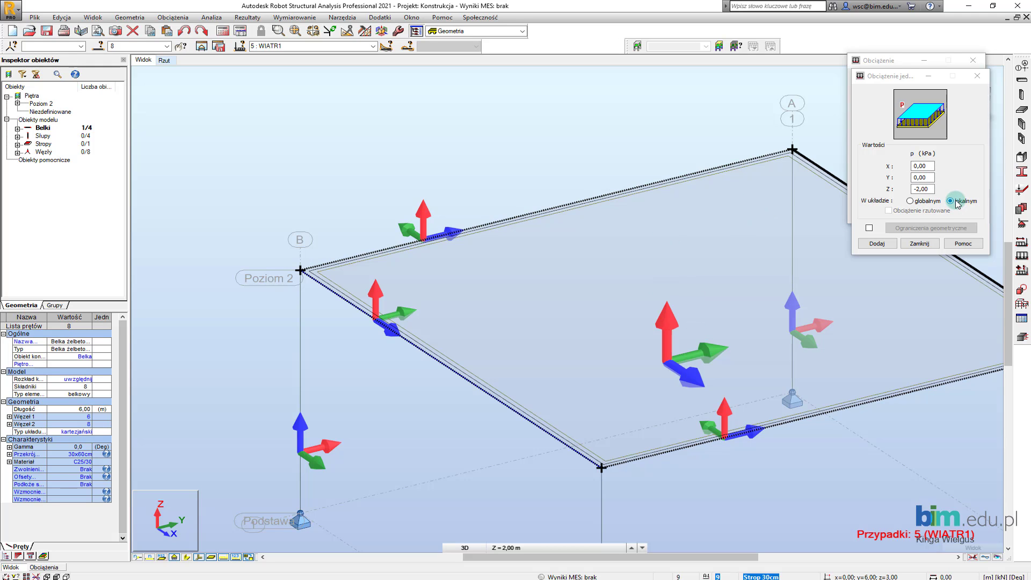
scroll(633, 310, "down", 3)
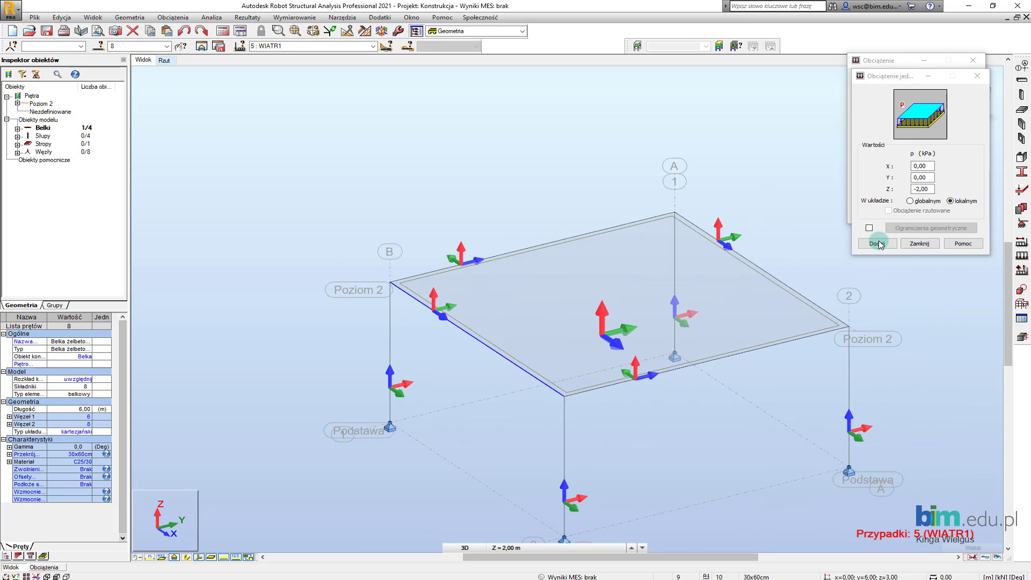
Apply the -2 kPa local Z uniform surface load to the Poziom 2 slab in load case 5: WIATR1 and finish load definition.
left_click(641, 274)
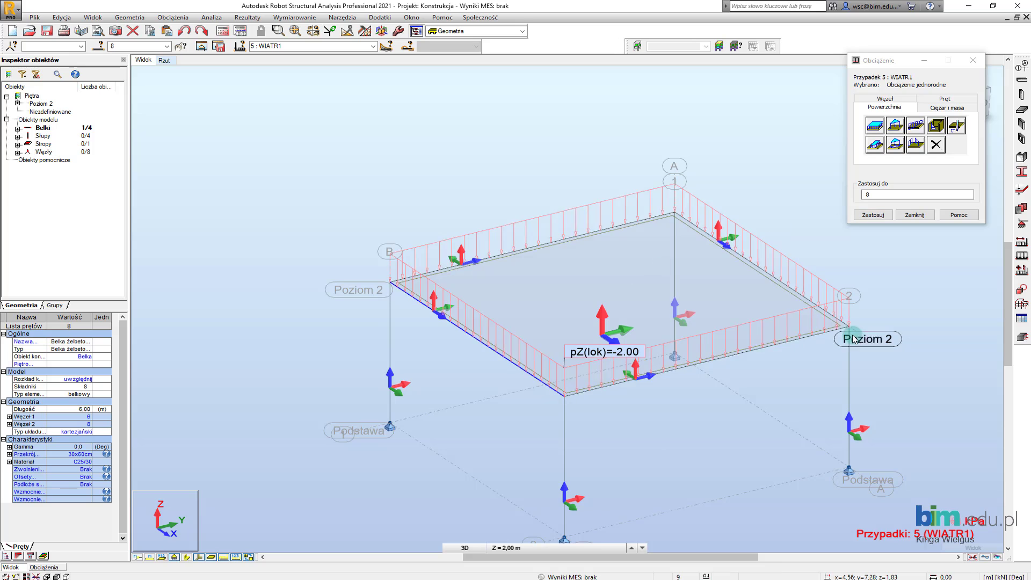
scroll(631, 276, "down", 3)
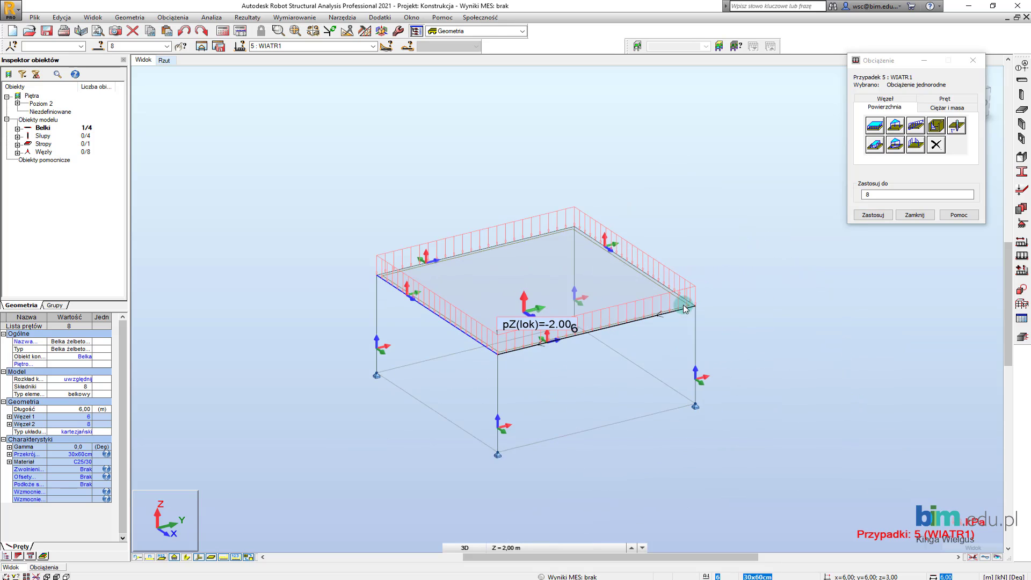
left_click(911, 215)
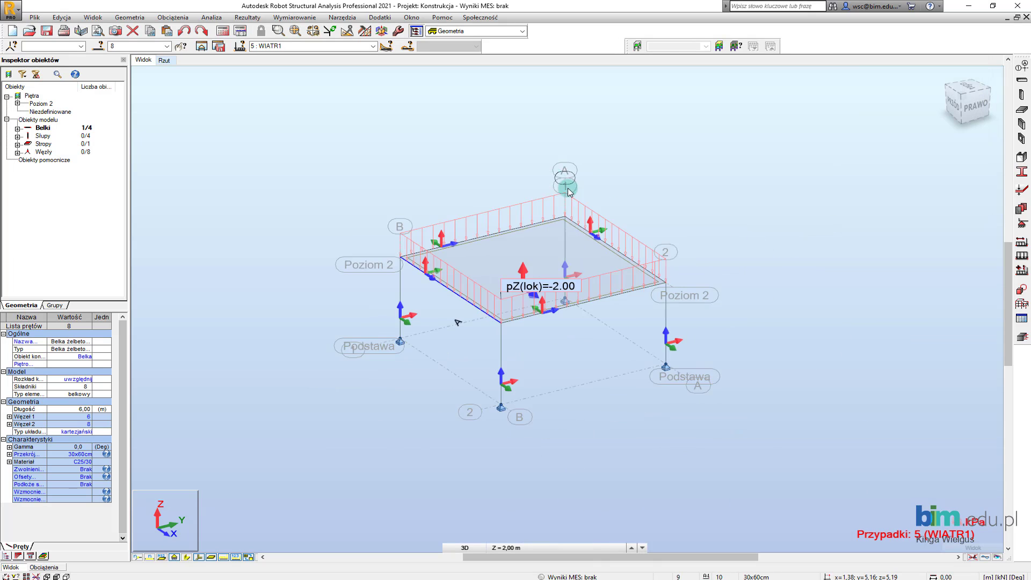
left_click(648, 321)
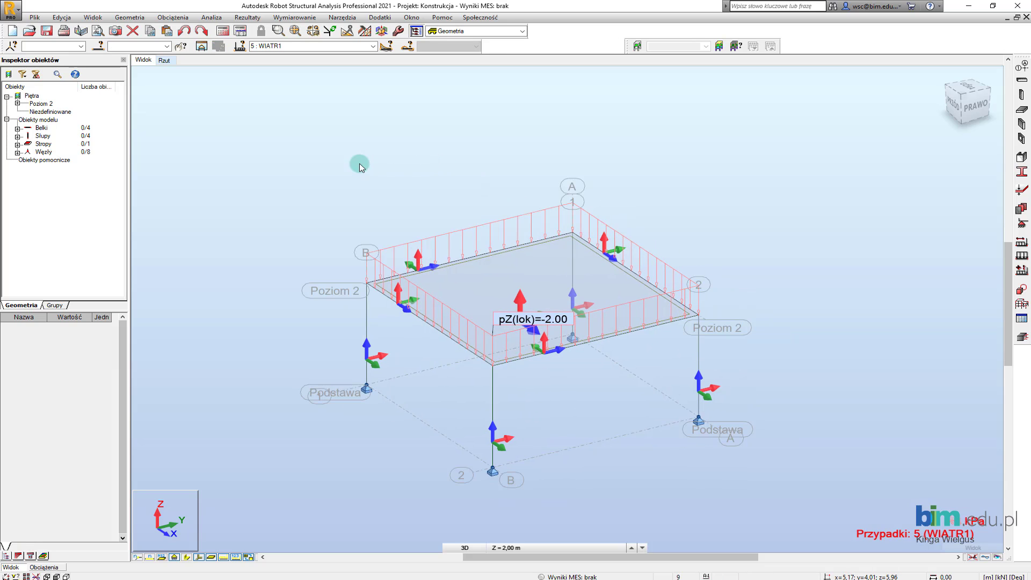
left_click(176, 18)
mouse_move(272, 152)
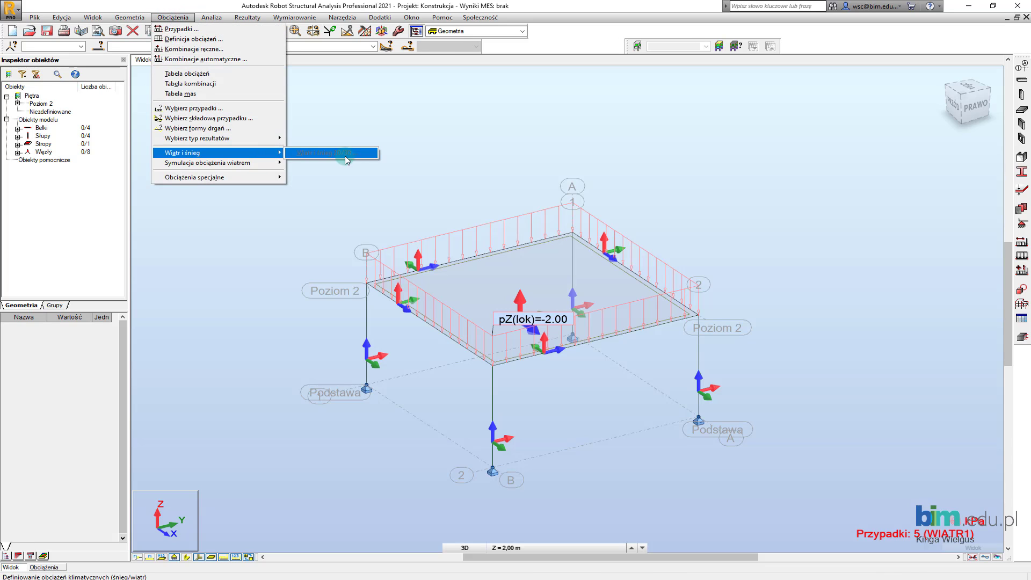
left_click(368, 160)
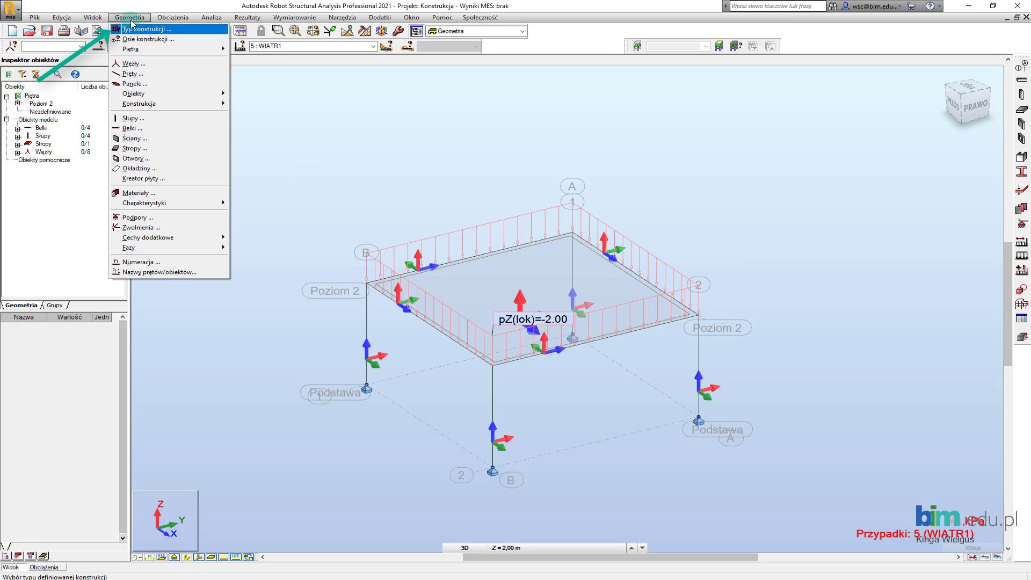
left_click(142, 29)
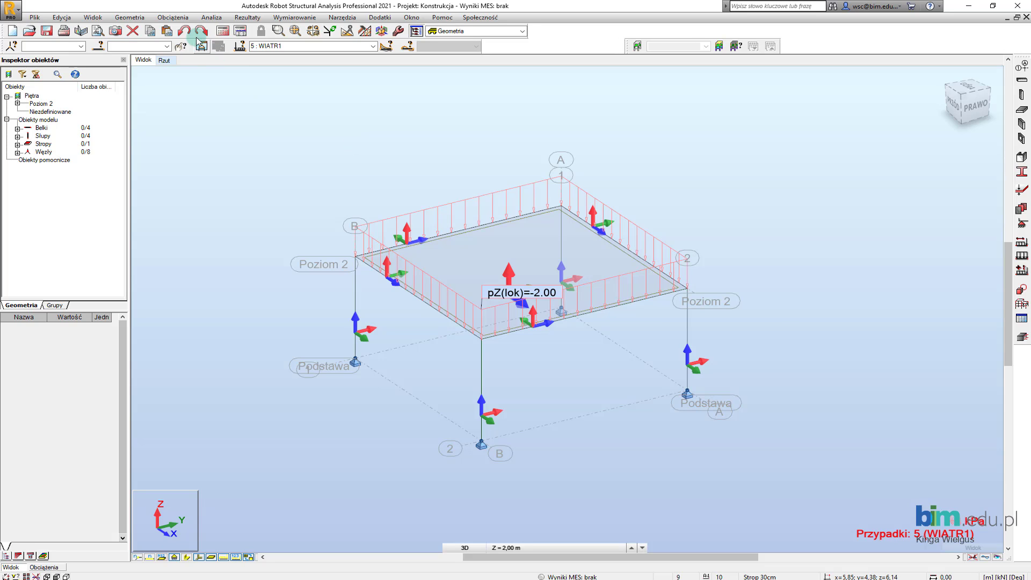
Create manual load combination 6 of type SGN, named KOMB_SGN.
left_click(172, 17)
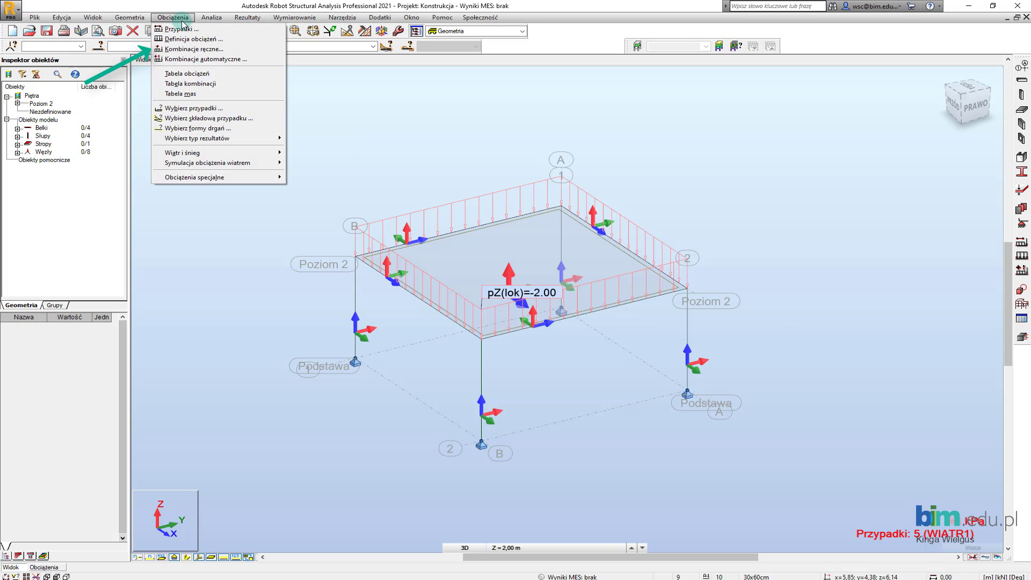
left_click(210, 60)
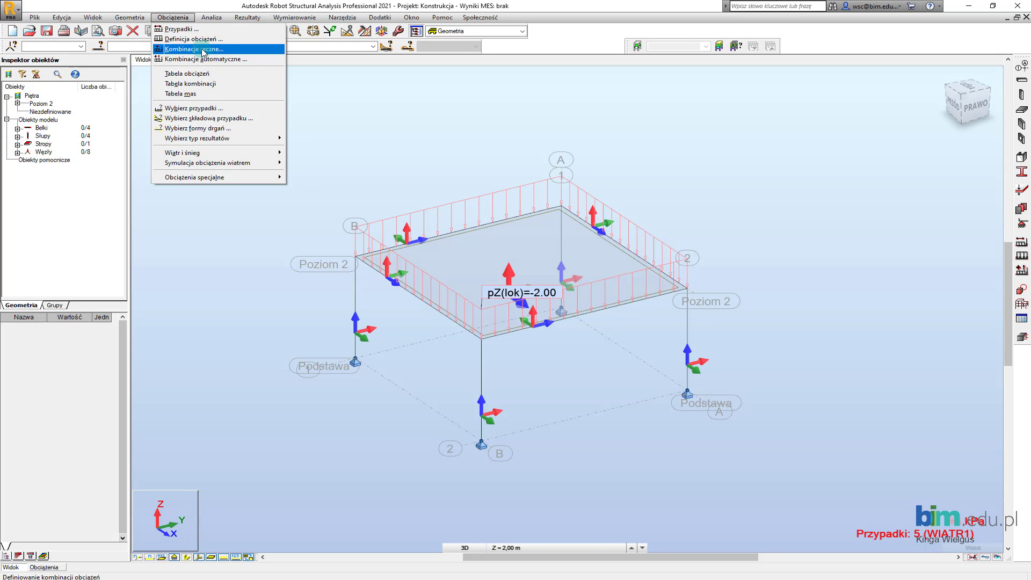
left_click(203, 52)
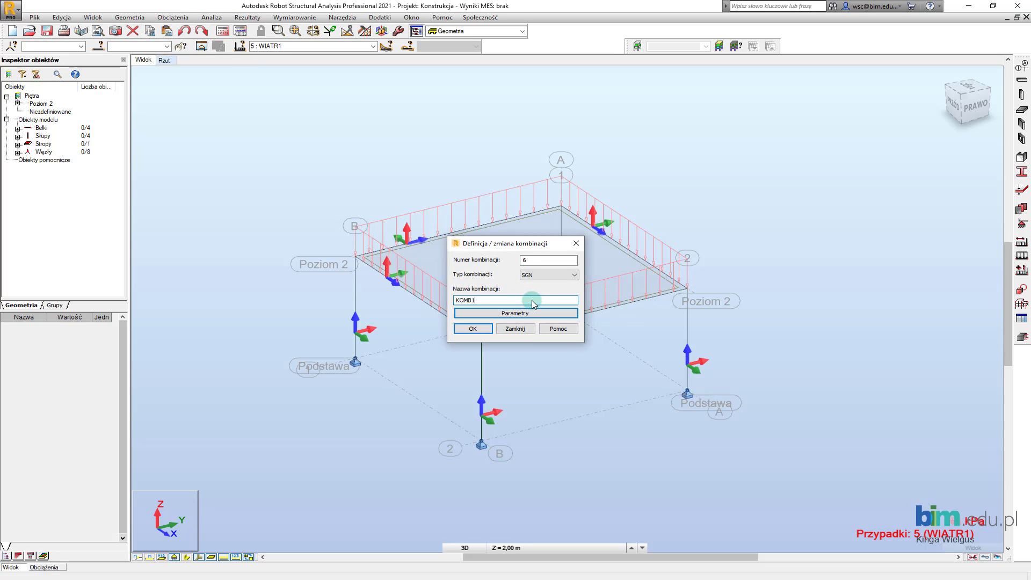
type("_SGN")
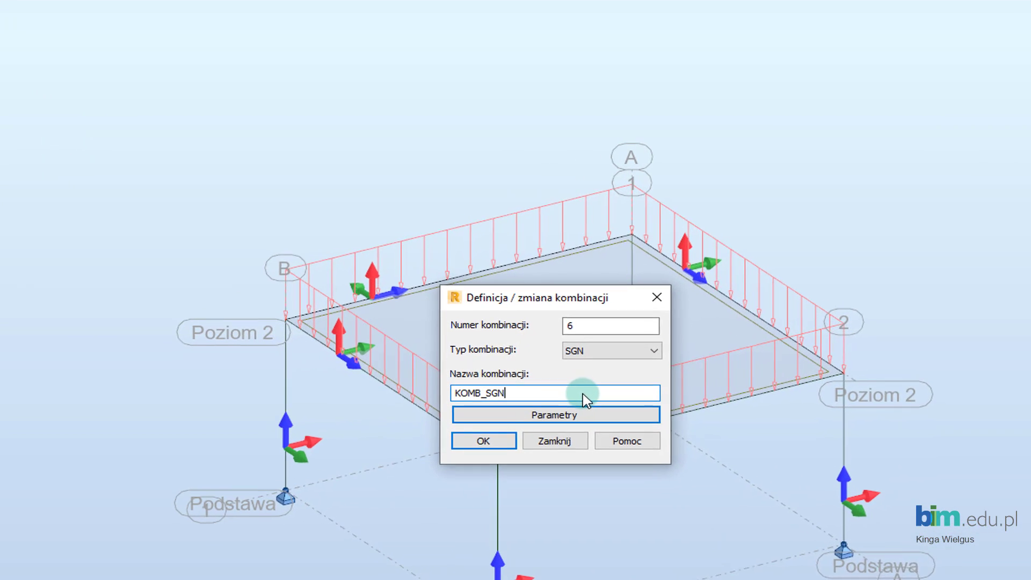
left_click(491, 445)
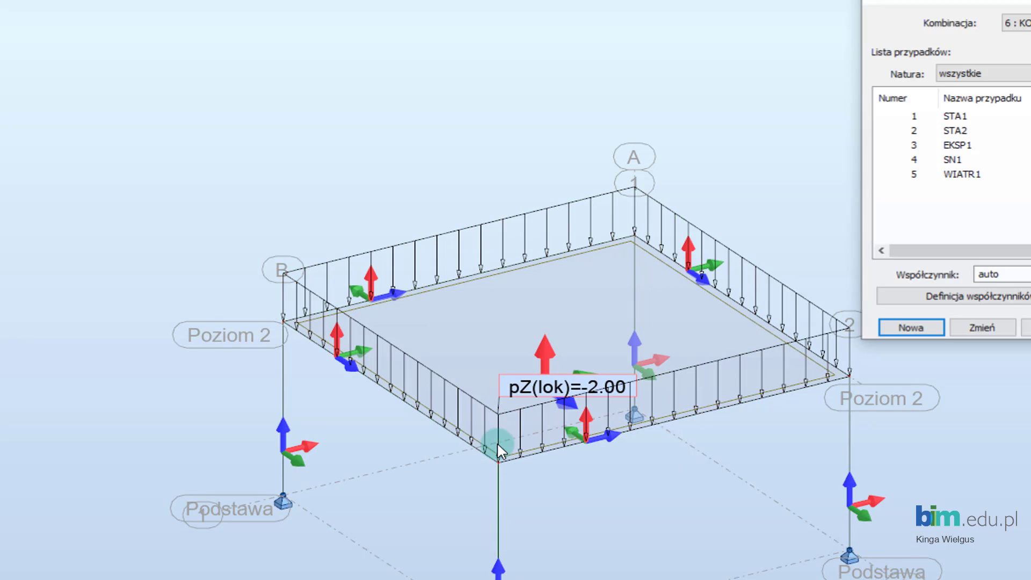
Add all five load cases, STA1, STA2, EKSP1, SN1 and WIATR1, to KOMB_SGN with automatic factors and apply the combination.
left_click_drag(919, 1, 189, 59)
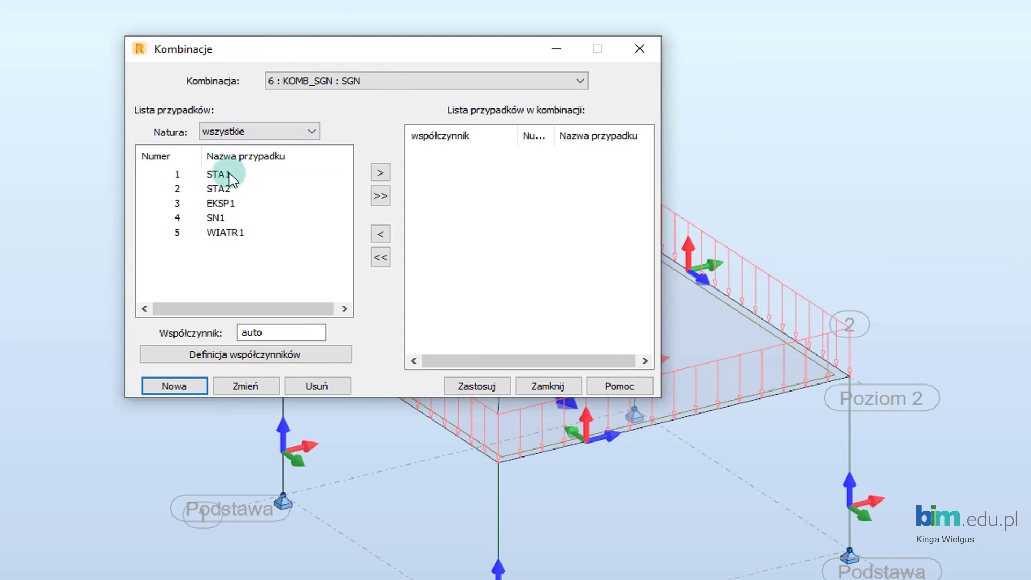
left_click(173, 174)
left_click(178, 236, "shift")
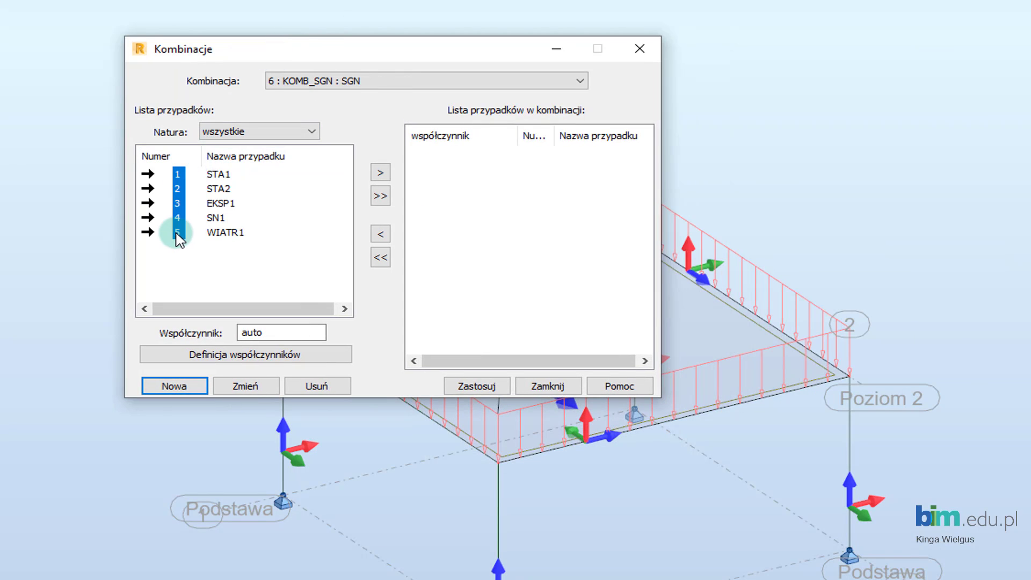
left_click(207, 211)
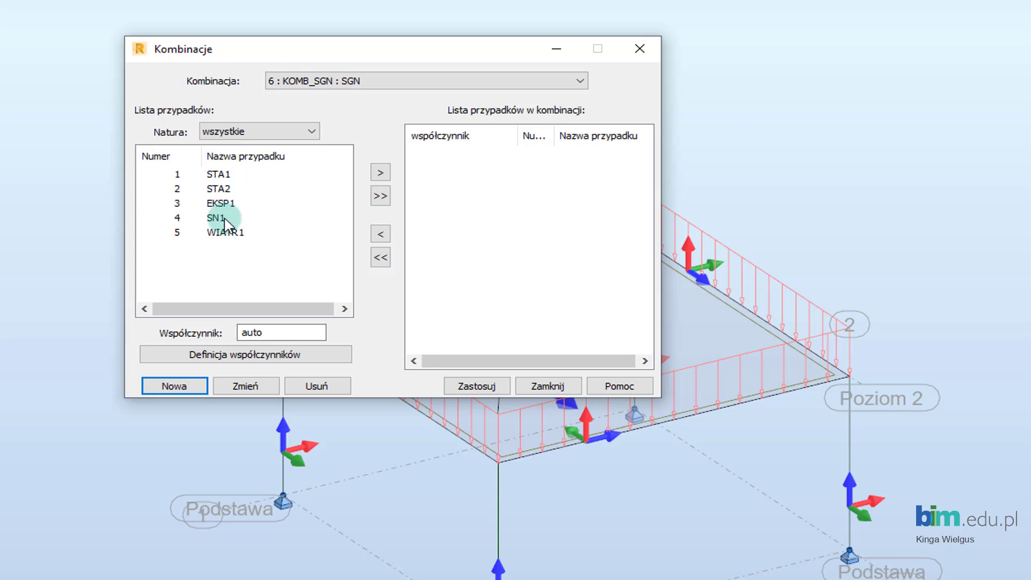
left_click(380, 197)
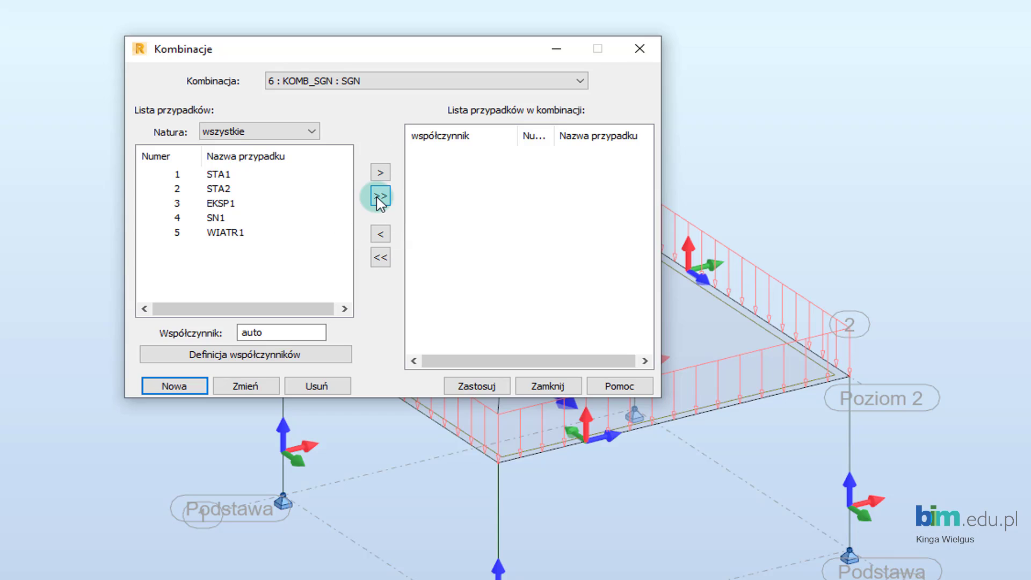
left_click(379, 197)
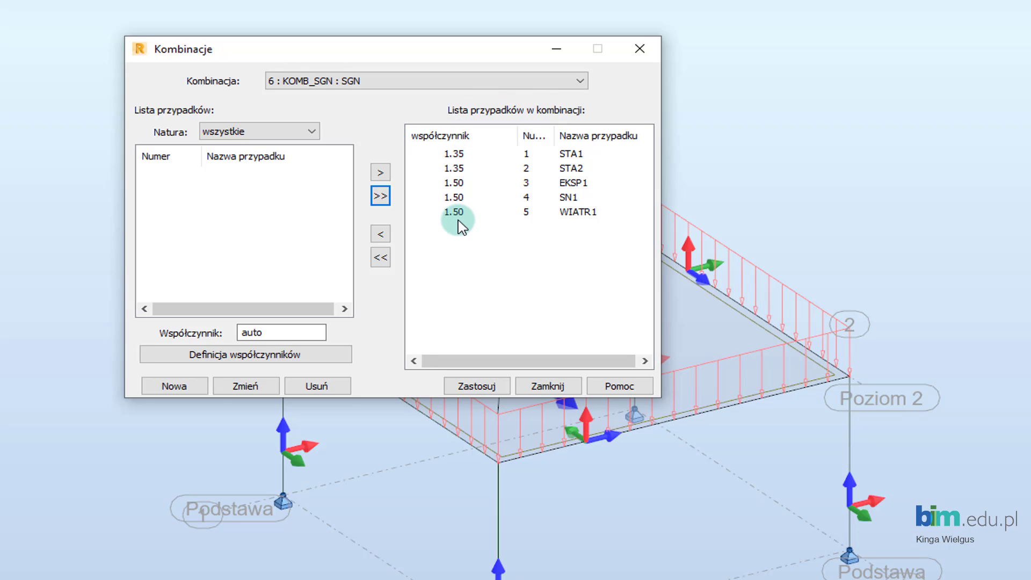
left_click(473, 386)
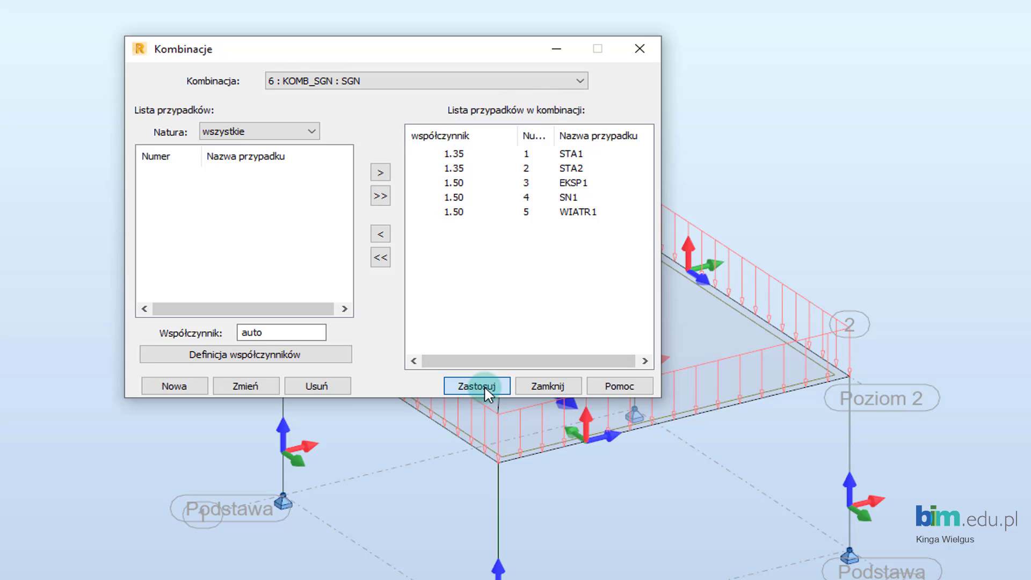
Create manual load combination 7 of type SGU, named KOMB_SGU.
left_click(185, 389)
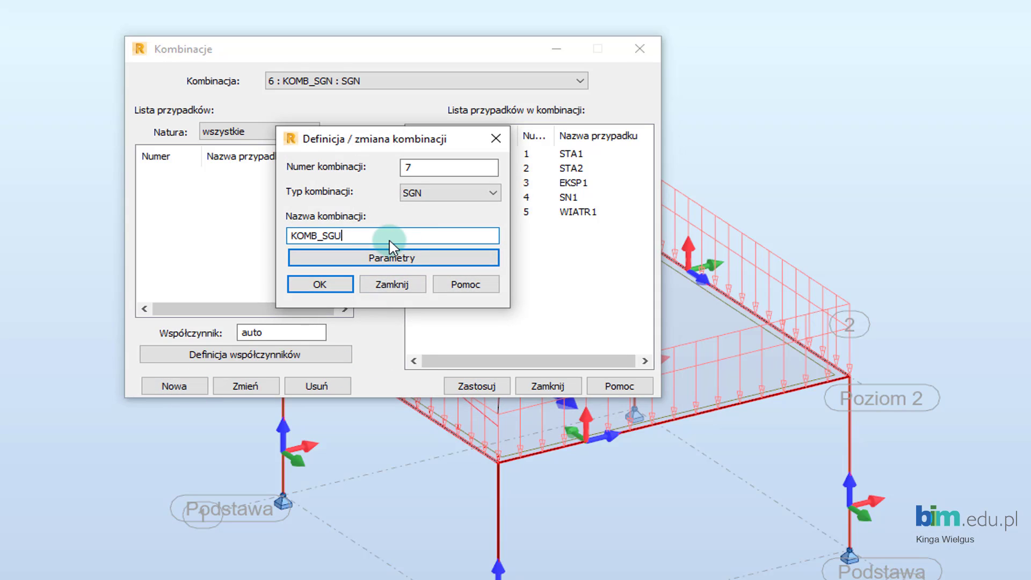
left_click(488, 192)
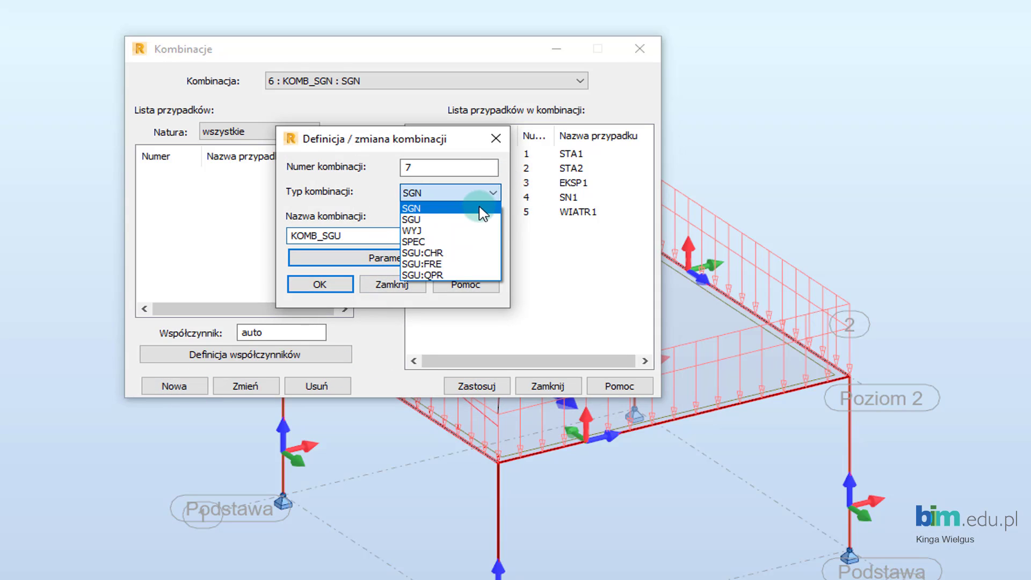
left_click(449, 219)
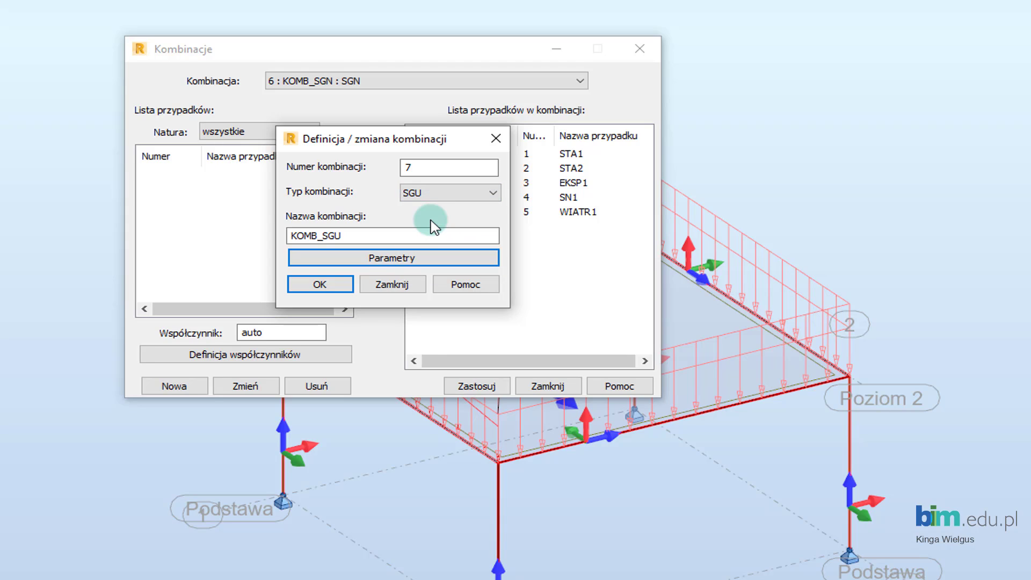
left_click(323, 285)
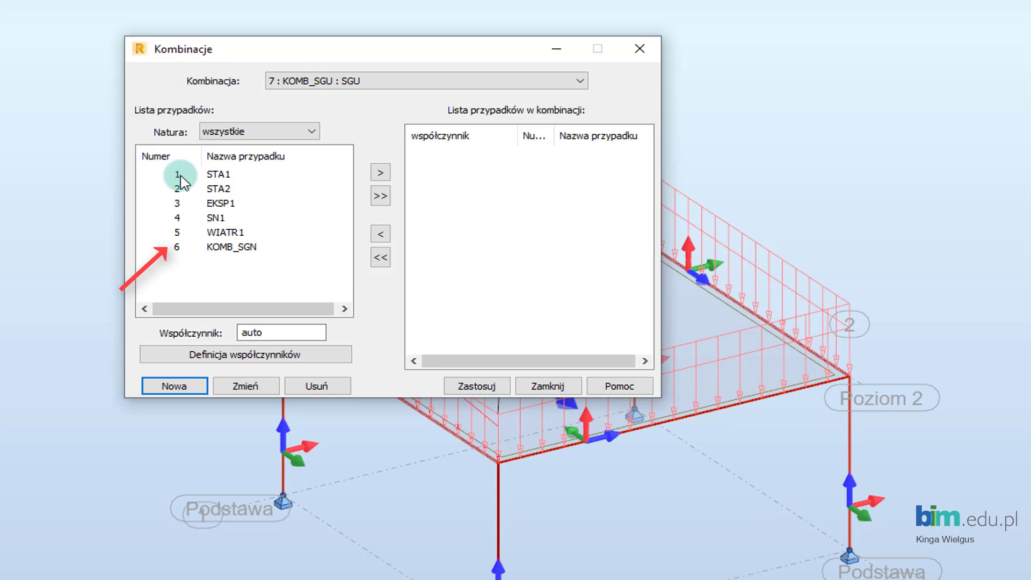
Add load cases 1 to 5, without KOMB_SGN, to KOMB_SGU with automatic factors, apply it and finish defining combinations.
left_click_drag(181, 180, 178, 232)
left_click(380, 173)
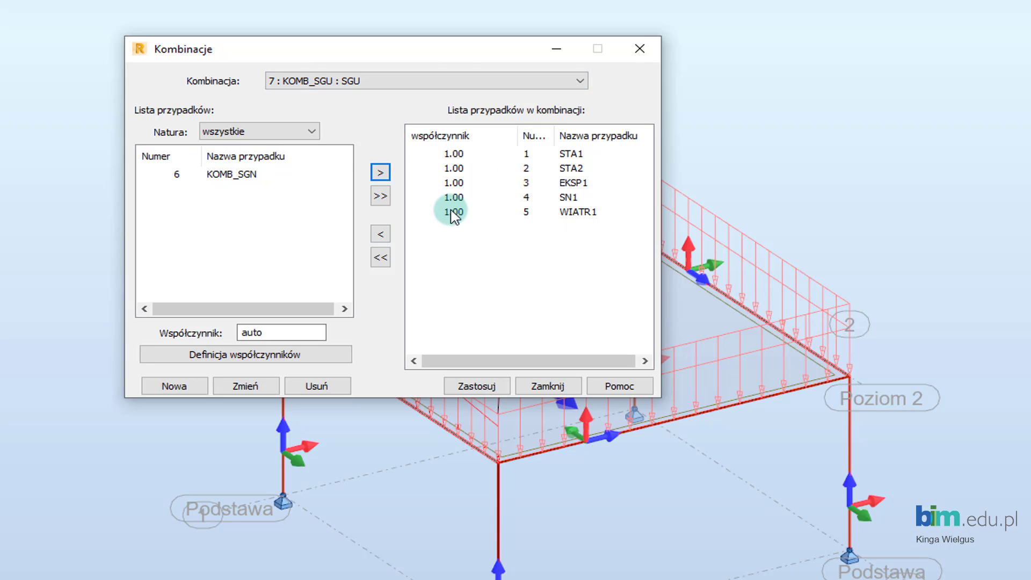
left_click(491, 389)
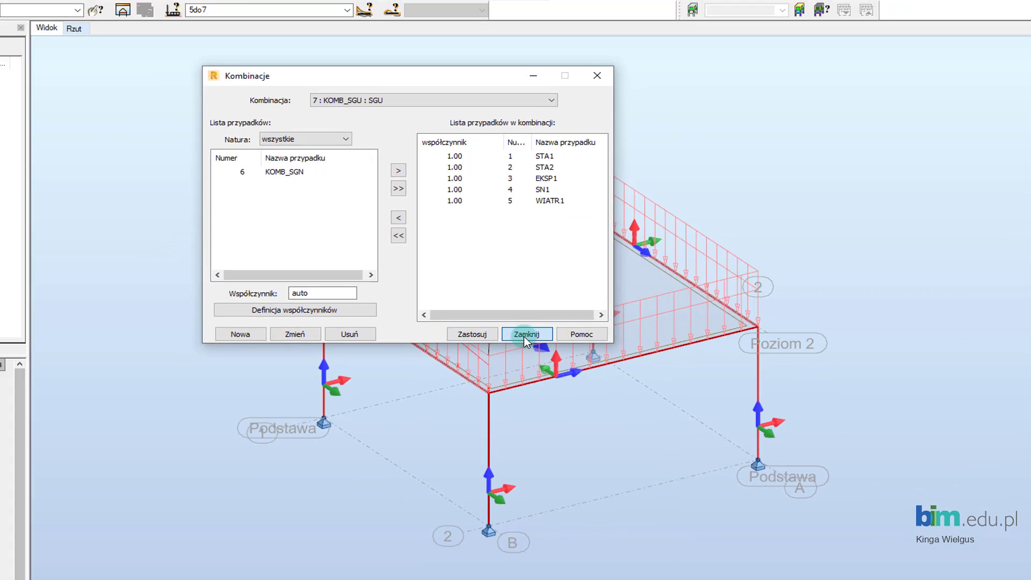
left_click(548, 386)
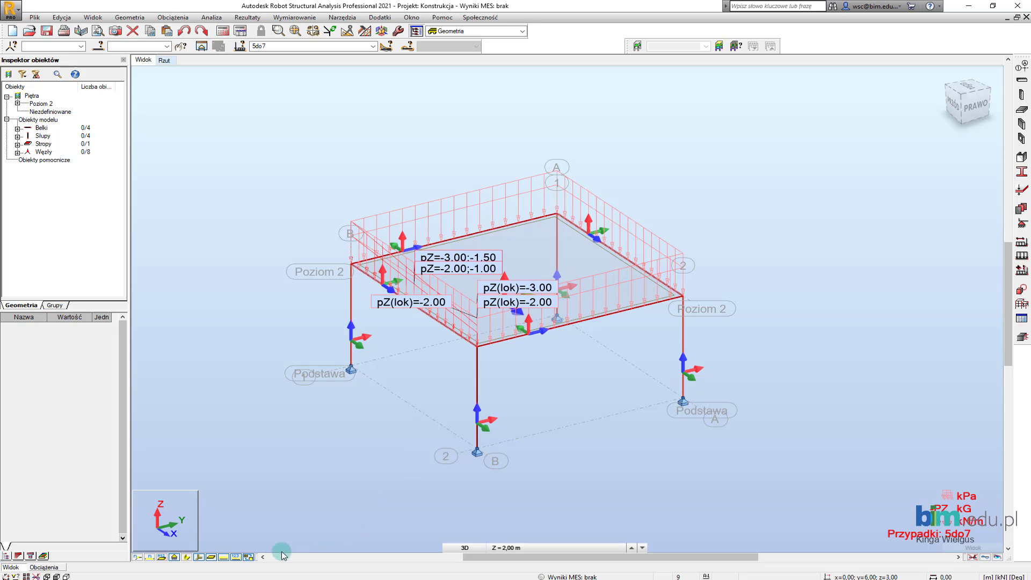
Hide the load symbols and the local coordinate systems in the 3D view.
left_click(224, 557)
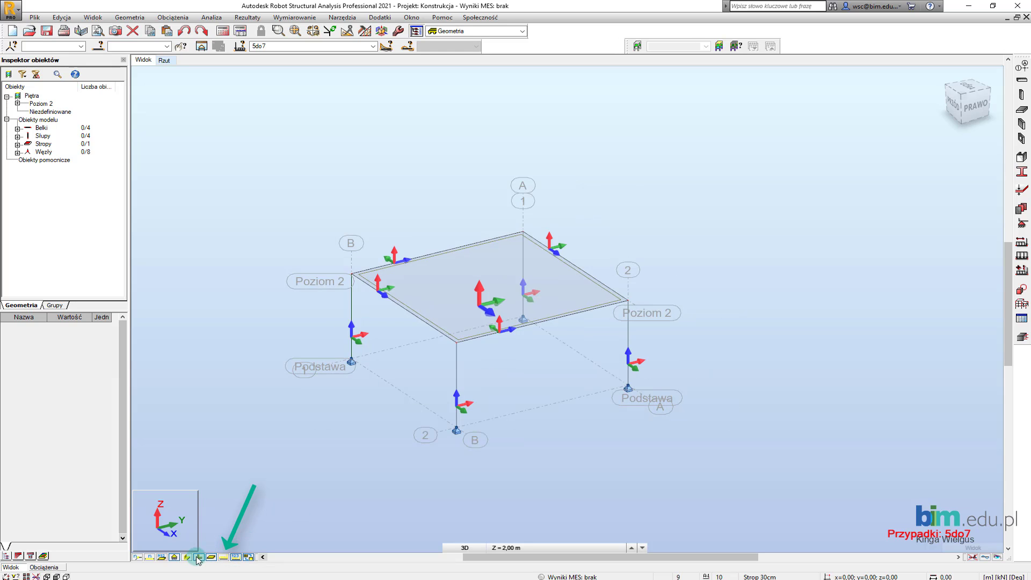
left_click(198, 558)
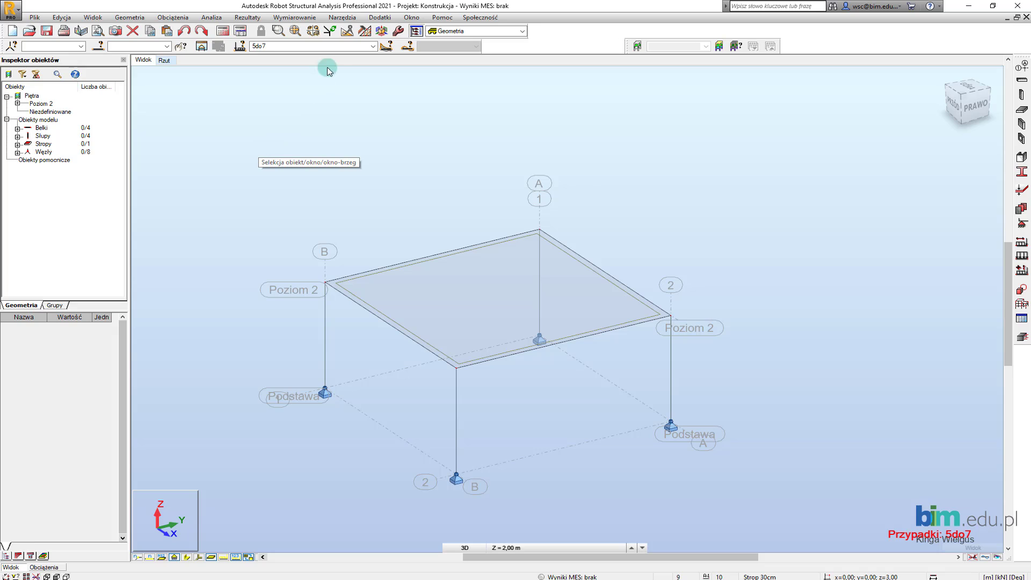
Run the structural calculations for the whole model with the current mesh generation settings.
left_click(365, 32)
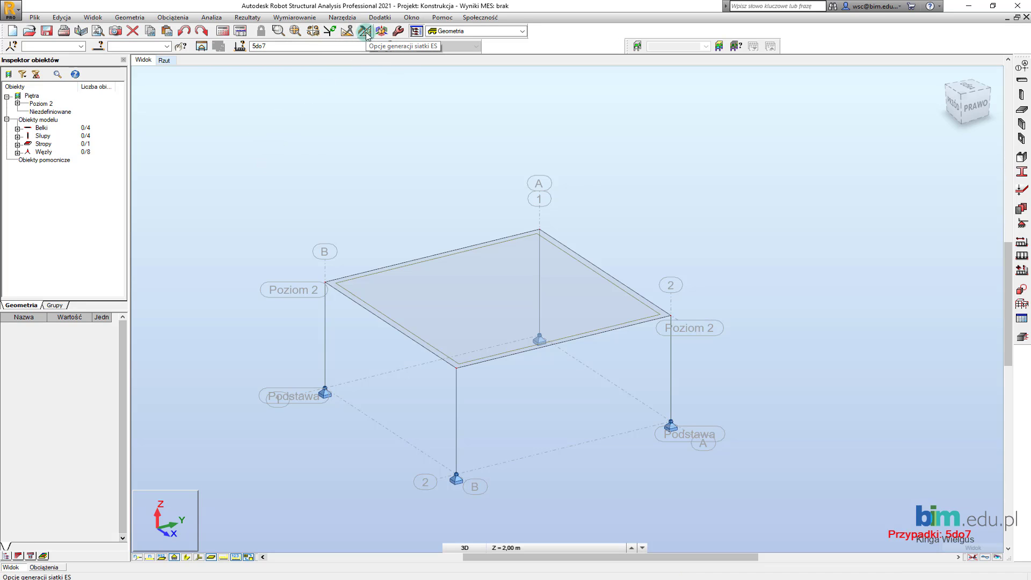
left_click(365, 34)
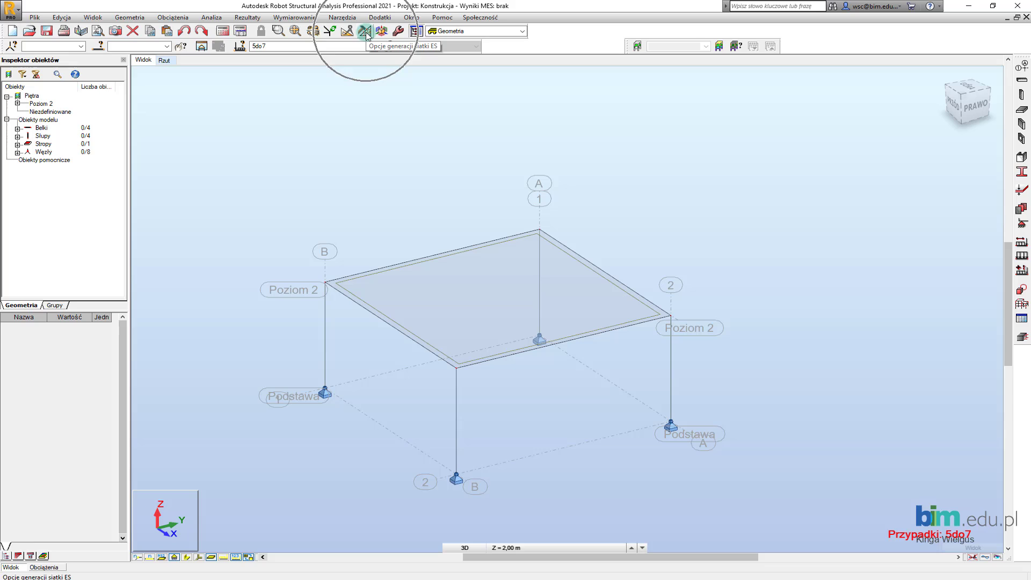
left_click(223, 32)
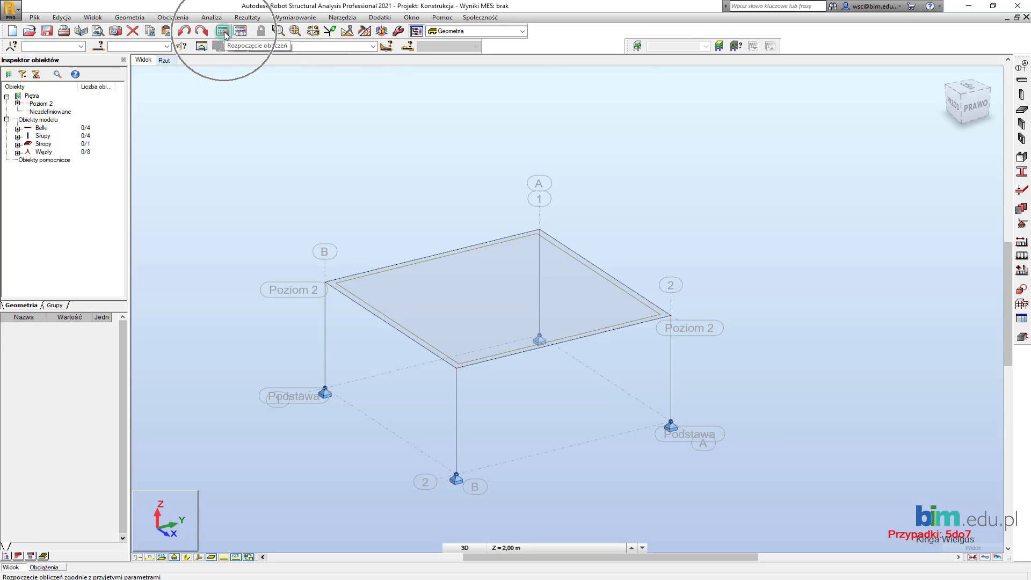
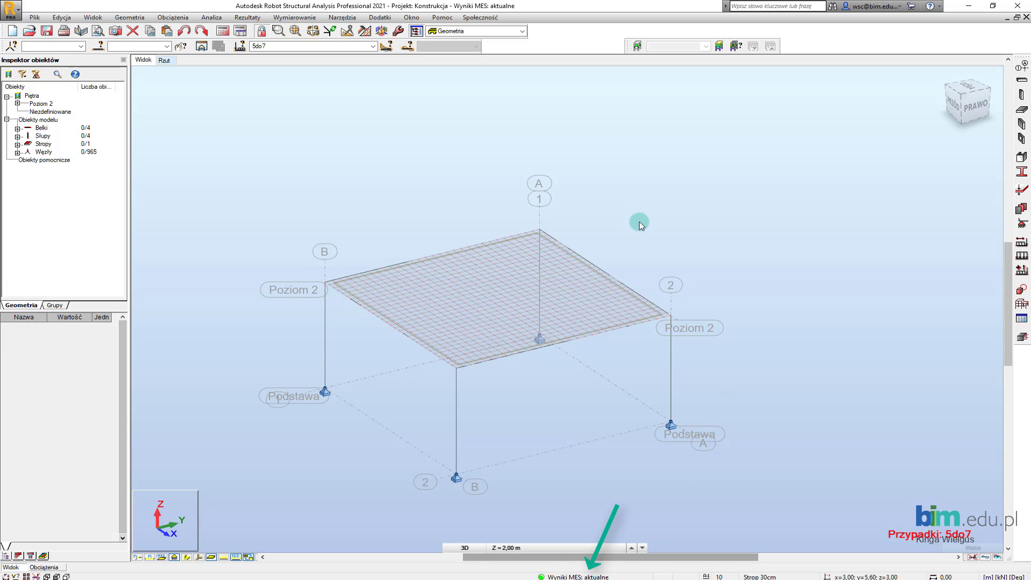
Switch the workspace layout from Geometria to Rezultaty - wykresy to work with the result diagrams.
middle_click_drag(640, 223, 654, 211)
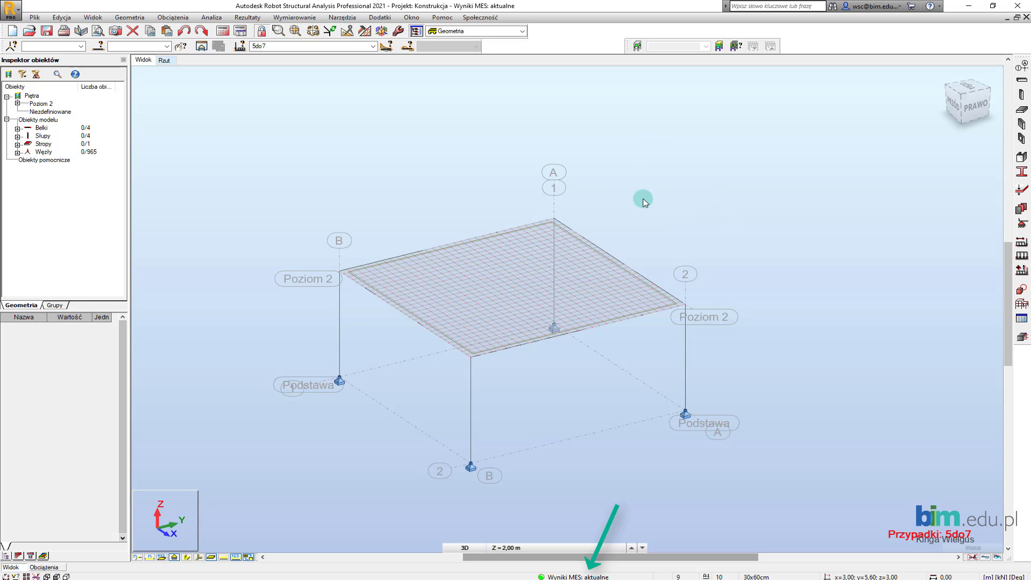
left_click(522, 32)
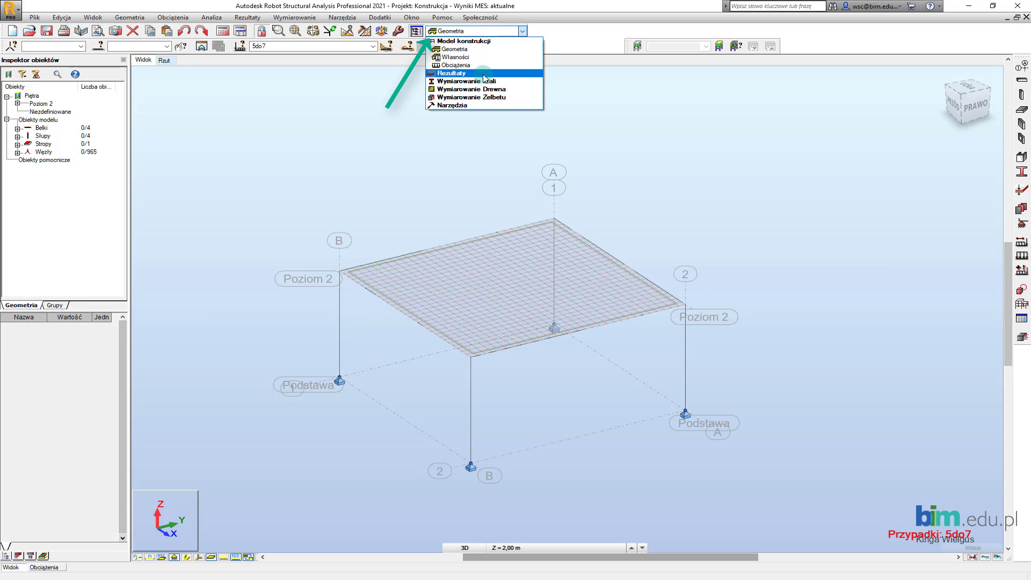
left_click(483, 74)
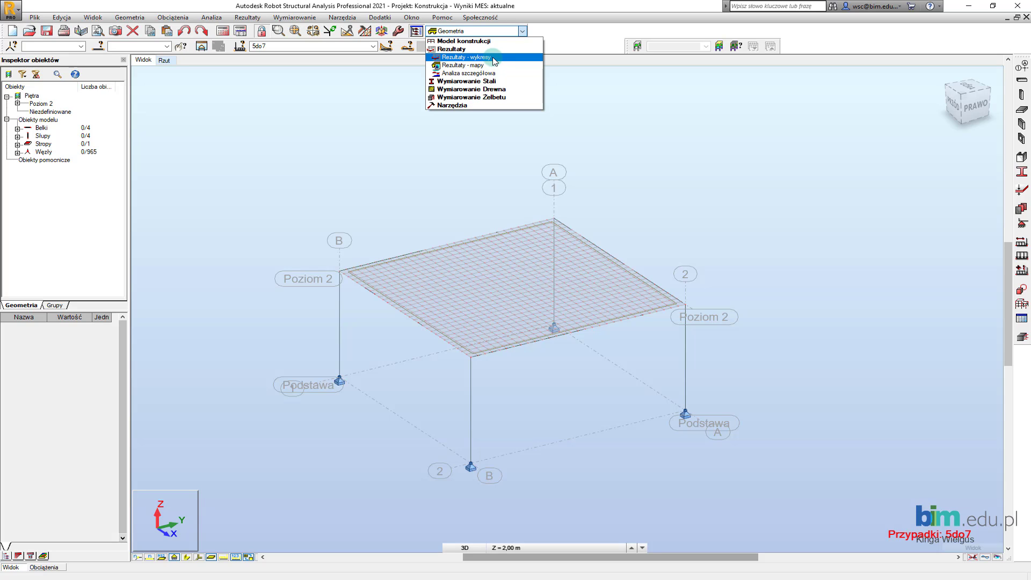
left_click(492, 58)
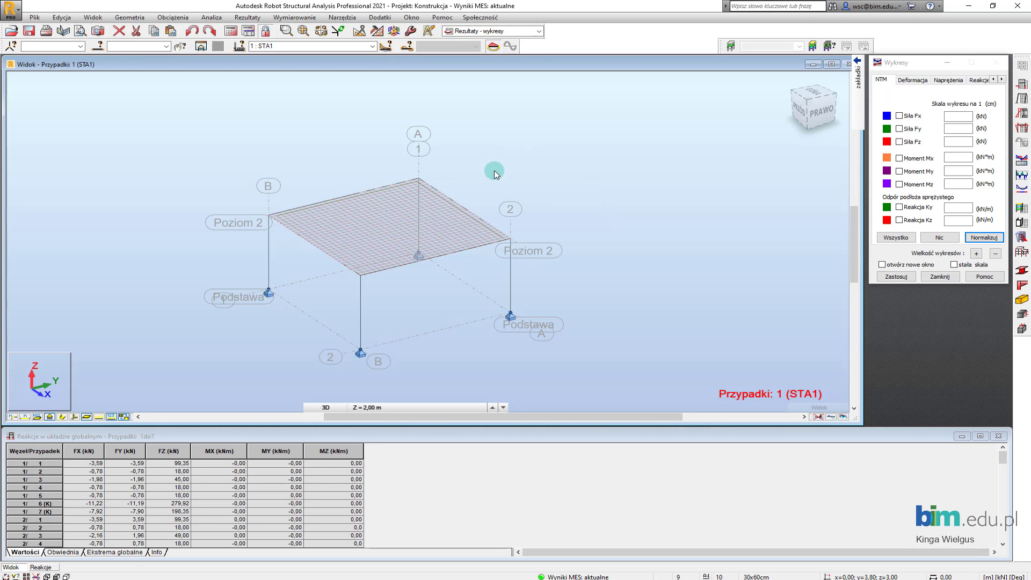
Switch the displayed load case to 7: KOMB_SGU and hide the finite element mesh on the slab.
left_click(373, 46)
left_click(301, 98)
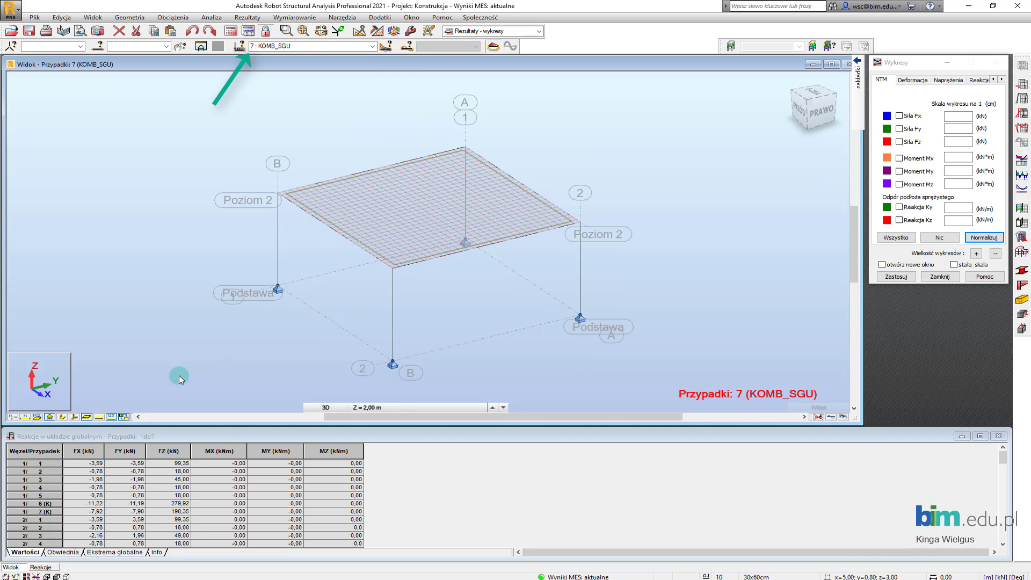
left_click(124, 417)
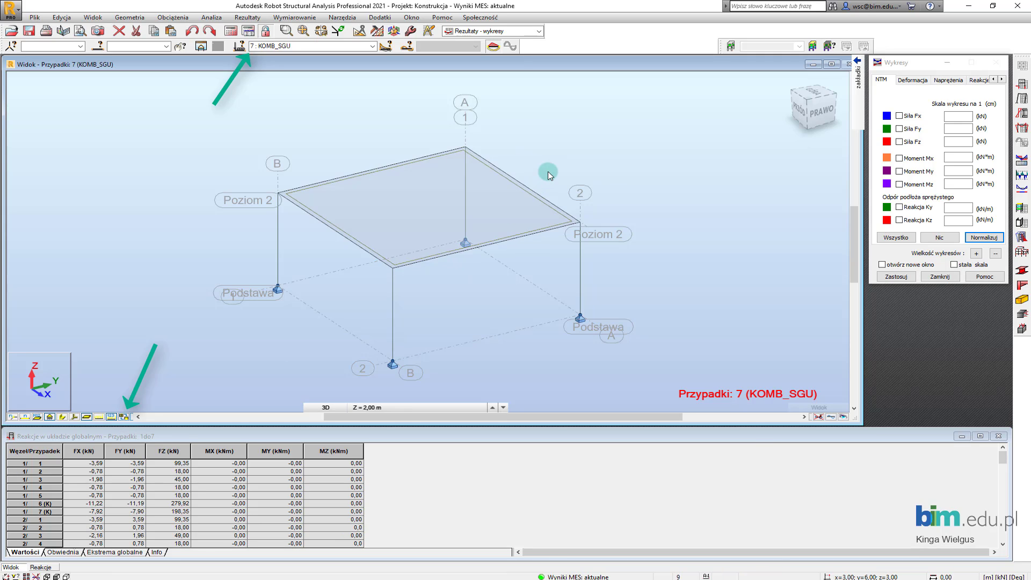
middle_click_drag(547, 171, 577, 181)
Display the structure's deformation diagram for the KOMB_SGU combination.
mouse_move(857, 75)
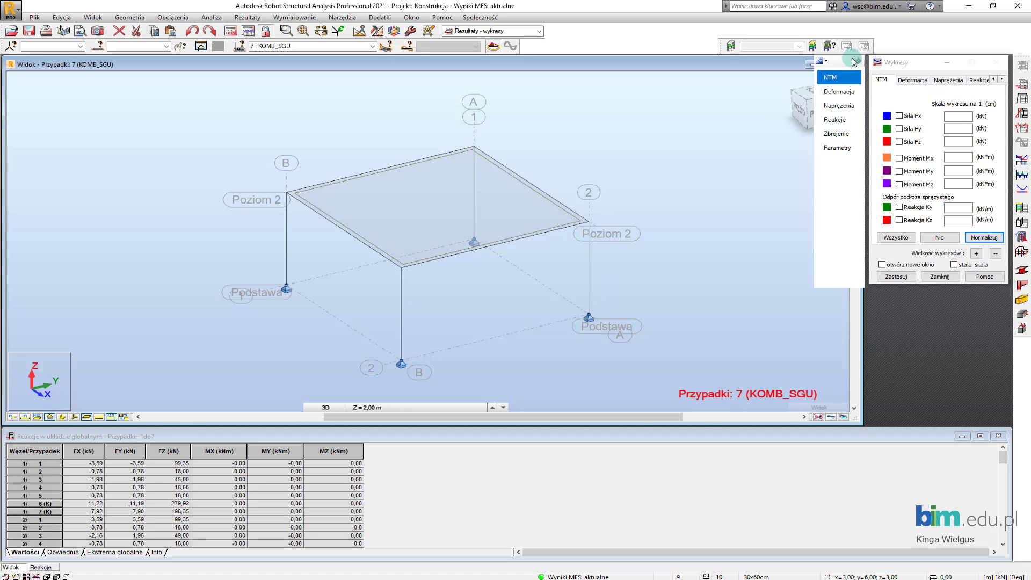
left_click(912, 79)
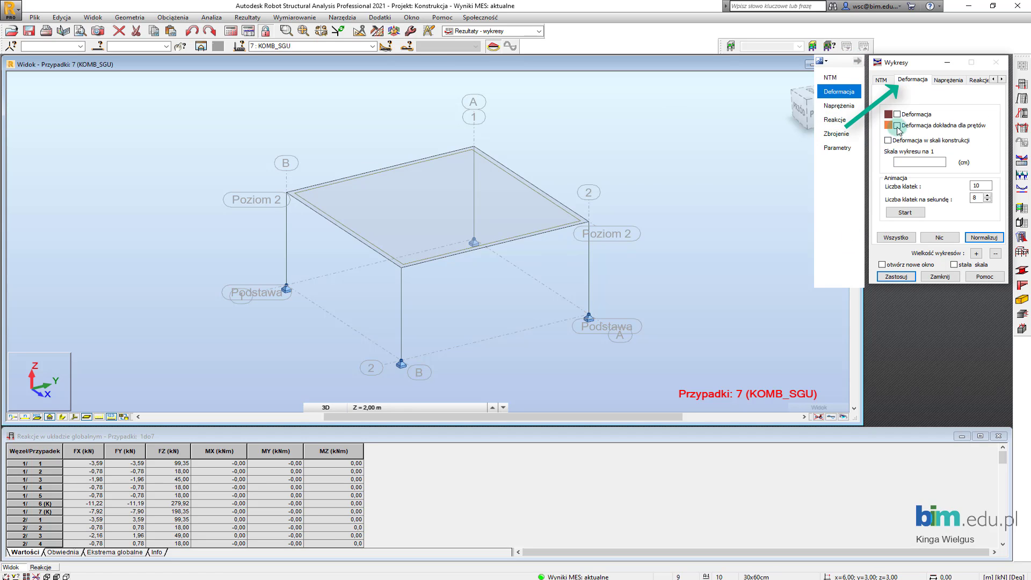
left_click(906, 277)
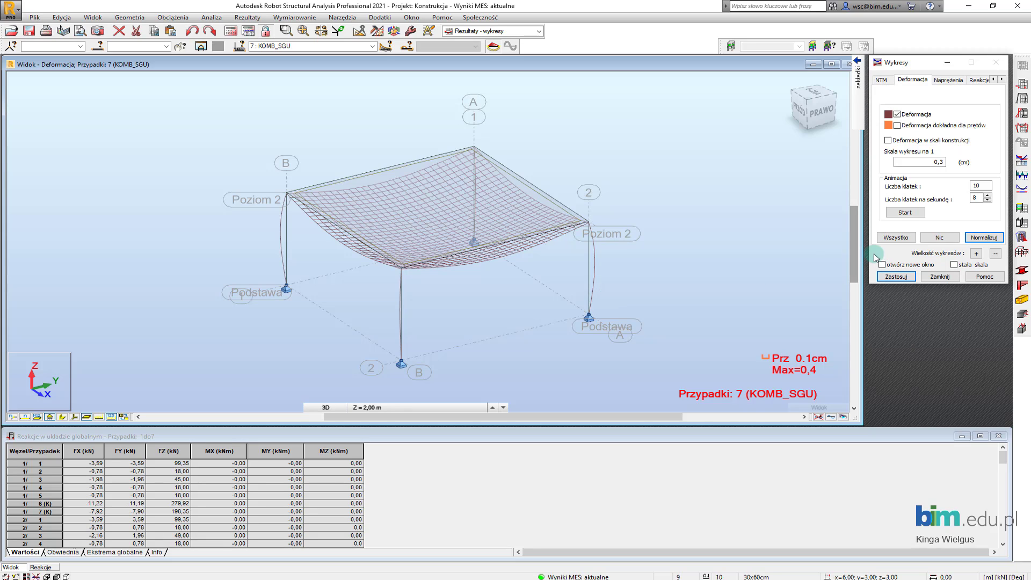
Label the deformation diagram with tags (karteczki) showing the local extreme values.
mouse_move(859, 104)
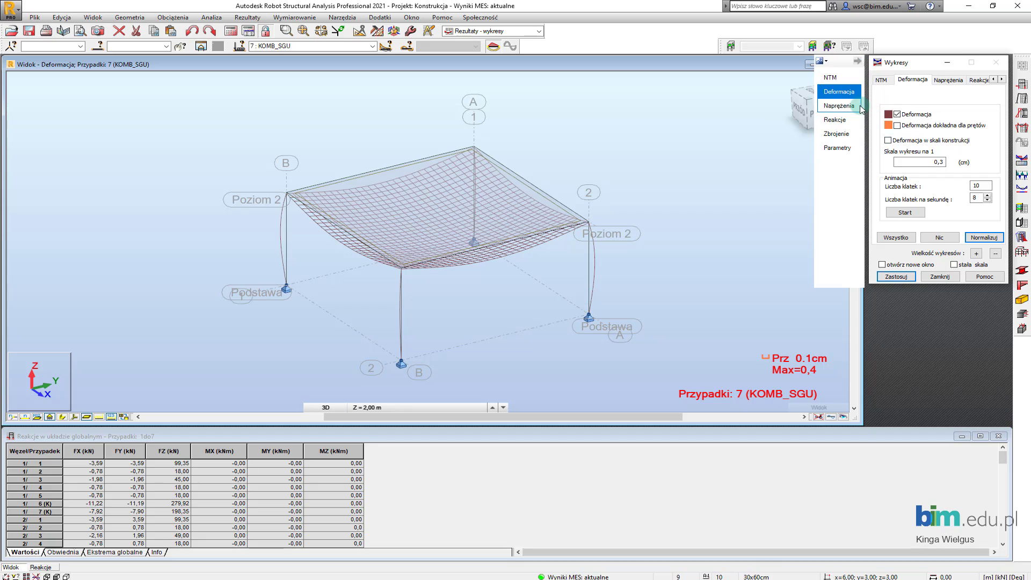
left_click(837, 147)
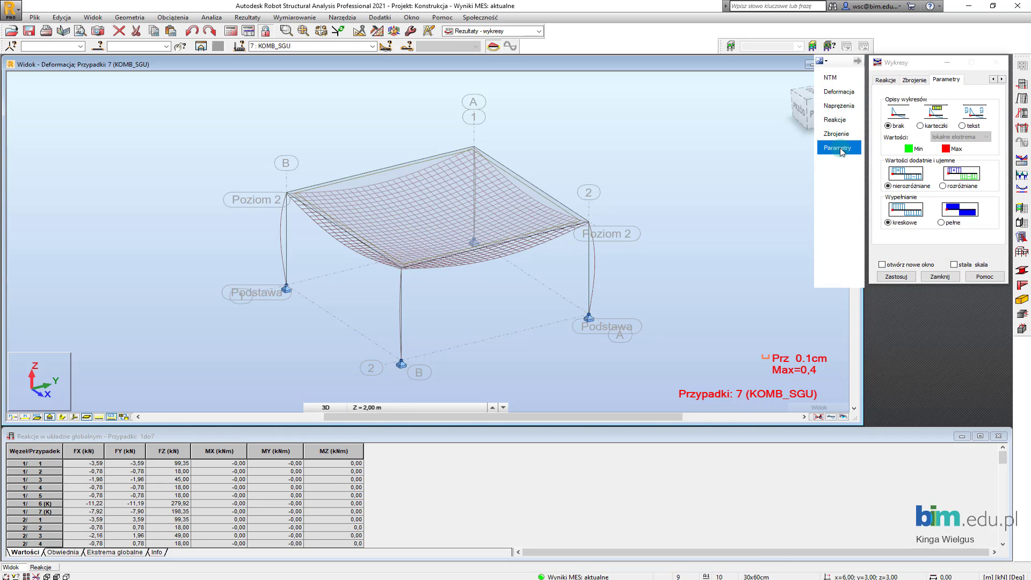
left_click(919, 126)
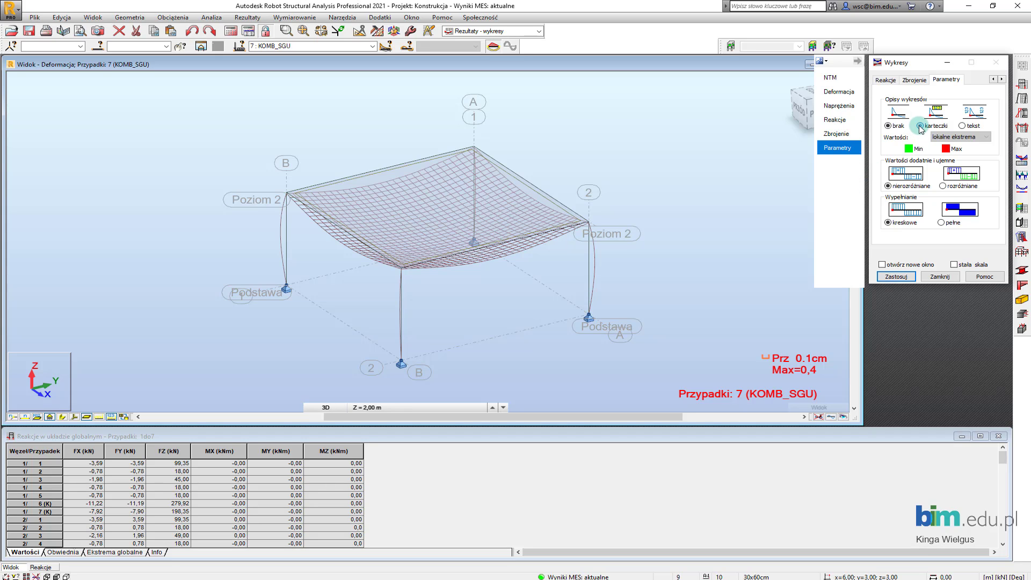
left_click(895, 277)
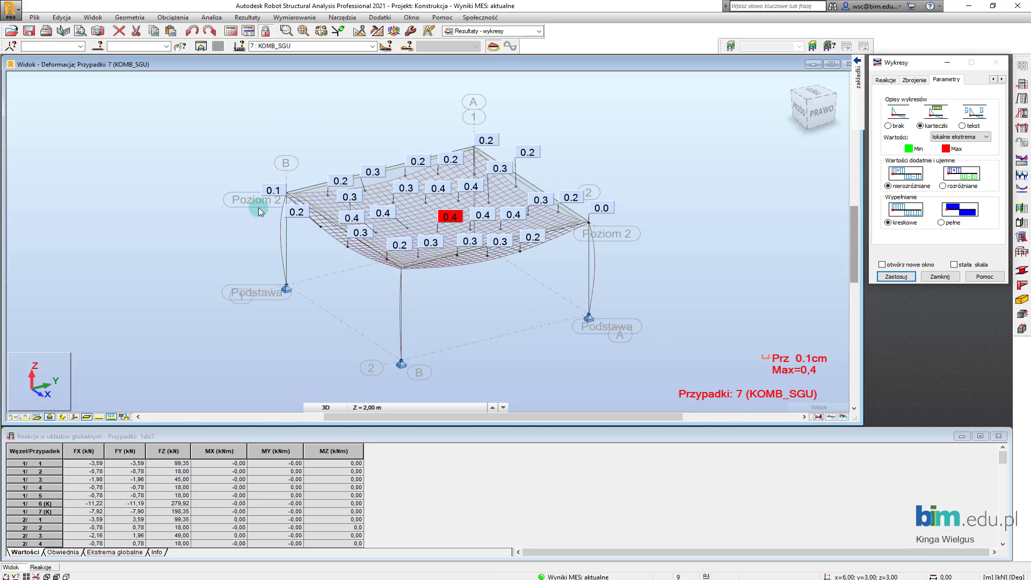
Set linear displacements to two decimal places in the job preferences, under the other units.
left_click(1001, 577)
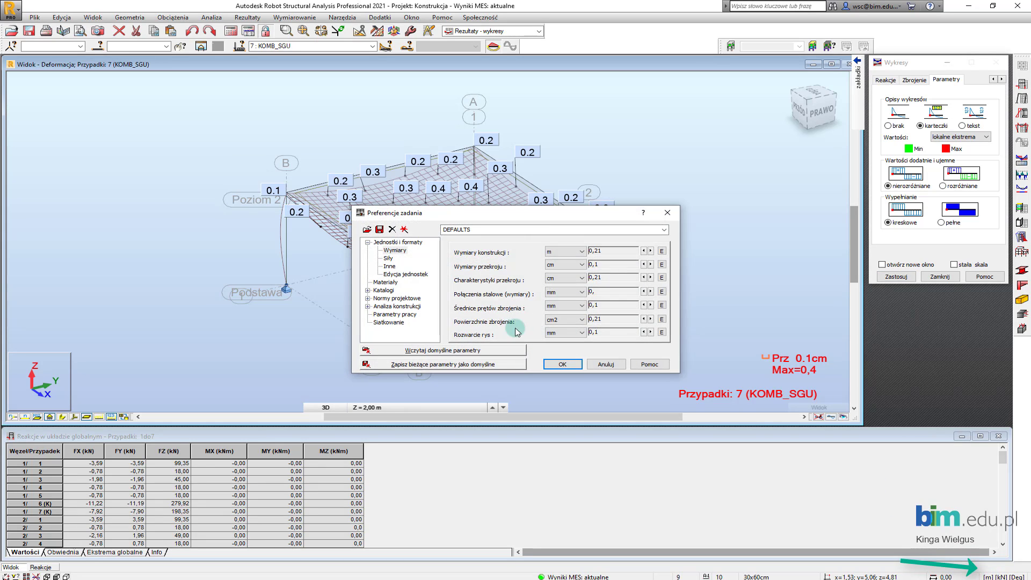
left_click(390, 266)
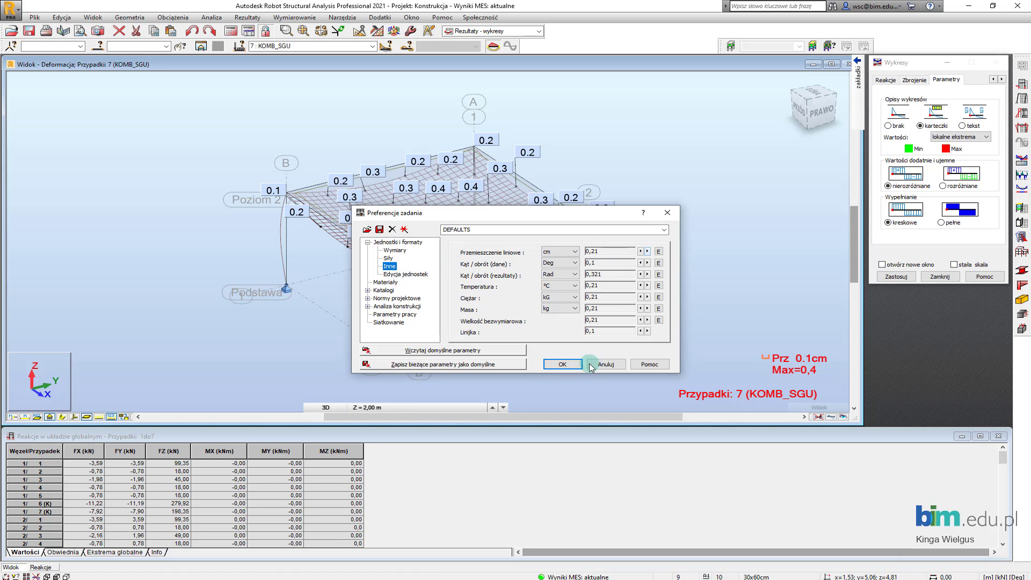
left_click(565, 365)
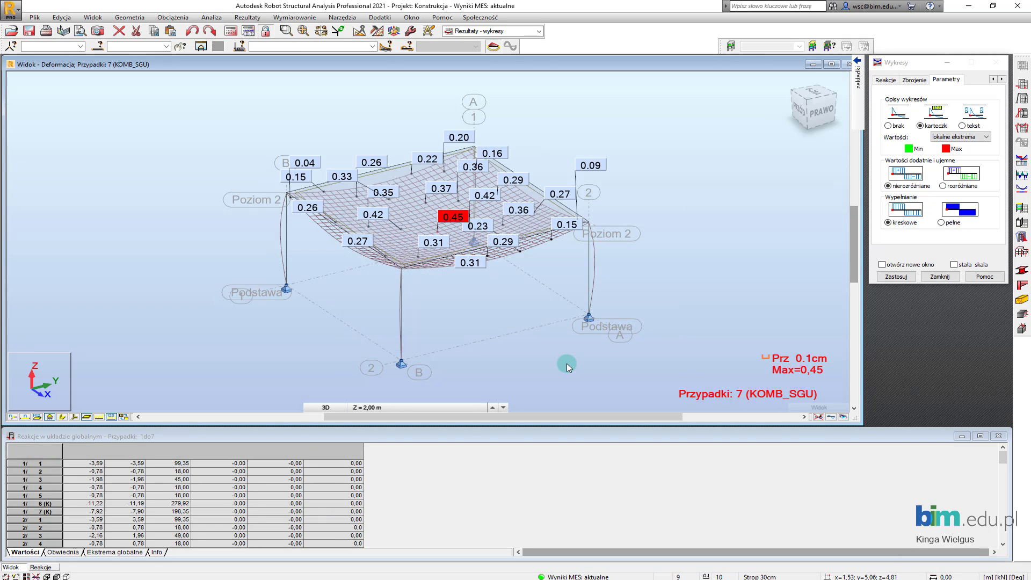
scroll(401, 193, "up", 2)
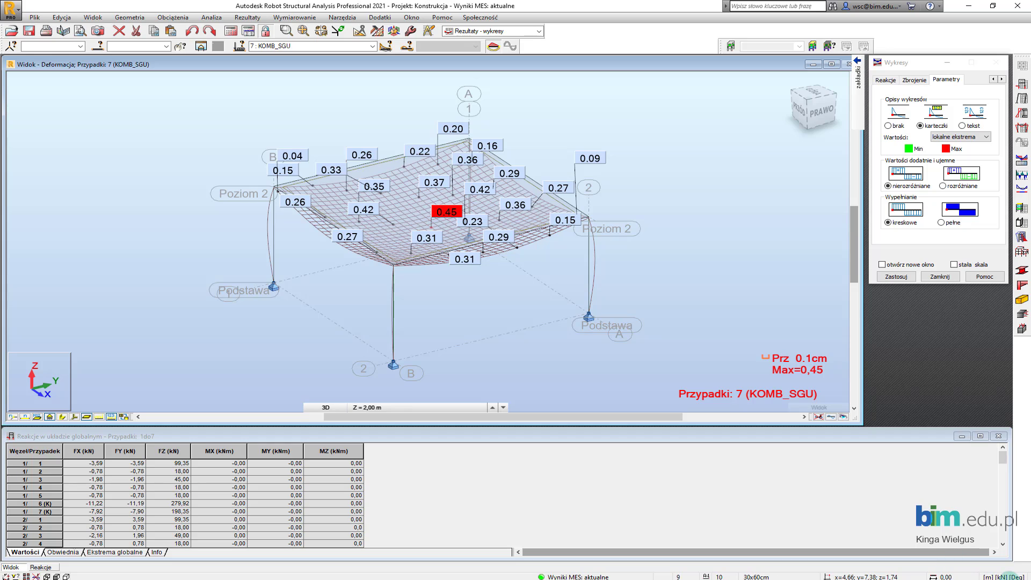
Check the linear displacement unit in the job preferences and leave them without changes.
left_click(1009, 574)
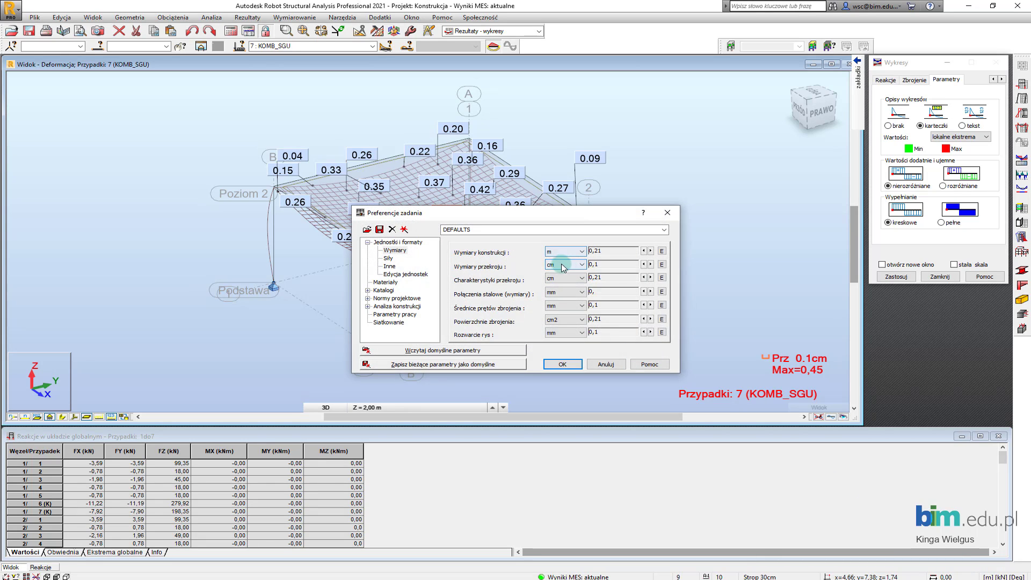
left_click(389, 266)
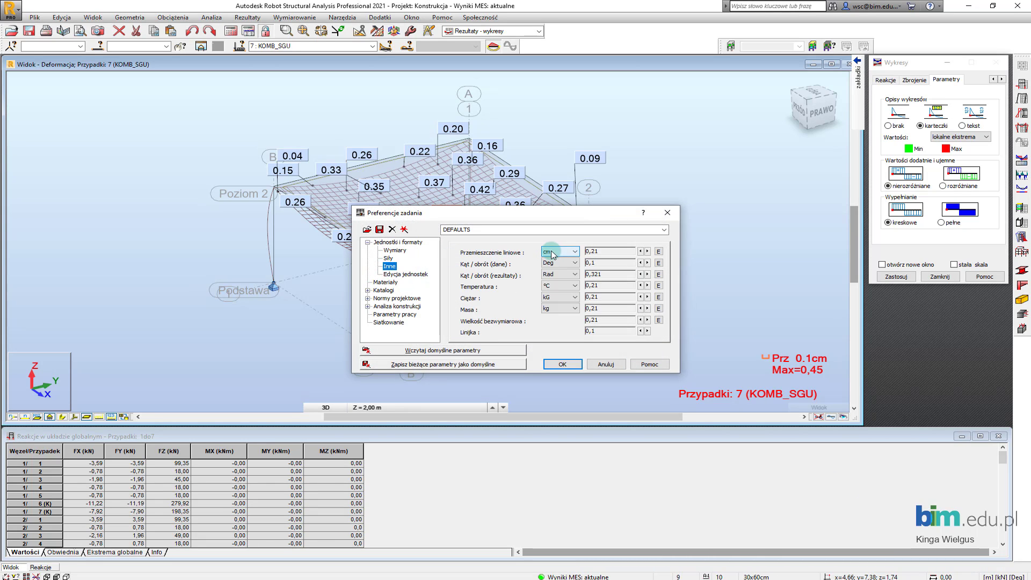
left_click(667, 213)
Turn off the deformation diagram and display the bending moment Mz diagram for the bars.
left_click(853, 121)
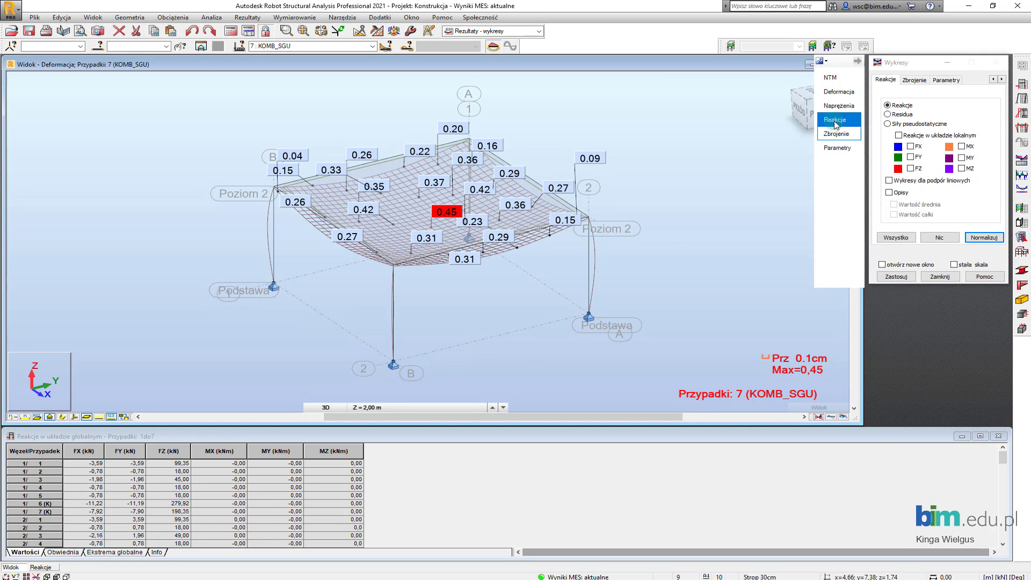
left_click(836, 133)
left_click(838, 92)
left_click(896, 114)
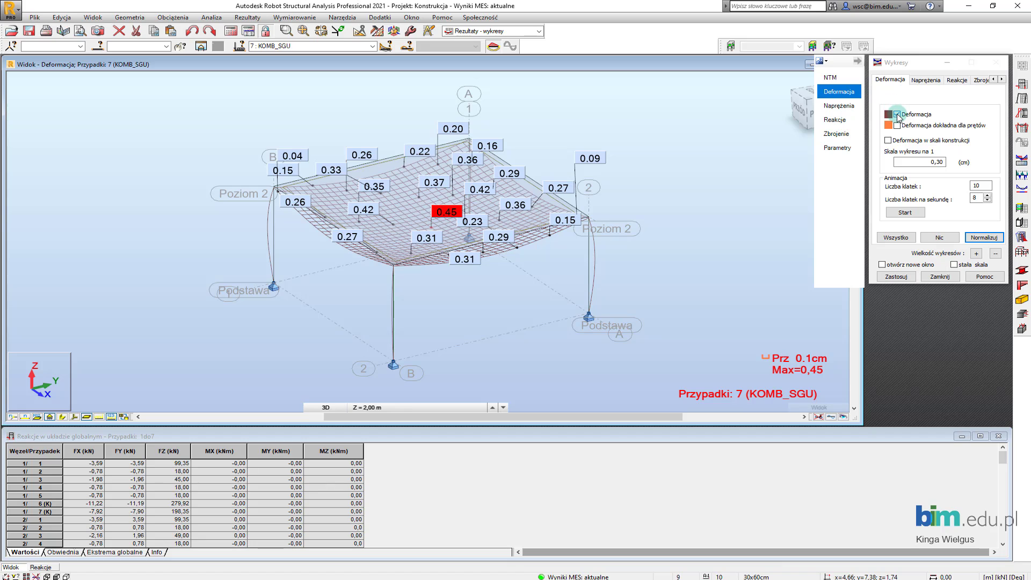
left_click(830, 77)
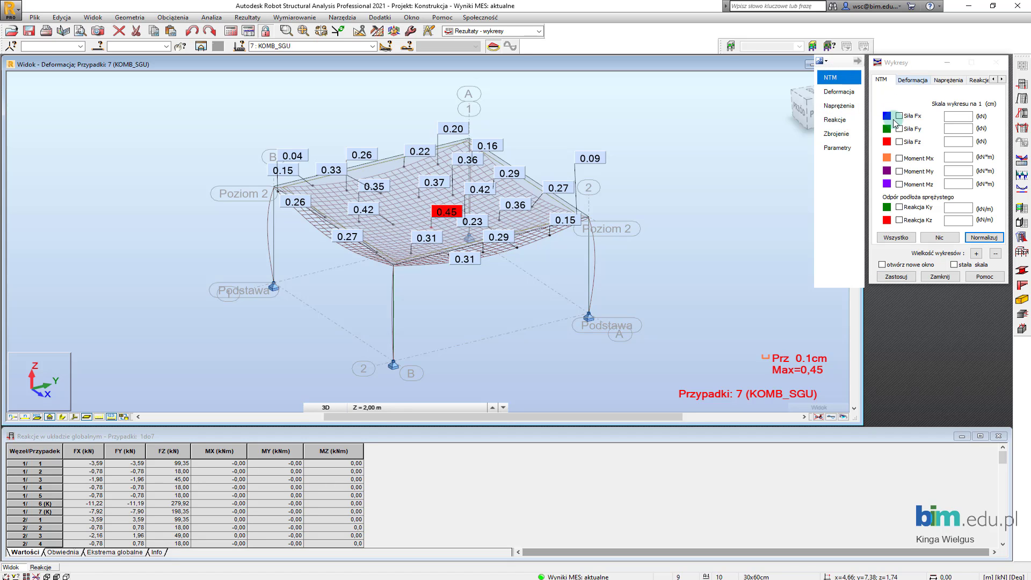
left_click(899, 185)
left_click(906, 277)
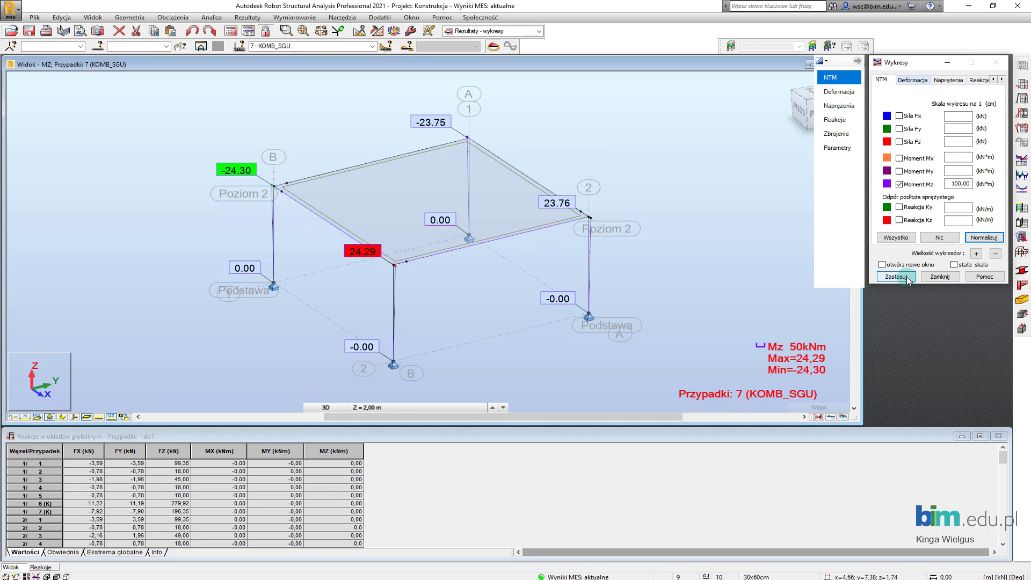
Normalize the scale of the Mz moment diagram on the columns.
middle_click_drag(320, 258, 362, 258, "shift")
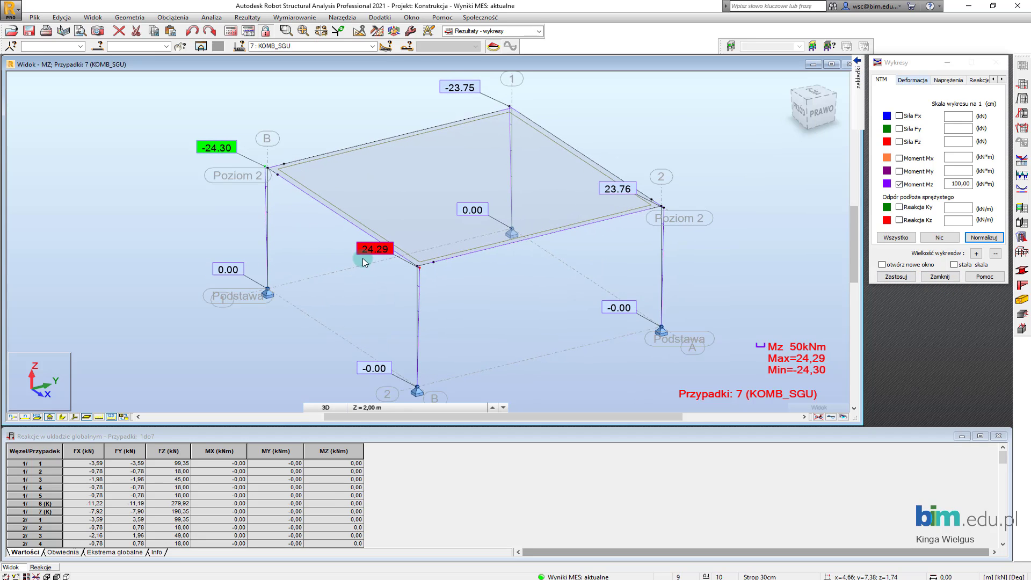
left_click(985, 238)
left_click(984, 238)
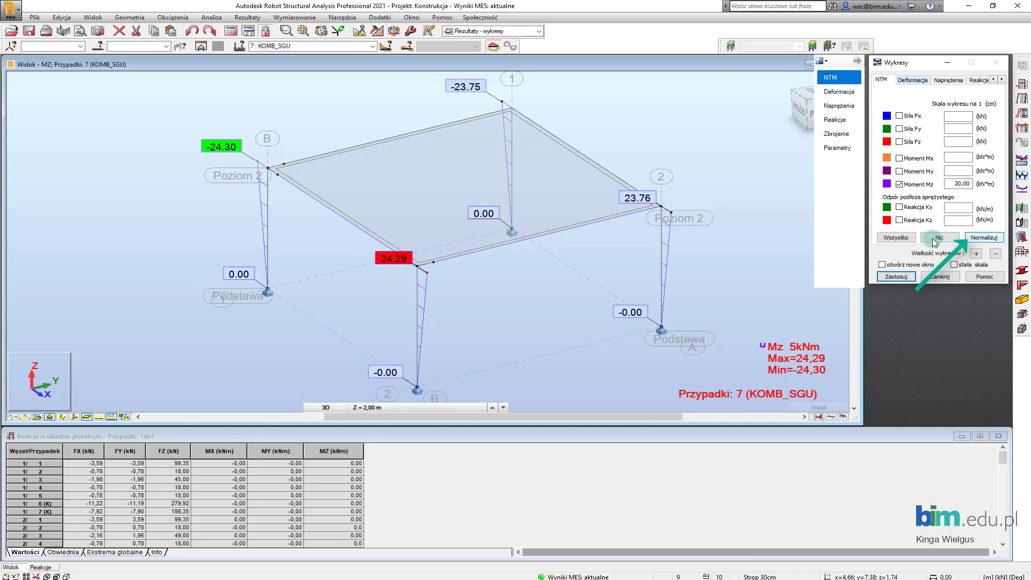
Format the Mz diagram with solid filling (pełne) and differentiated positive and negative values (rozróżniane).
left_click(837, 148)
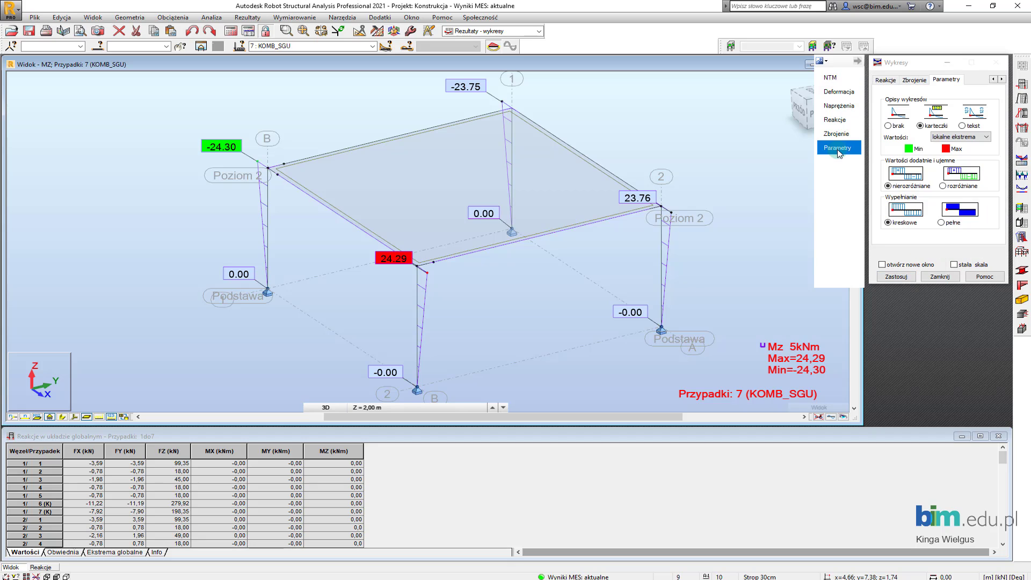
left_click(942, 222)
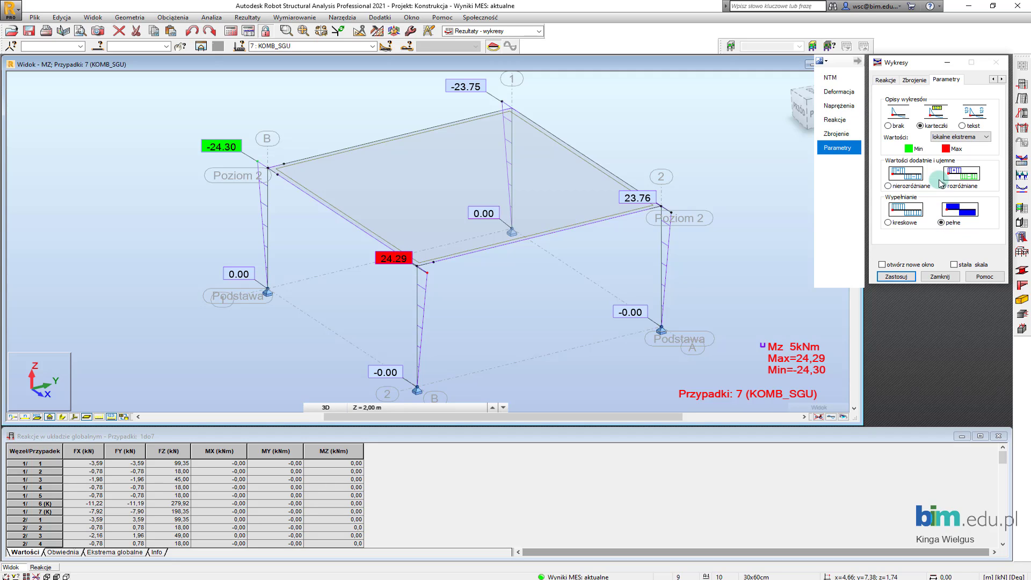
left_click(907, 277)
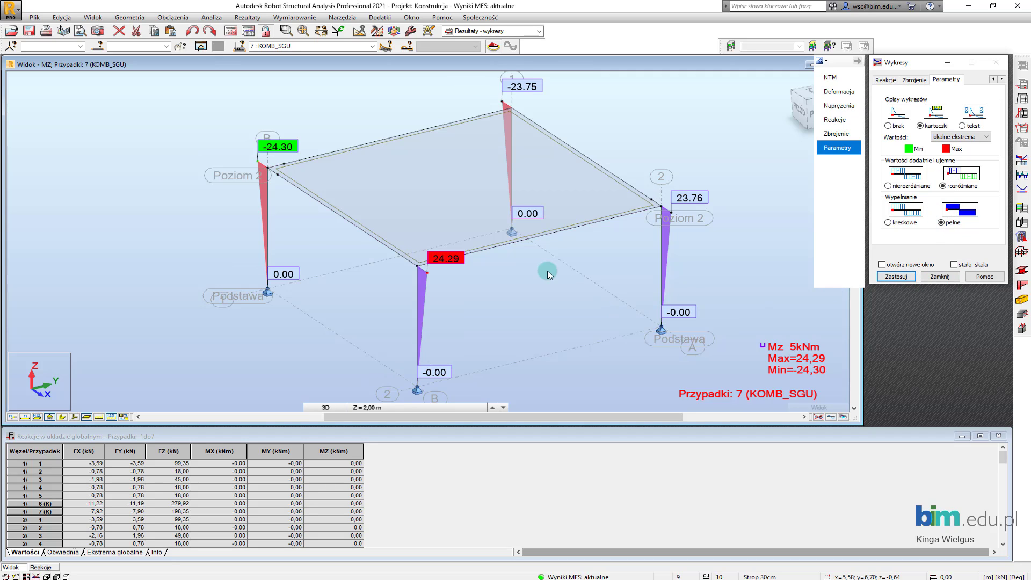
mouse_move(546, 270)
middle_mouse_down("shift")
mouse_move(505, 275)
mouse_move(561, 276)
mouse_move(535, 255)
middle_mouse_up("shift")
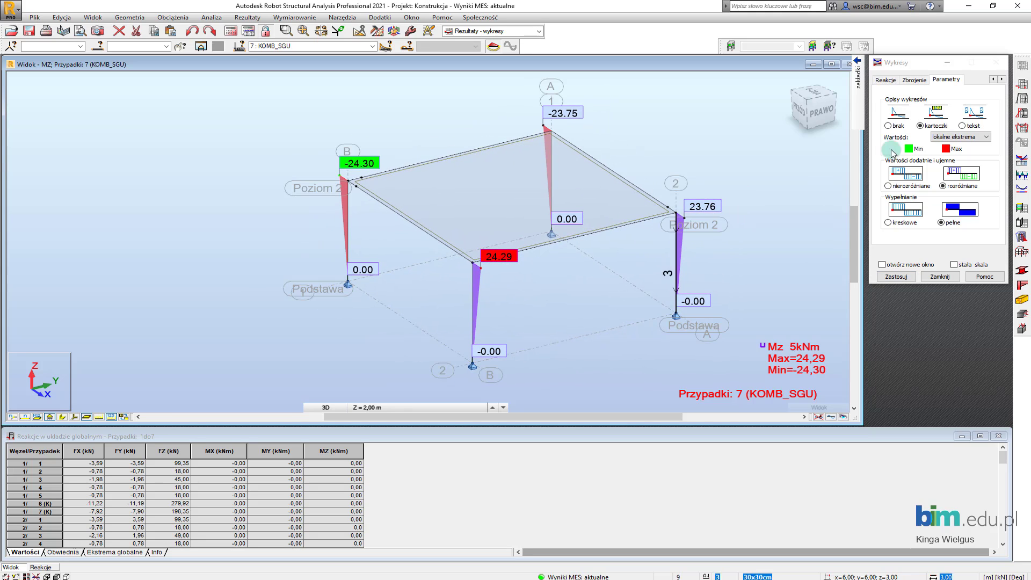
Turn off the Mz moment diagram and select the slab at its rear edge.
left_click(840, 85)
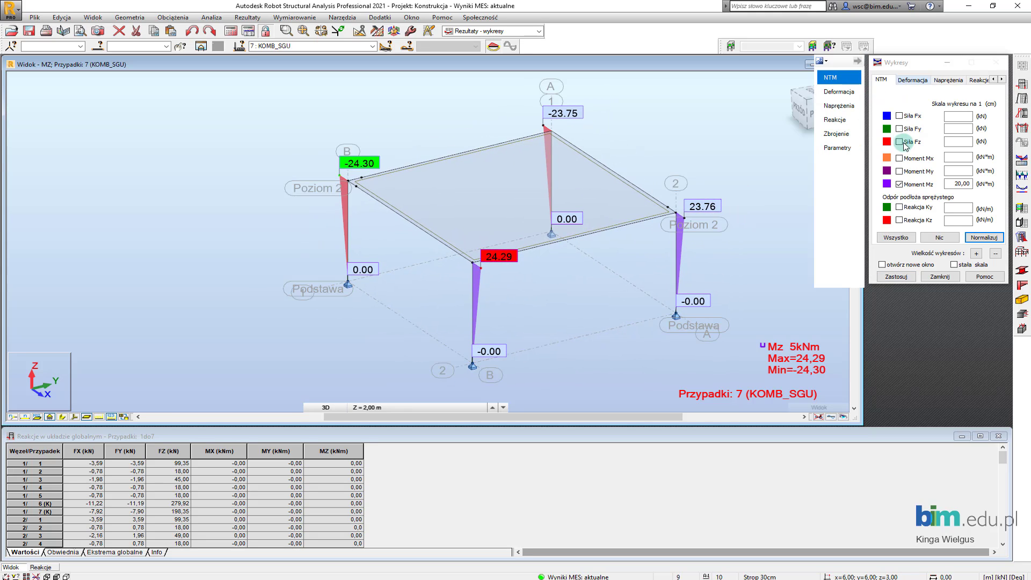
left_click(899, 184)
left_click(895, 276)
left_click(424, 151)
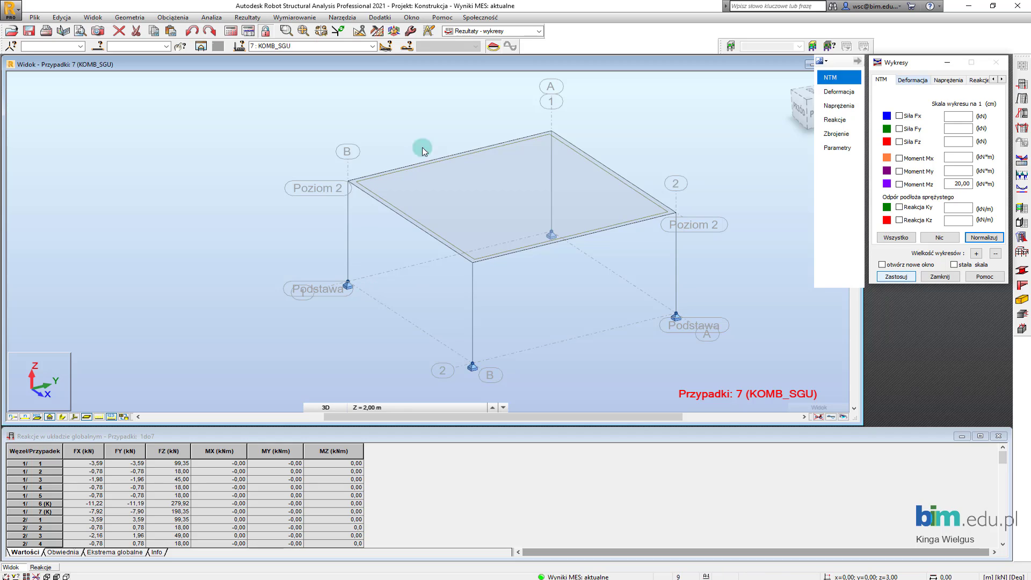
middle_click_drag(493, 181, 478, 198)
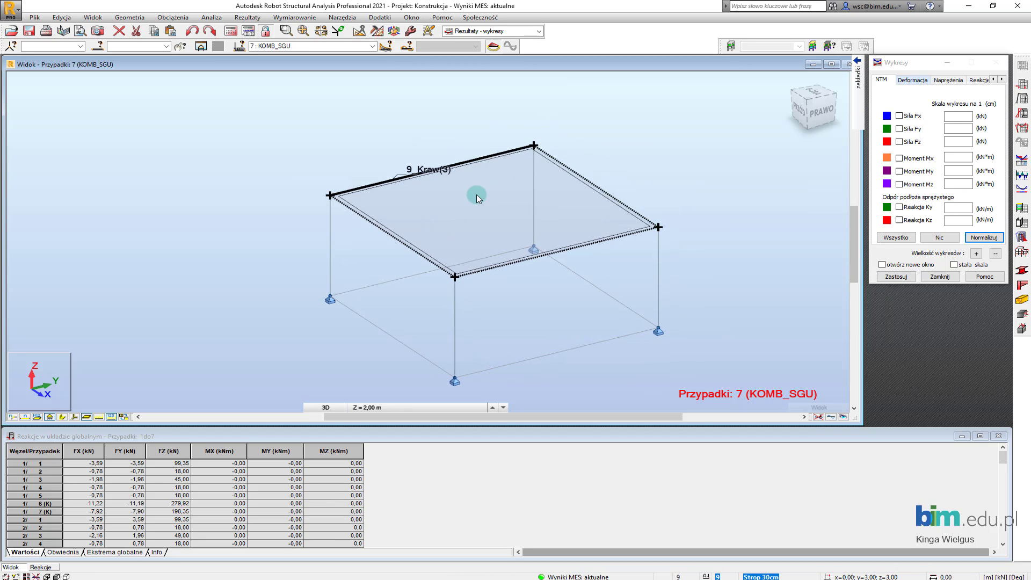
Switch the workspace layout to Rezultaty - mapy and display the slab's Mxy moment map.
left_click(538, 31)
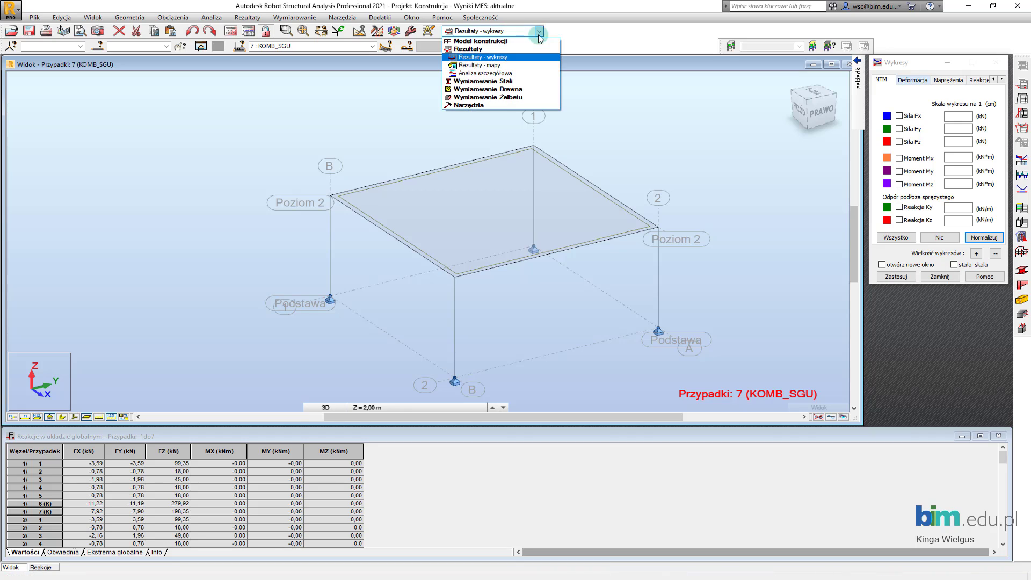
left_click(488, 65)
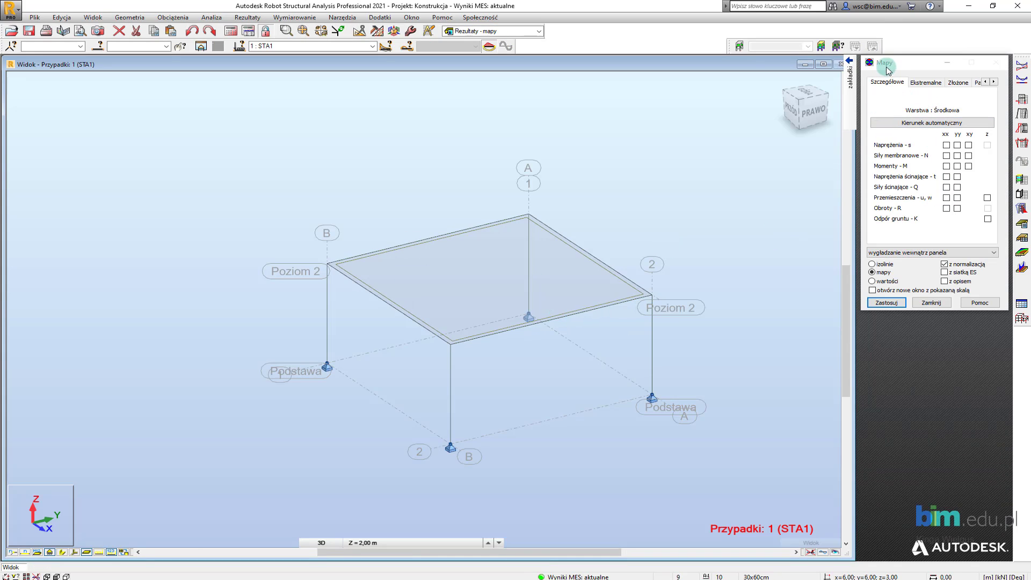
left_click_drag(882, 66, 865, 67)
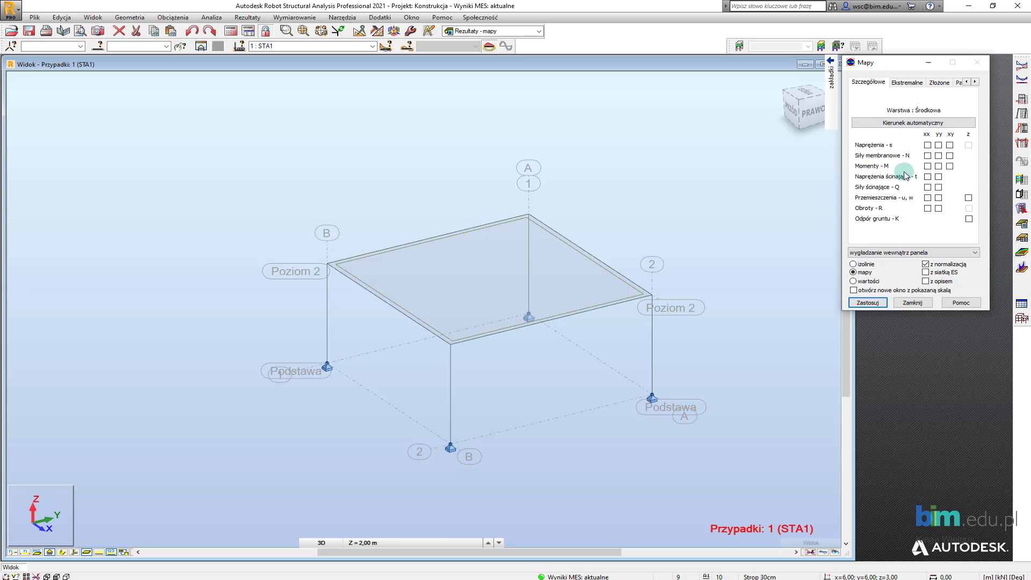
left_click(949, 166)
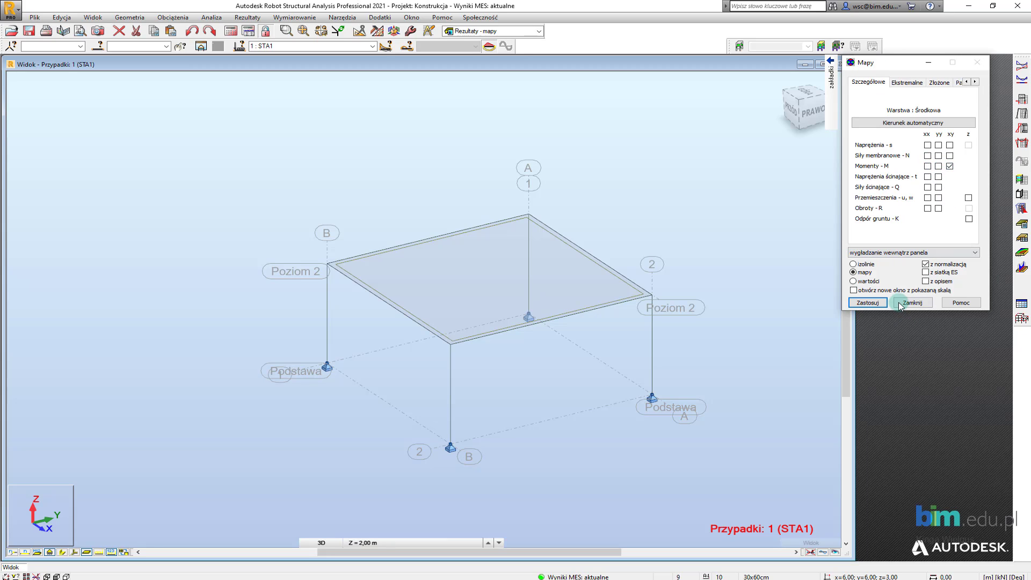
left_click(882, 304)
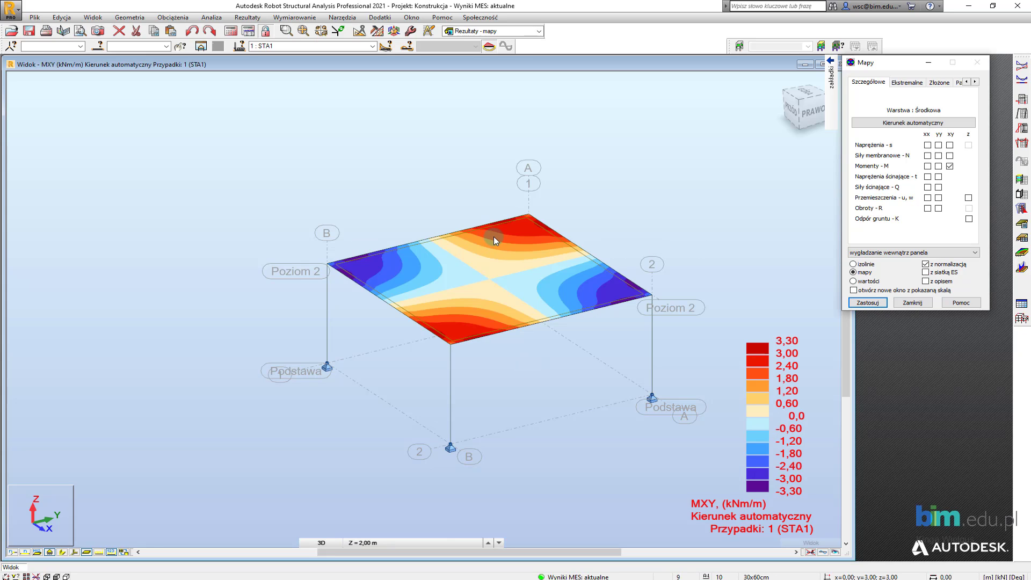
Replace the slab's Mxy moment map with the deformation display and show it for combination 7: KOMB_SGU.
mouse_move(831, 75)
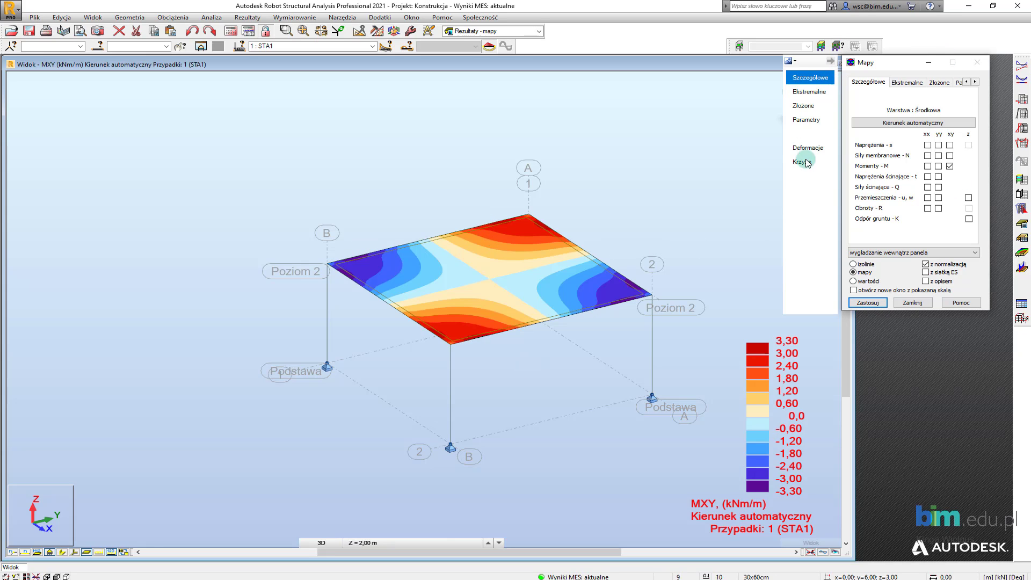
left_click(808, 147)
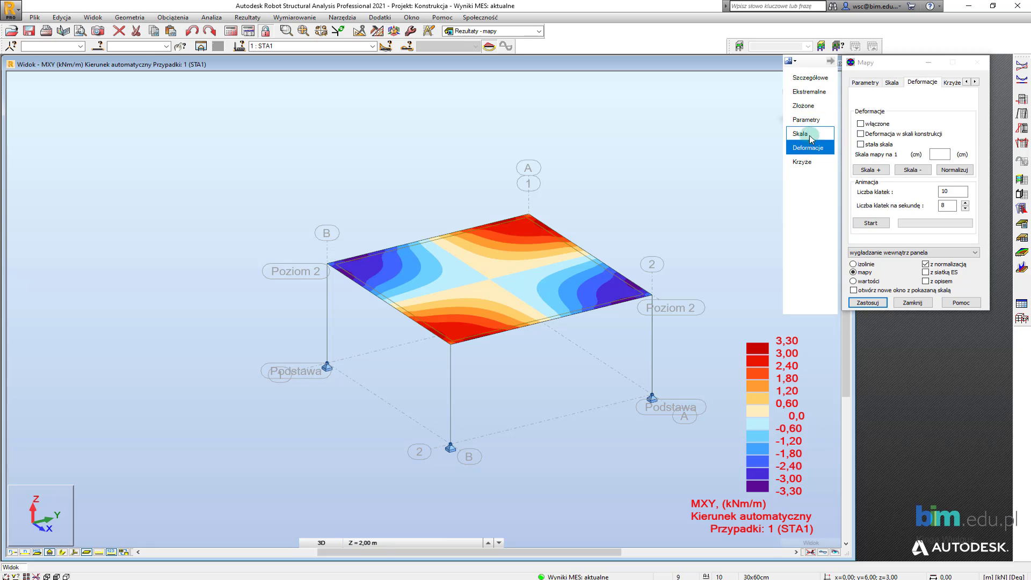
left_click(814, 94)
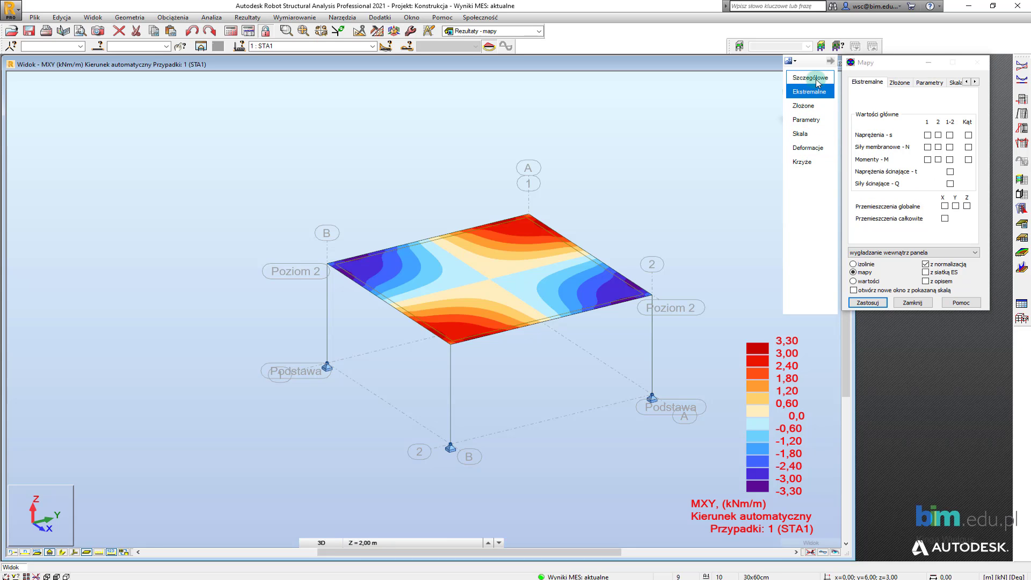
left_click(810, 76)
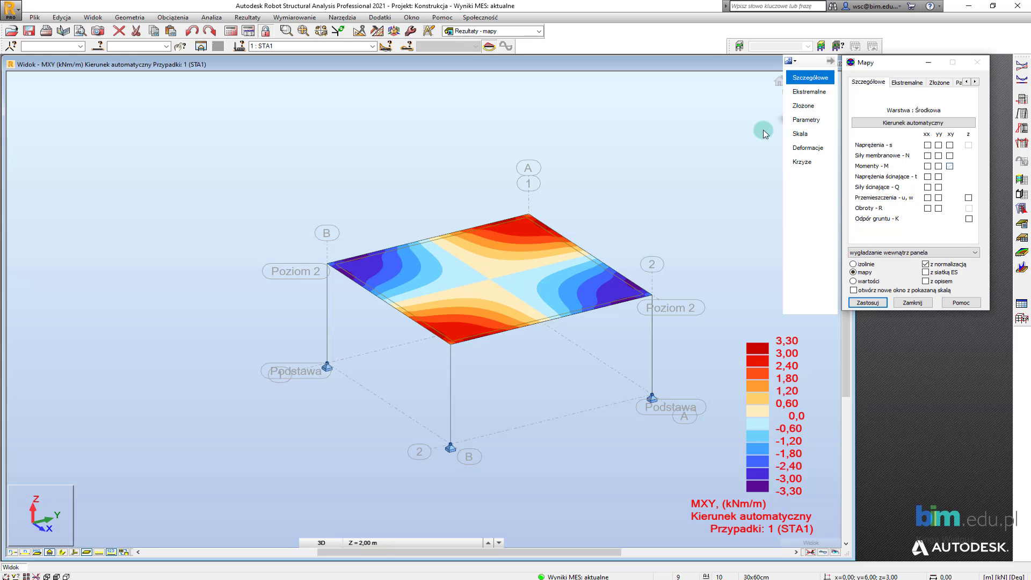
left_click(808, 147)
left_click(860, 123)
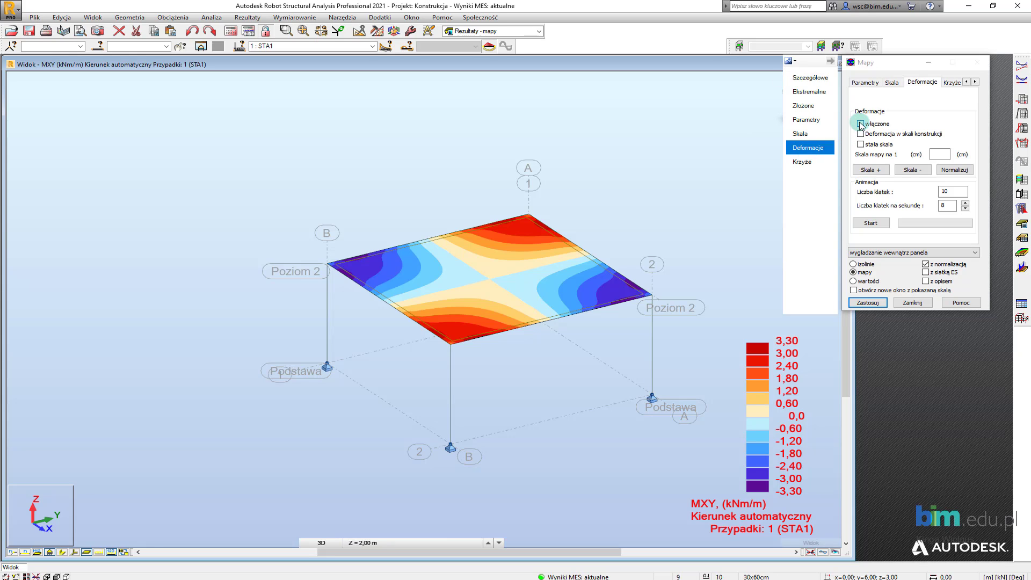
left_click(876, 305)
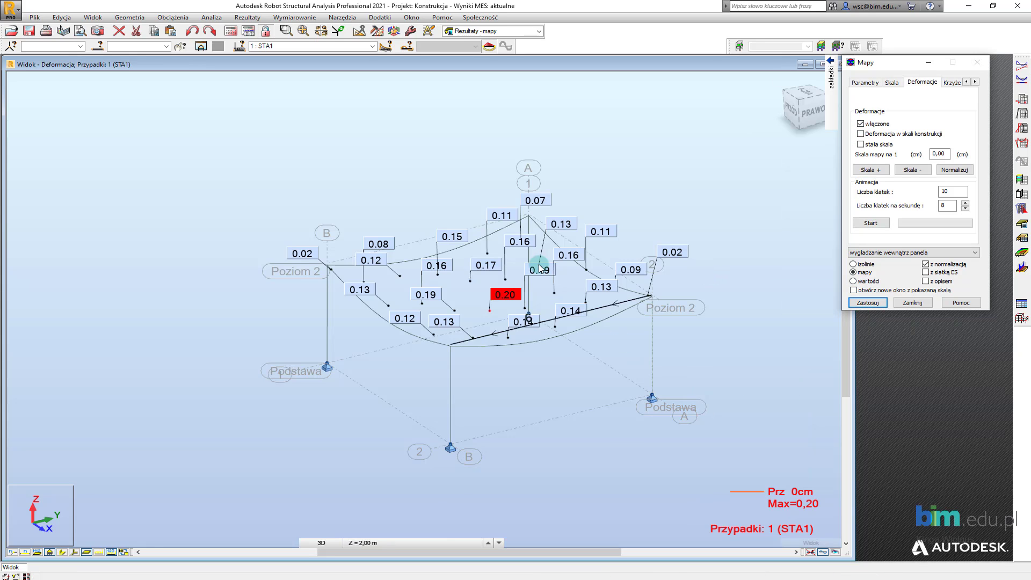
left_click(373, 47)
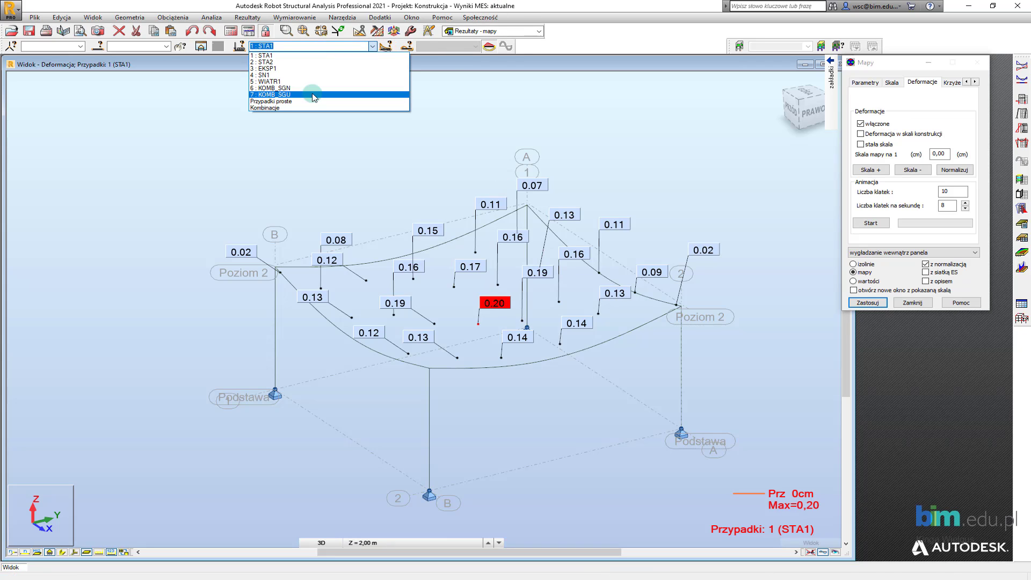
left_click(311, 92)
Turn off the deformation and display the slab's Mxy moment map for KOMB_SGU and for combination 6: KOMB_SGN.
left_click(831, 75)
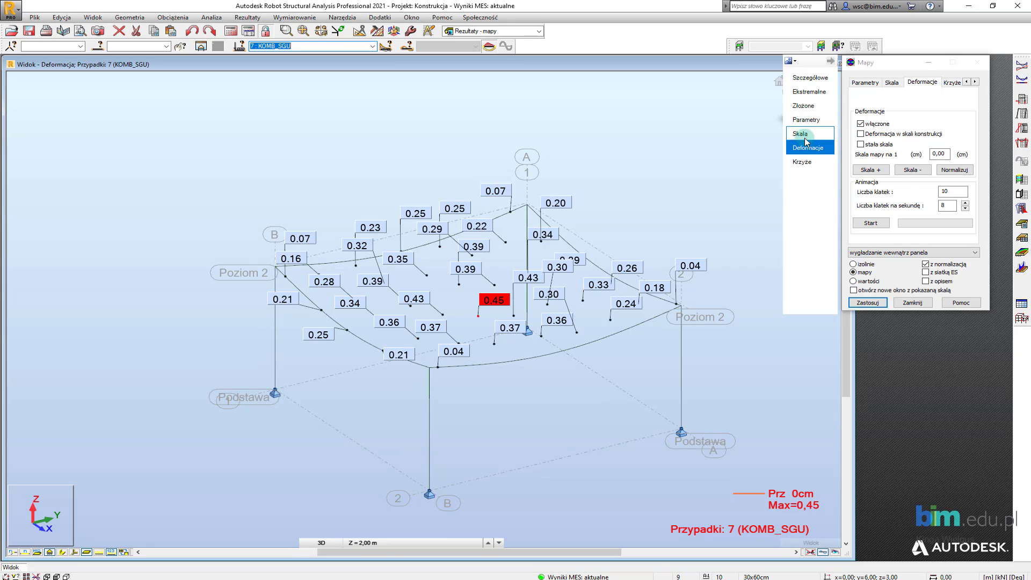
left_click(860, 124)
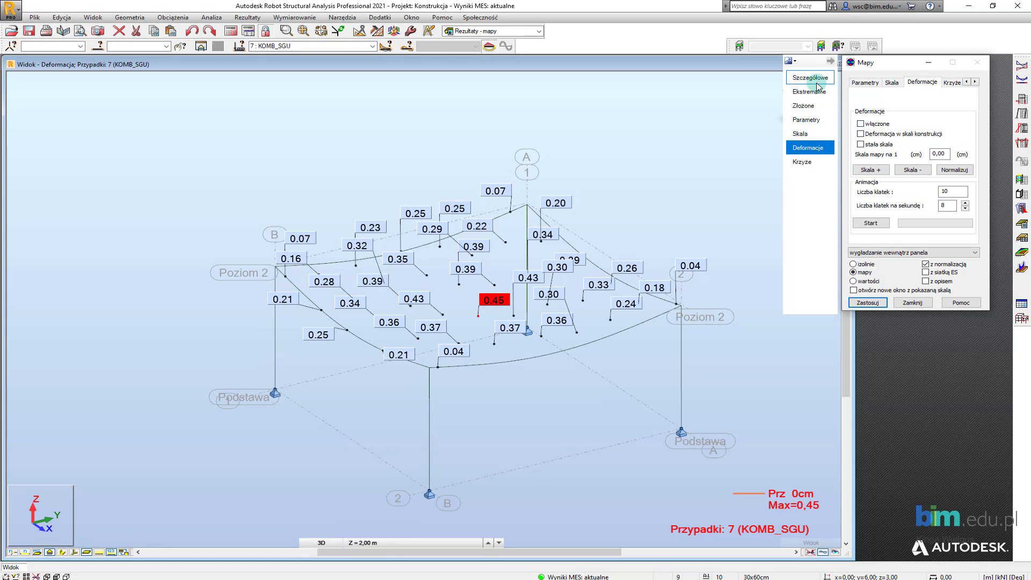
left_click(812, 92)
left_click(811, 78)
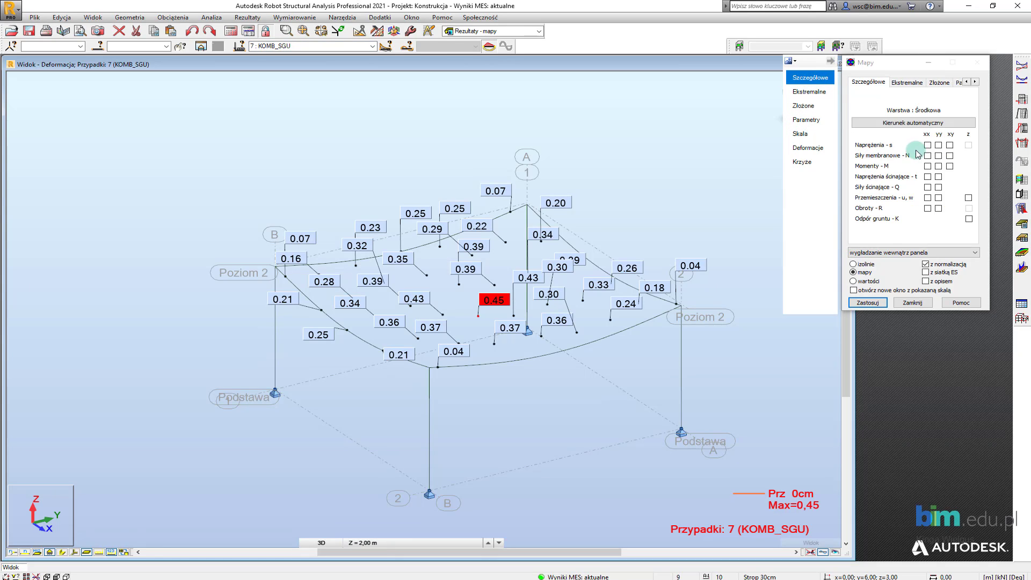
left_click(949, 166)
left_click(880, 303)
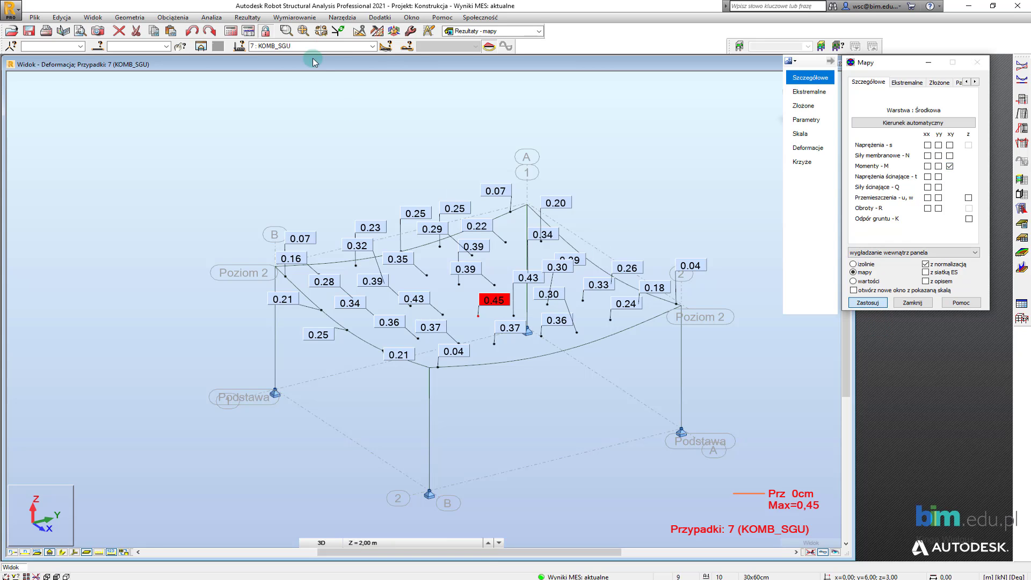
left_click(372, 46)
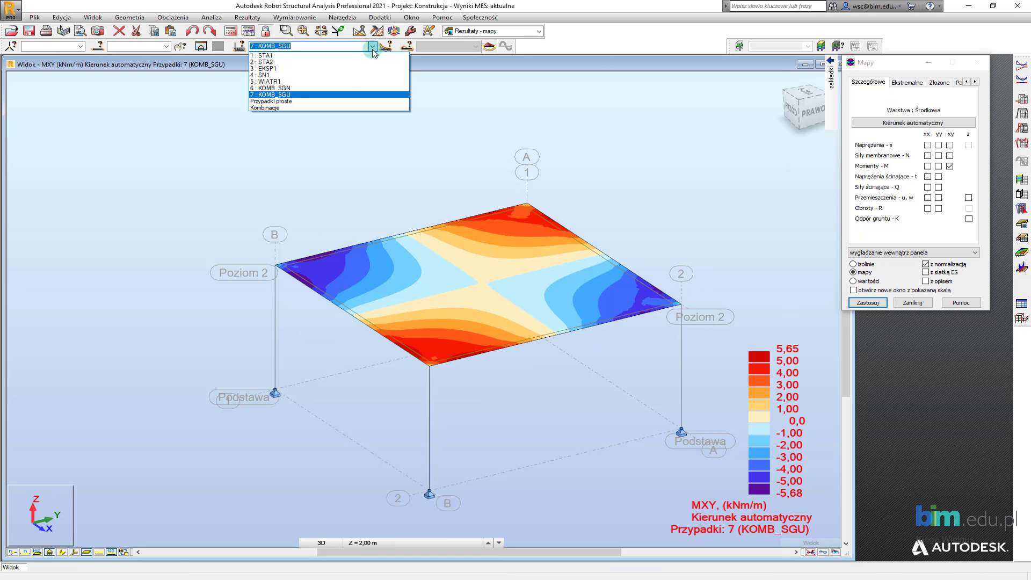
left_click(337, 88)
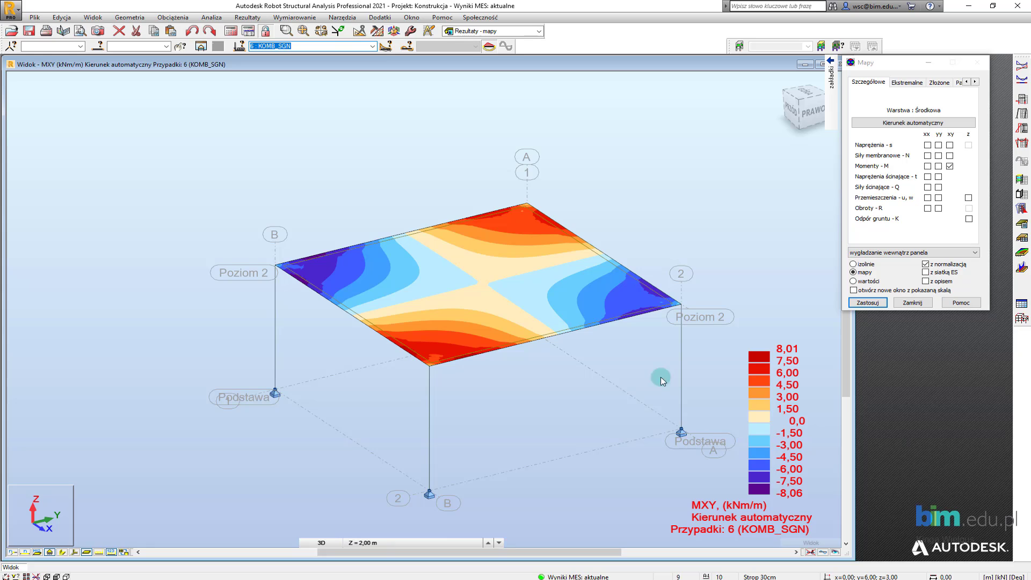
Turn off the Mxy moment map and switch the workspace layout to Geometria.
left_click(949, 166)
left_click(874, 303)
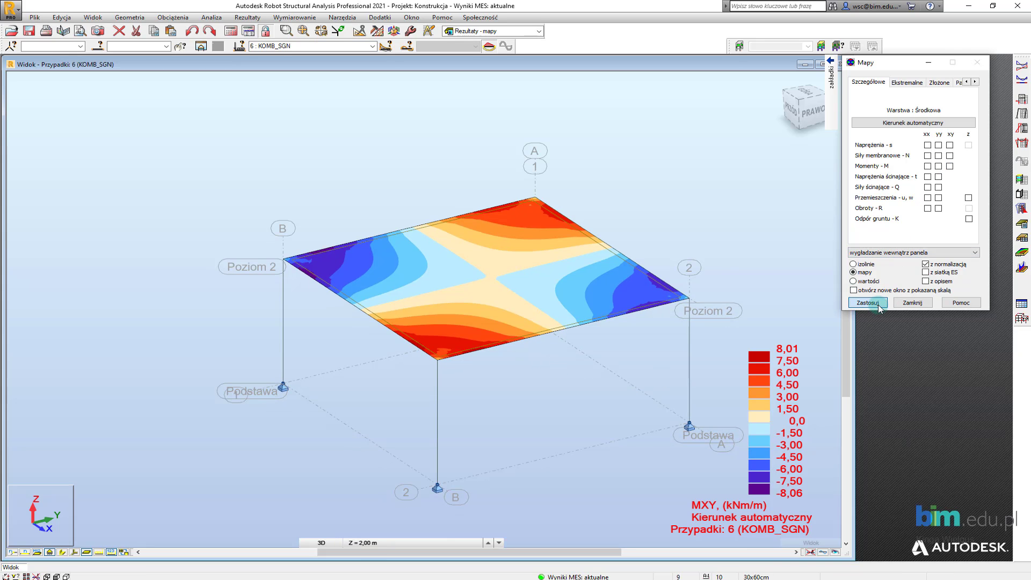
left_click(537, 32)
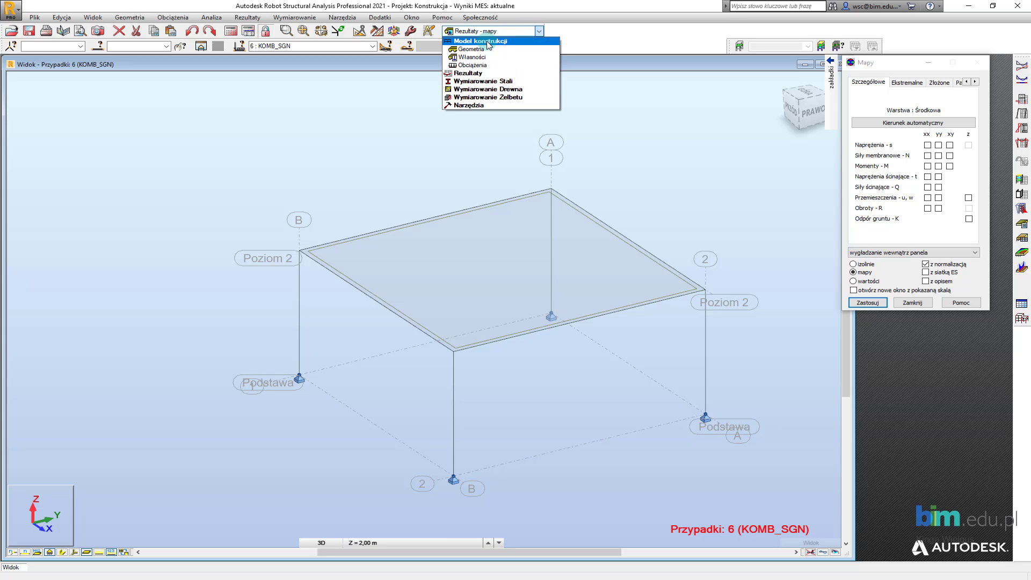
left_click(480, 49)
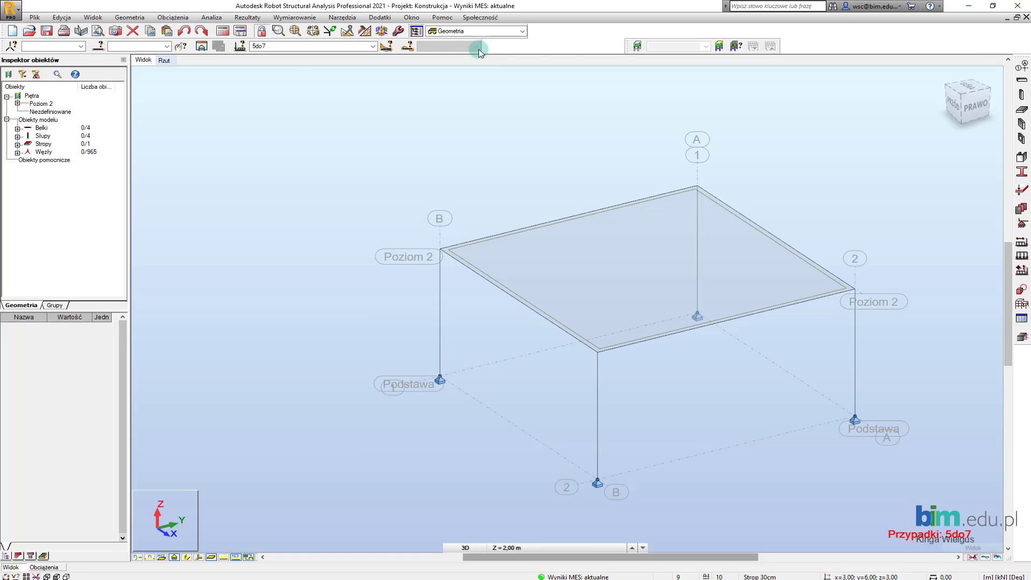
Switch to Revit and bring up the Model analityczny view of the structure.
middle_click_drag(825, 245, 732, 222)
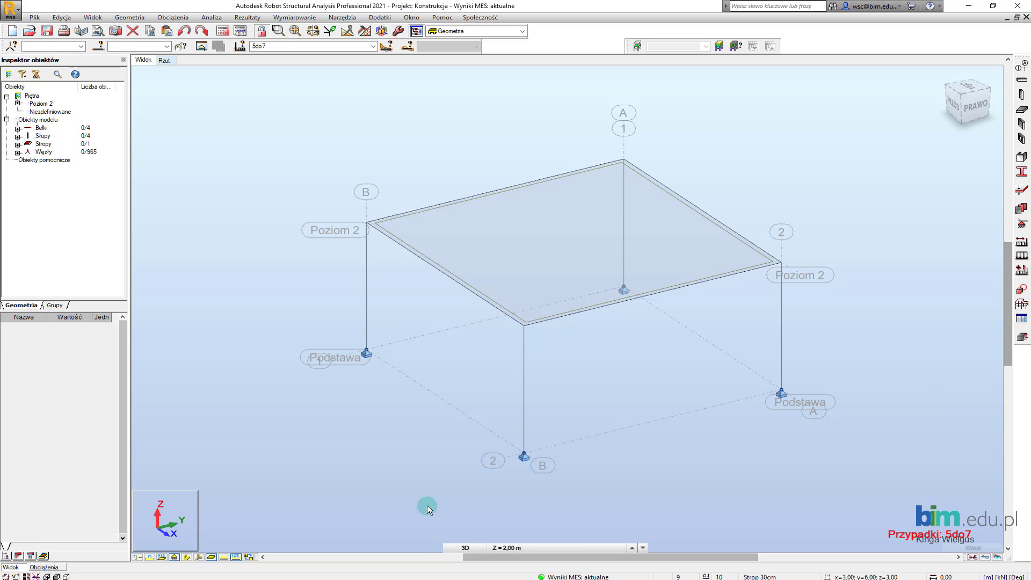
middle_click_drag(410, 486, 410, 487)
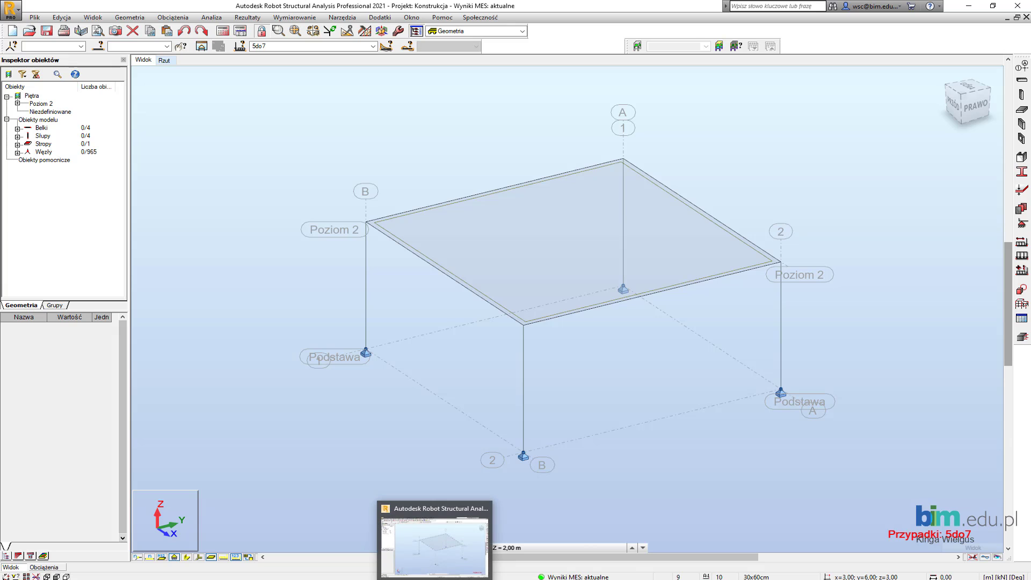
left_click(435, 578)
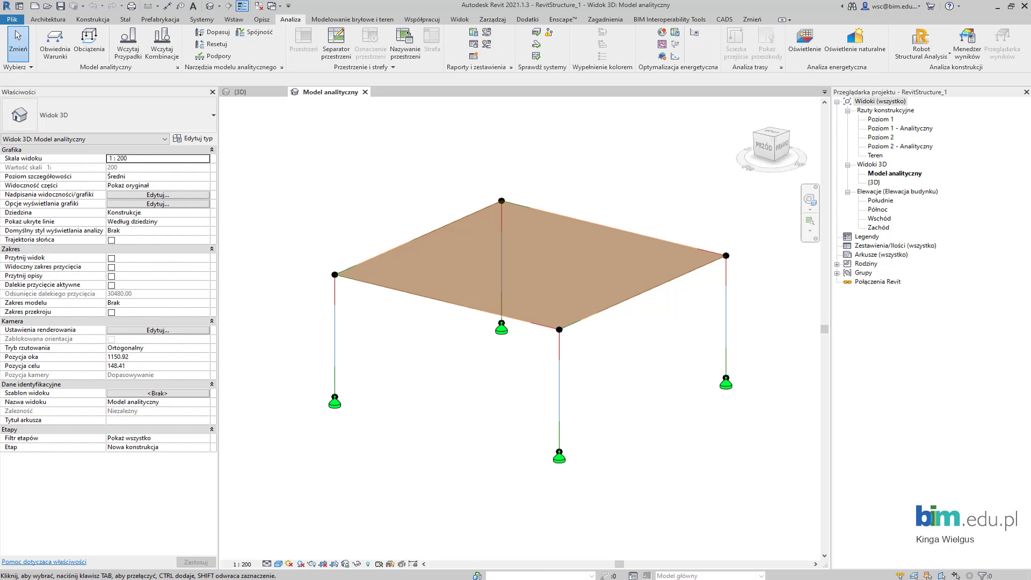
middle_click_drag(409, 220, 395, 221)
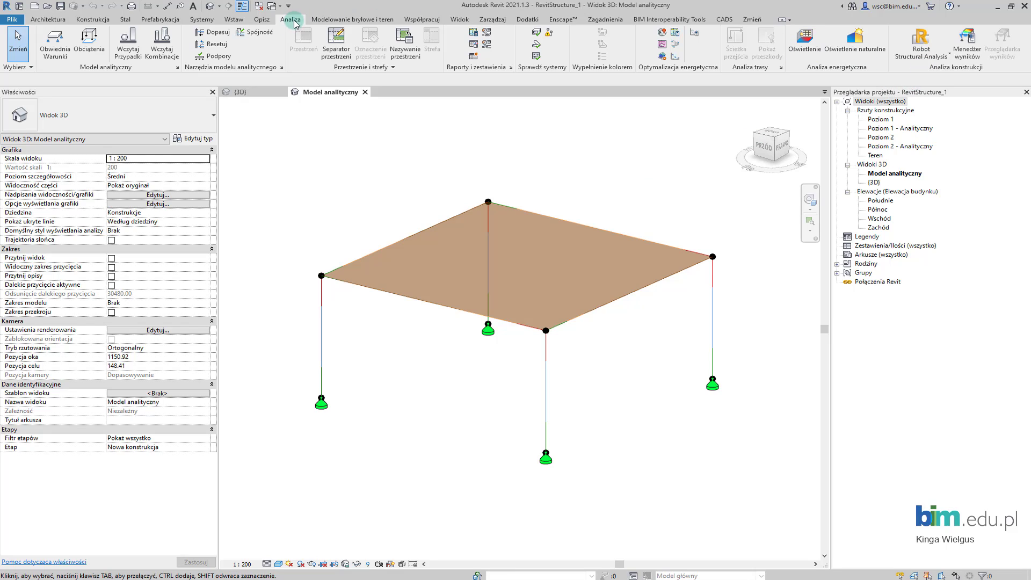
left_click(914, 62)
left_click(940, 103)
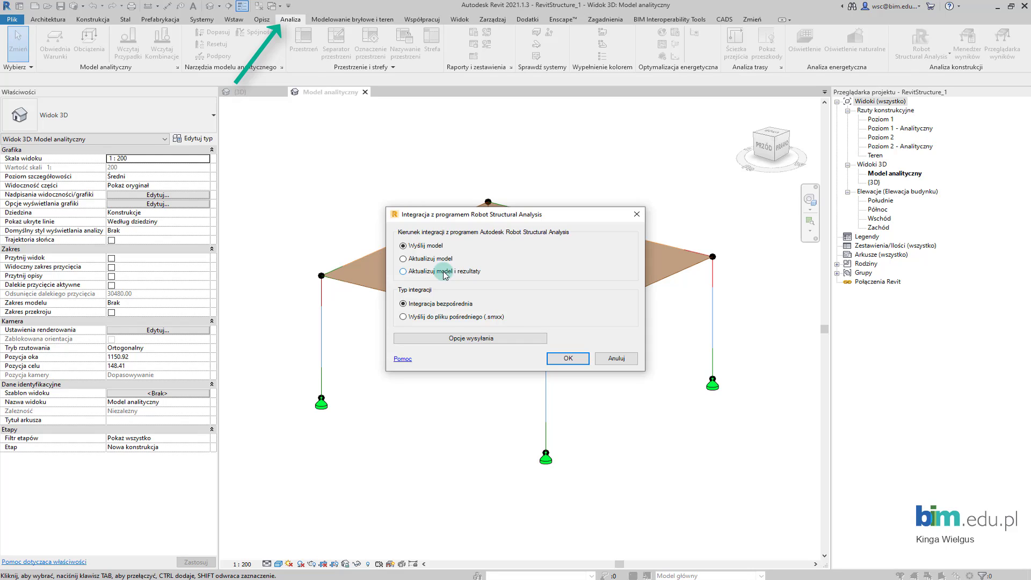
left_click(403, 271)
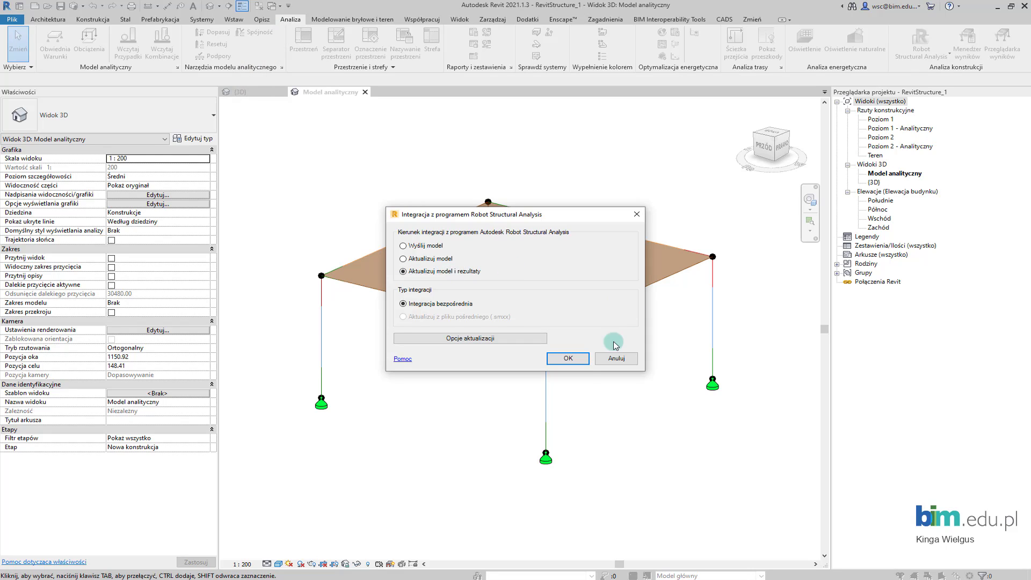
left_click(618, 364)
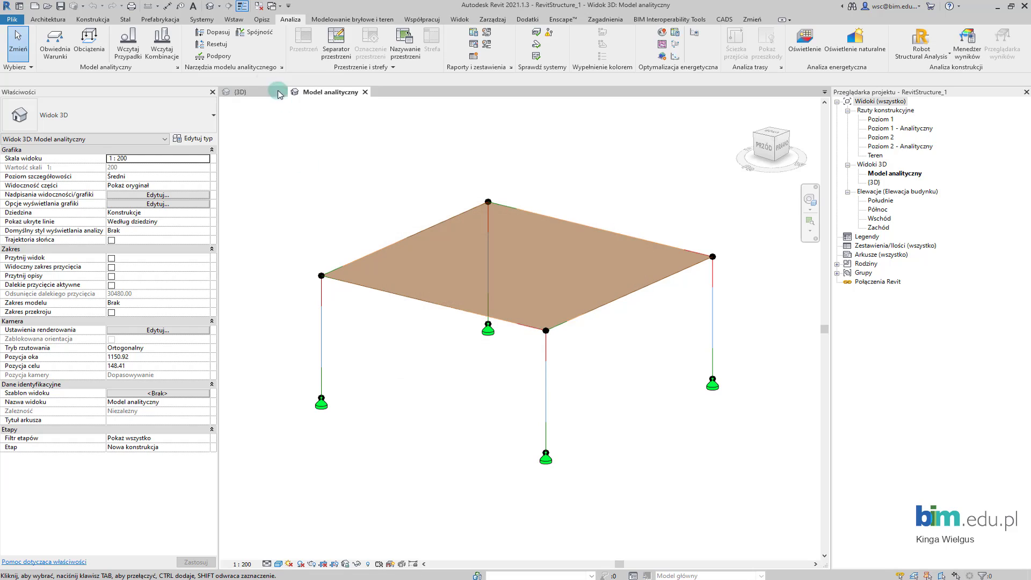
Open the {3D} view and examine the properties of the 30x30cm corner column.
left_click(241, 92)
scroll(574, 293, "up", 5)
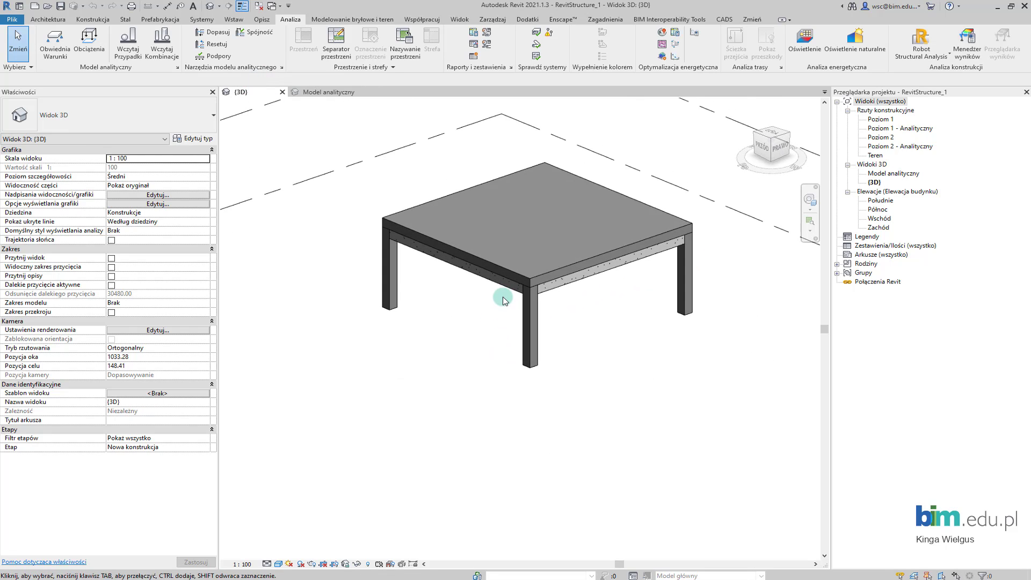
left_click(391, 273)
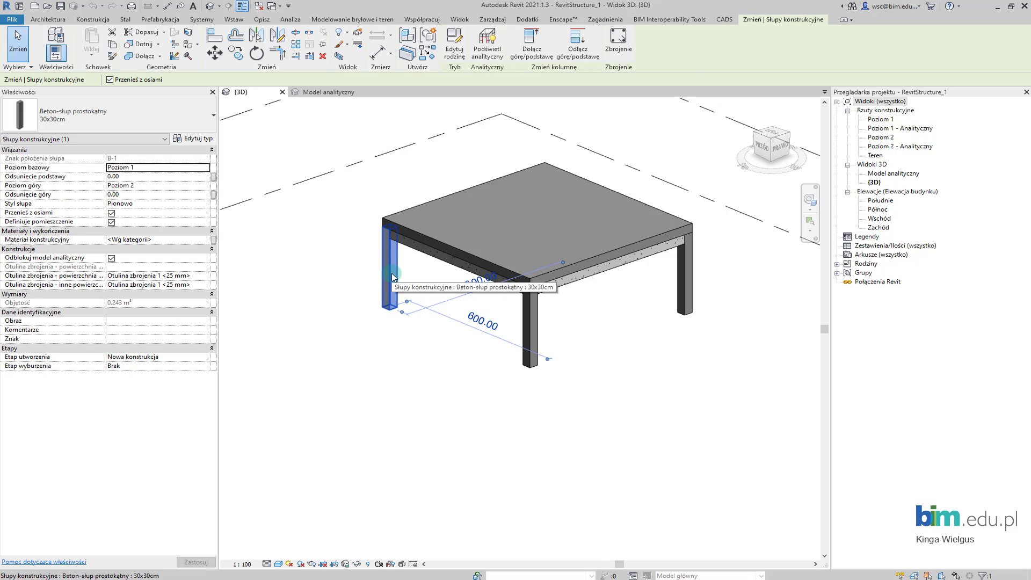
key("Escape")
Examine the layer structure and material of the Strop 30cm slab type without changing it.
left_click(462, 240)
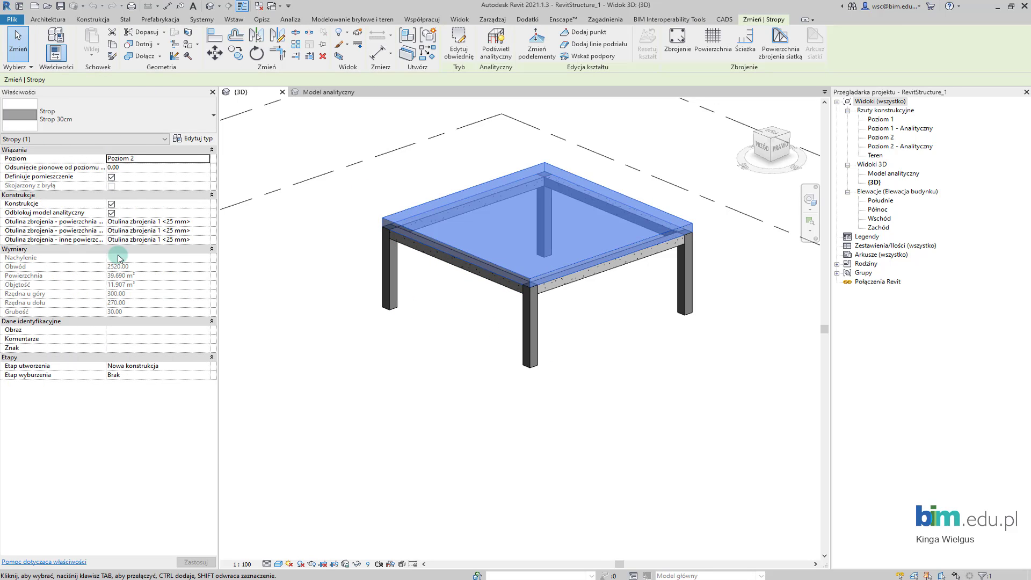
left_click(202, 145)
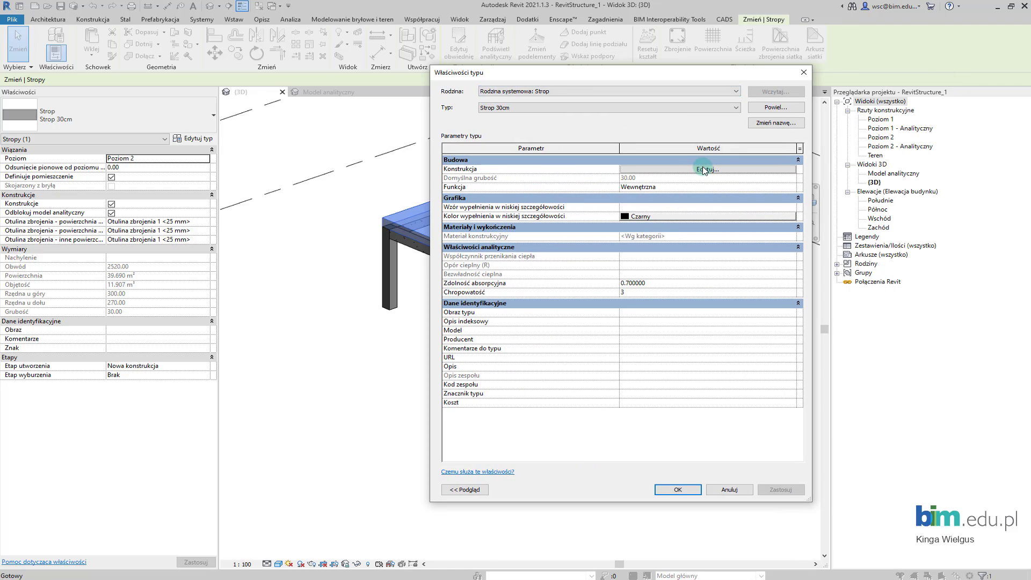
left_click(704, 170)
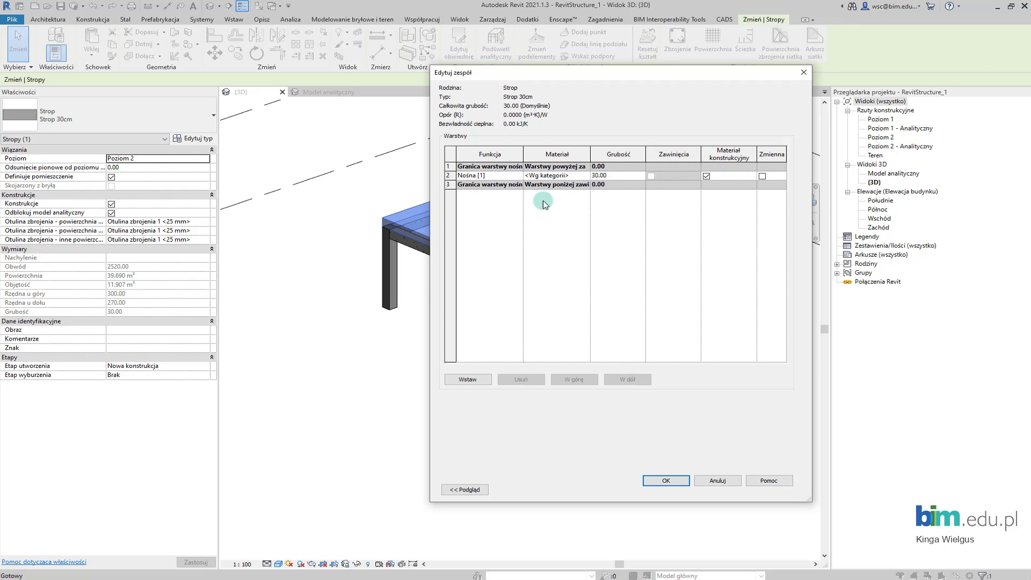
key("Escape")
key("Escape")
key("Escape")
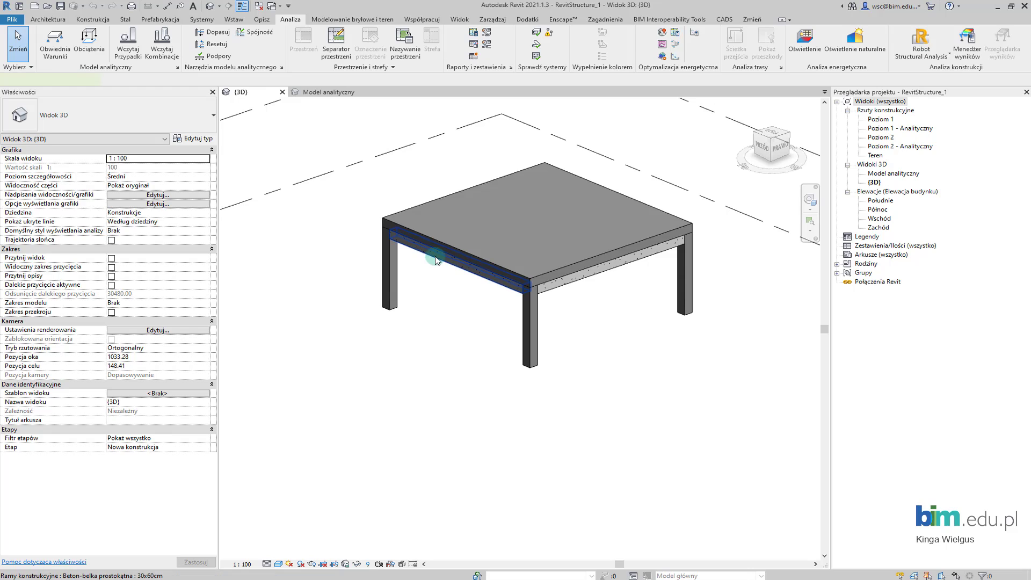
Examine the properties of the 30x60cm edge beam and return to the Model analityczny view.
left_click(436, 260)
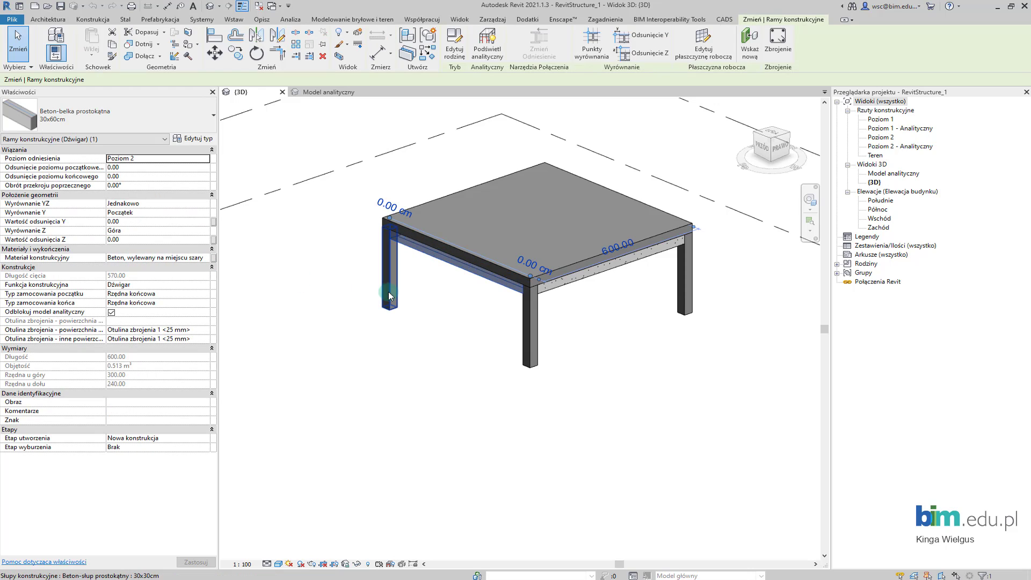
key("Escape")
left_click(345, 104)
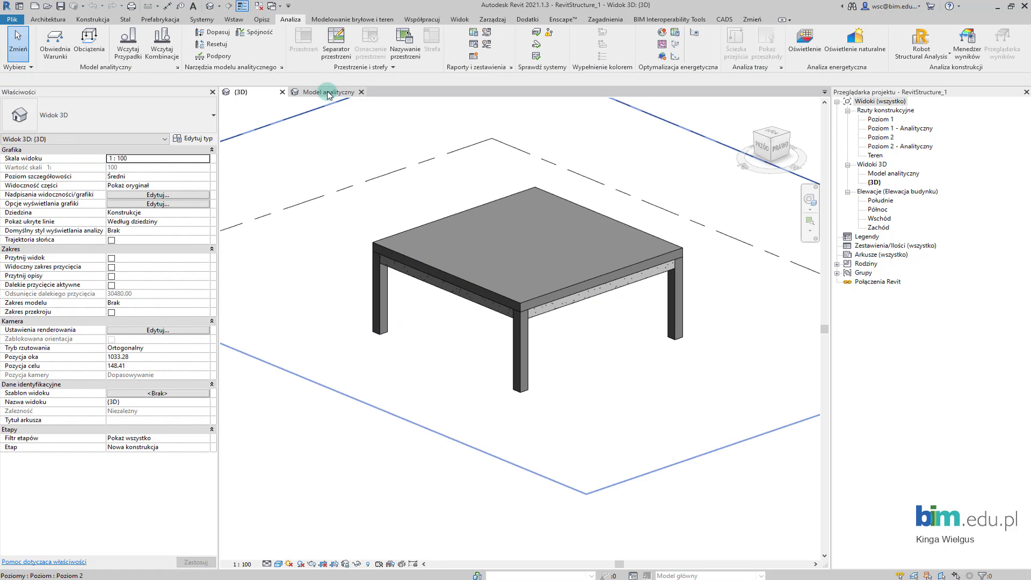
Start the Robot Structural Analysis integration to update the model and results (Aktualizuj model i rezultaty) using direct integration.
left_click(921, 59)
left_click(960, 103)
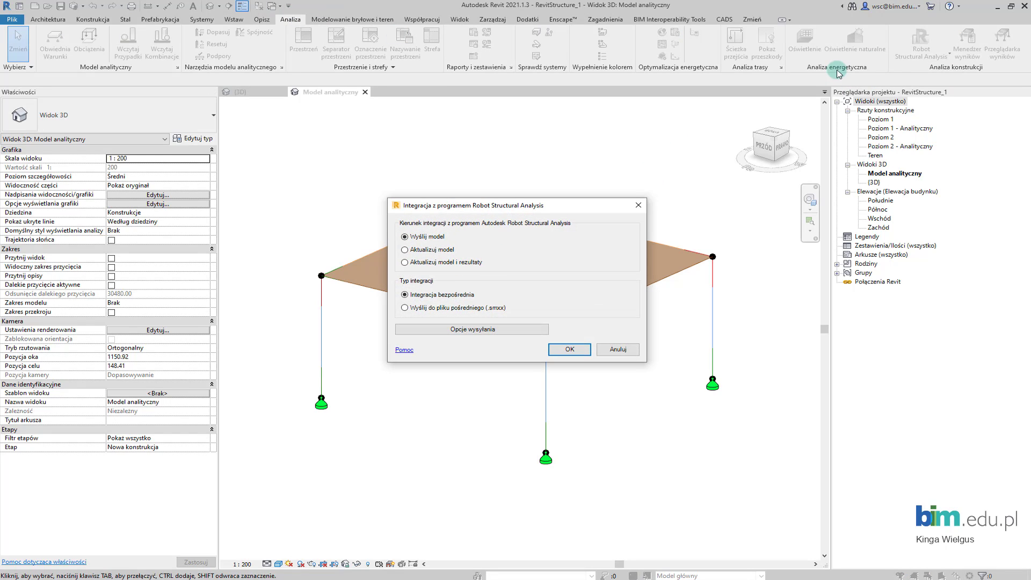
left_click(441, 266)
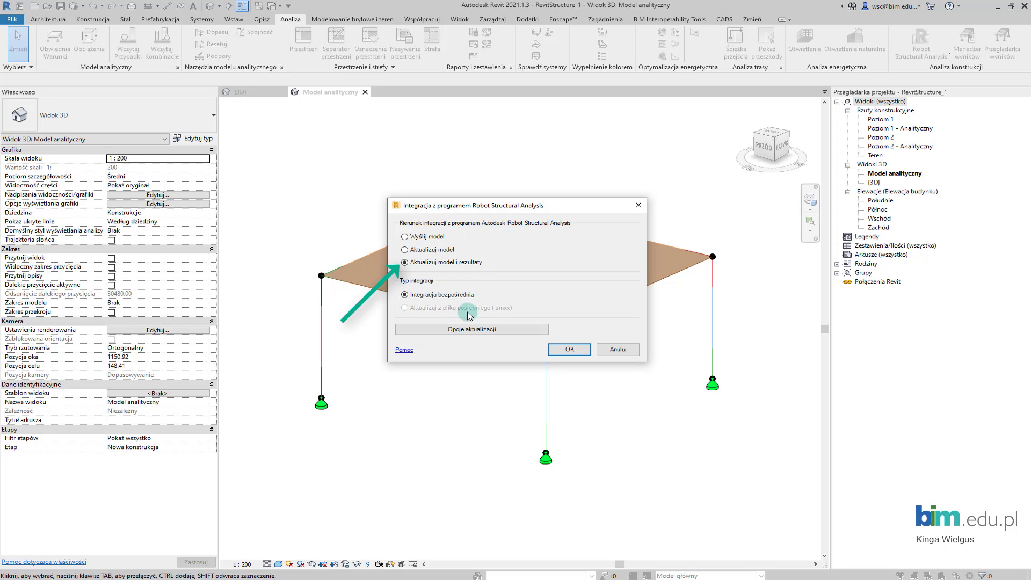
left_click(476, 330)
left_click(559, 350)
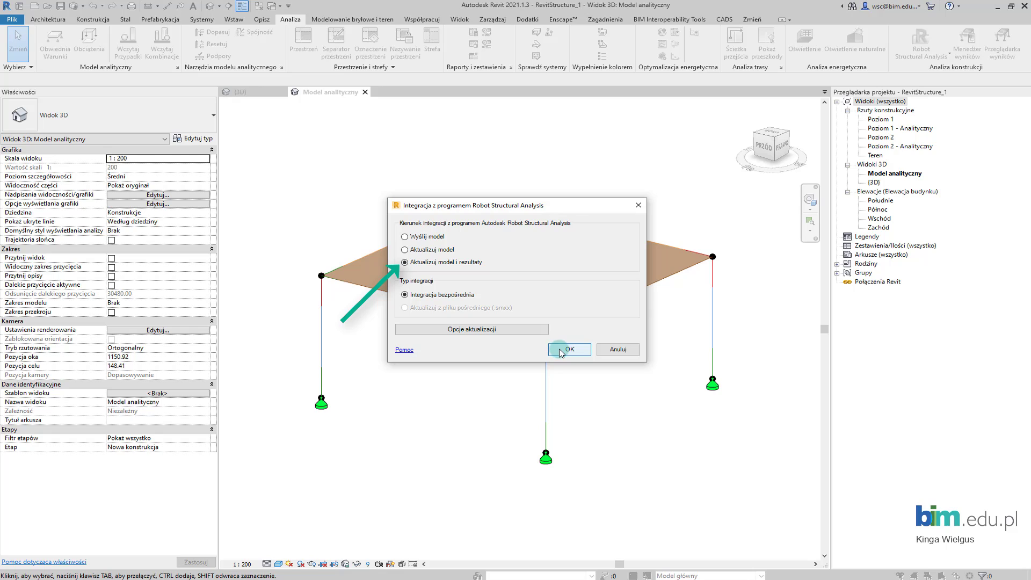
left_click(559, 350)
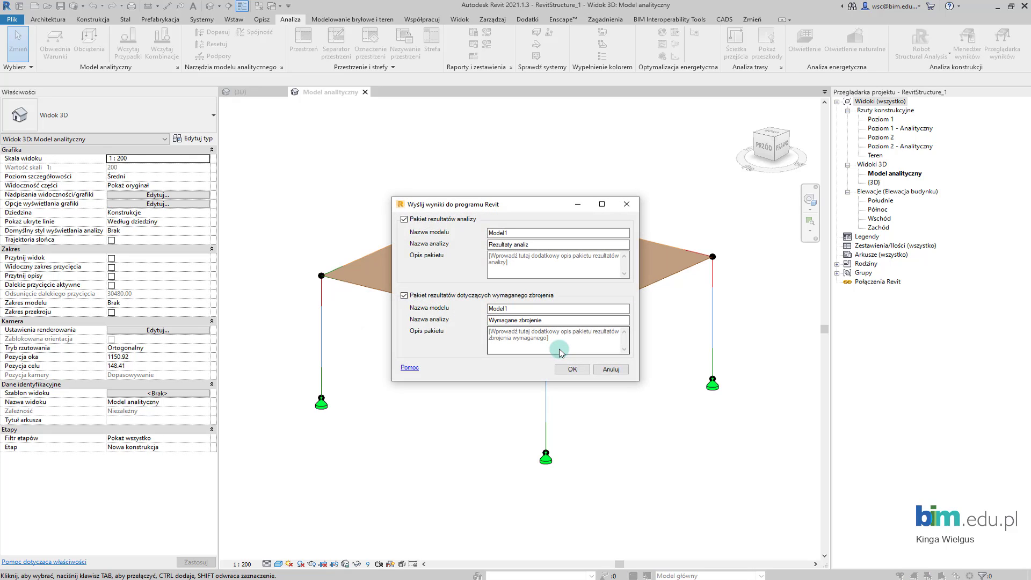
Send the analysis and required reinforcement result packages of Model1 to Revit, and review the resulting warnings and messages.
left_click(566, 368)
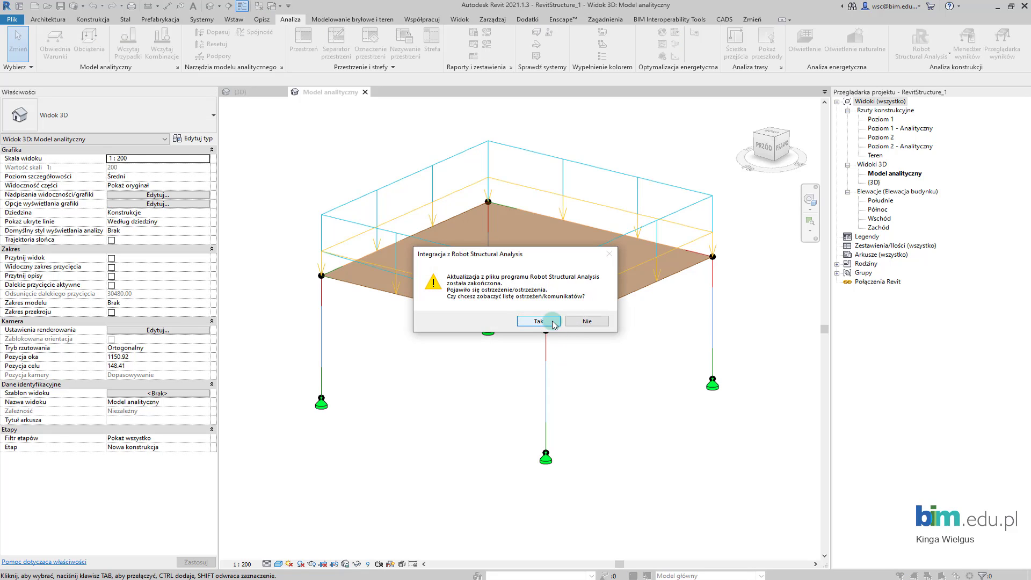
left_click(538, 321)
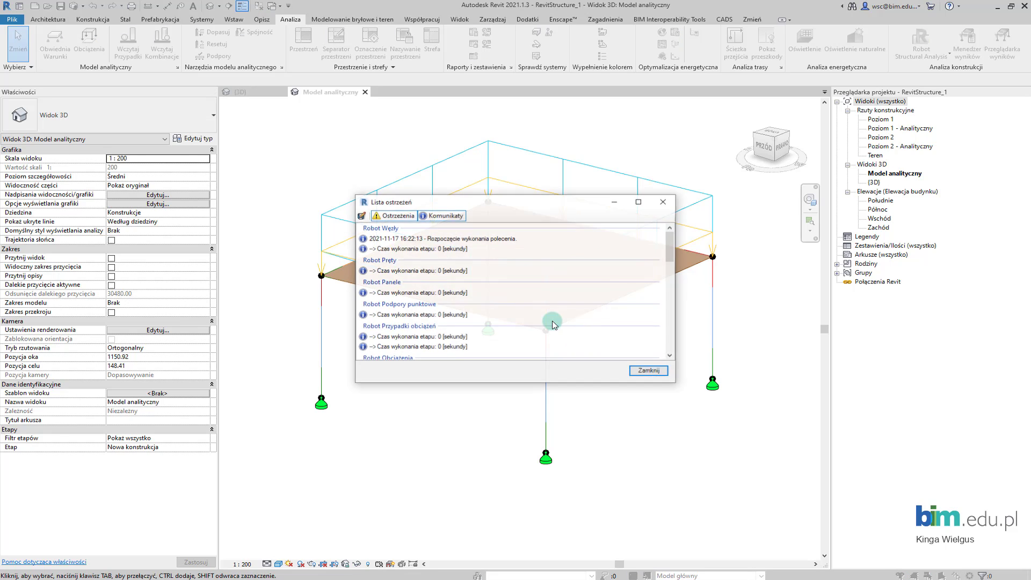
left_click(449, 216)
left_click(395, 215)
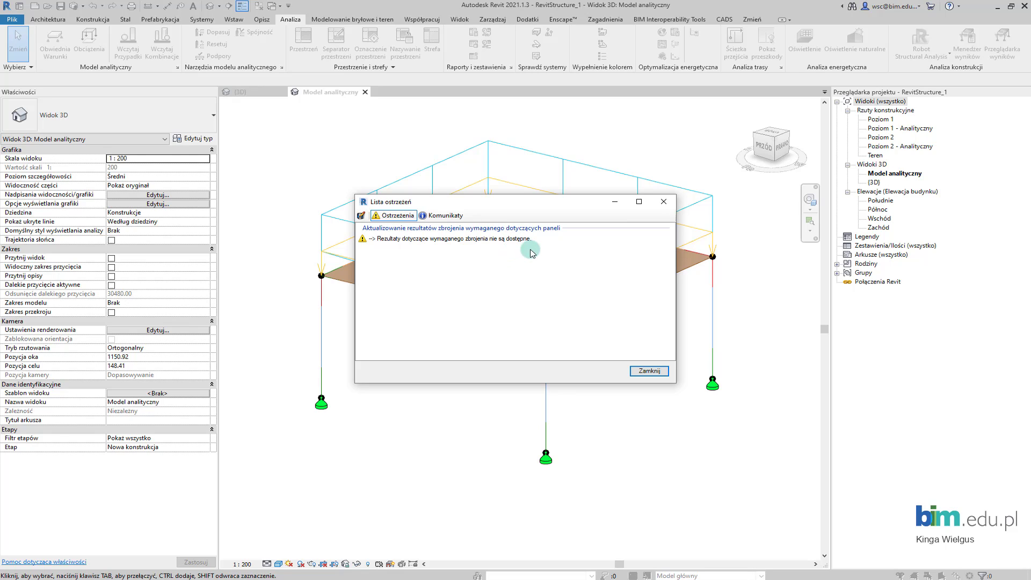
left_click(649, 371)
Open the {3D} view and examine the structural material of the 30x60cm edge beam.
scroll(357, 279, "down", 3)
middle_click_drag(357, 279, 421, 299)
left_click(240, 92)
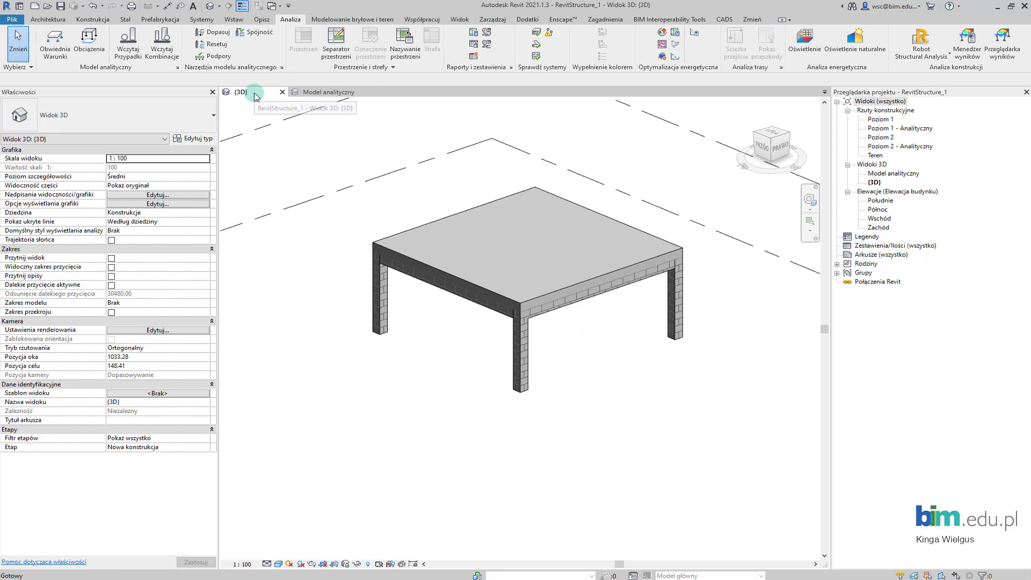
scroll(378, 282, "up", 3)
left_click(375, 292)
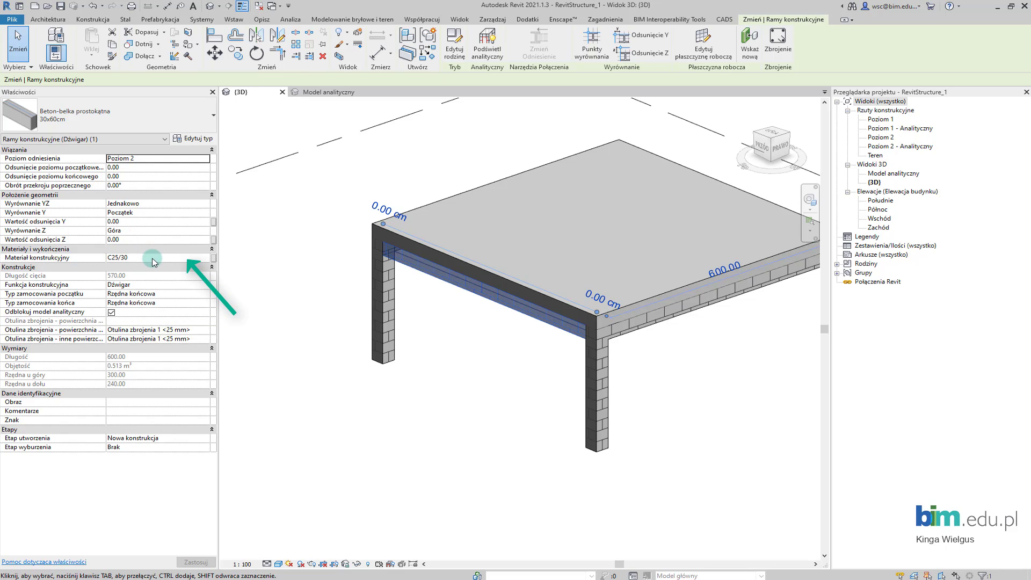
middle_click_drag(411, 289, 405, 322)
scroll(370, 274, "down", 3)
left_click_drag(306, 159, 786, 474)
left_click(435, 304)
key("Escape")
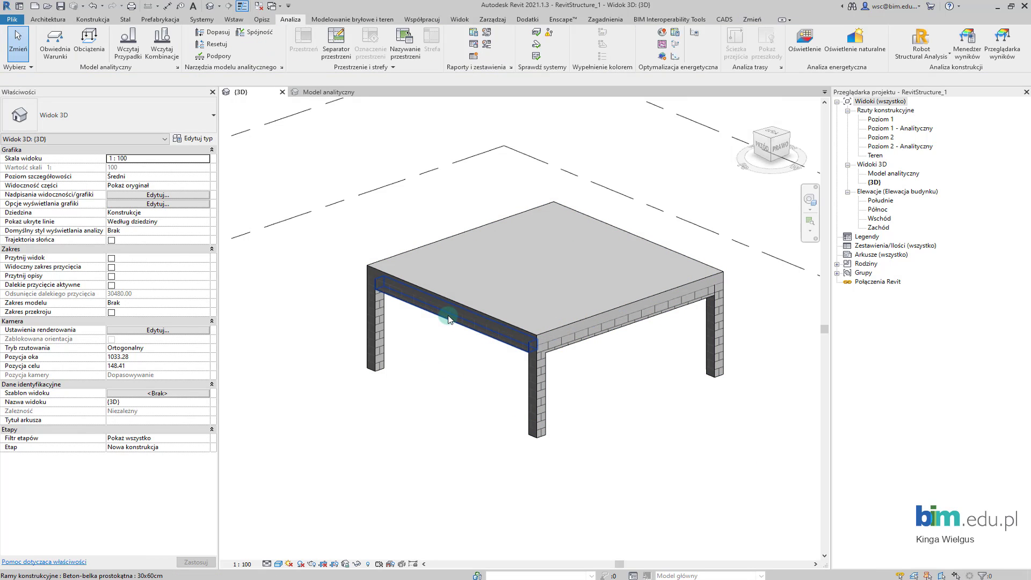
left_click(471, 306)
key("Escape")
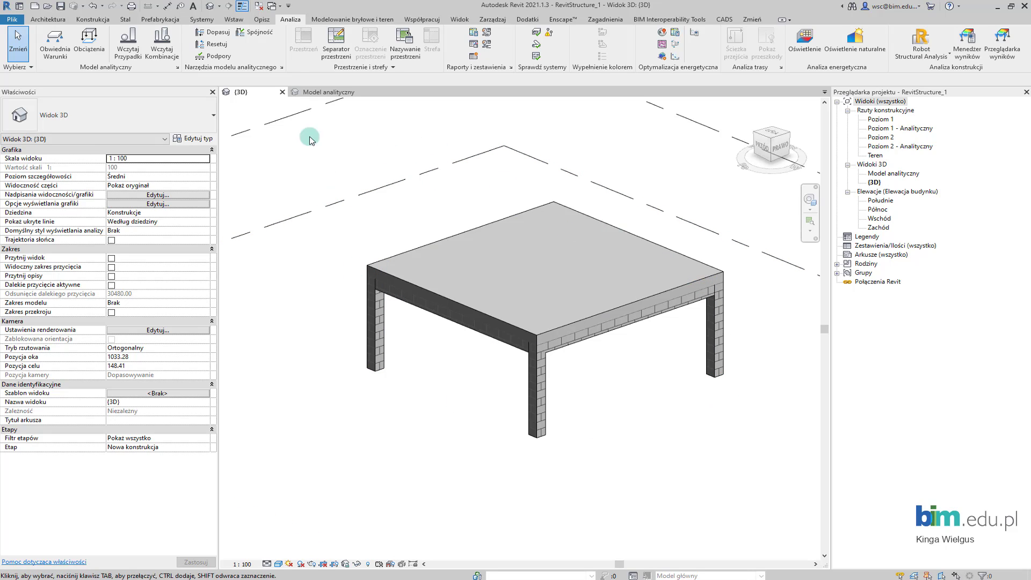
Return to the Model analityczny view and review the load cases and load combinations in the structural settings without changing them.
left_click(316, 93)
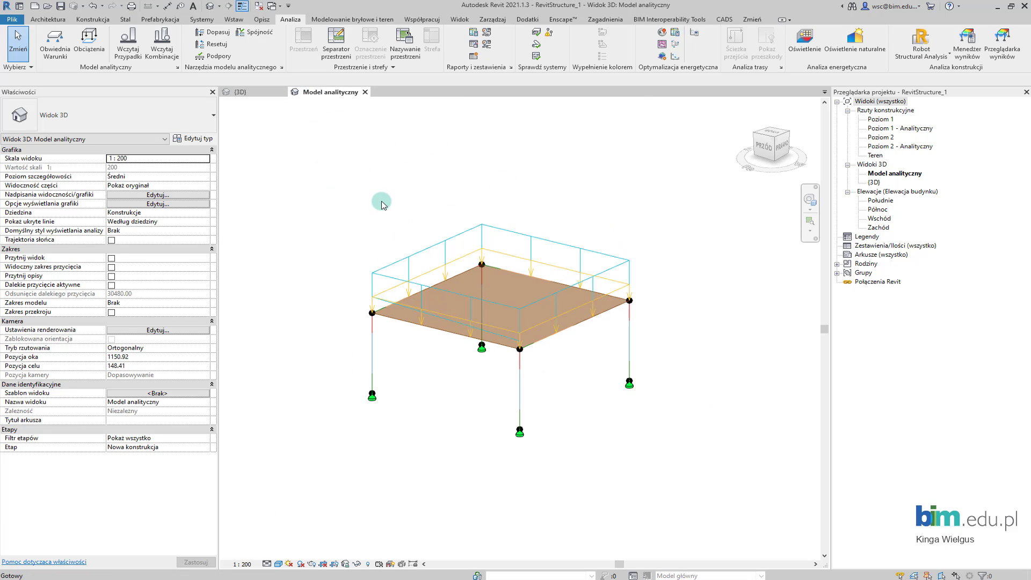
left_click_drag(286, 177, 660, 368)
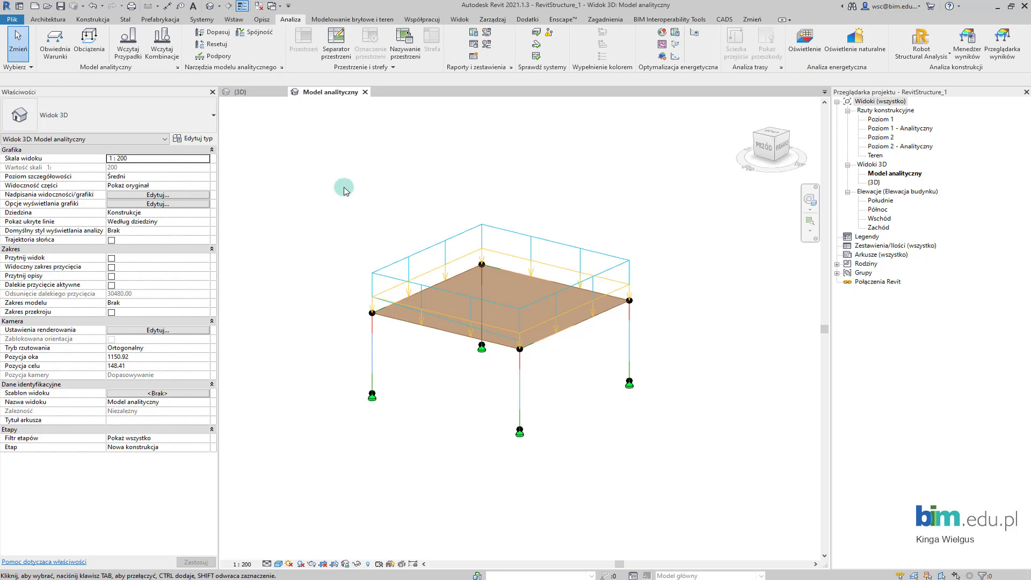
left_click_drag(519, 286, 258, 215)
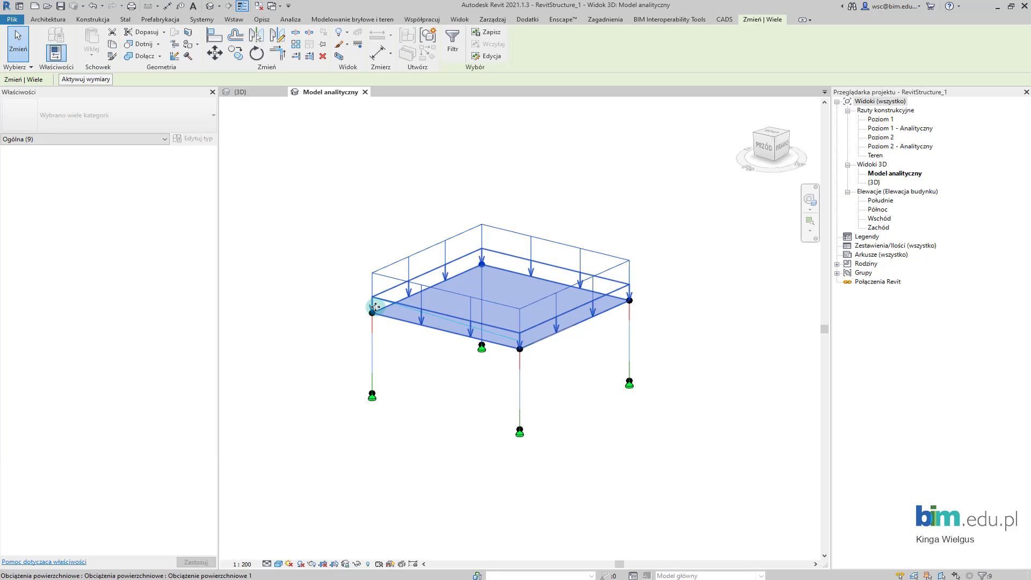
key("Escape")
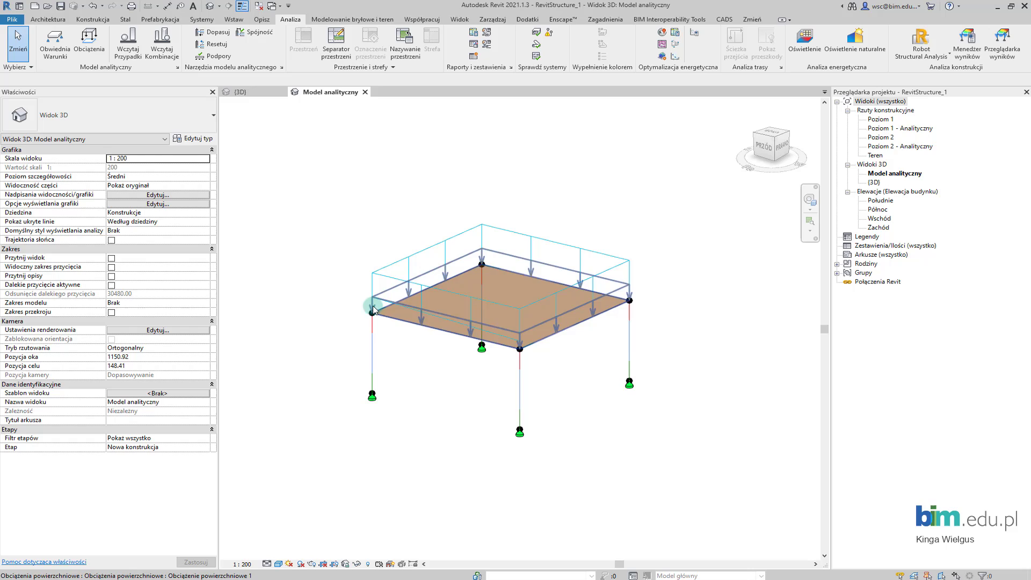
left_click(128, 43)
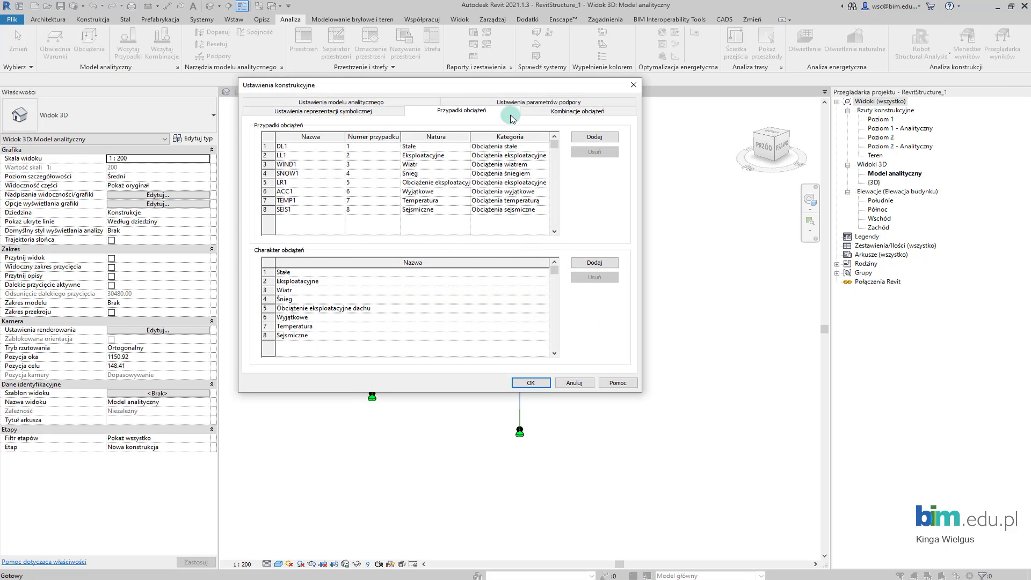
left_click(577, 110)
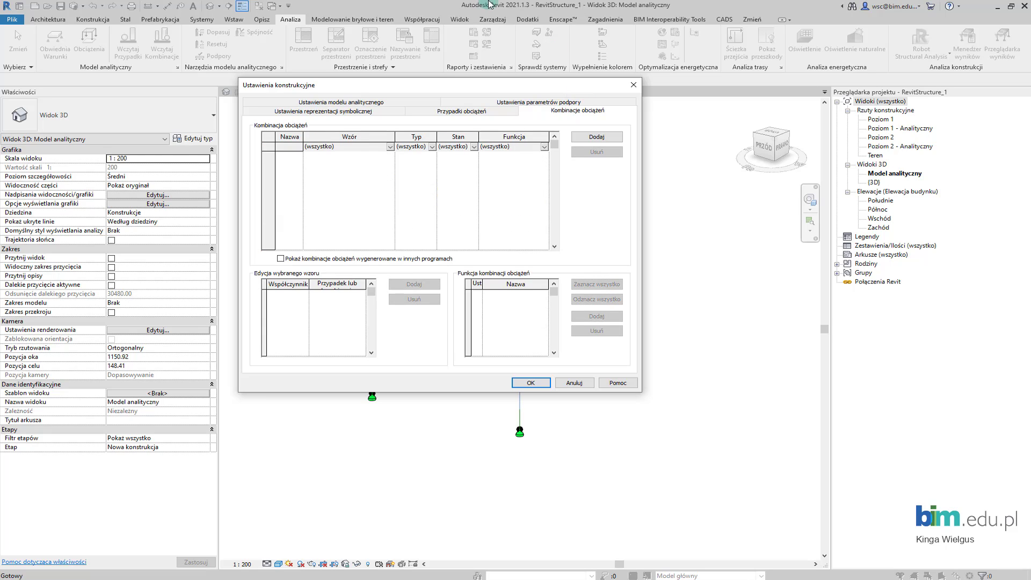
left_click(634, 85)
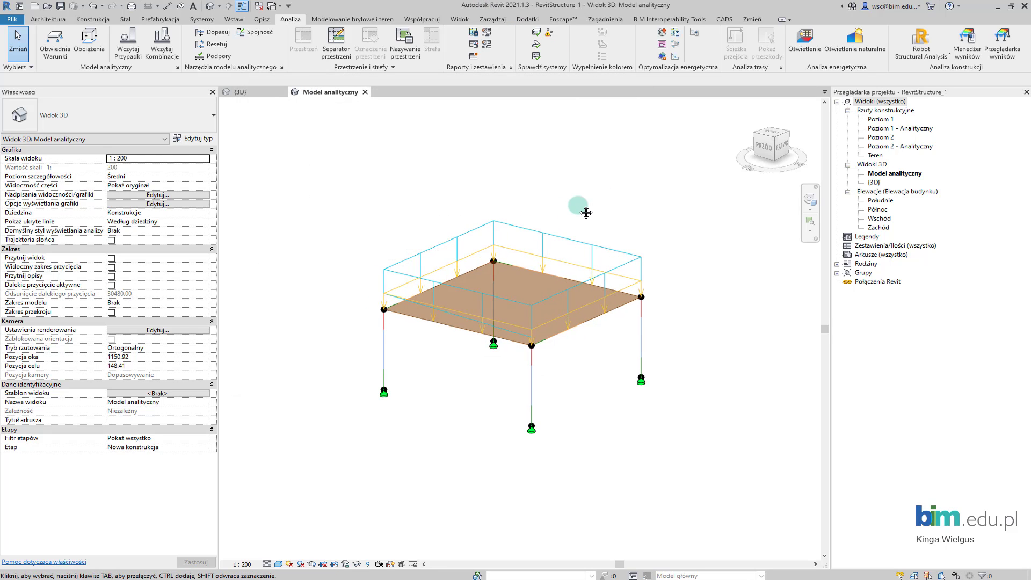
In the visibility/graphics overrides of the Model analityczny view, turn off the display of annotation categories.
middle_click_drag(586, 212, 601, 193)
key("v")
key("v")
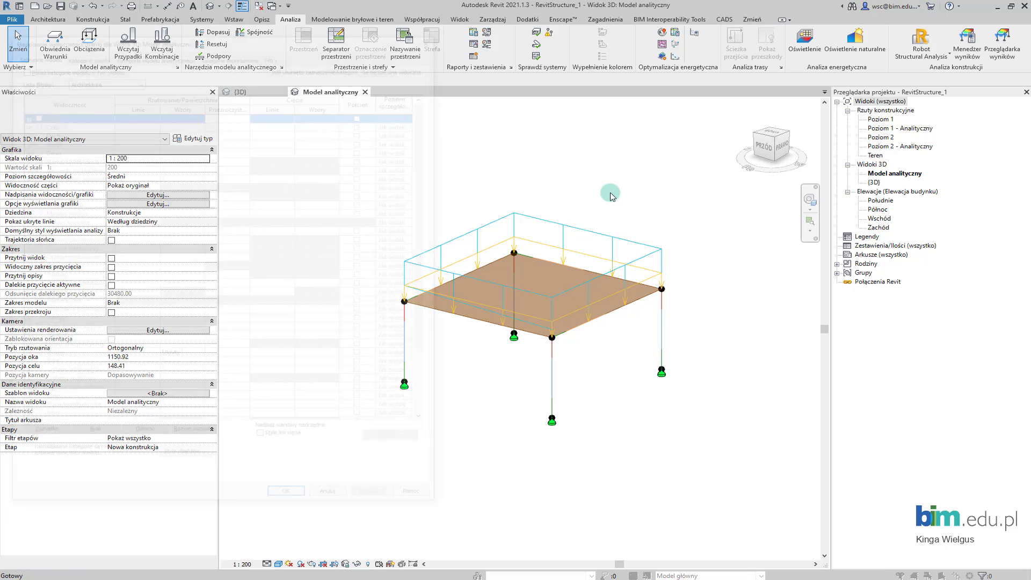
left_click(154, 51)
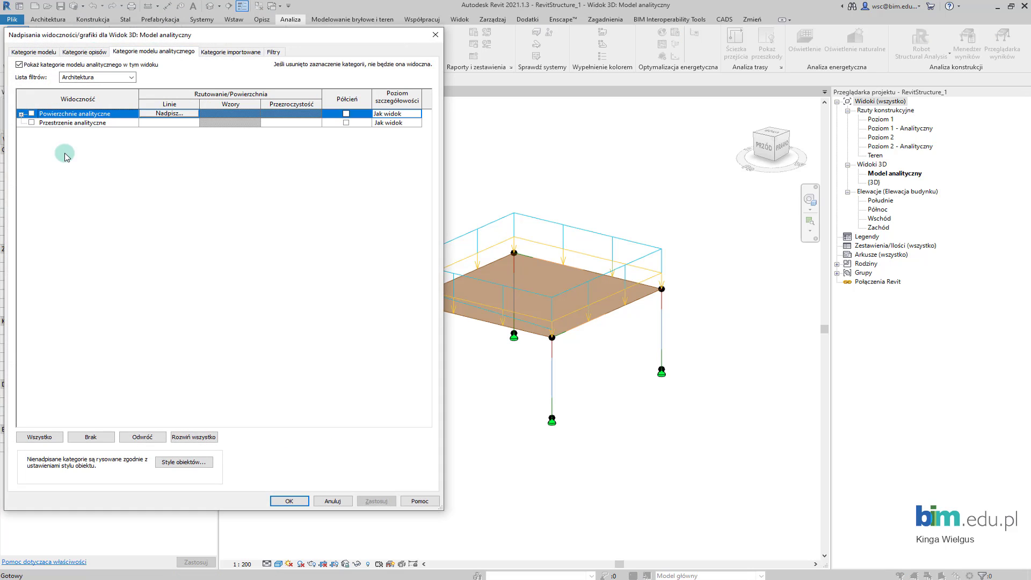
left_click(86, 52)
left_click_drag(154, 35, 234, 34)
left_click(99, 65)
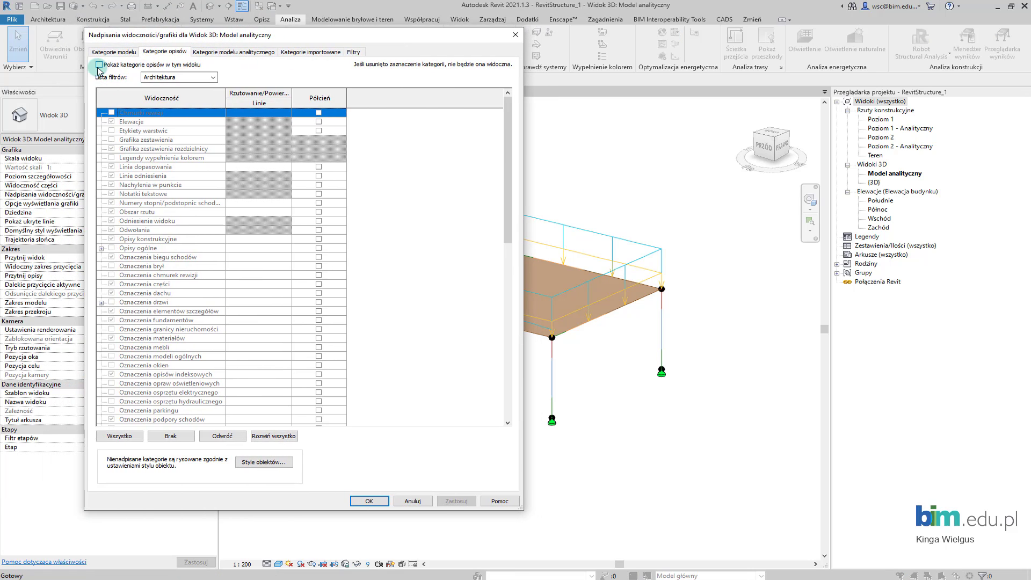
scroll(217, 221, "down", 4)
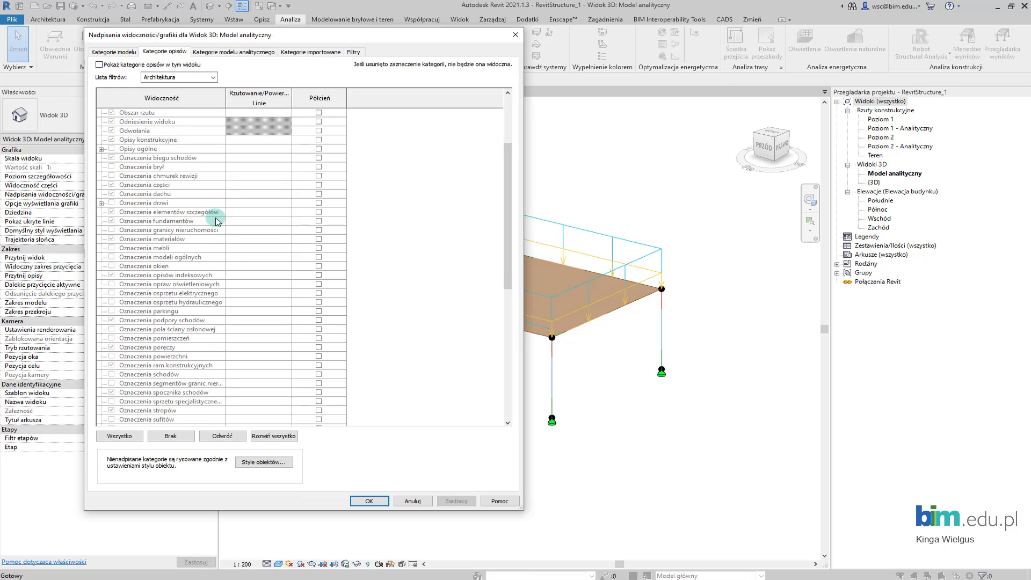
Include the Konstrukcja discipline in the filter list of the analytical model categories.
left_click(203, 52)
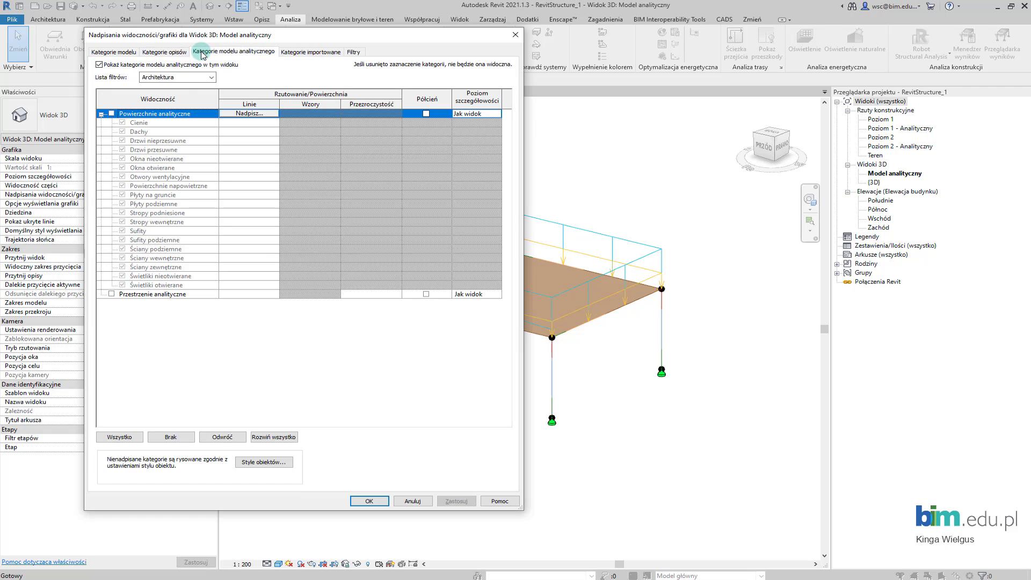
left_click(198, 78)
left_click(233, 55)
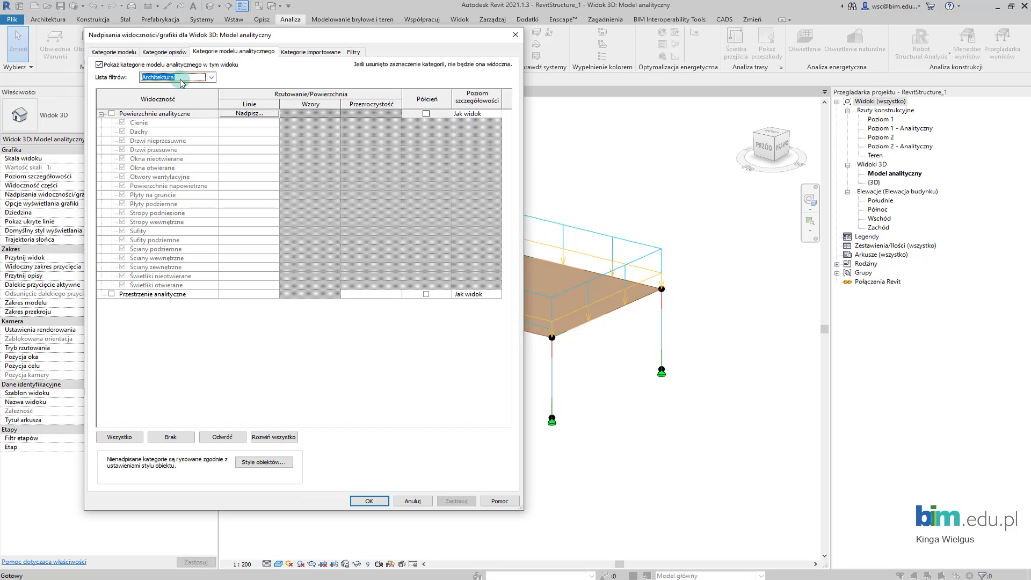
left_click(212, 78)
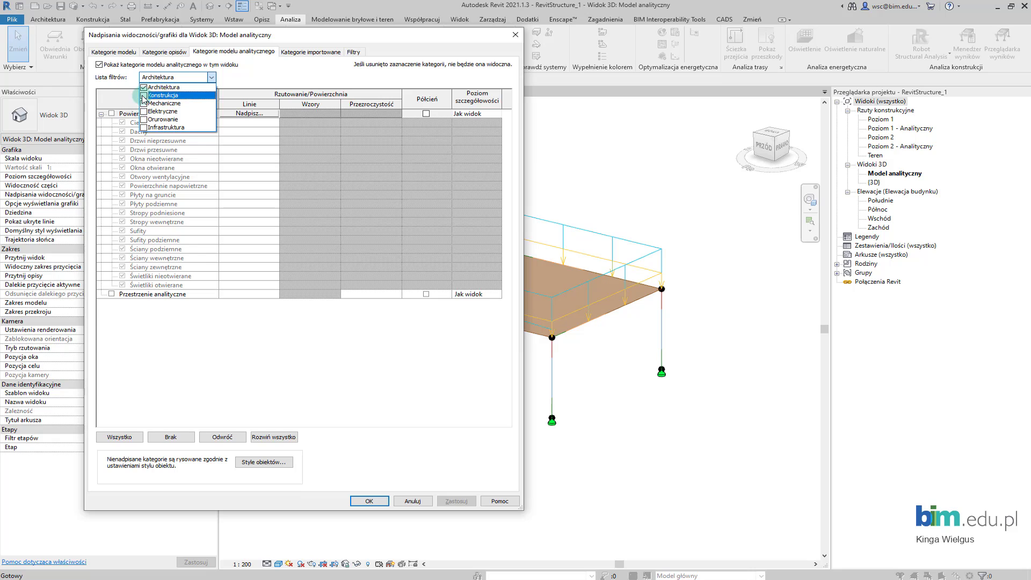
left_click(144, 95)
left_click(121, 105)
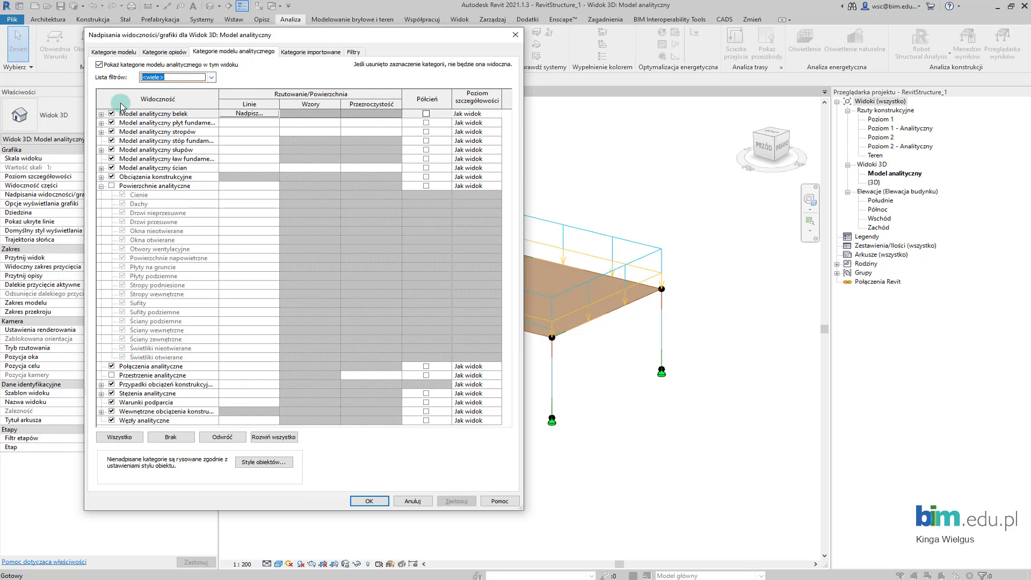
Hide the structural loads category (Obciążenia konstrukcyjne) in the analytical view and accept the visibility overrides.
left_click(181, 385)
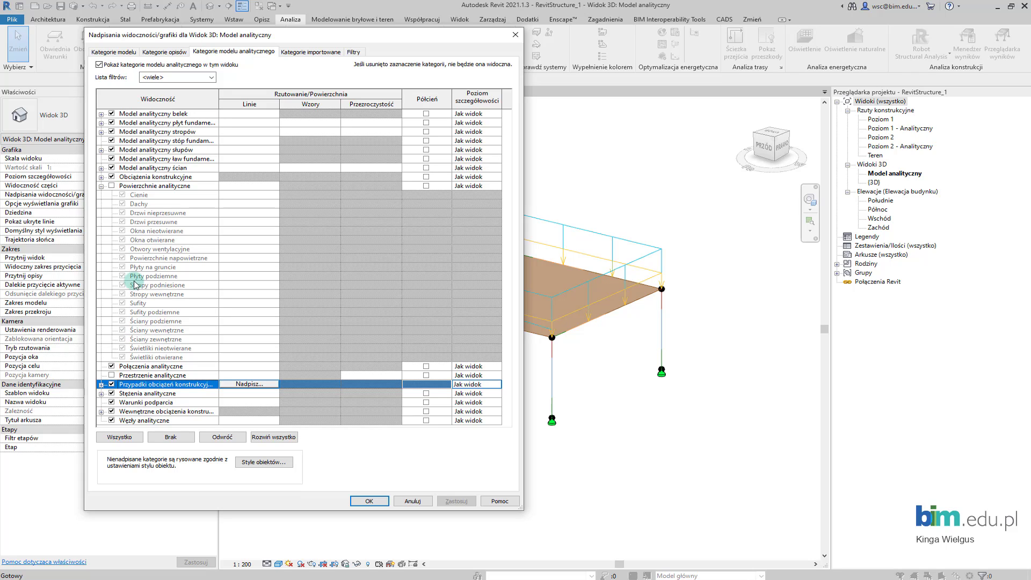
left_click(112, 177)
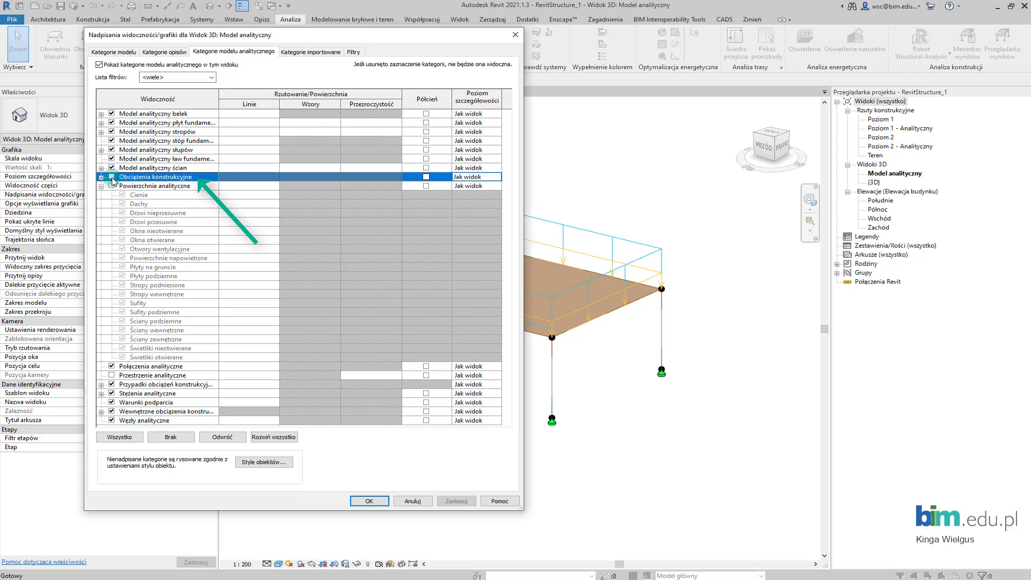
left_click(443, 501)
left_click(387, 500)
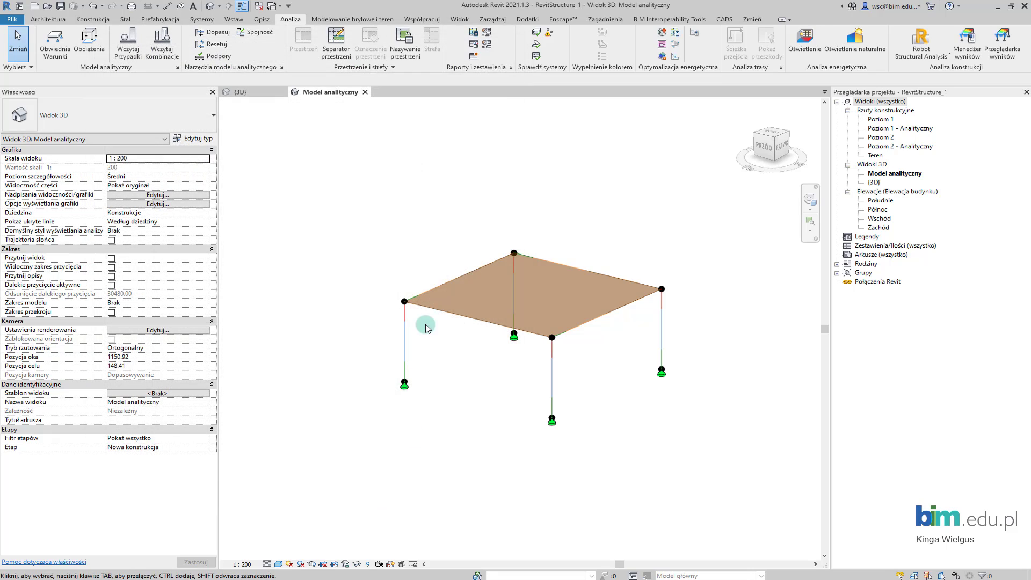
Open the results explorer (Przeglądarka wyników) for the analytical view and select the KOMB_SGN load combination.
middle_click_drag(488, 322, 483, 364)
middle_click_drag(708, 393, 685, 373)
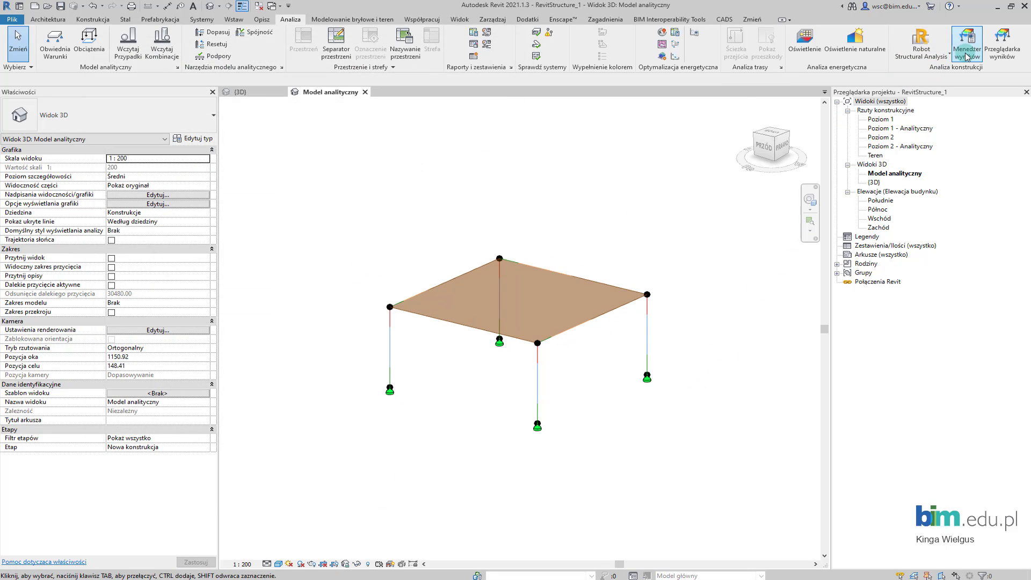
left_click(1002, 53)
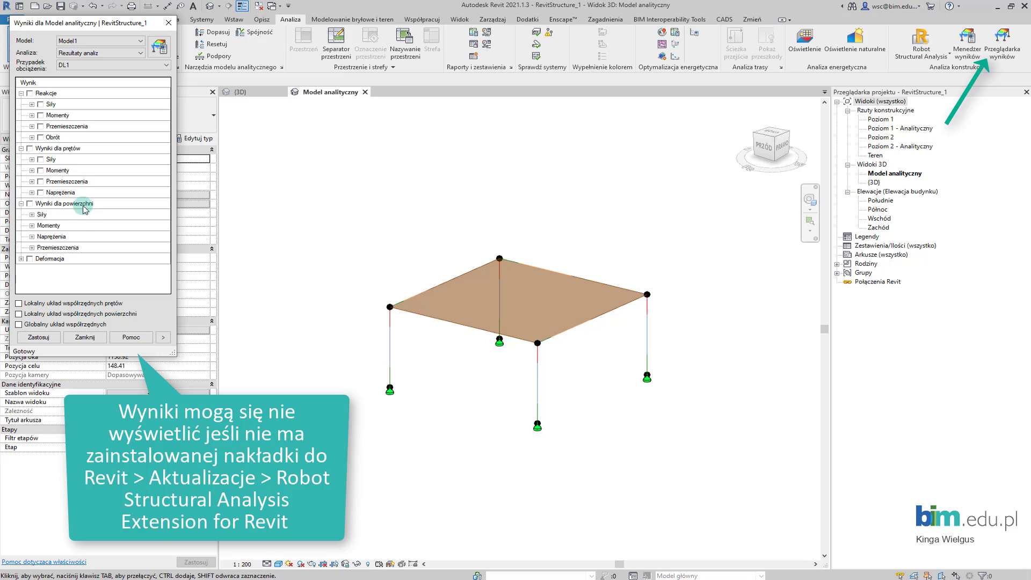
left_click(161, 65)
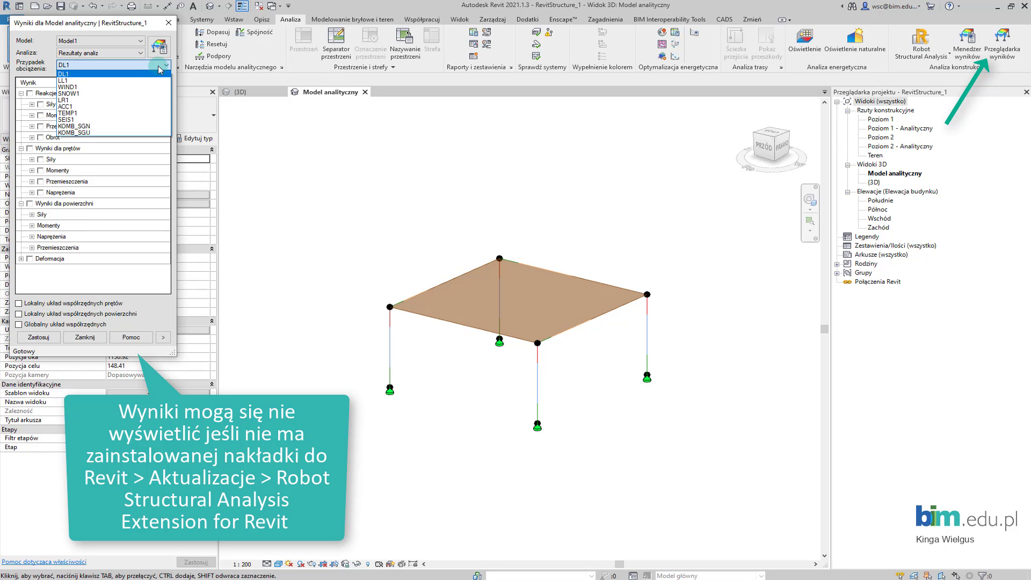
left_click(106, 126)
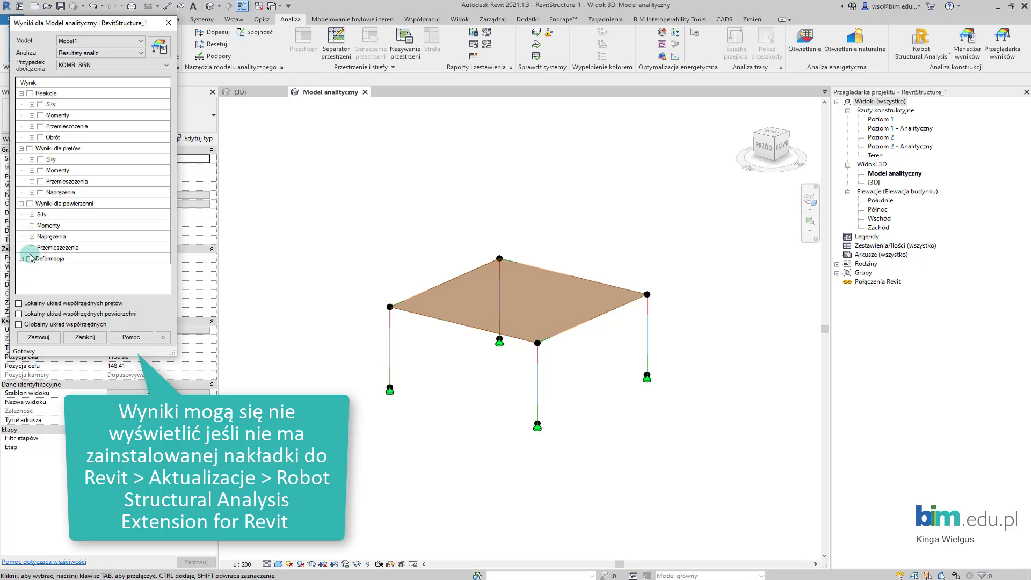
Display the surface moments Mxy as a colour map on the slab and examine the results legend.
left_click(32, 226)
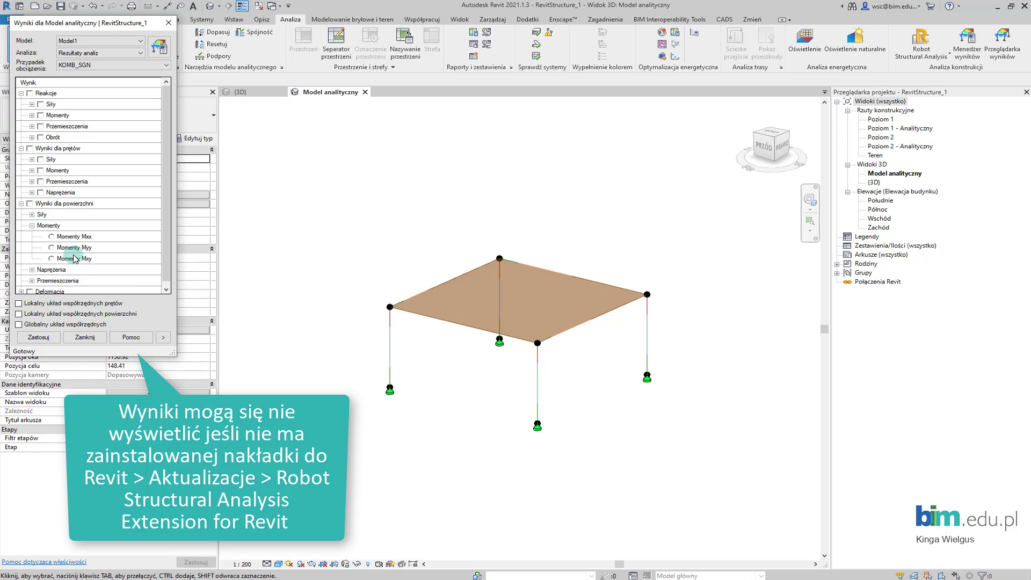
left_click(52, 260)
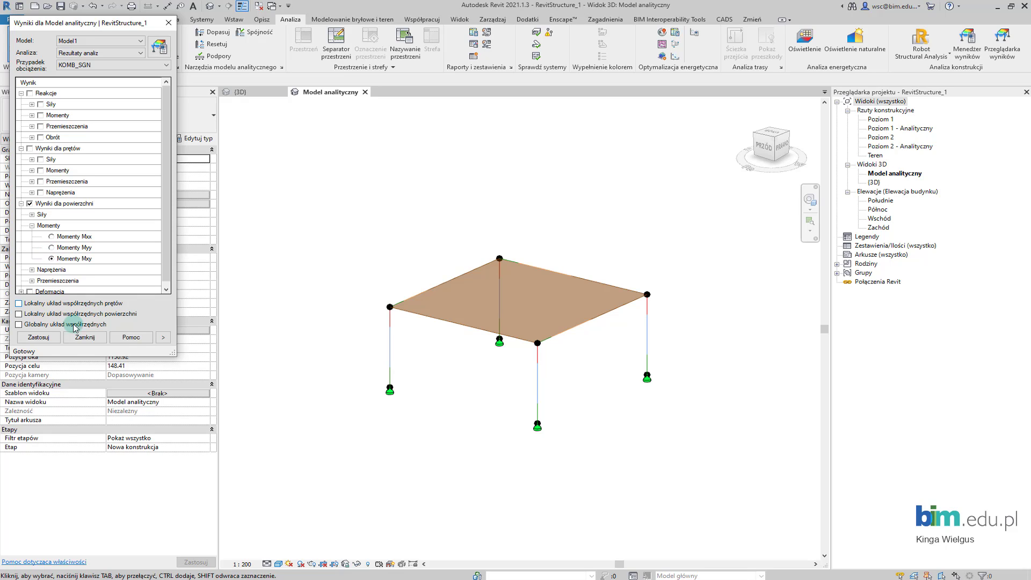
left_click(38, 337)
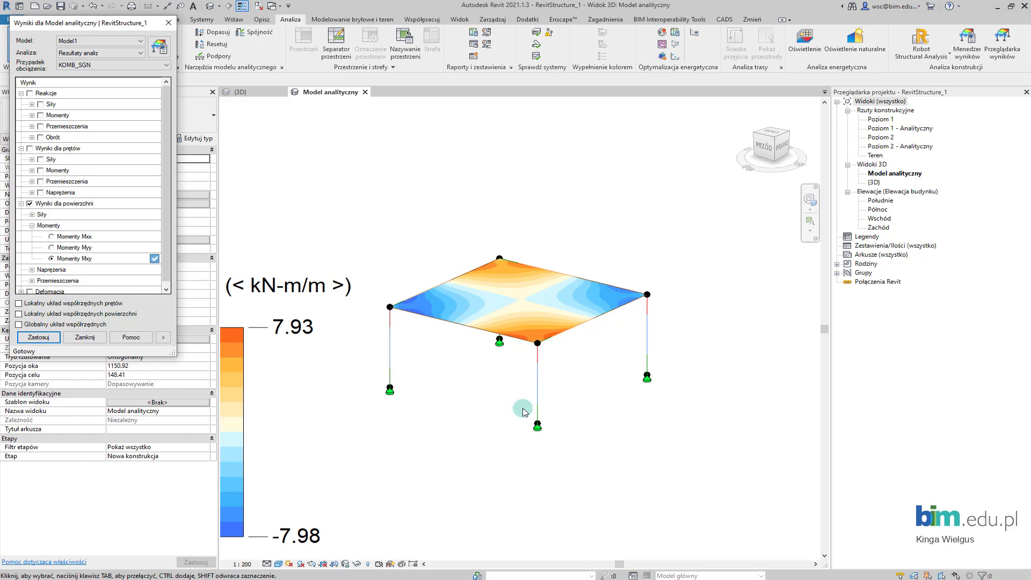
scroll(322, 408, "down", 2)
scroll(370, 400, "down", 3)
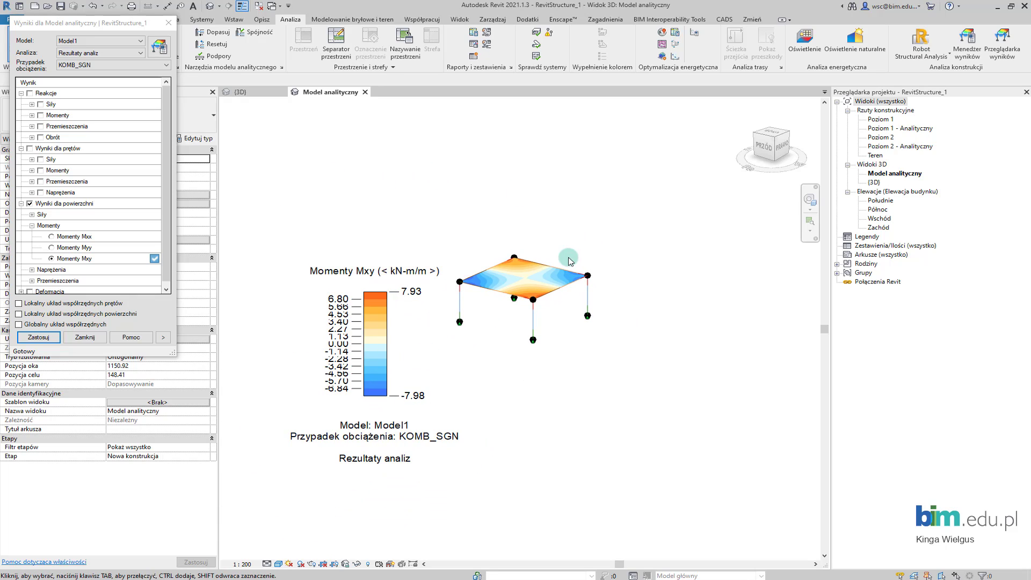
left_click(375, 334)
left_click(417, 200)
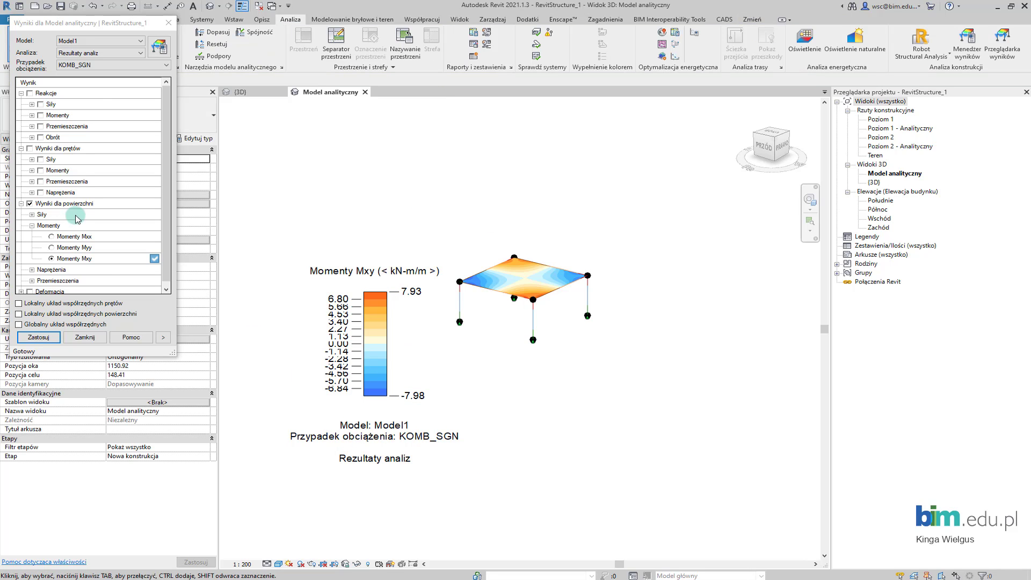
Switch the results to the KOMB_SGU load combination and display the deformation (Deformacja) of the analytical model in place of the surface moments.
left_click(125, 65)
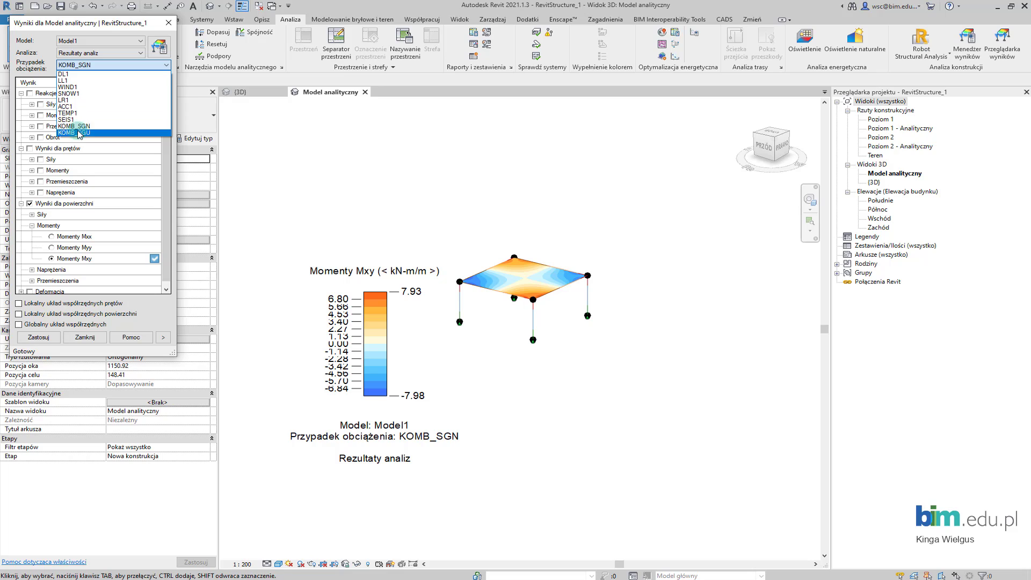
left_click(78, 132)
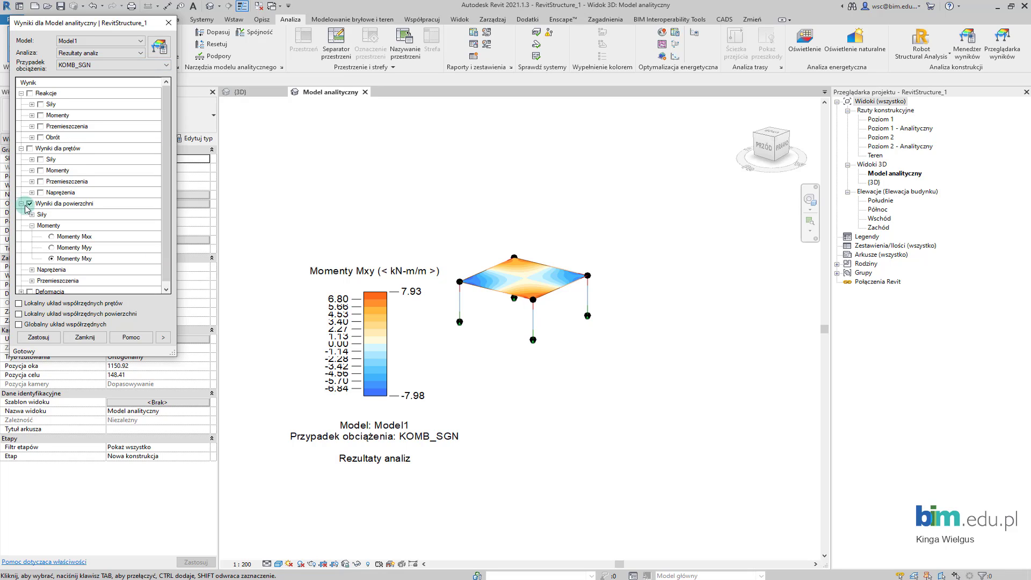
left_click(140, 65)
left_click(81, 134)
scroll(43, 253, "down", 1)
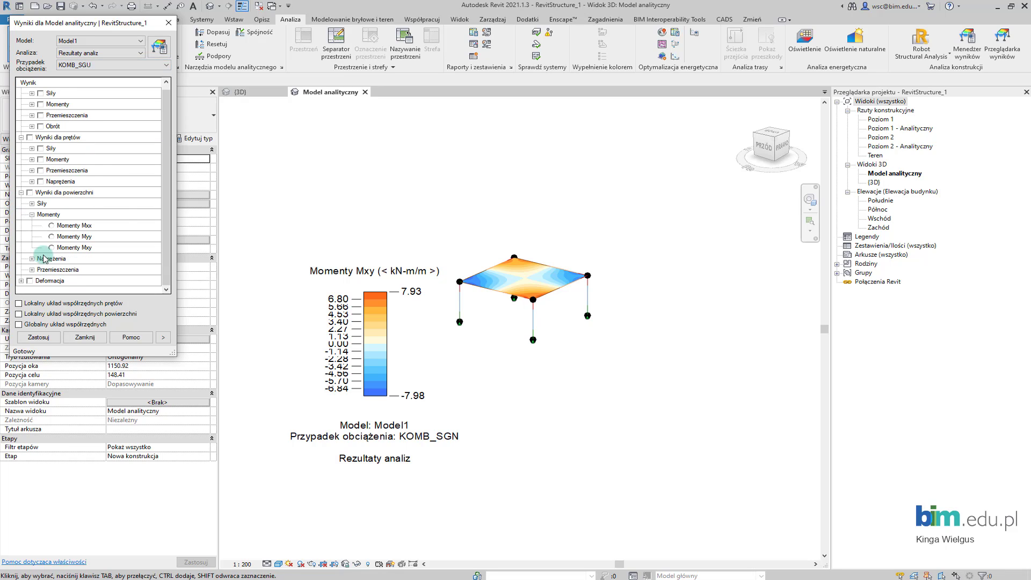
left_click(30, 282)
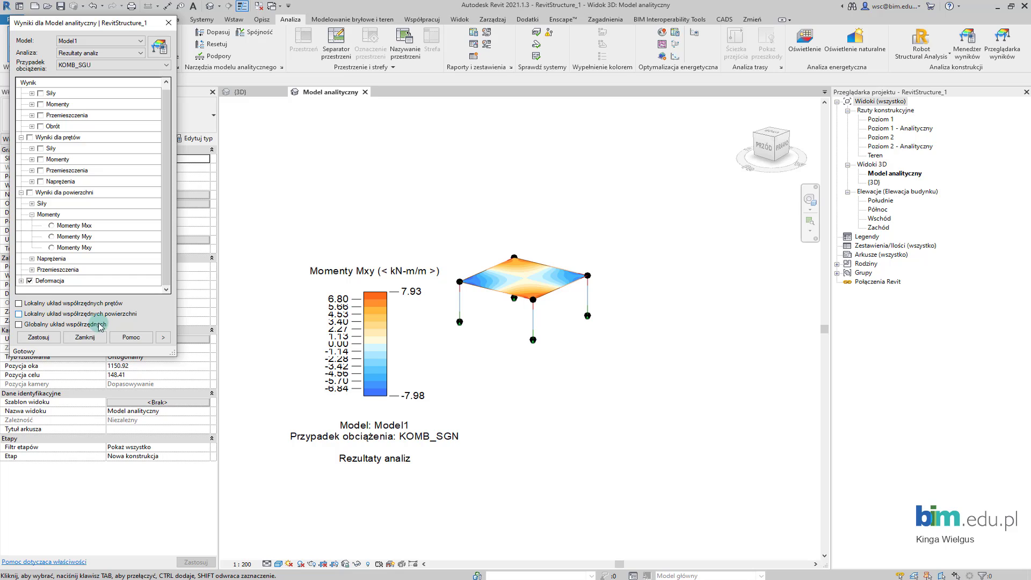
left_click(39, 337)
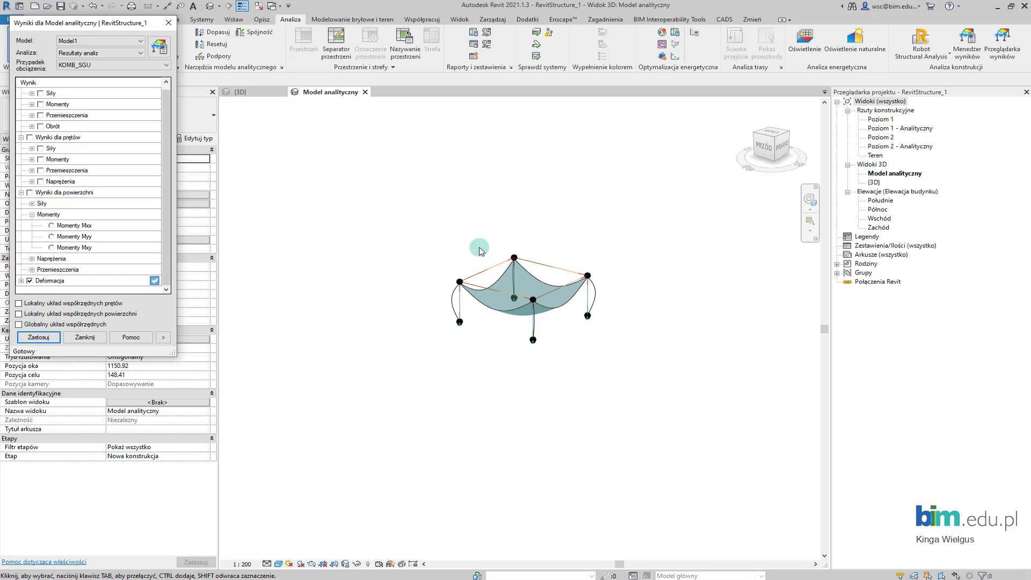
scroll(479, 247, "up", 3)
middle_click_drag(559, 315, 486, 253)
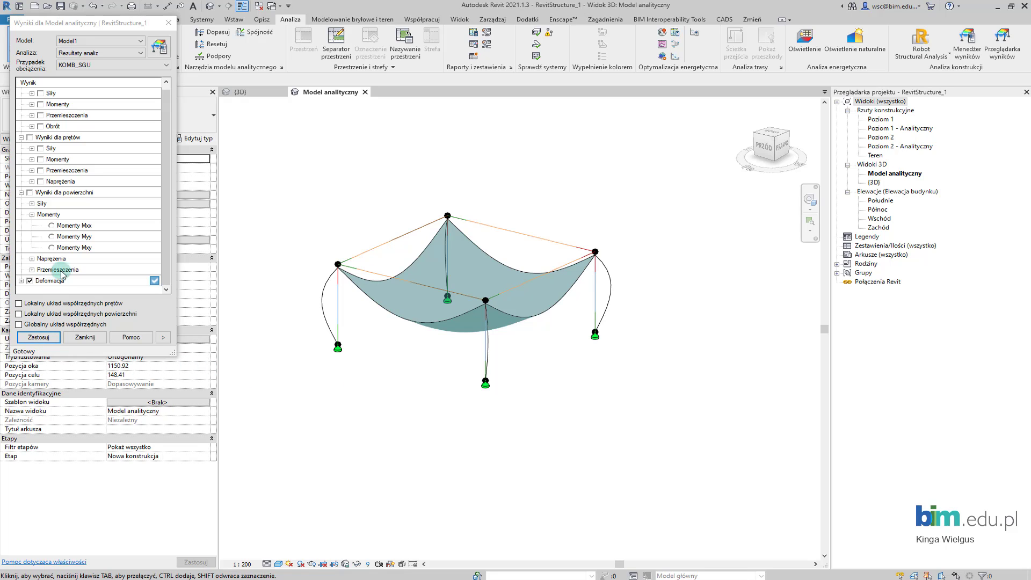
Turn off the deformation display on the analytical model and close the results explorer.
left_click(30, 281)
left_click(39, 337)
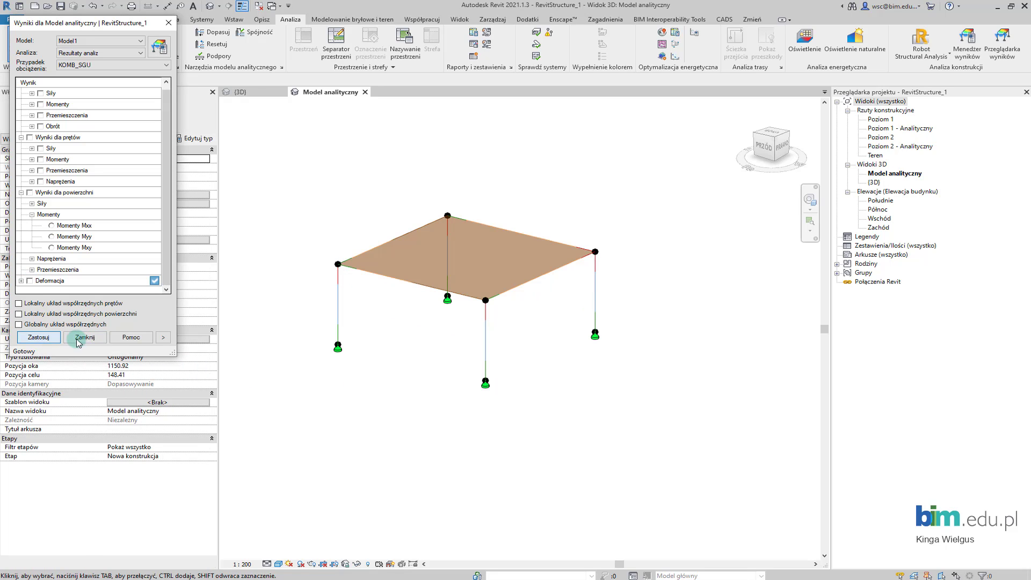
left_click(85, 337)
middle_click_drag(538, 267, 589, 292)
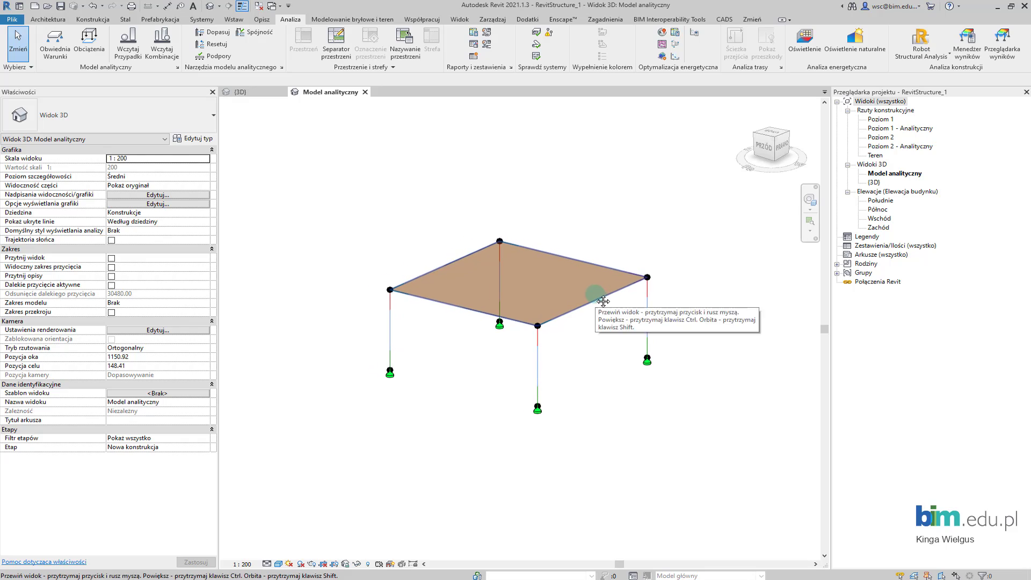